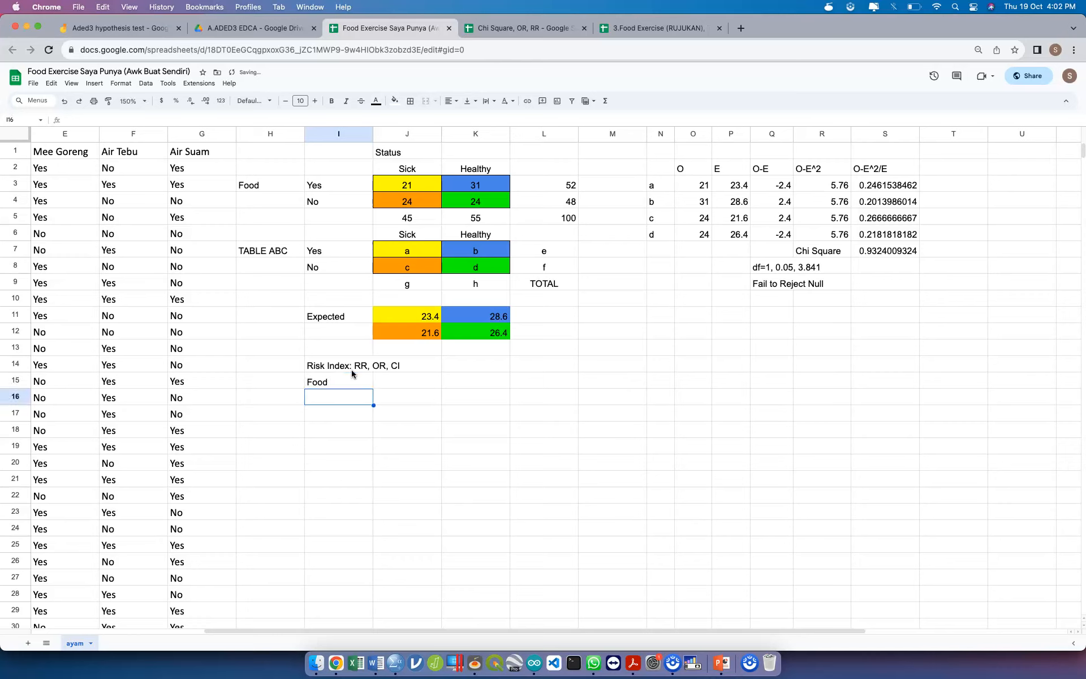
Enter Ayam under Food in I16 and the column headings a, b, c and d in J15:M15
key(Tab)
key(Up)
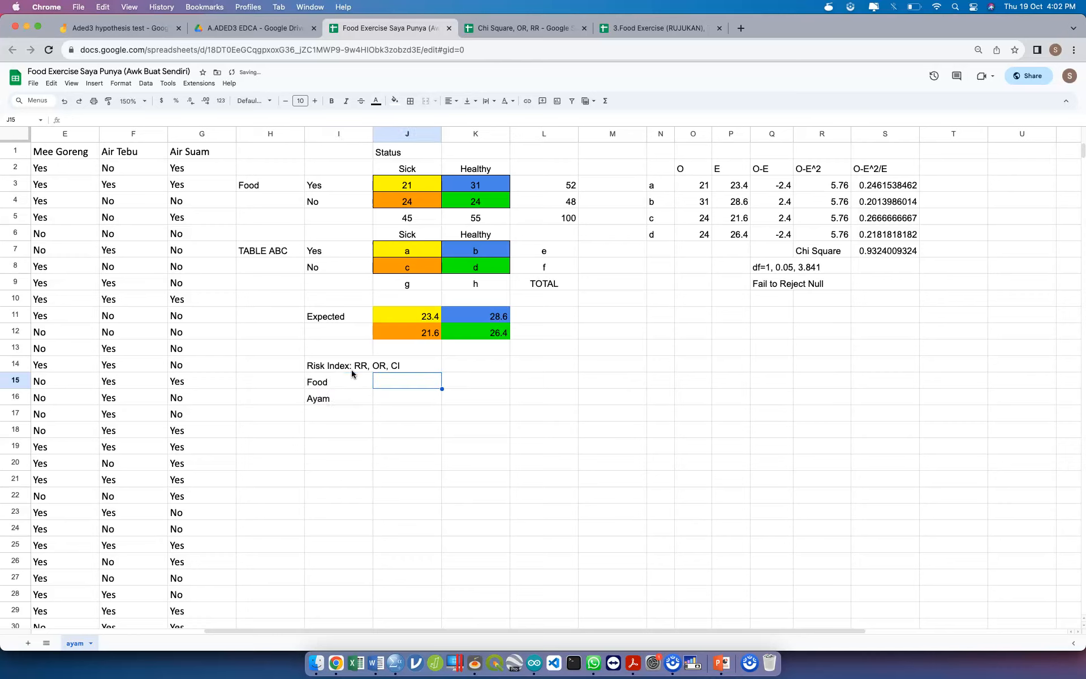
text(a)
key(Tab)
text(b)
key(Tab)
text(c)
key(Tab)
text(d)
key(Tab)
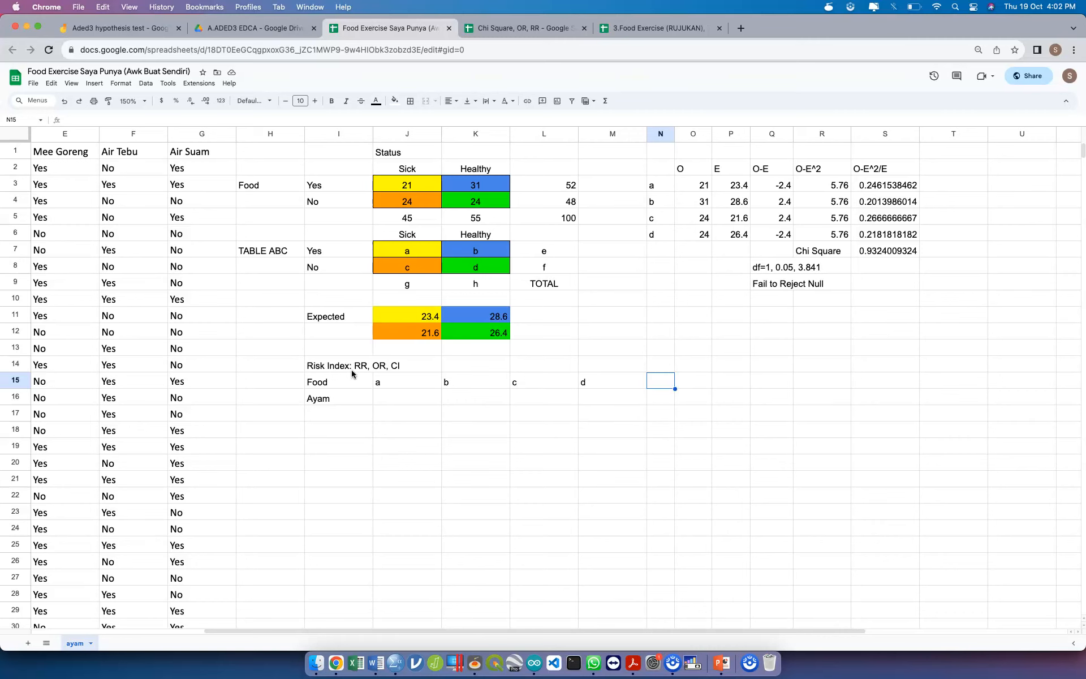
Switch to the Finder workshop folder and try to open 5.Ref.Epidemiology Workshop Food Analysis.xlsx, accepting the last saved version
key(ctrl+Up)
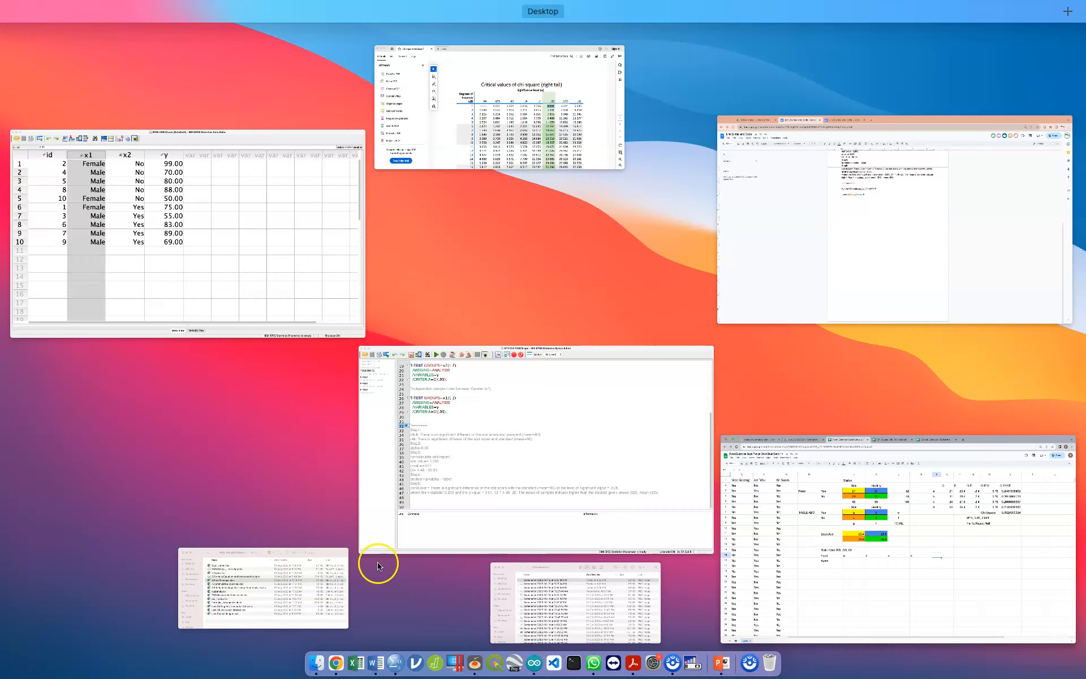
click(279, 594)
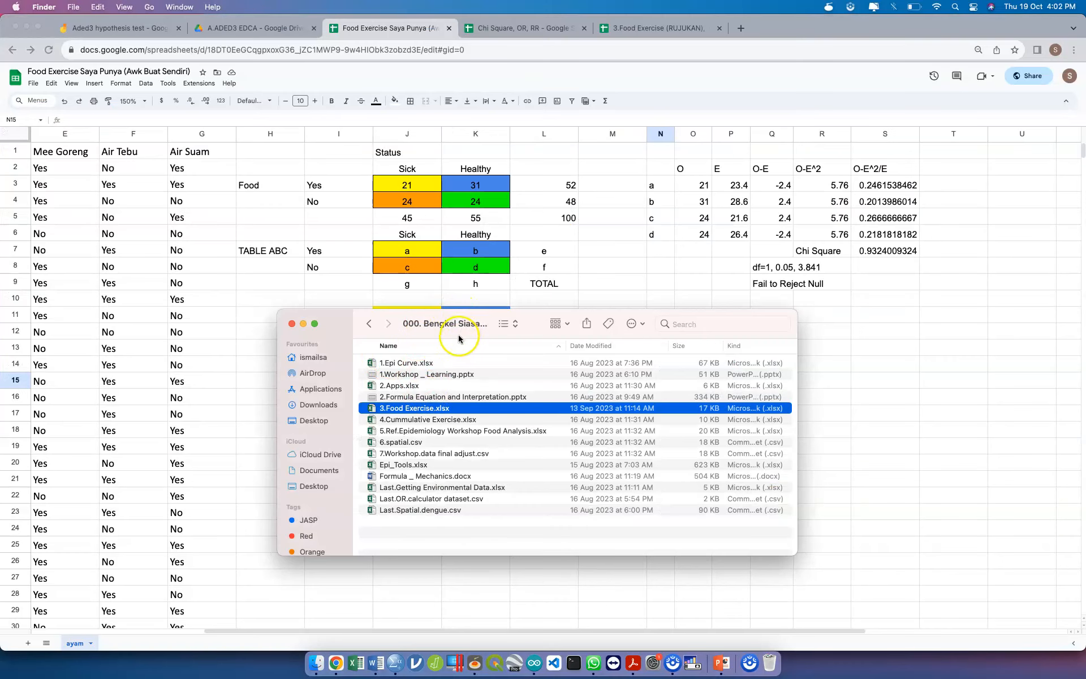
click(460, 420)
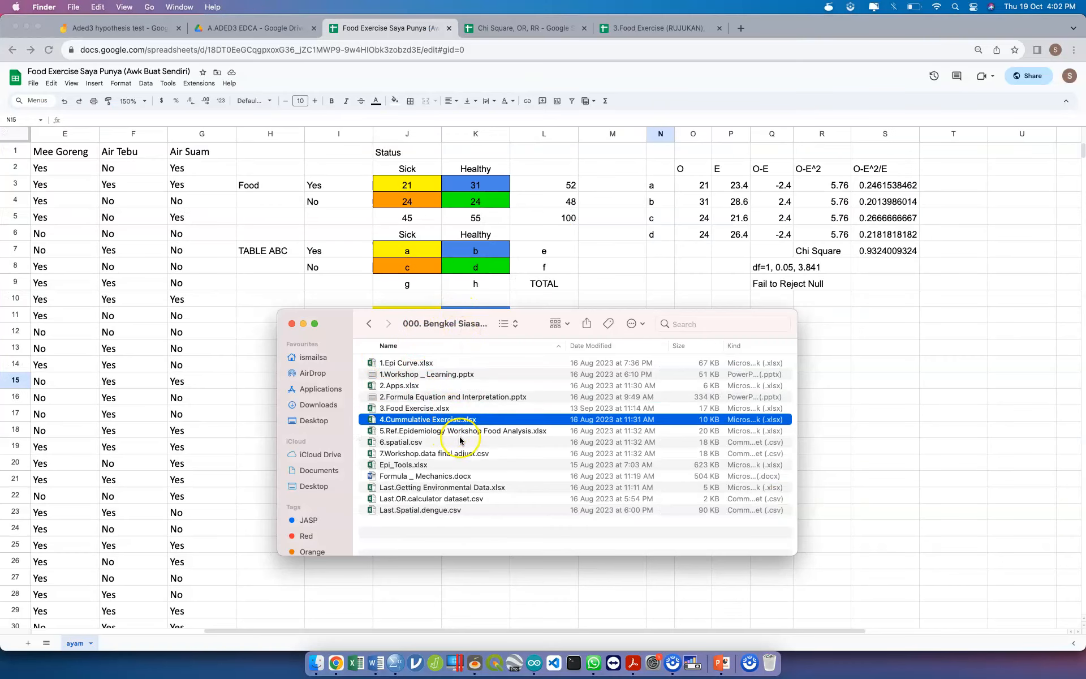
click(481, 433)
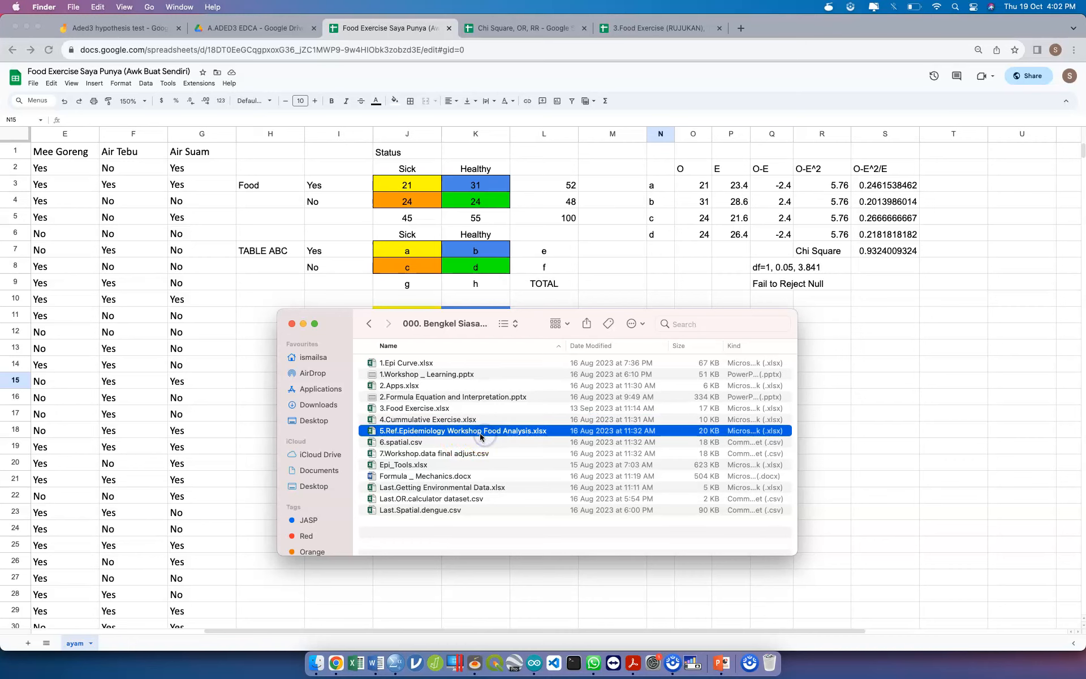
double_click(480, 433)
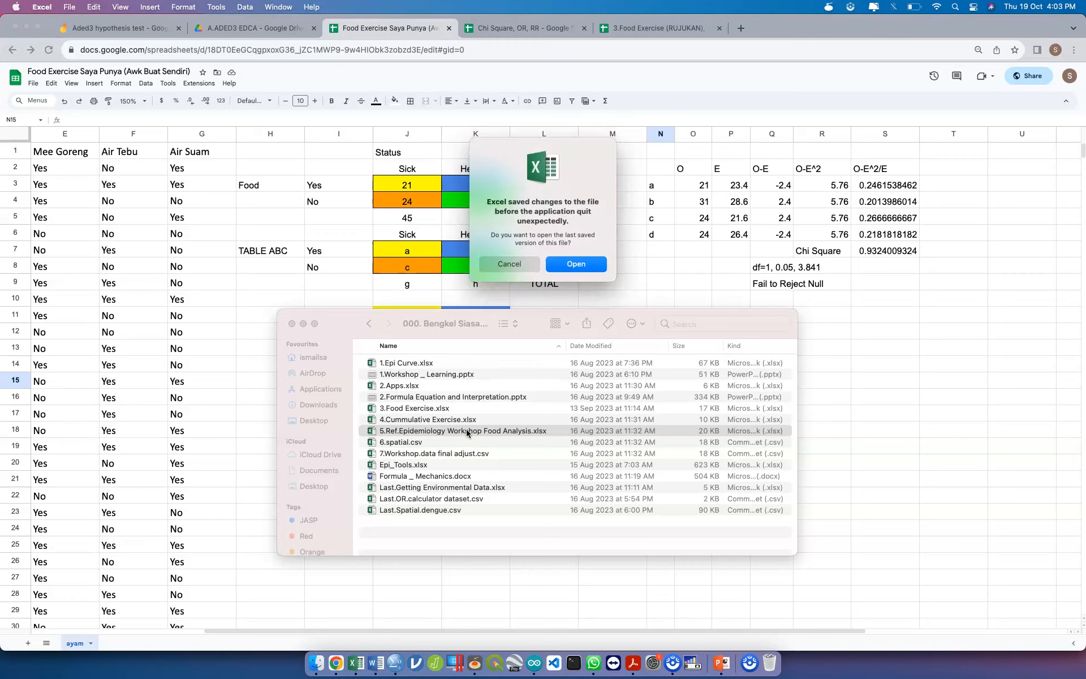
click(583, 264)
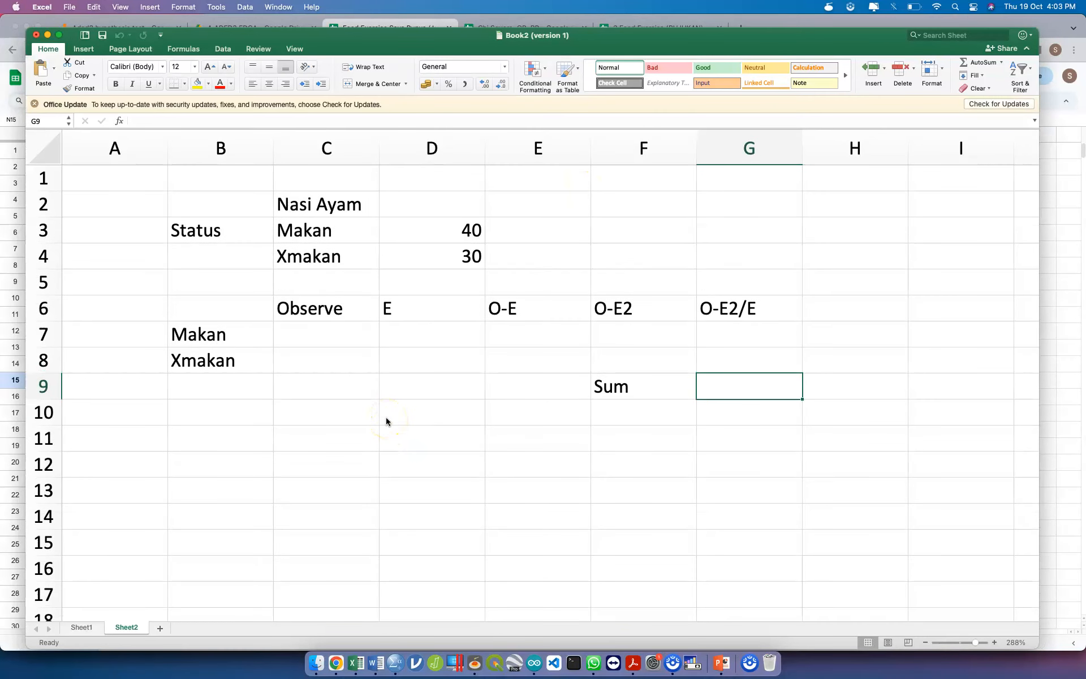
Close the recovered Book2 workbook after viewing Sheet1, and open 5.Ref.Epidemiology Workshop Food Analysis.xlsx from the folder
click(91, 628)
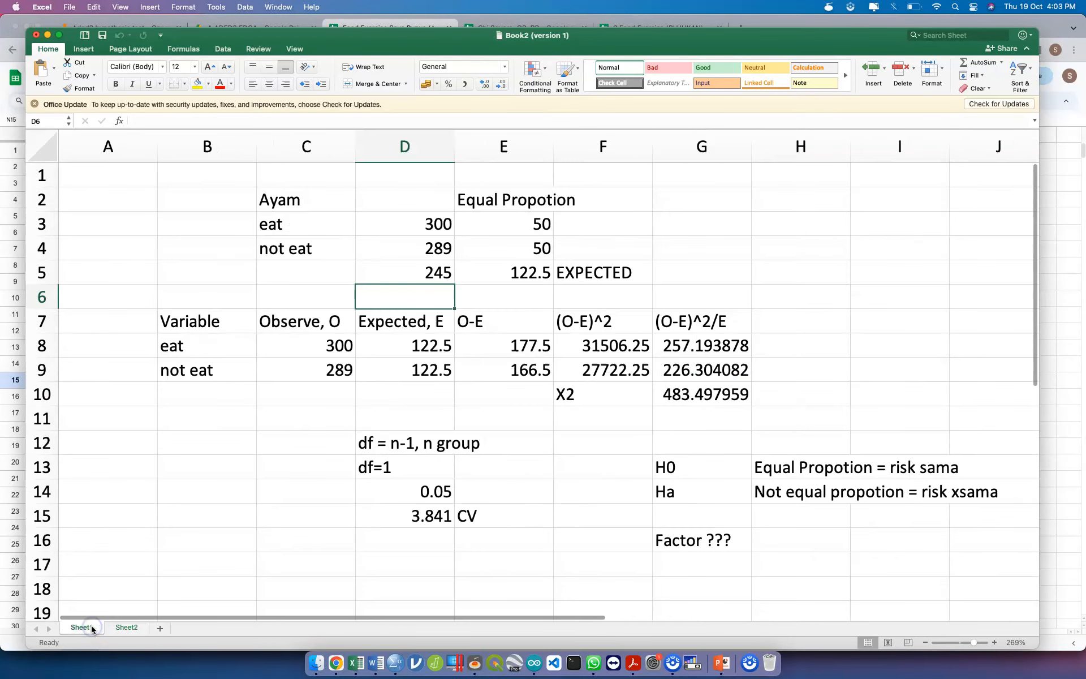
click(35, 35)
click(518, 380)
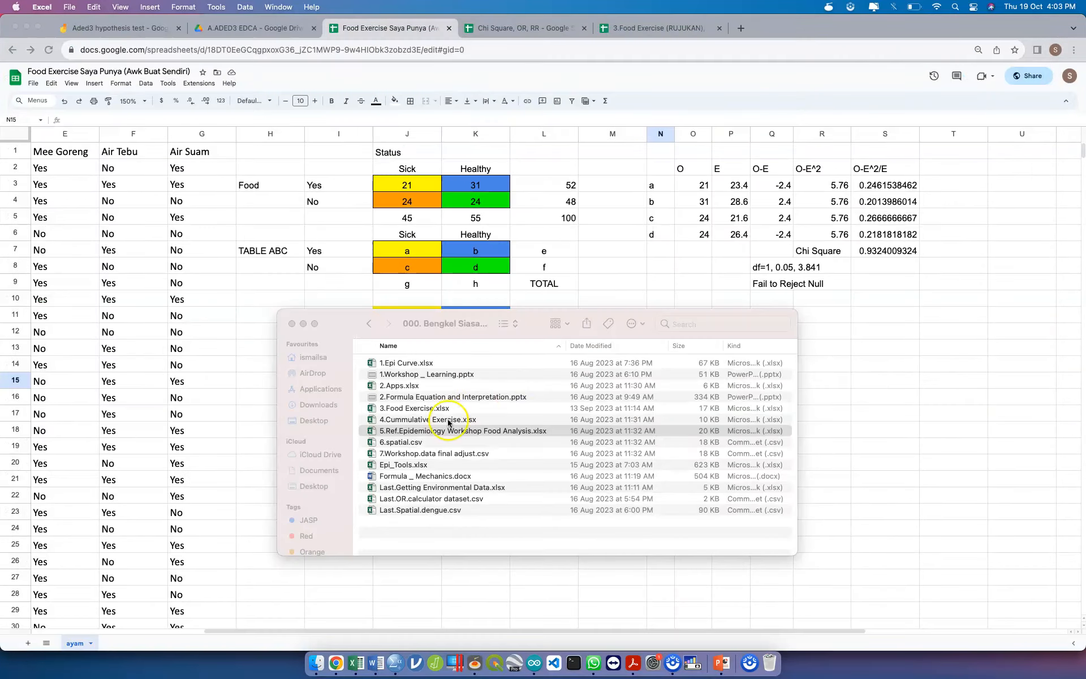
double_click(435, 432)
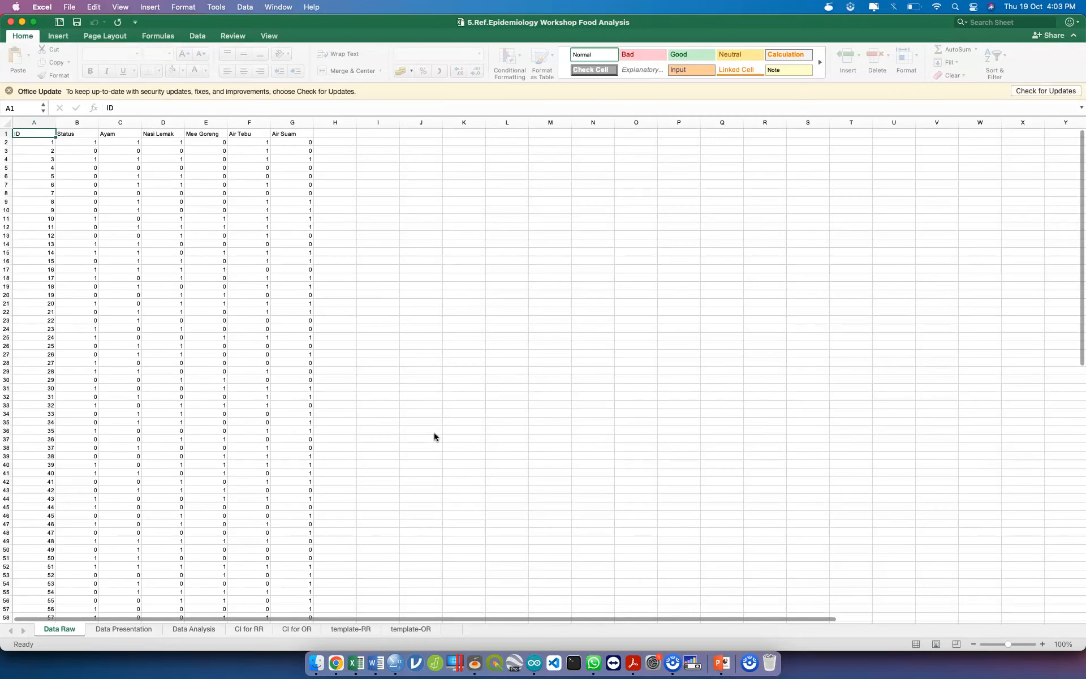
Look through all the workbook's sheets, from Data Presentation to template-OR, and return to Data Raw
click(146, 628)
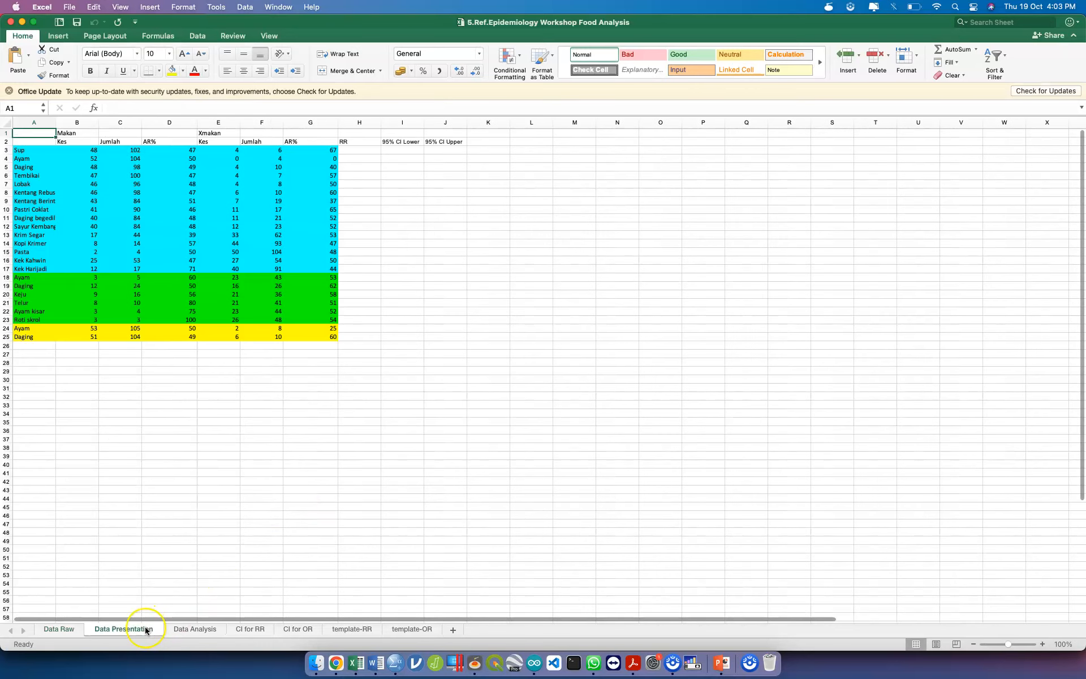
click(181, 629)
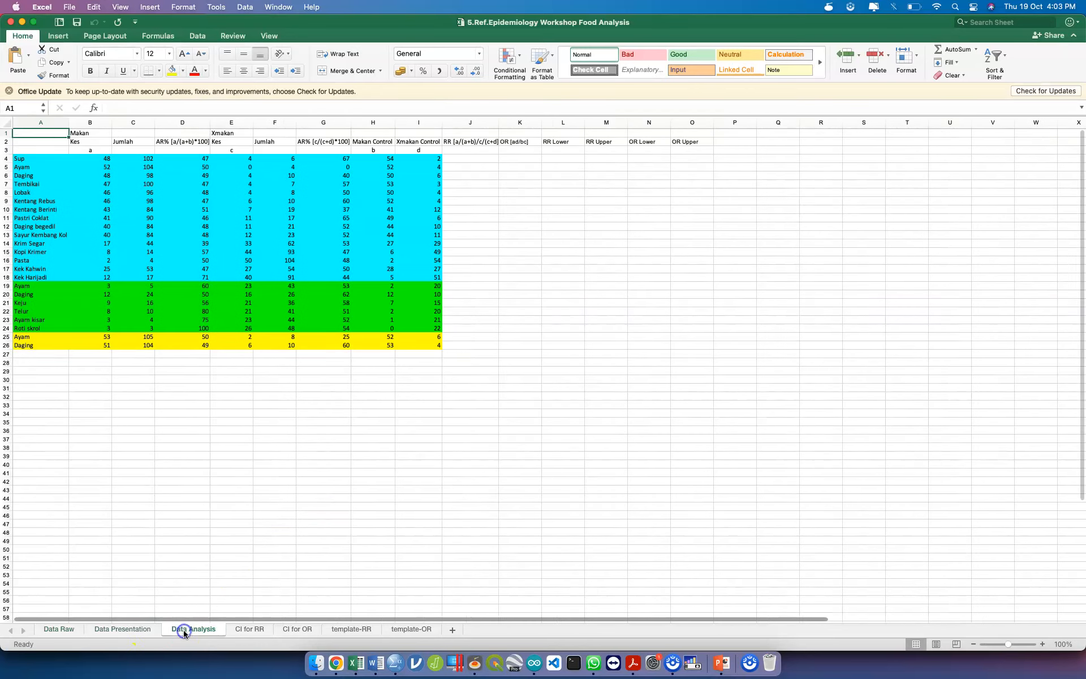
click(241, 630)
click(293, 632)
click(348, 629)
click(396, 630)
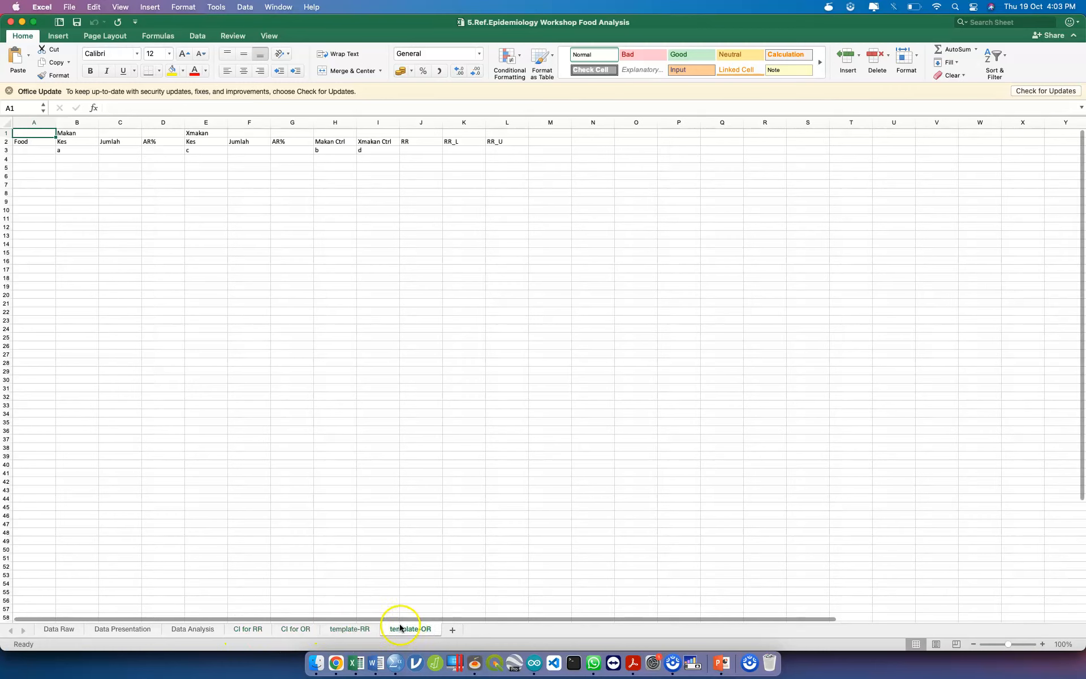
click(47, 632)
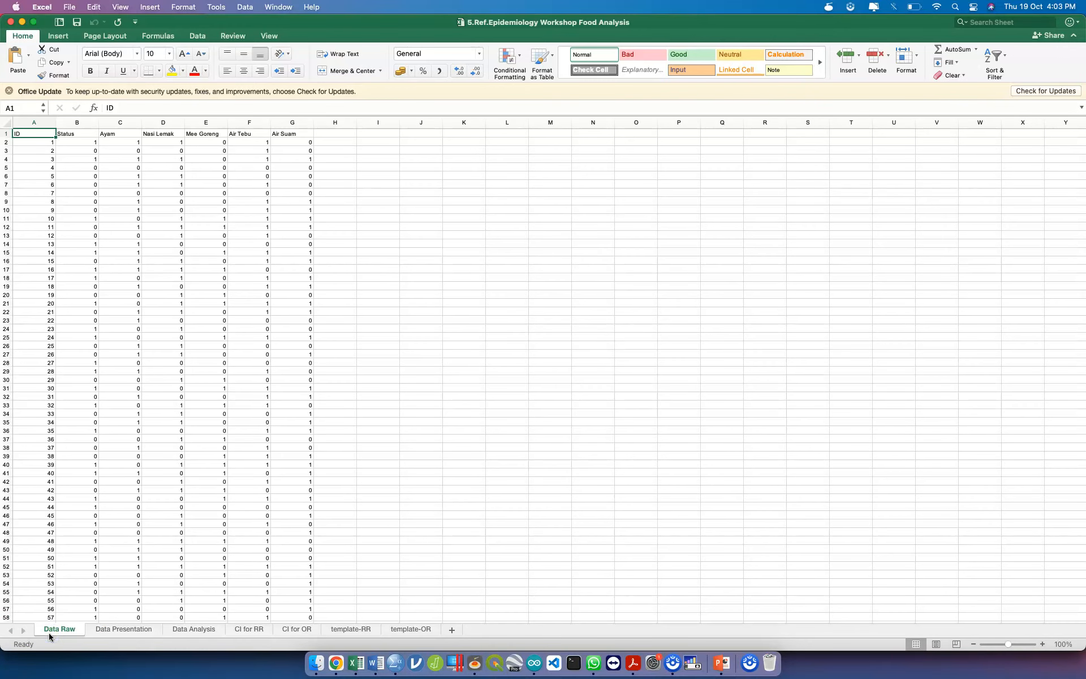
Examine the Data Presentation sheet's food table, including its Makan, Xmakan, RR and 95% CI columns
click(99, 633)
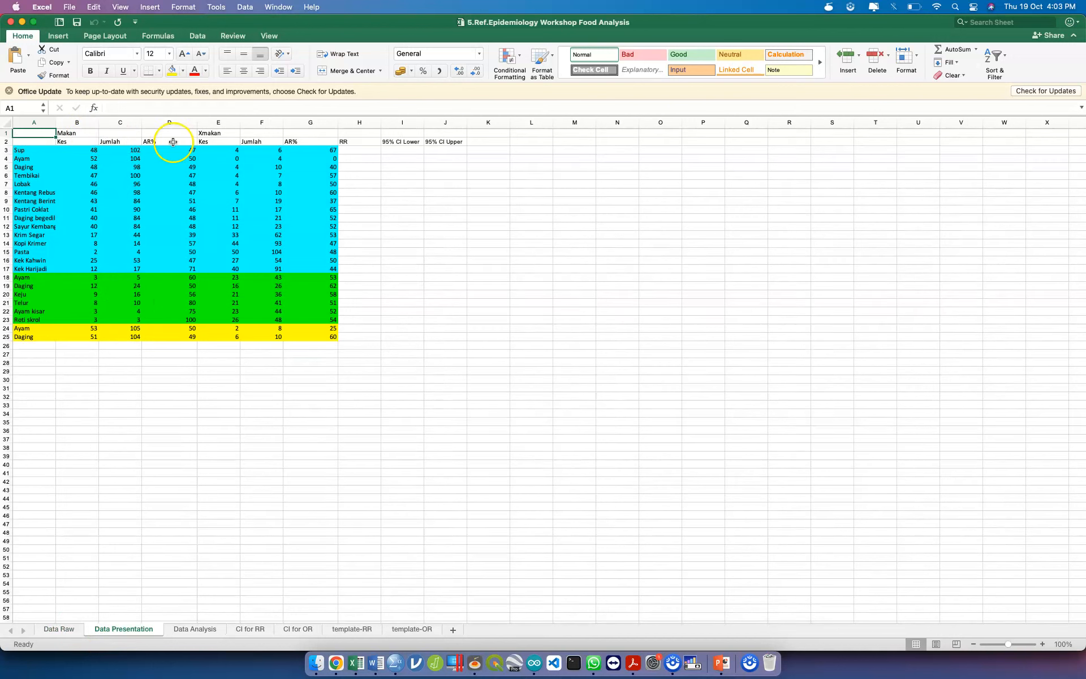
click(216, 141)
click(259, 142)
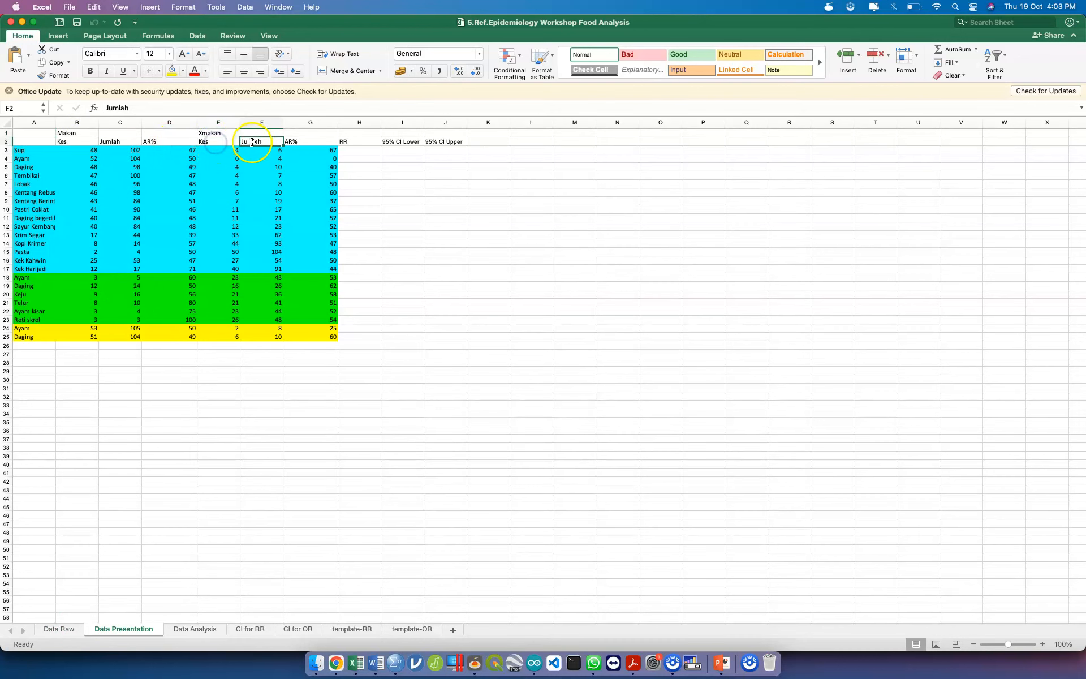
click(369, 150)
click(400, 150)
click(434, 150)
scroll(295, 196, up, 5)
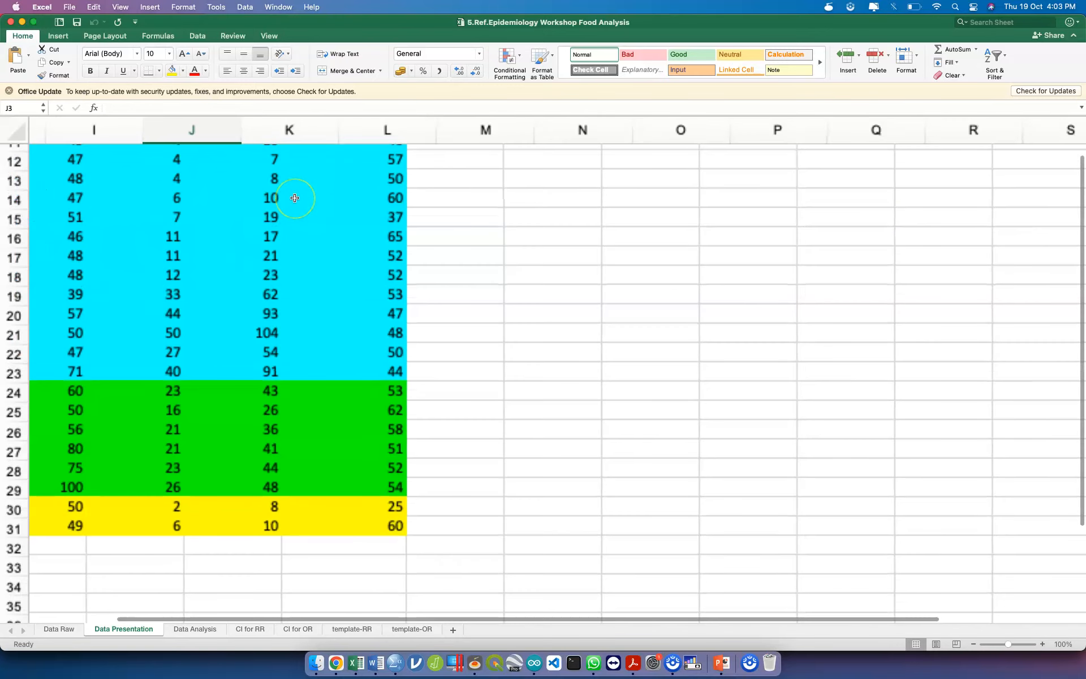
scroll(295, 197, down, 3)
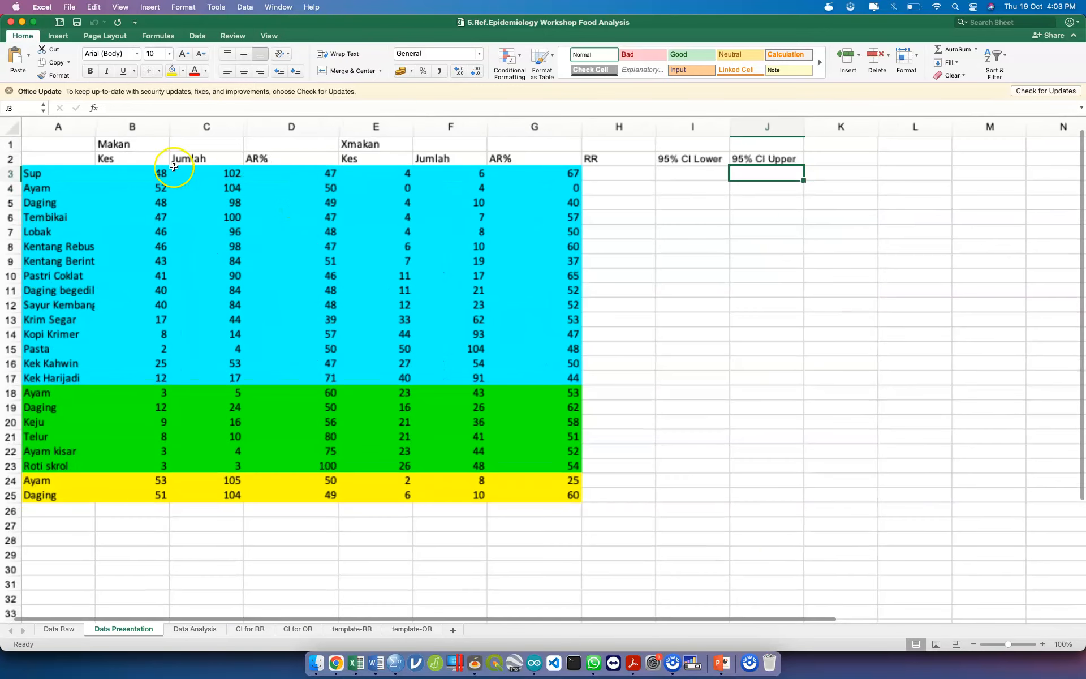
drag(79, 143, 771, 502)
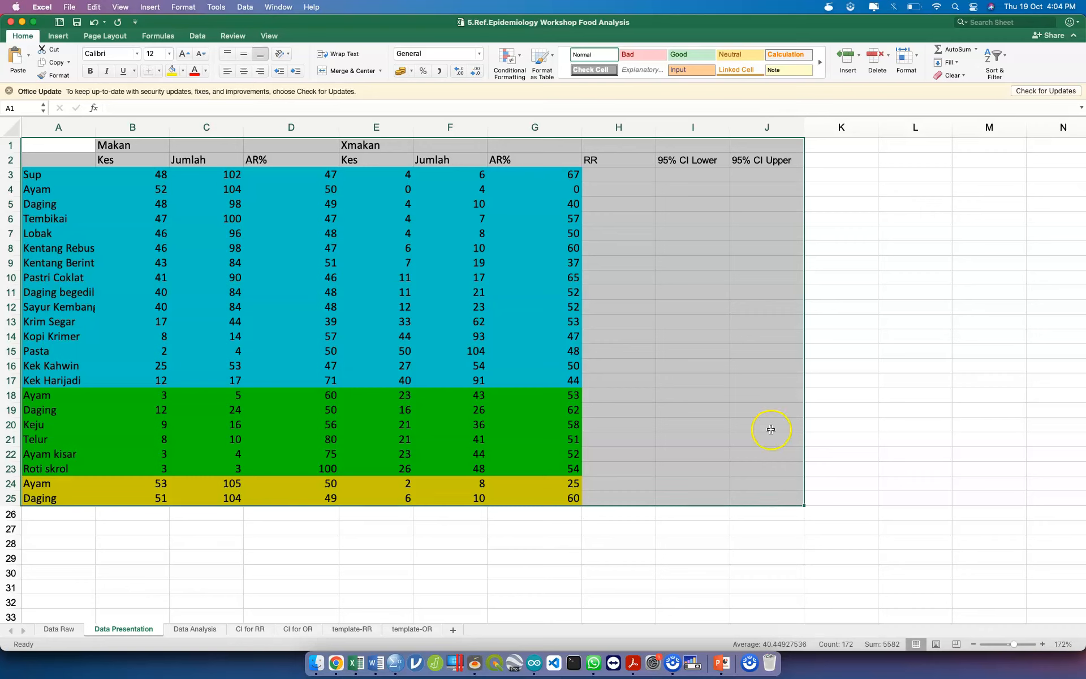
click(150, 123)
click(368, 125)
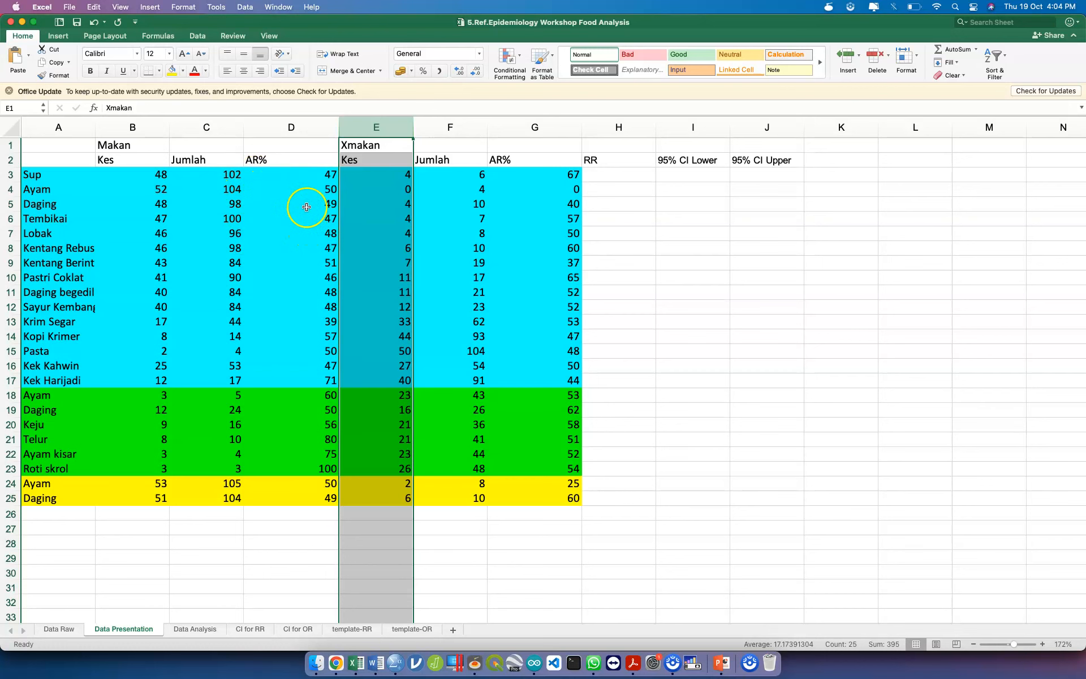
click(229, 175)
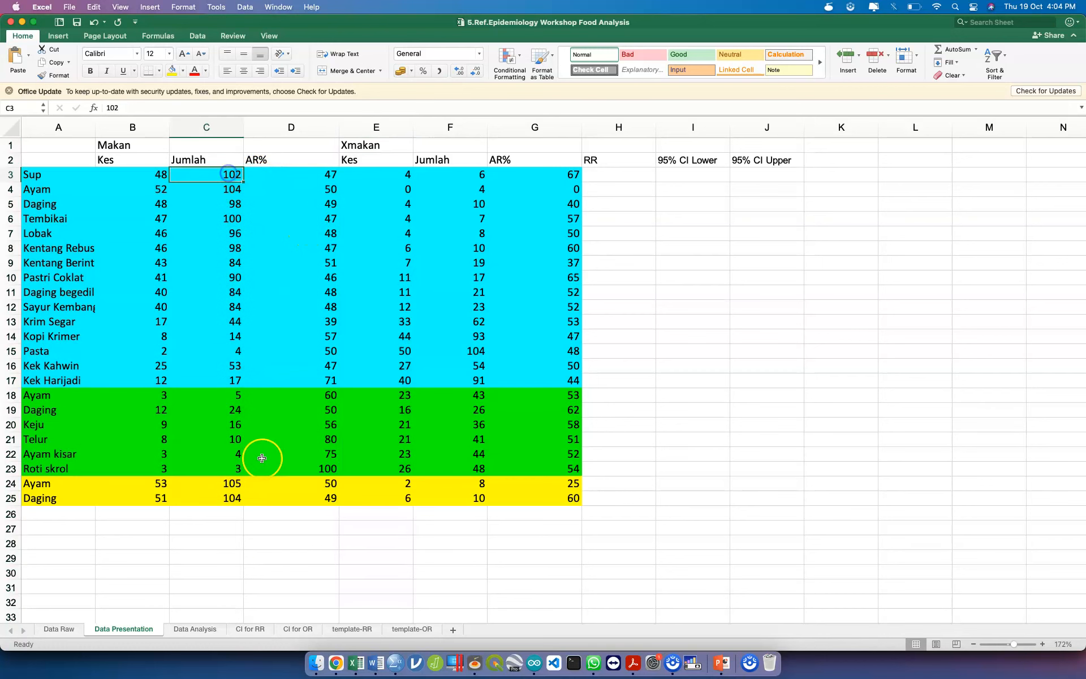
Examine the a, b, c and d columns and the RR formula heading on the Data Analysis sheet
click(198, 629)
click(106, 162)
key(Right)
key(Right)
key(Right)
key(Right)
key(Right)
key(Right)
key(Right)
key(Right)
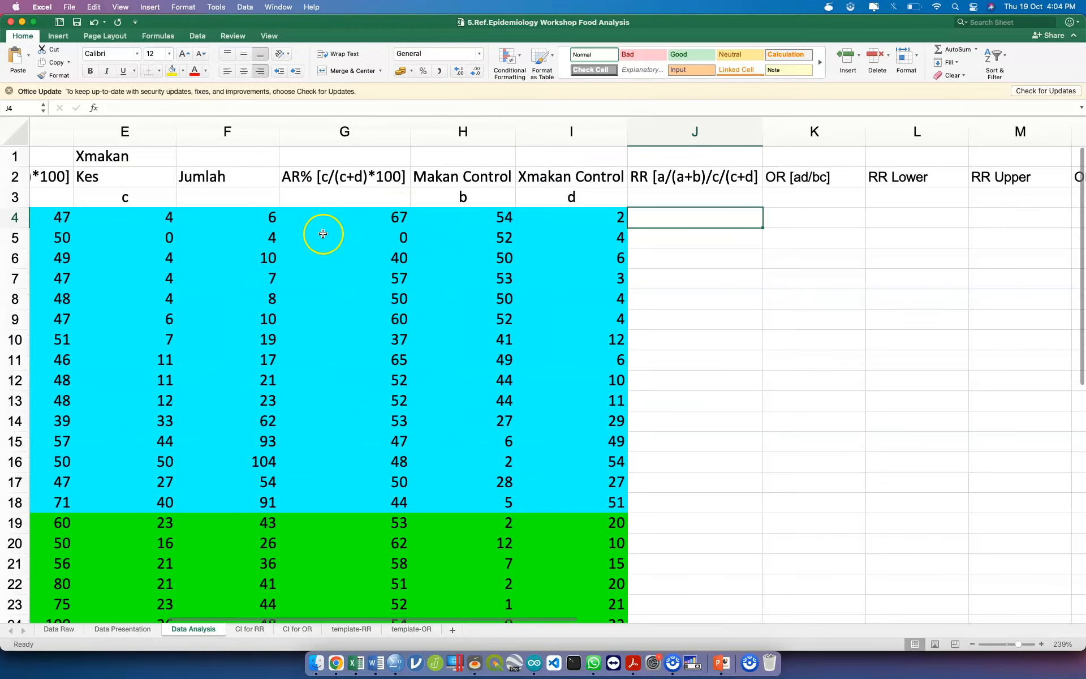
click(656, 181)
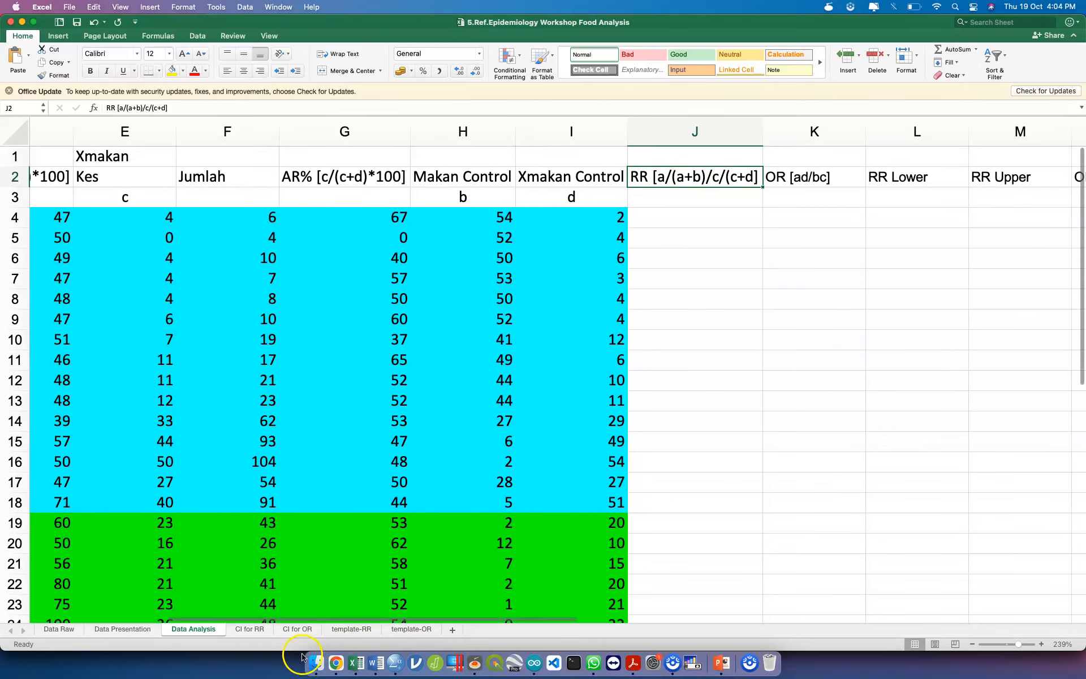
Inspect the RR CI Lower formula on the CI for RR sheet, minimize the workbook and return to the Google Sheets spreadsheet
click(252, 629)
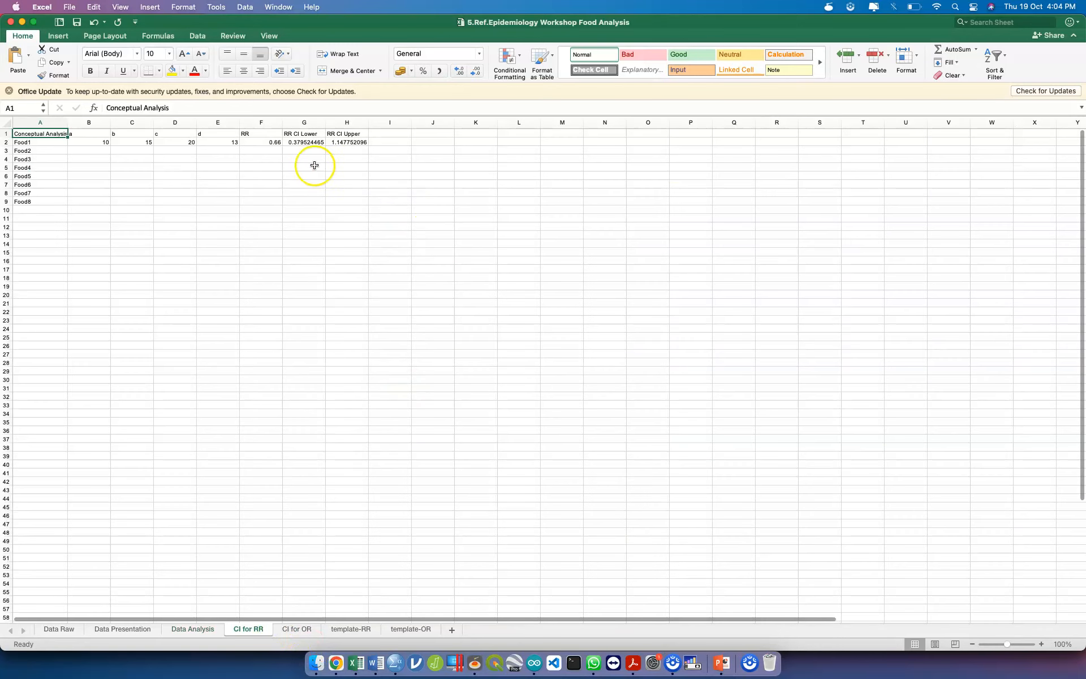
click(309, 143)
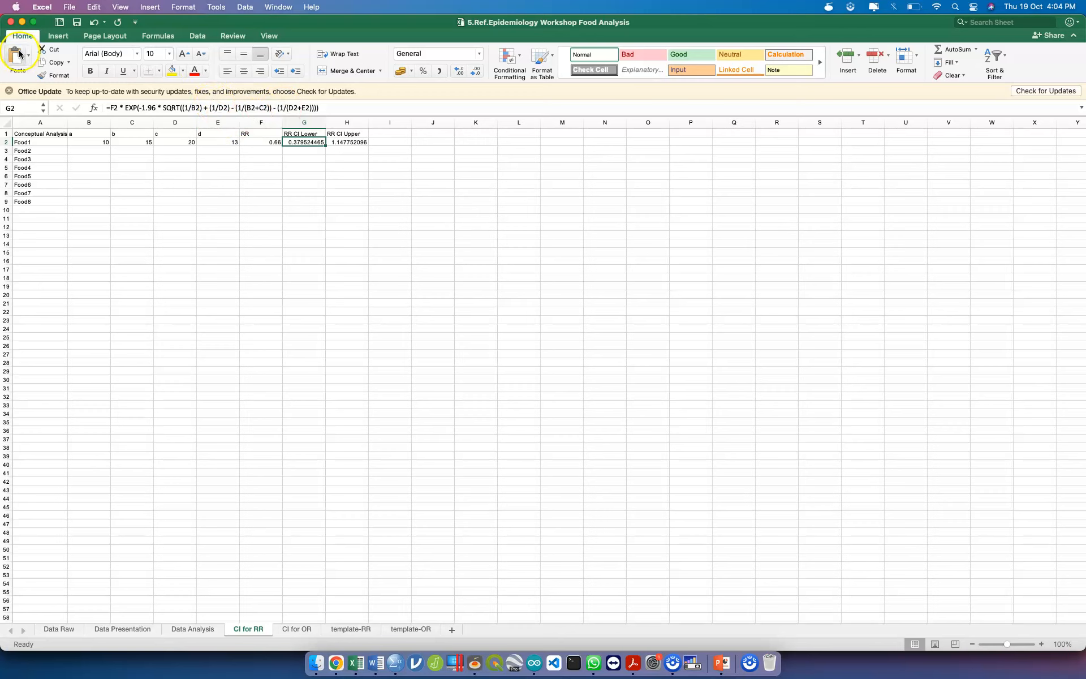
click(21, 21)
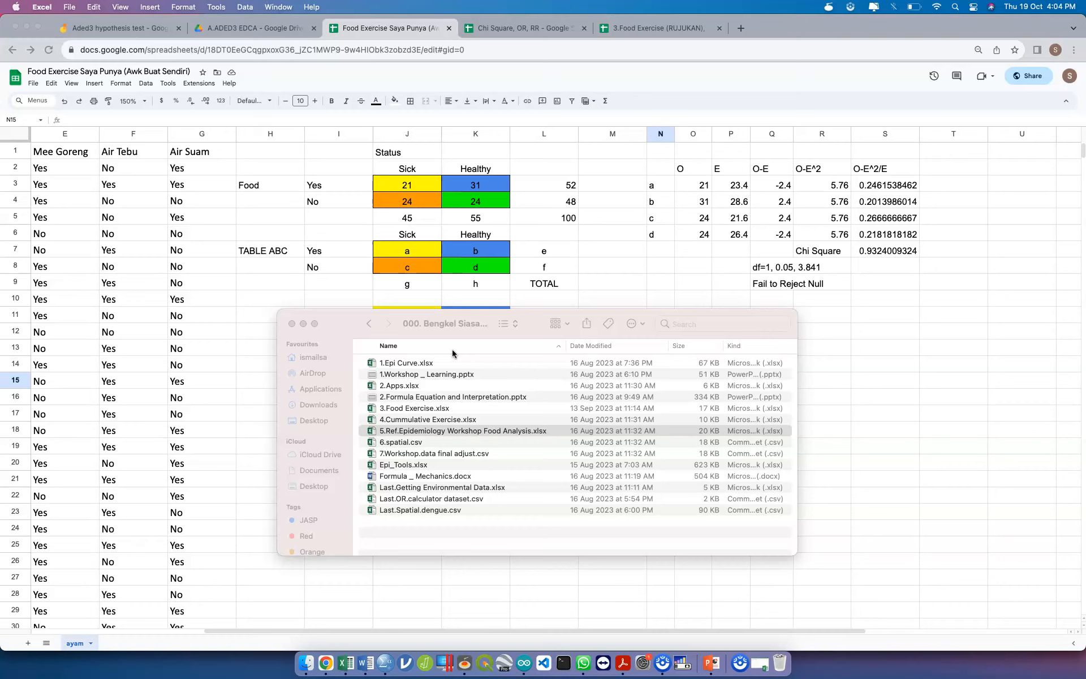
click(257, 348)
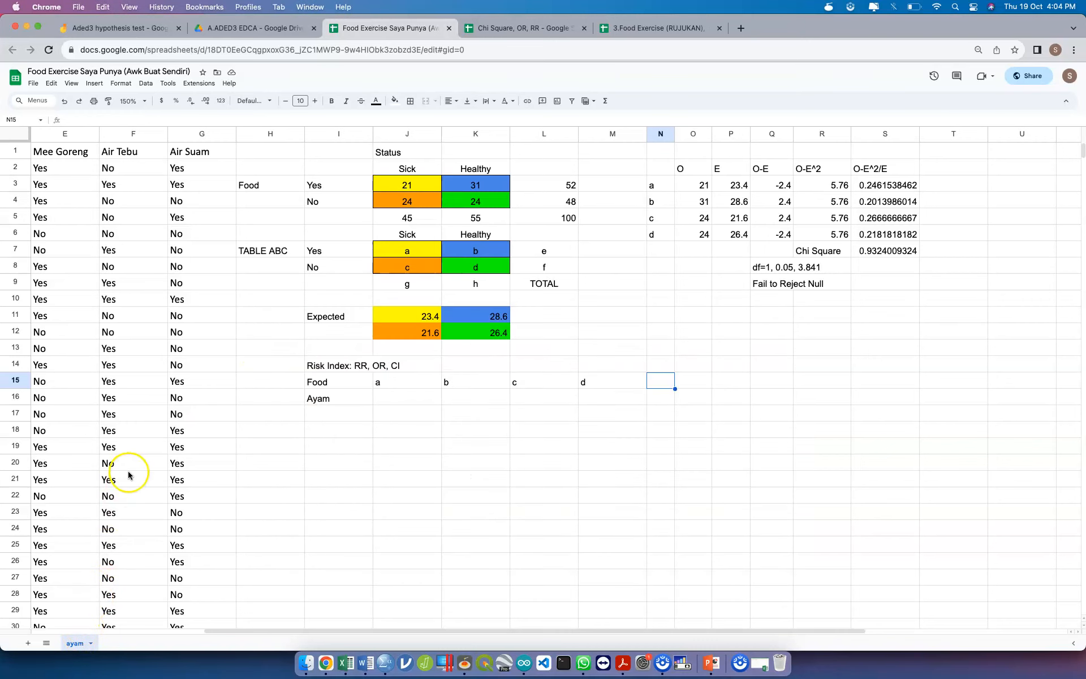
Review the food column headings from Ayam or Nasi Lemak through Air Suam in row 1
scroll(133, 473, left, 5)
click(209, 157)
click(262, 154)
click(328, 150)
click(404, 152)
click(458, 153)
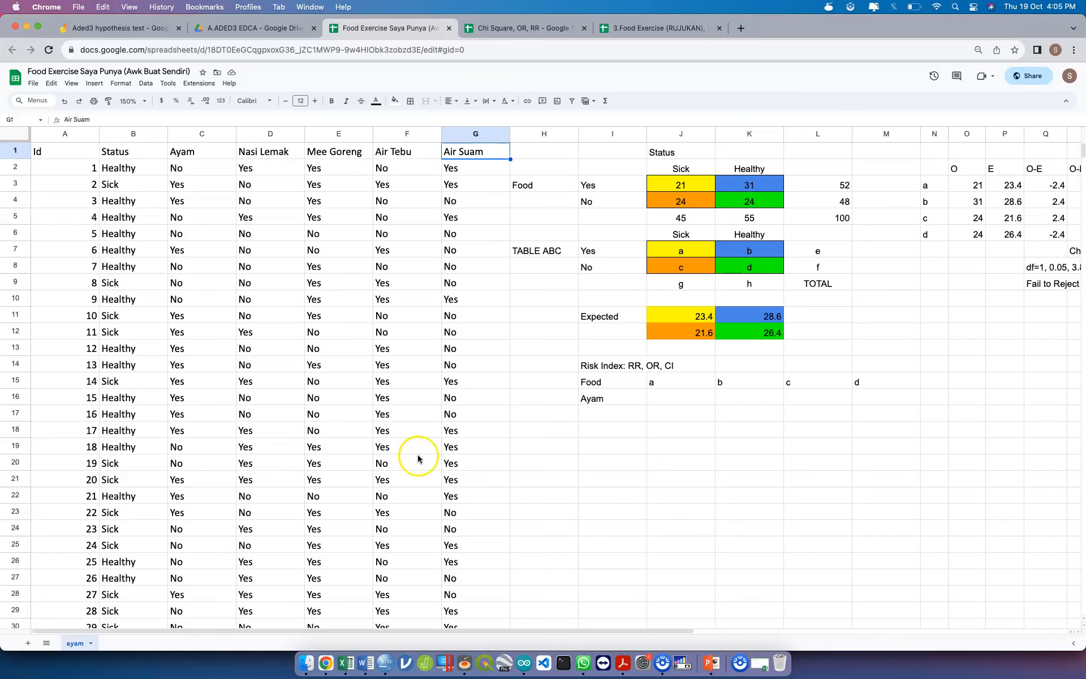
Link Ayam's a value in J16 to the observed count for a in O3
scroll(418, 458, right, 3)
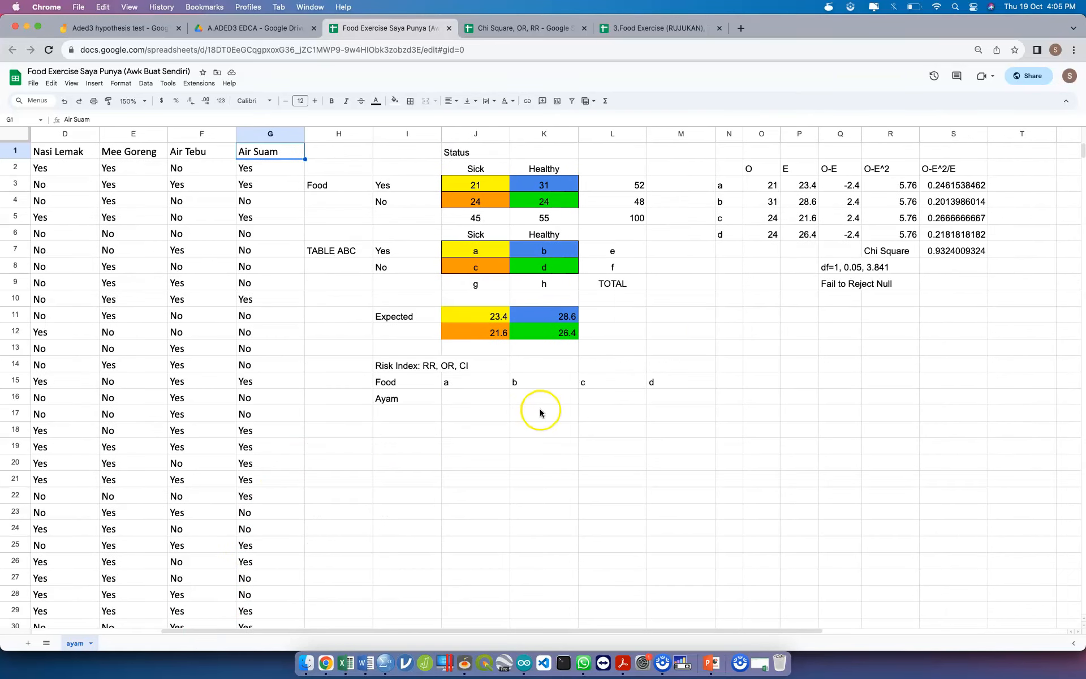
click(468, 405)
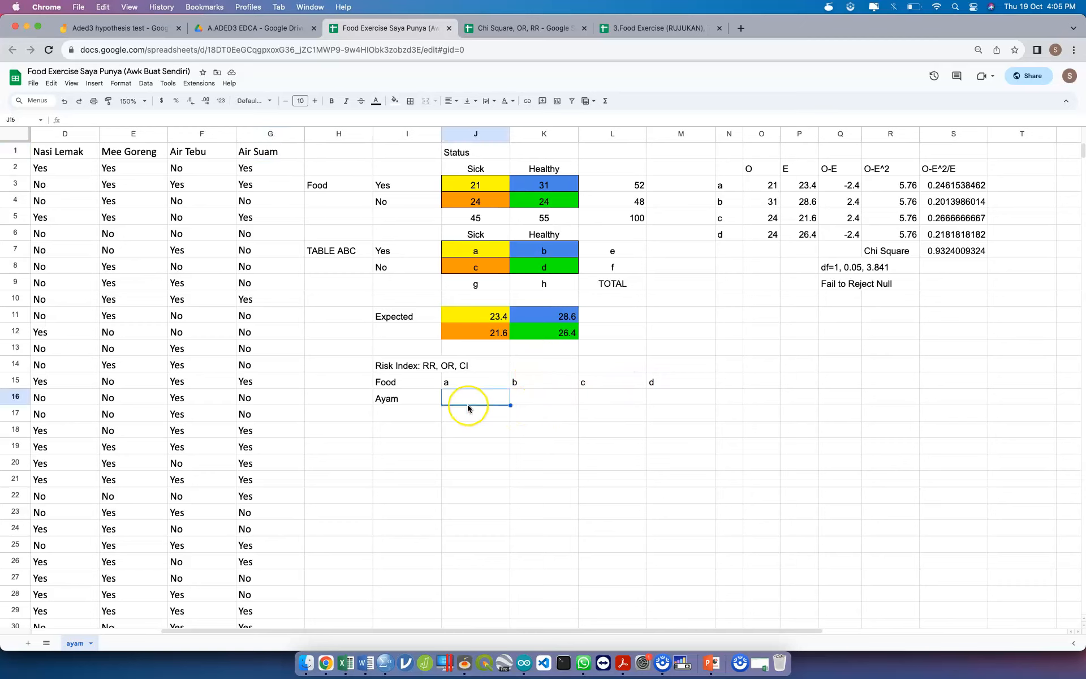
text(=)
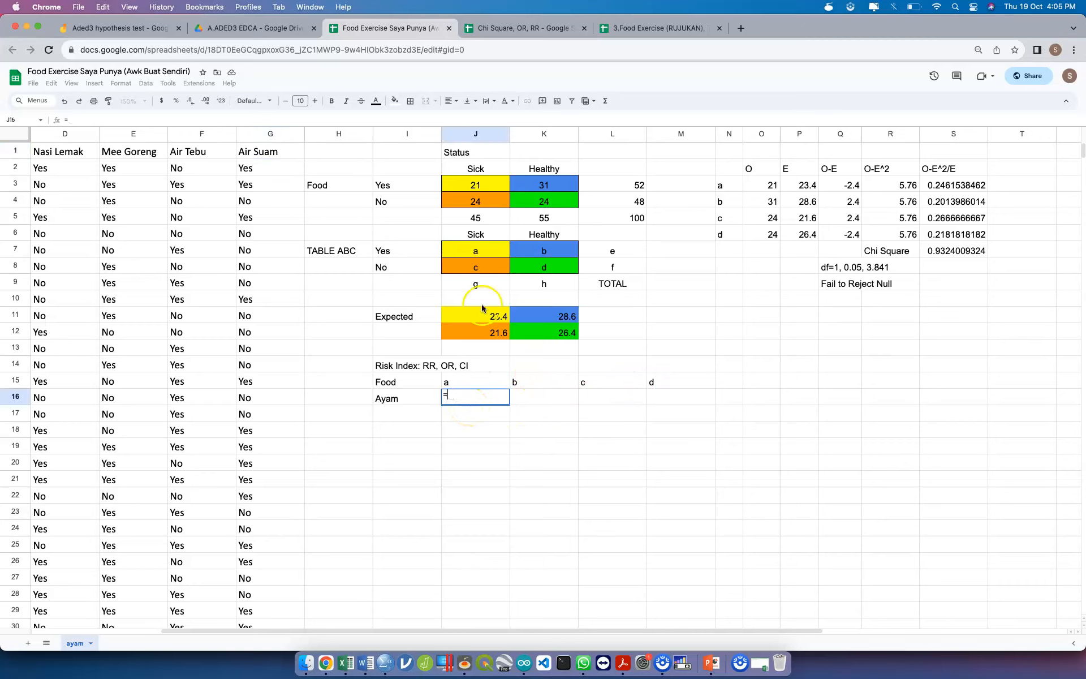
click(483, 186)
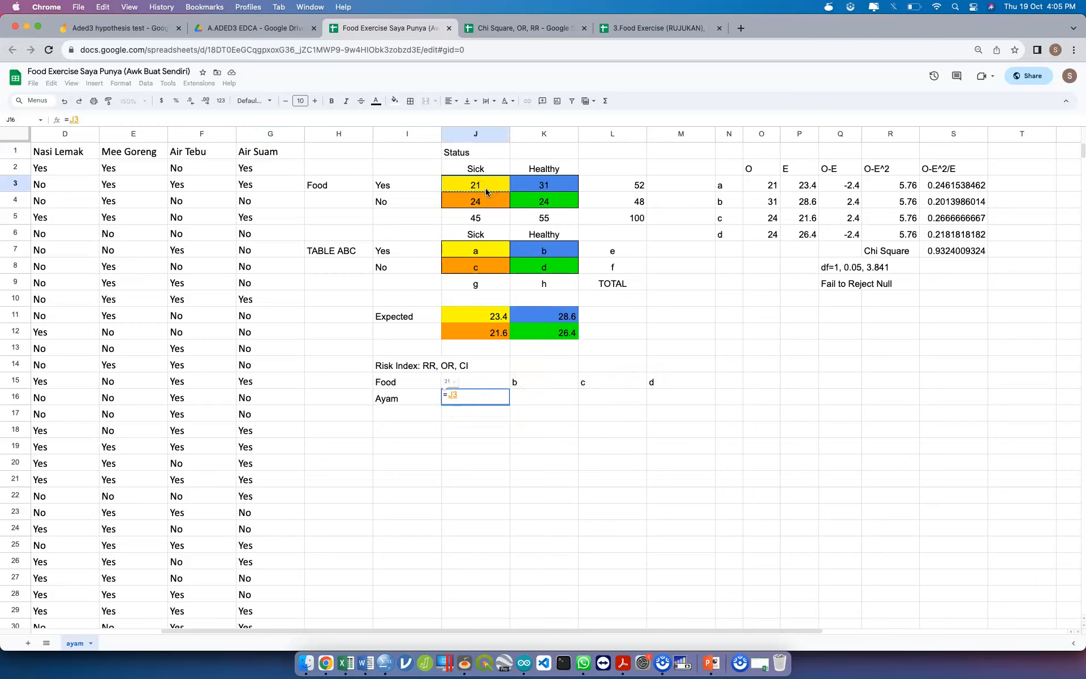
key(BackSpace)
key(BackSpace)
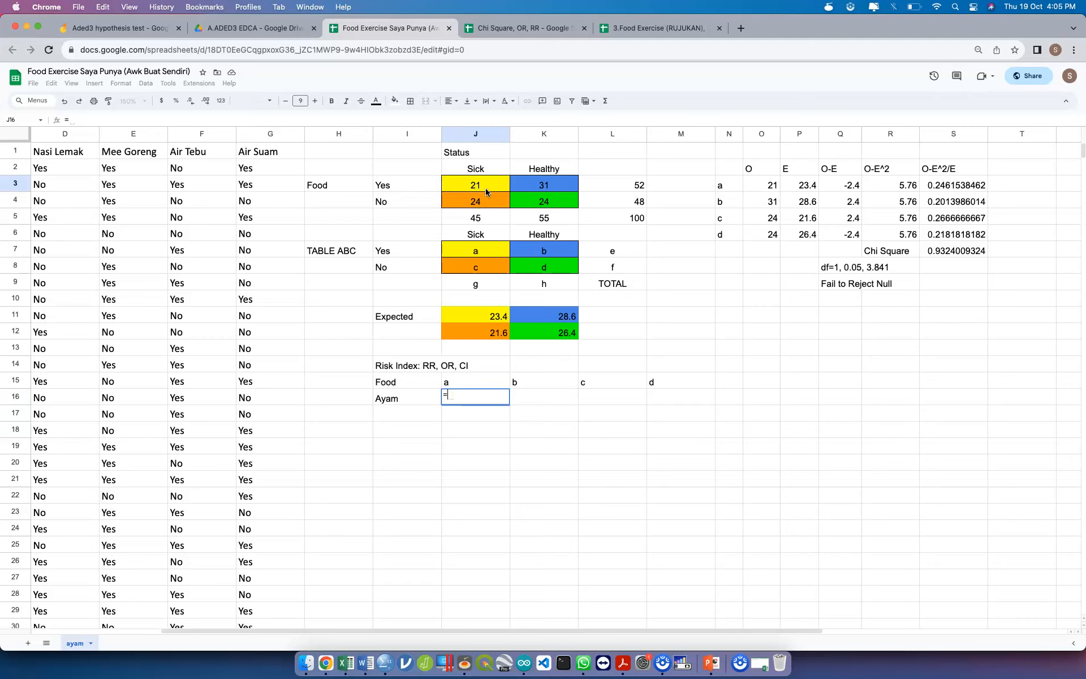
click(769, 183)
key(Return)
Link Ayam's b and c values in K16 and L16 to the observed counts in O4 and O5
key(Right)
key(Up)
text(=)
click(770, 203)
key(Return)
key(Right)
key(Up)
text(=)
click(773, 219)
key(Return)
Link Ayam's d value in M16 to the observed count for d in O6
key(Right)
key(Up)
text(=)
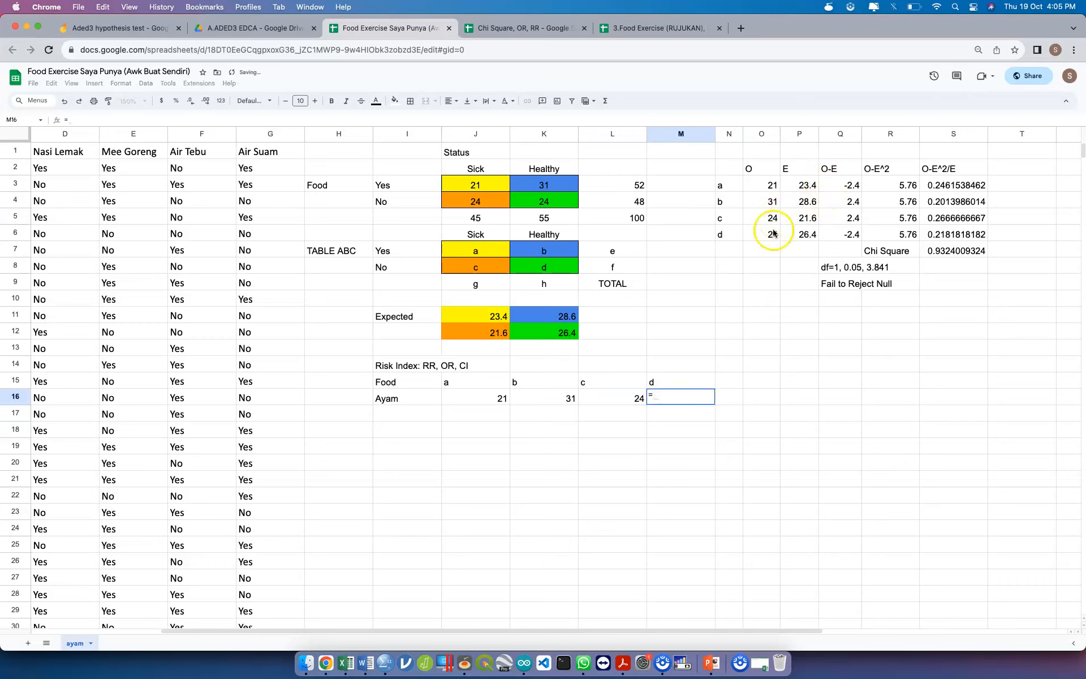
click(772, 234)
key(Return)
key(Up)
key(Up)
key(Right)
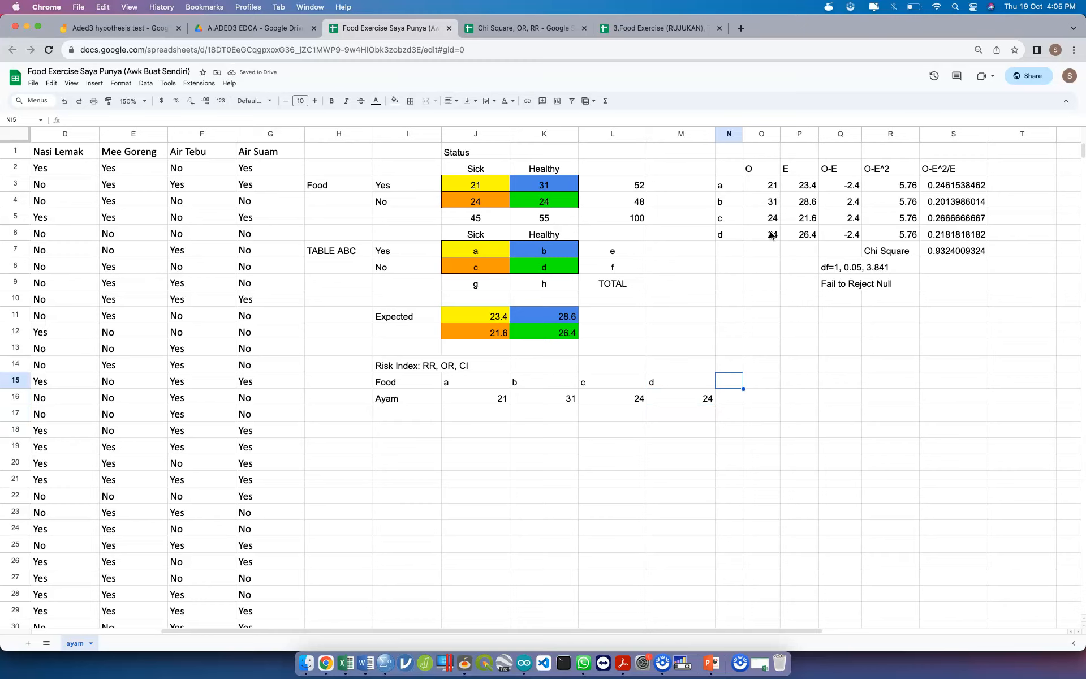
Inspect Ayam's OR formula in S15 of the reference food exercise spreadsheet, then return to the own food exercise spreadsheet
click(683, 32)
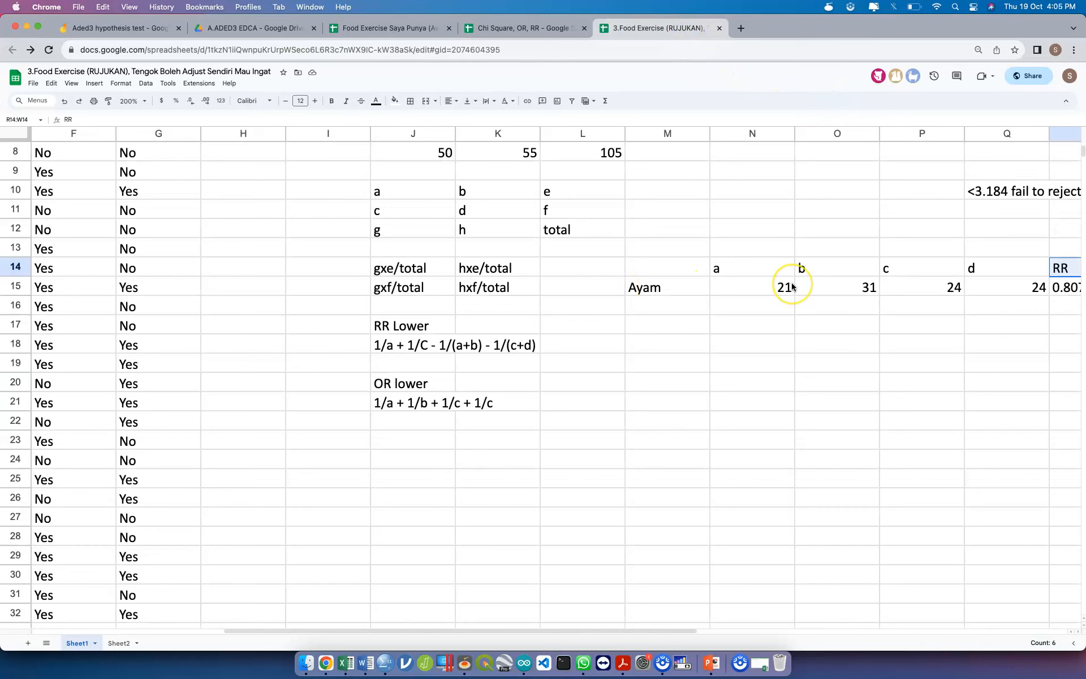
scroll(788, 283, right, 5)
click(778, 269)
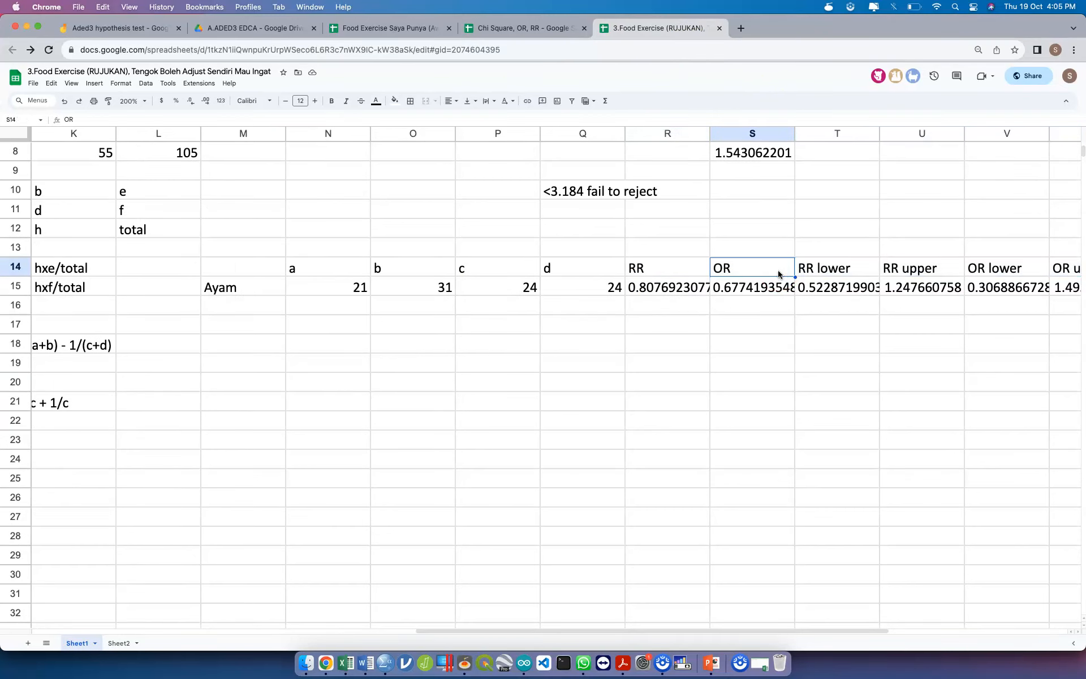
click(771, 288)
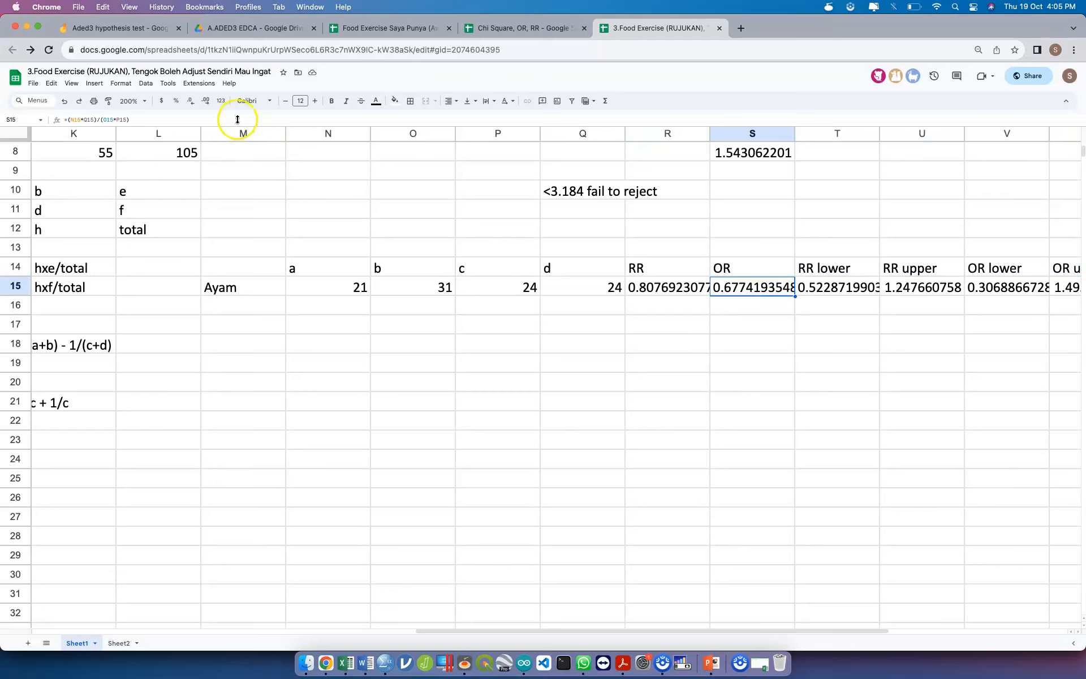
click(175, 120)
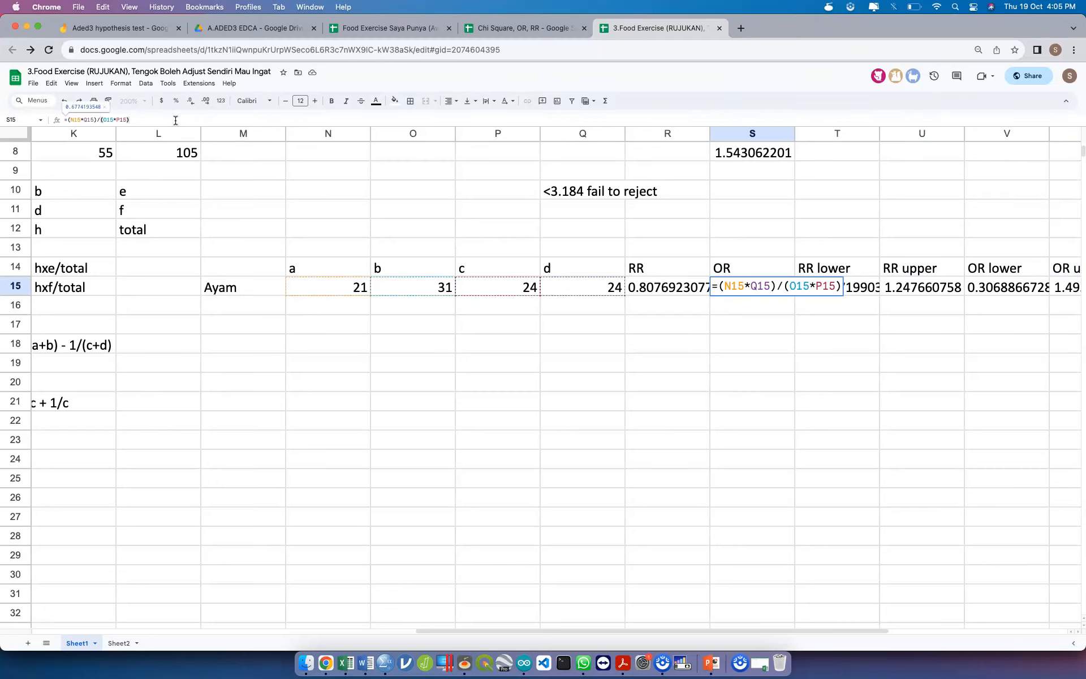
scroll(175, 120, up, 5)
scroll(175, 120, left, 3)
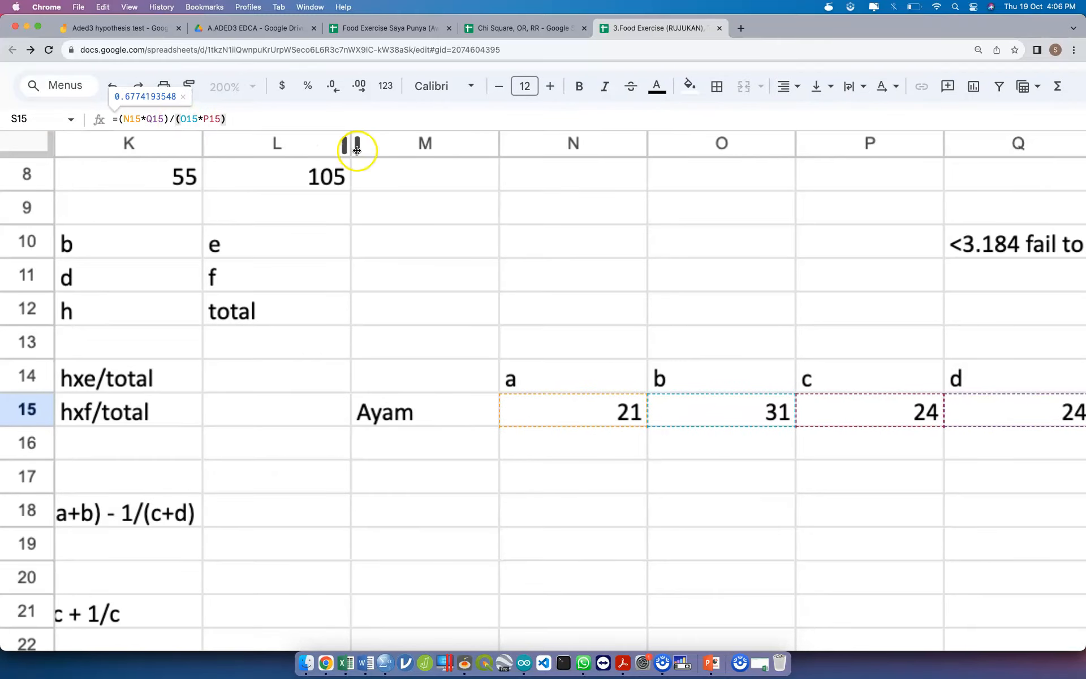
scroll(629, 253, right, 3)
scroll(629, 253, left, 2)
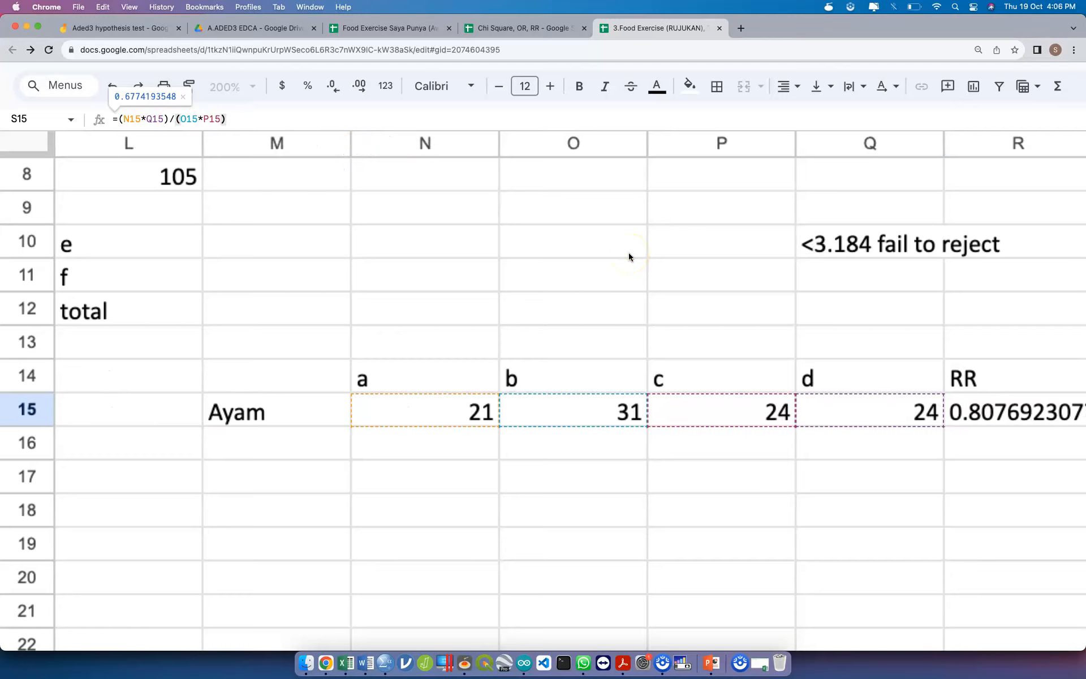
click(516, 27)
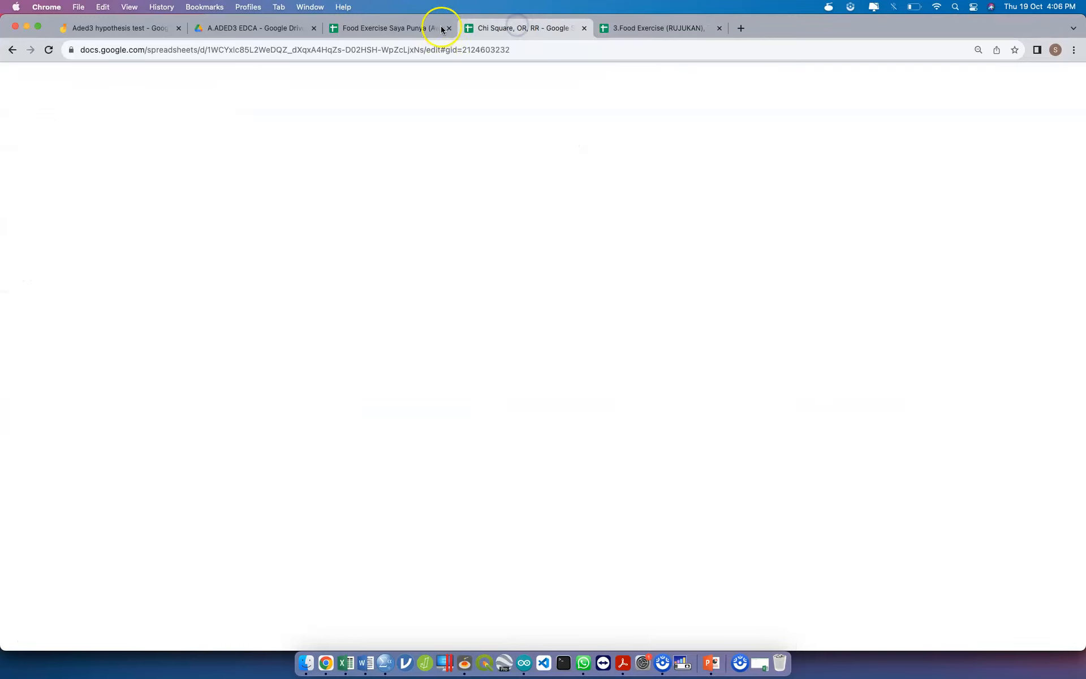
click(412, 27)
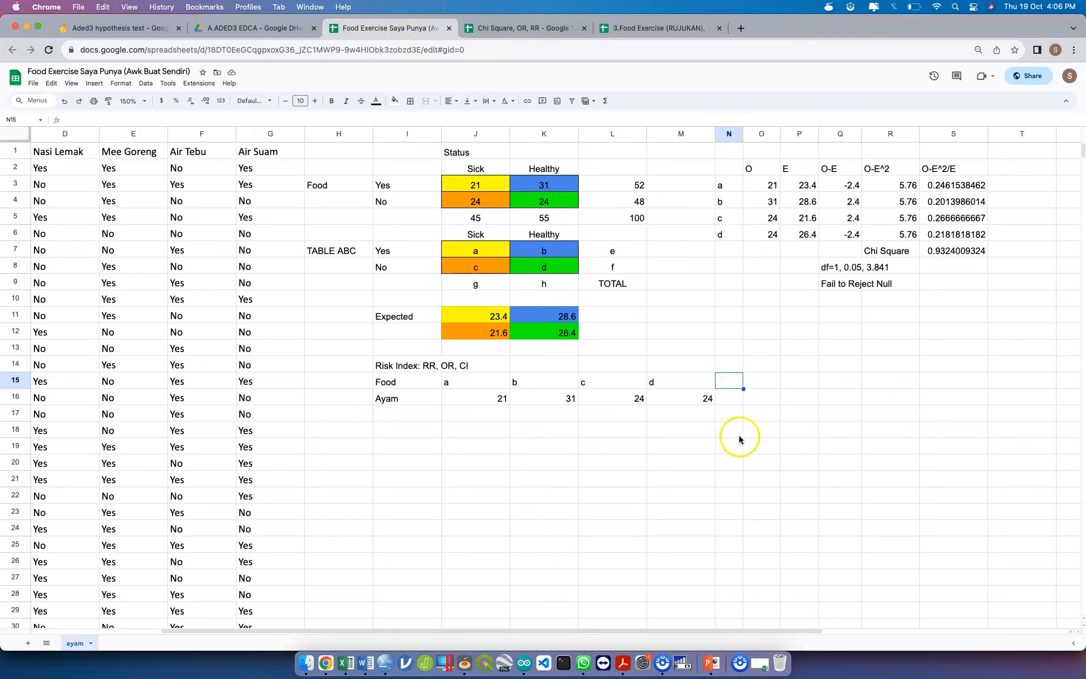
Add the headings OR in N15 and RR in O15 of the risk index table
text(OR)
key(Tab)
text(RR)
key(Tab)
text(CI)
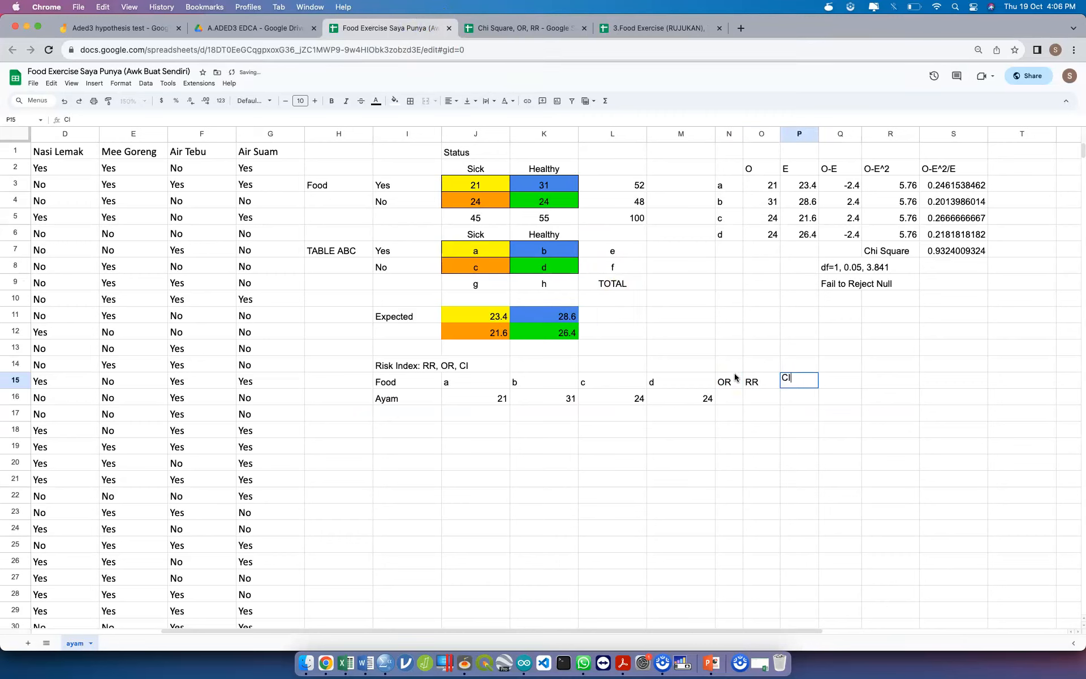
text(-OR)
key(Tab)
key(Left)
key(Delete)
Add the heading CI-OR in P14 with the subheadings Lower in P15 and Upper in Q15
key(Up)
text(CIOR)
key(BackSpace)
key(BackSpace)
text(-OR)
key(Return)
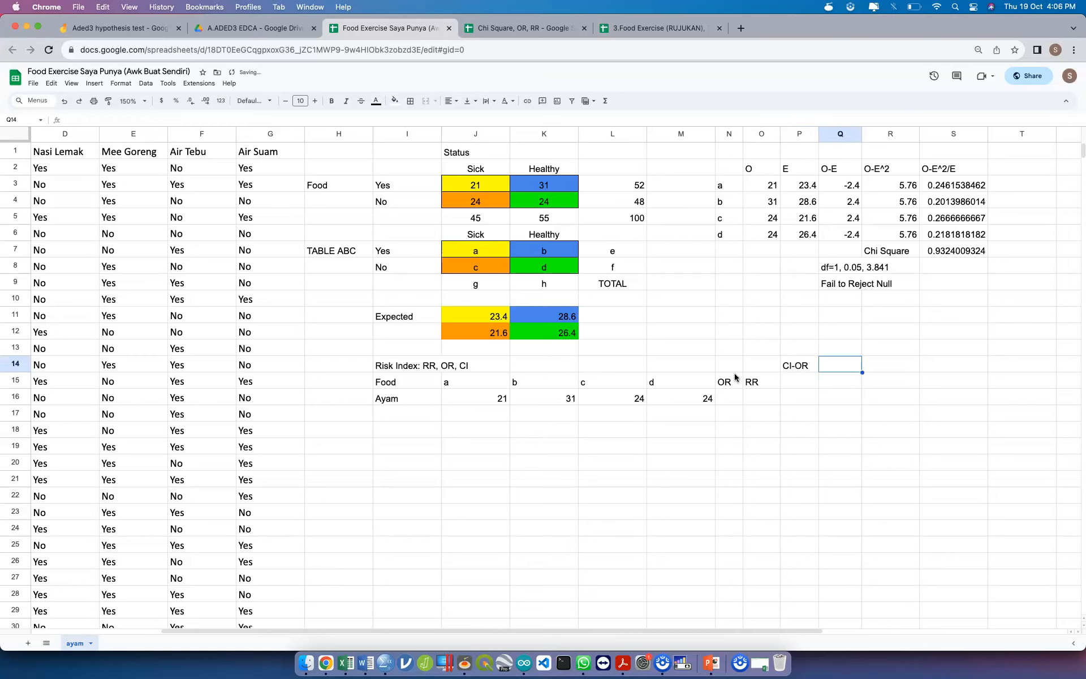
text(Lower)
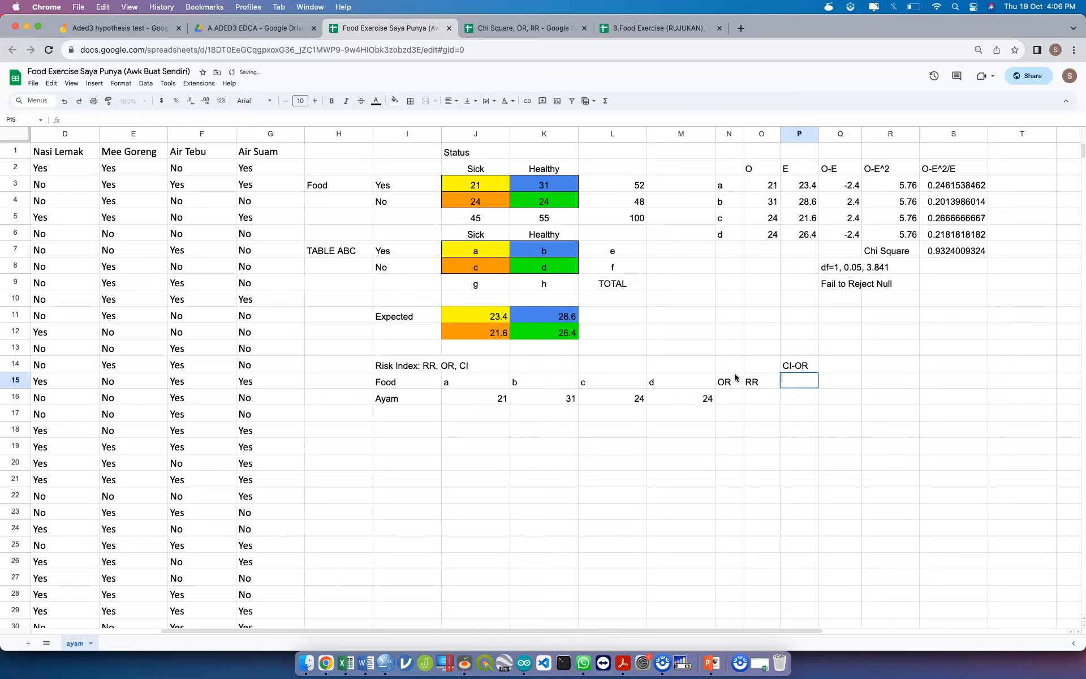
key(Tab)
text(Upper)
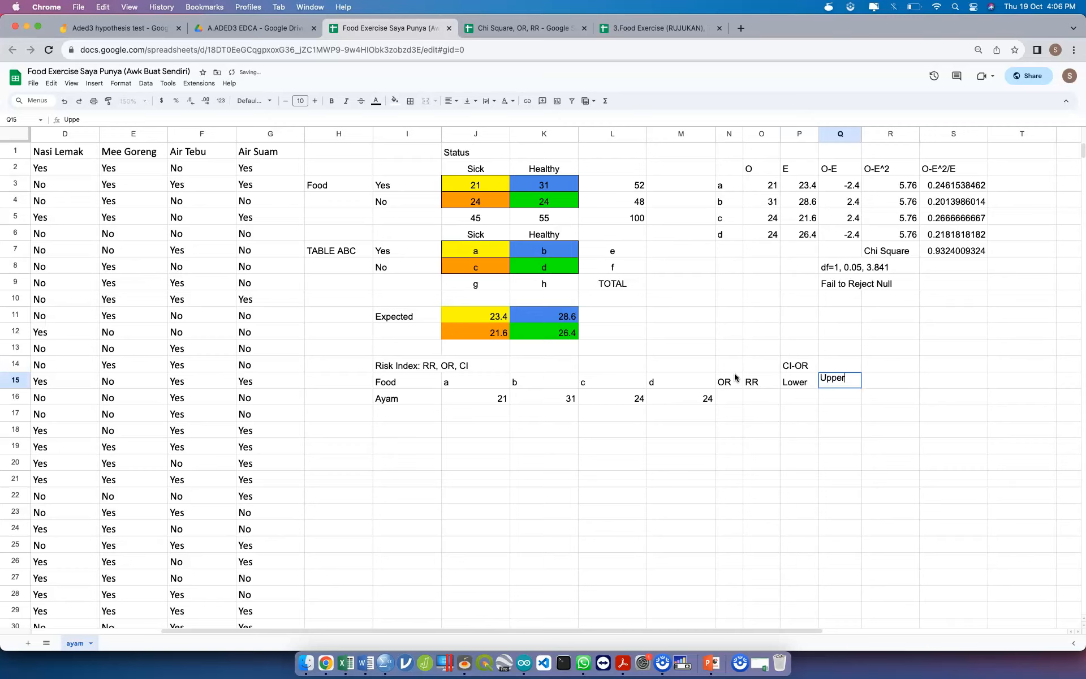
key(Tab)
Add the heading CI-RR in R14 with the subheadings Lower in R15 and Upper in S15
key(Up)
text(CI-RR)
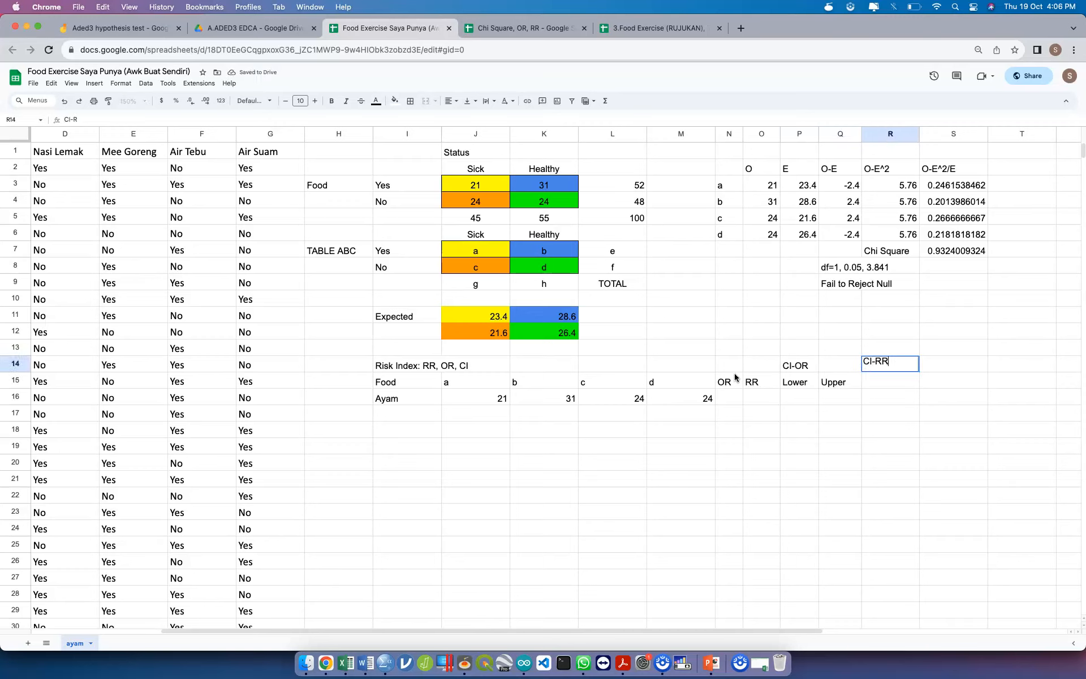
key(Return)
text(Lower)
key(Tab)
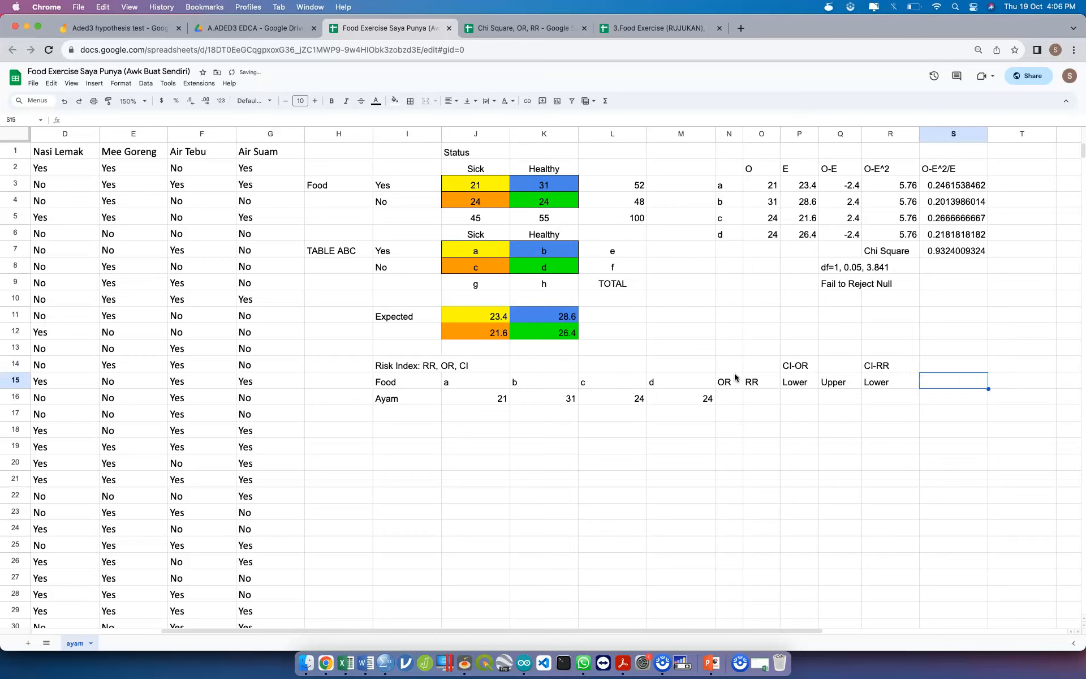
text(Upper)
key(Return)
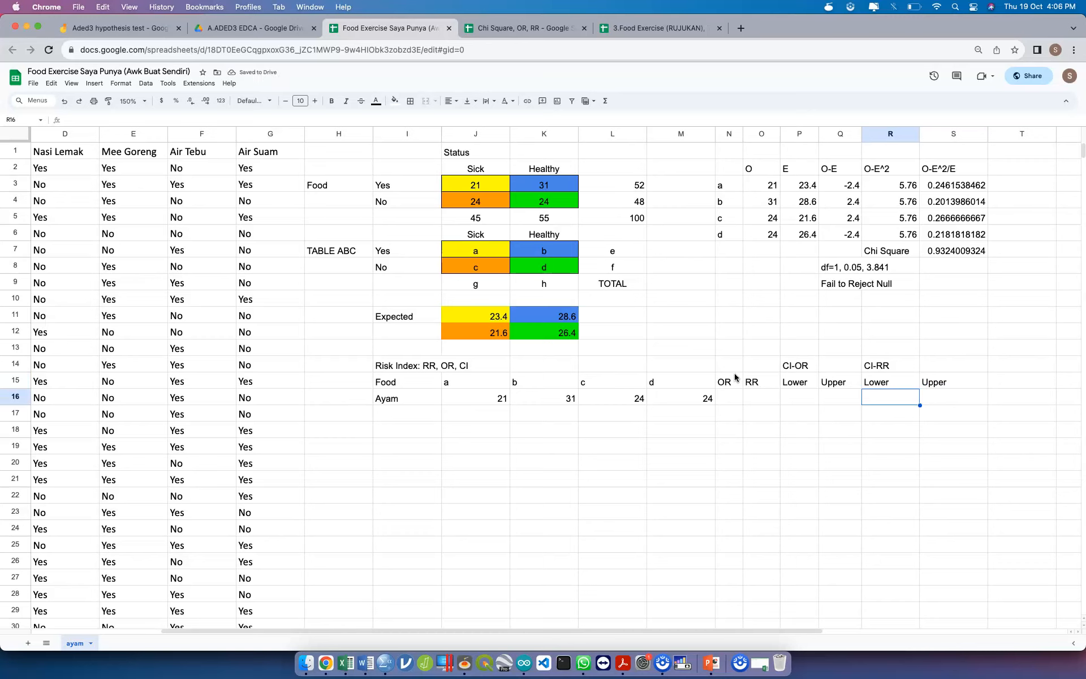
Try to calculate Ayam's odds ratio in N16 with =J16*M16/K16*L16
key(Left)
key(Left)
key(Left)
key(Left)
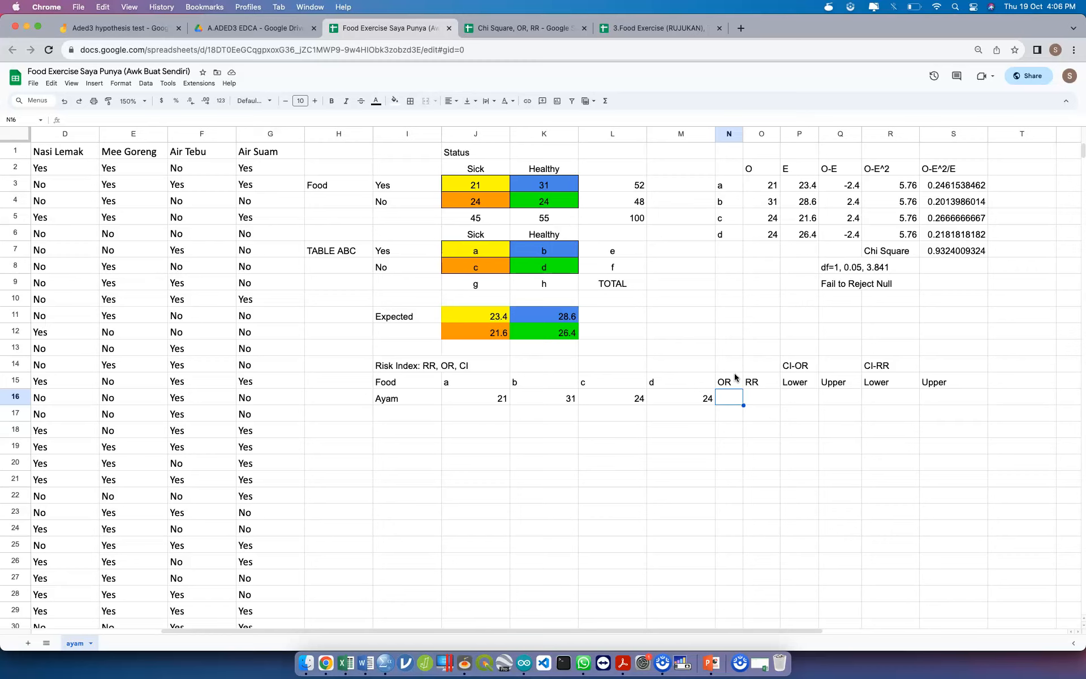
text(=)
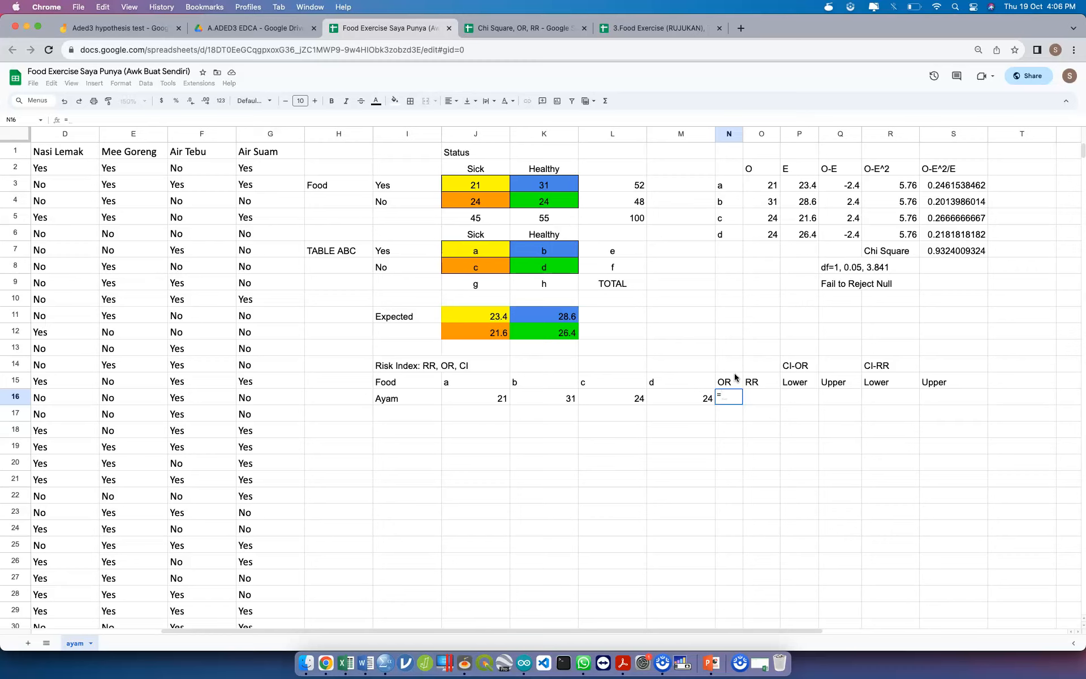
click(492, 402)
text(*)
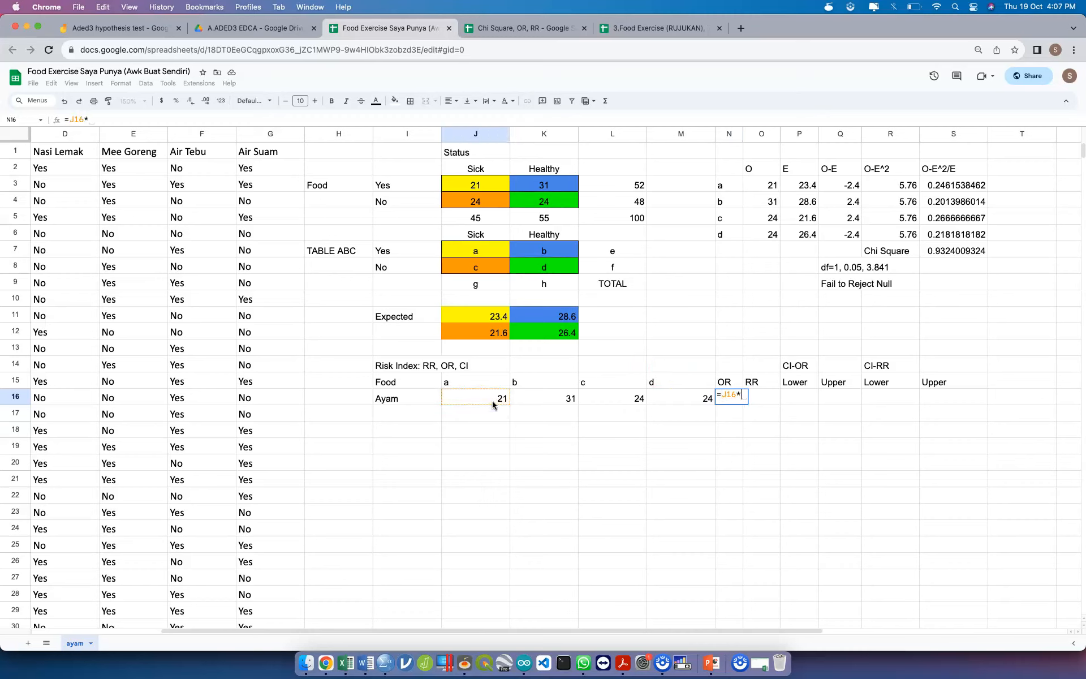
click(685, 401)
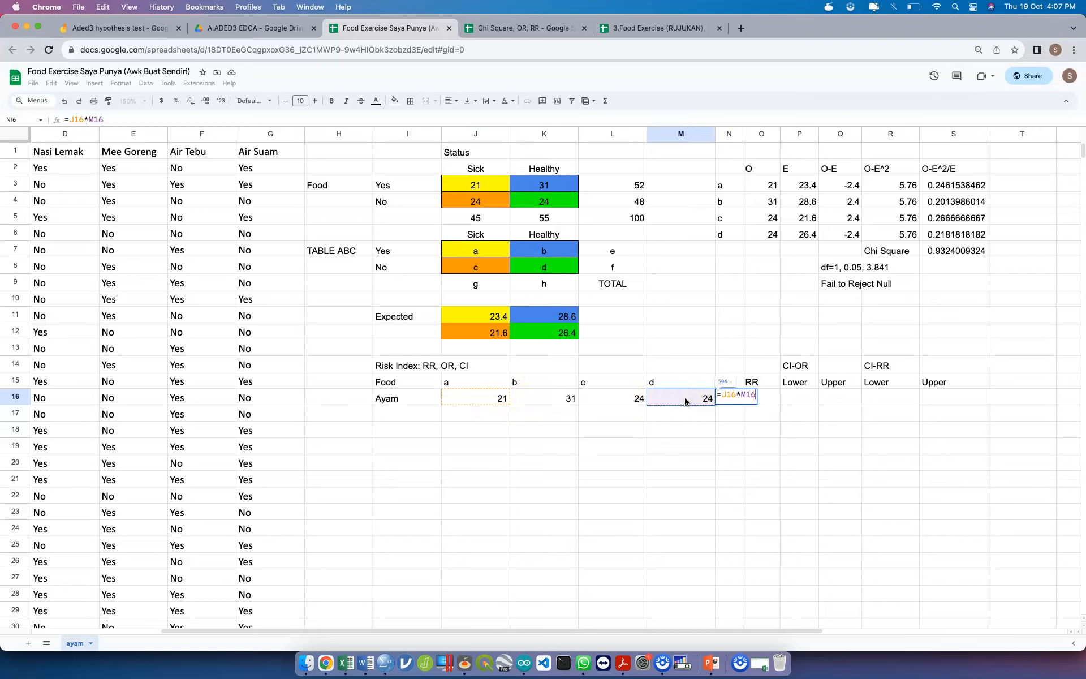
text(/)
click(571, 398)
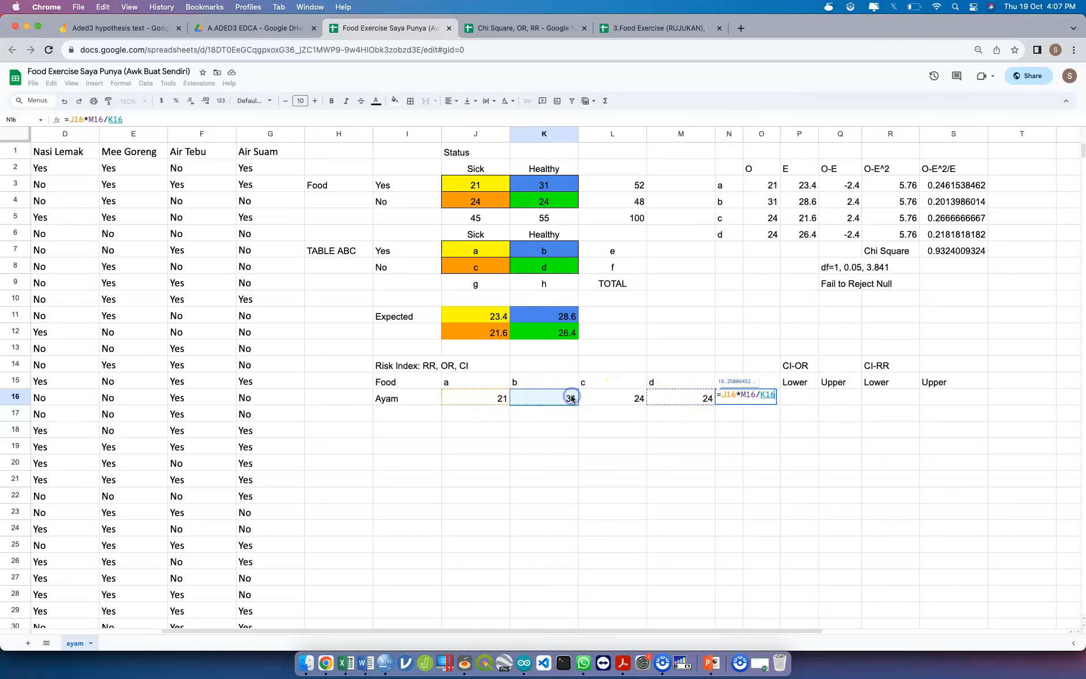
text(*)
click(603, 398)
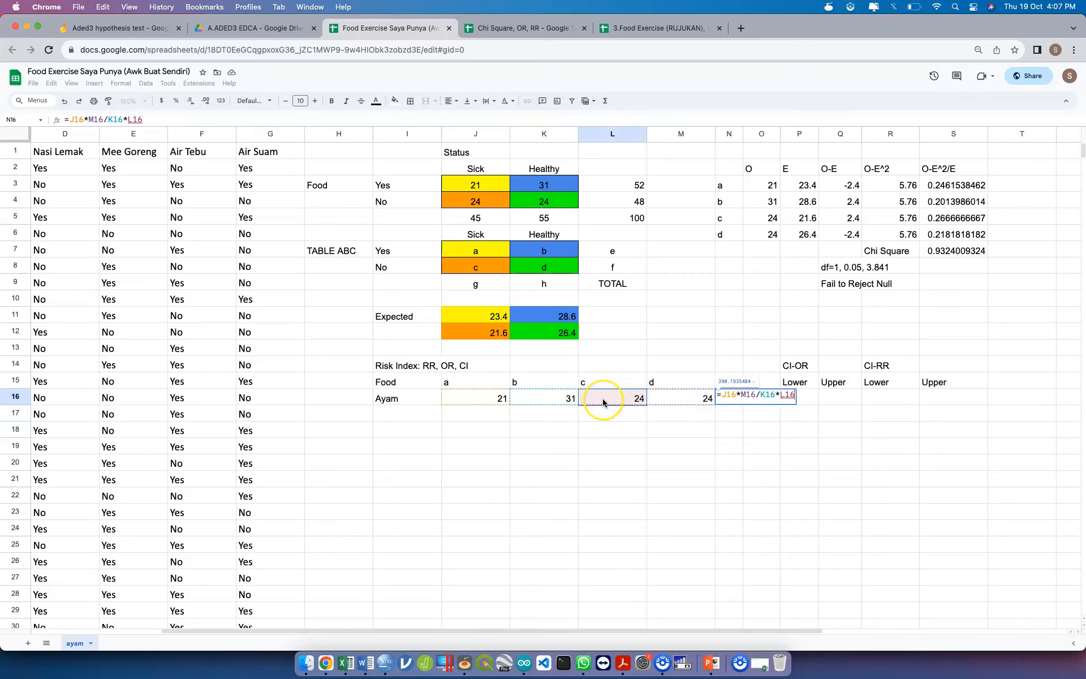
key(Return)
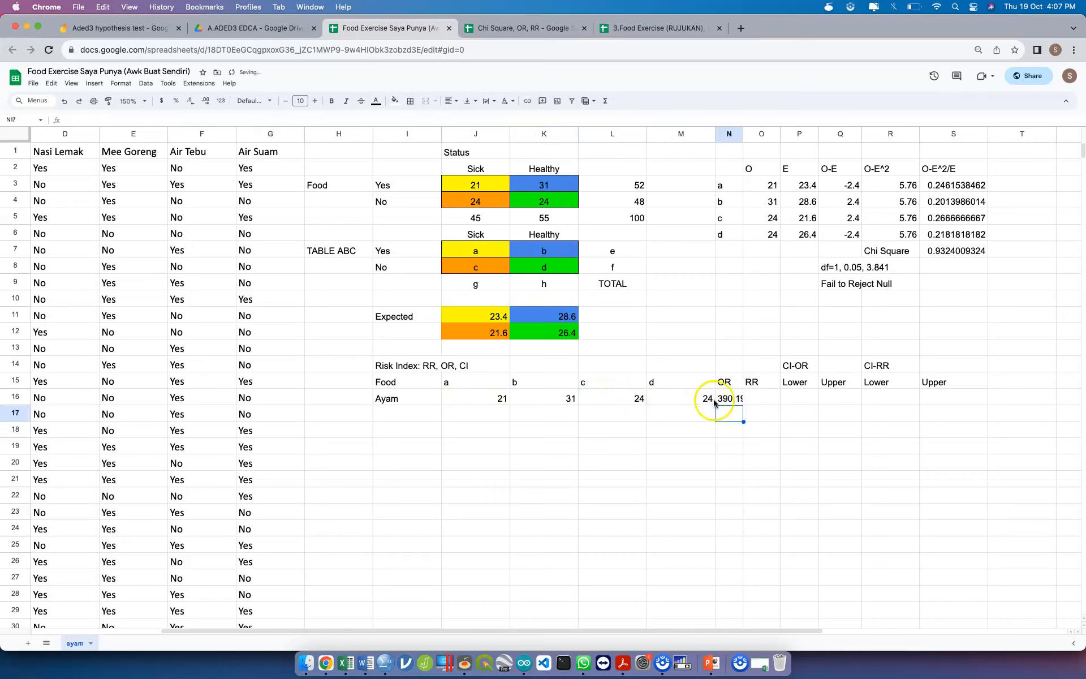
Restart the OR formula in N16 and consult the reference spreadsheet's OR formula for its bracket placement
click(720, 403)
text(=)
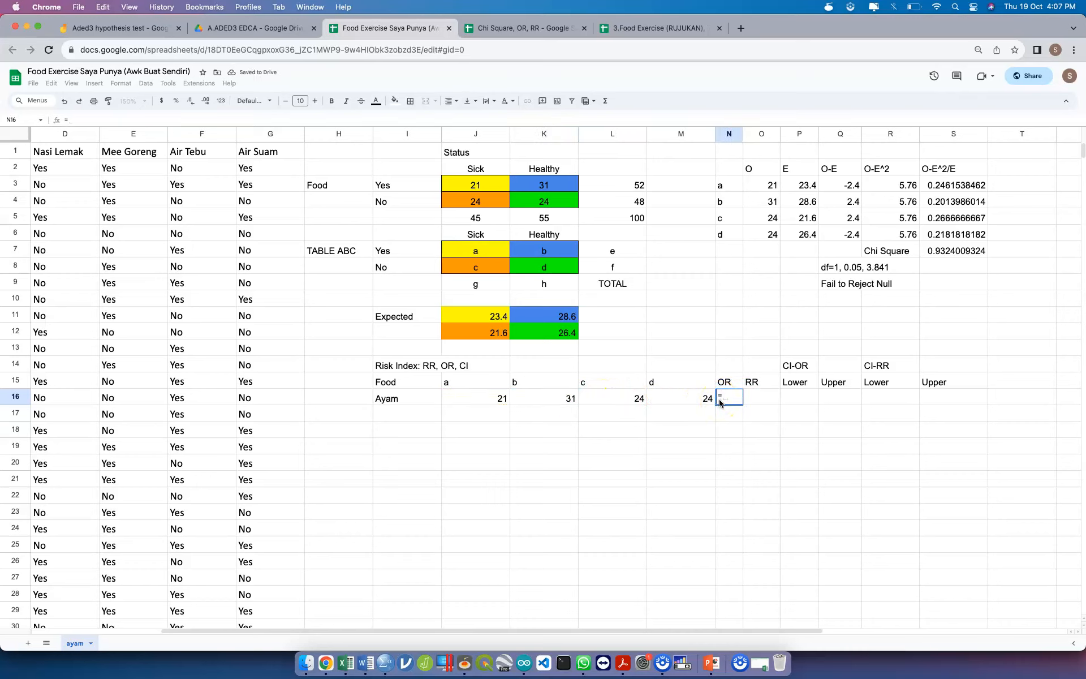
click(661, 28)
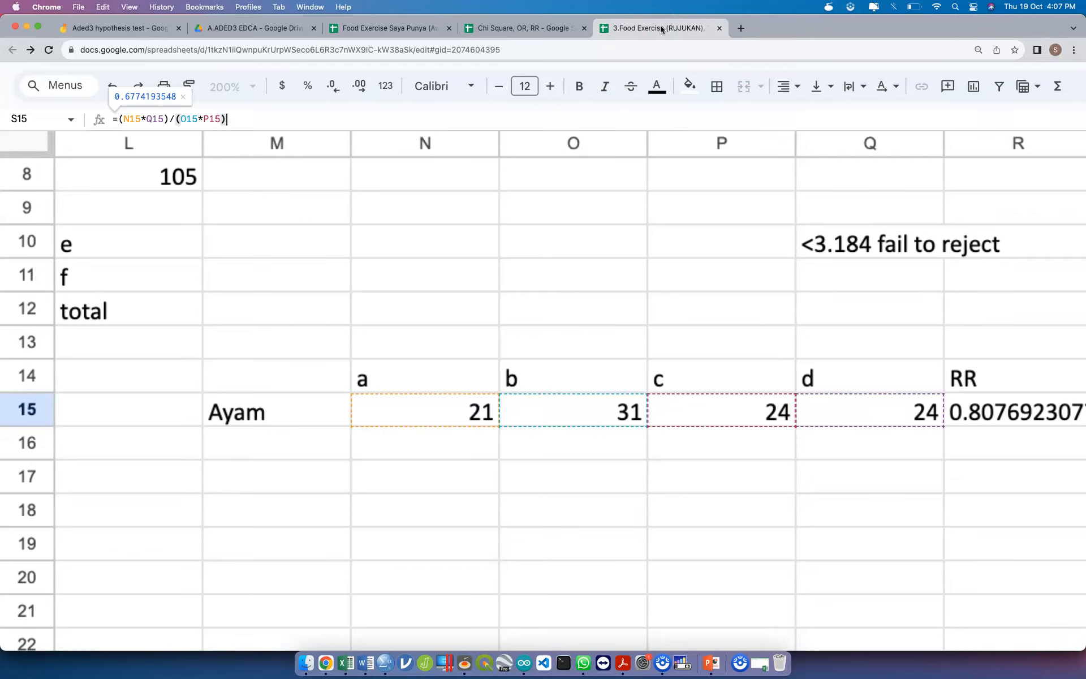
key(super+3)
Build Ayam's OR formula in N16 with bracketed products as =(J16*M16)/(K16*K16:L16)
text(()
click(489, 399)
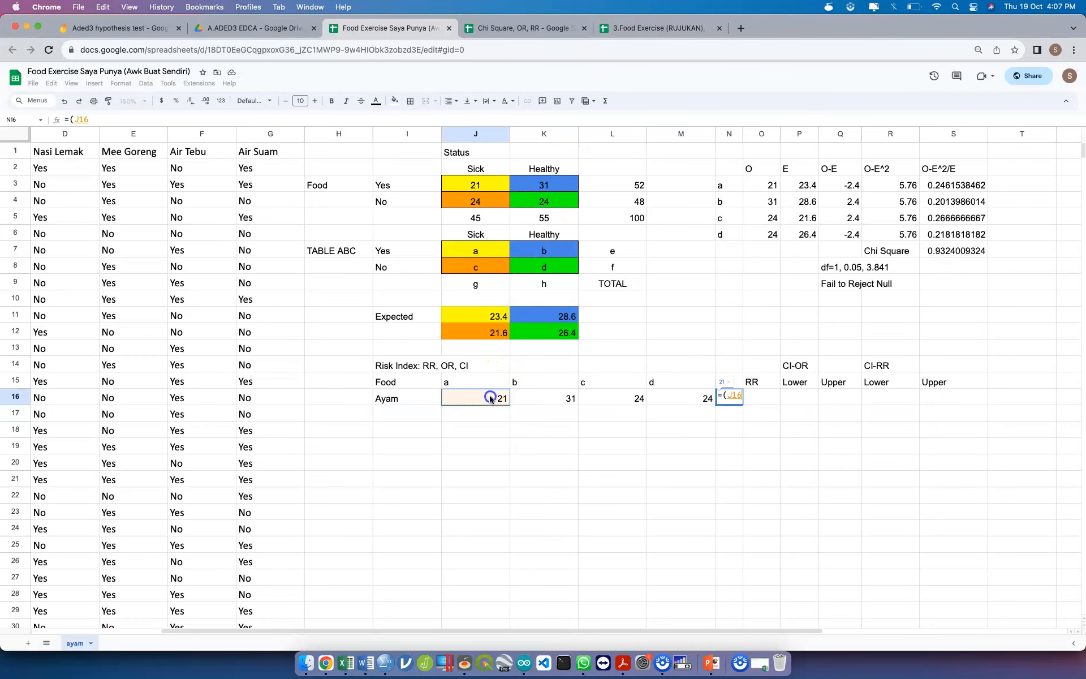
text(*)
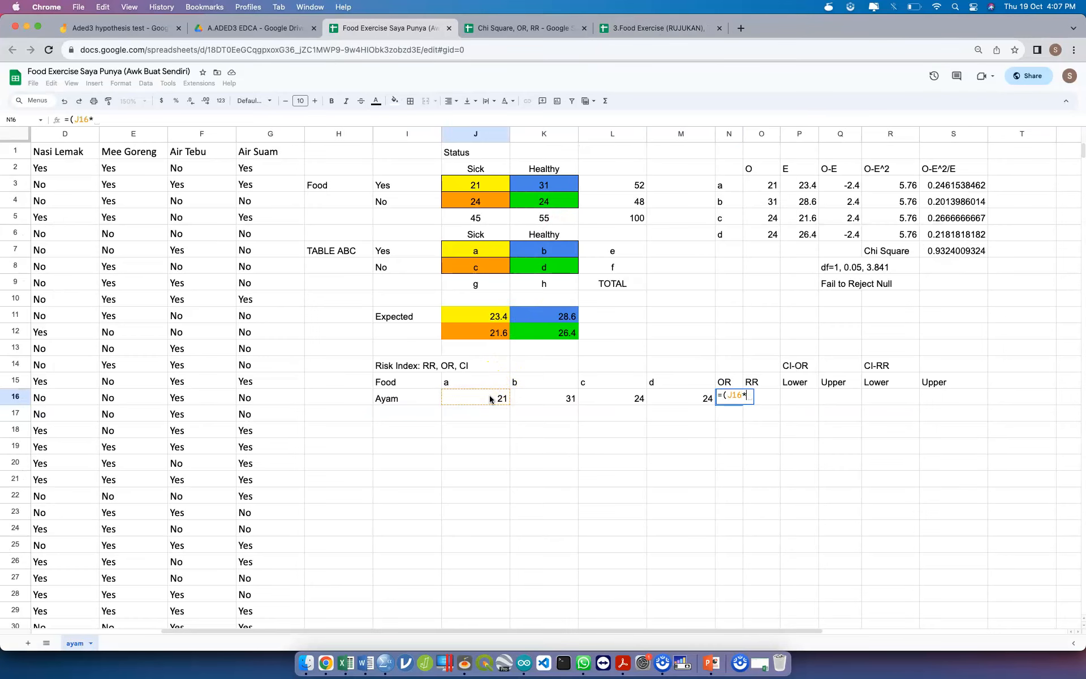
click(689, 403)
text()/()
click(571, 399)
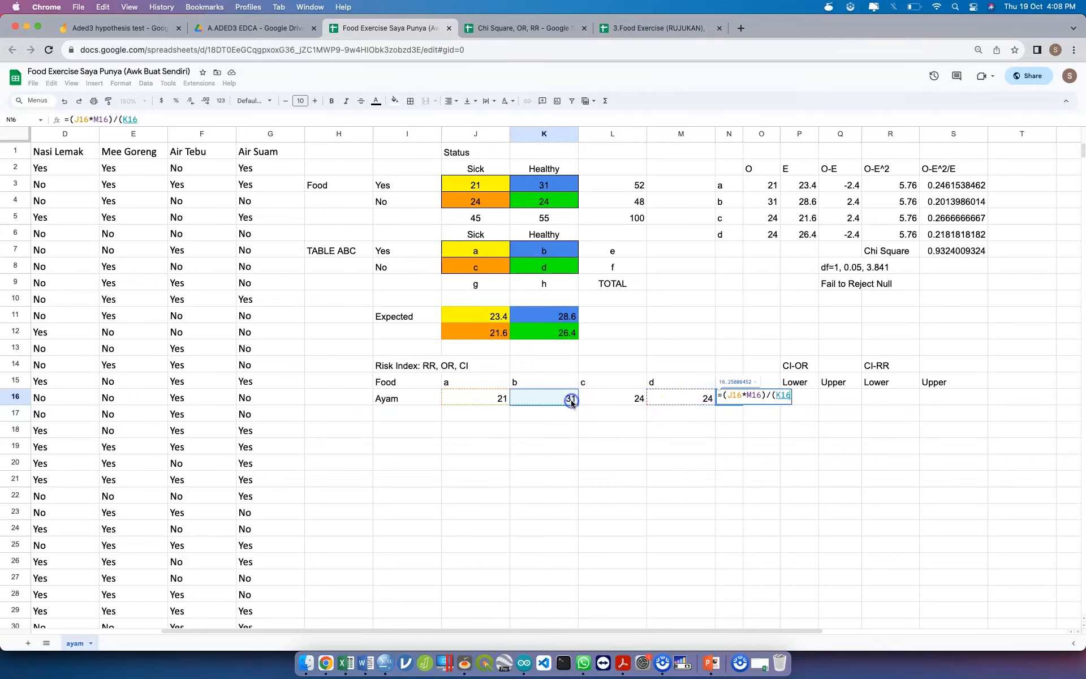
text(*)
drag(570, 400, 603, 401)
text())
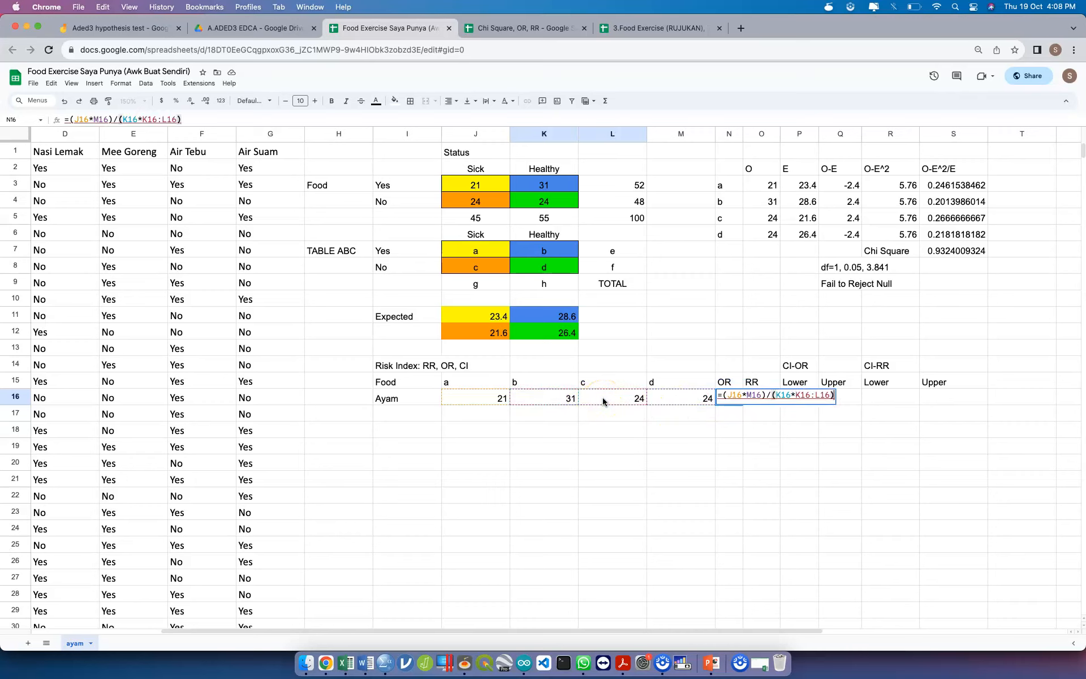
Correct the denominator of the OR formula in N16 to (K16*L16) and commit the formula
click(602, 402)
click(830, 395)
key(BackSpace)
key(BackSpace)
key(BackSpace)
key(BackSpace)
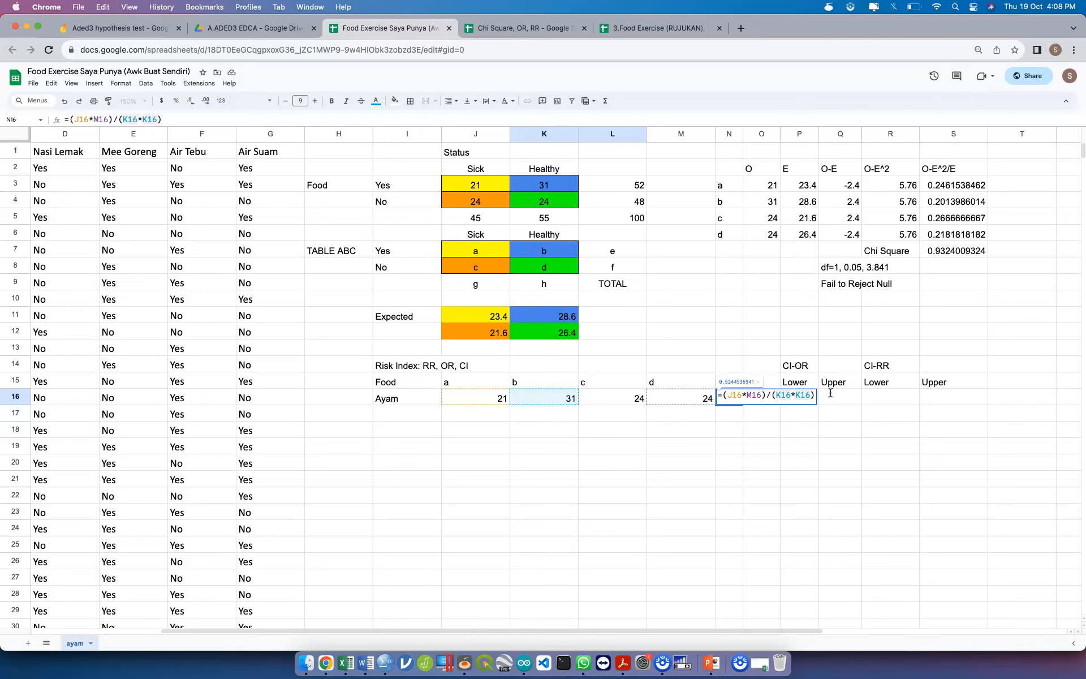
key(BackSpace)
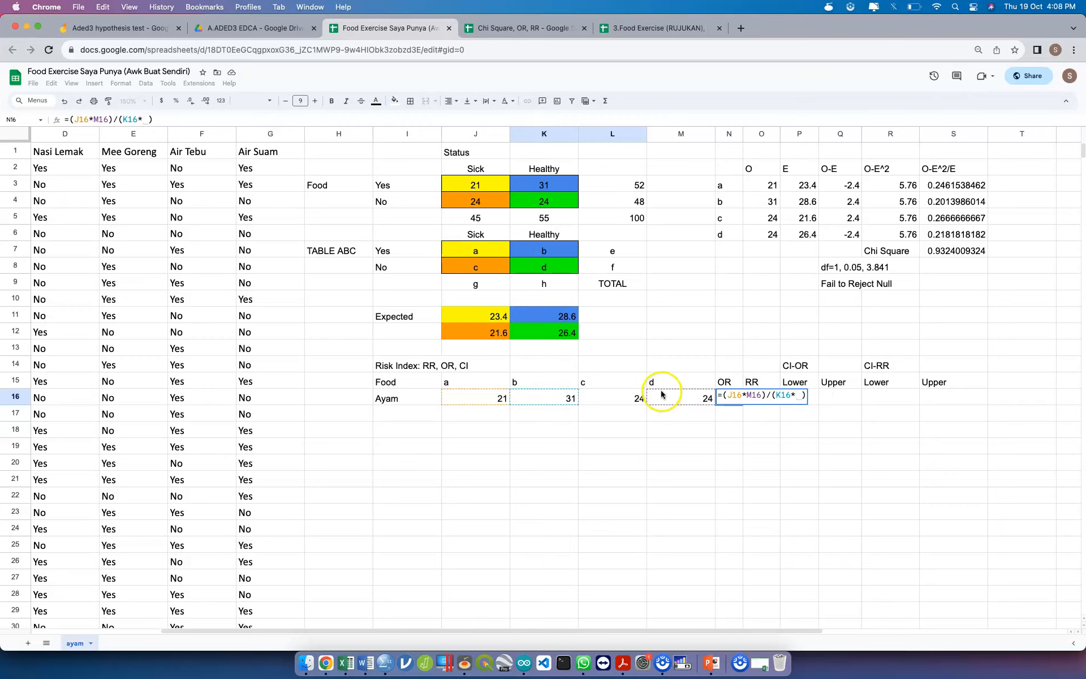
click(624, 400)
key(Return)
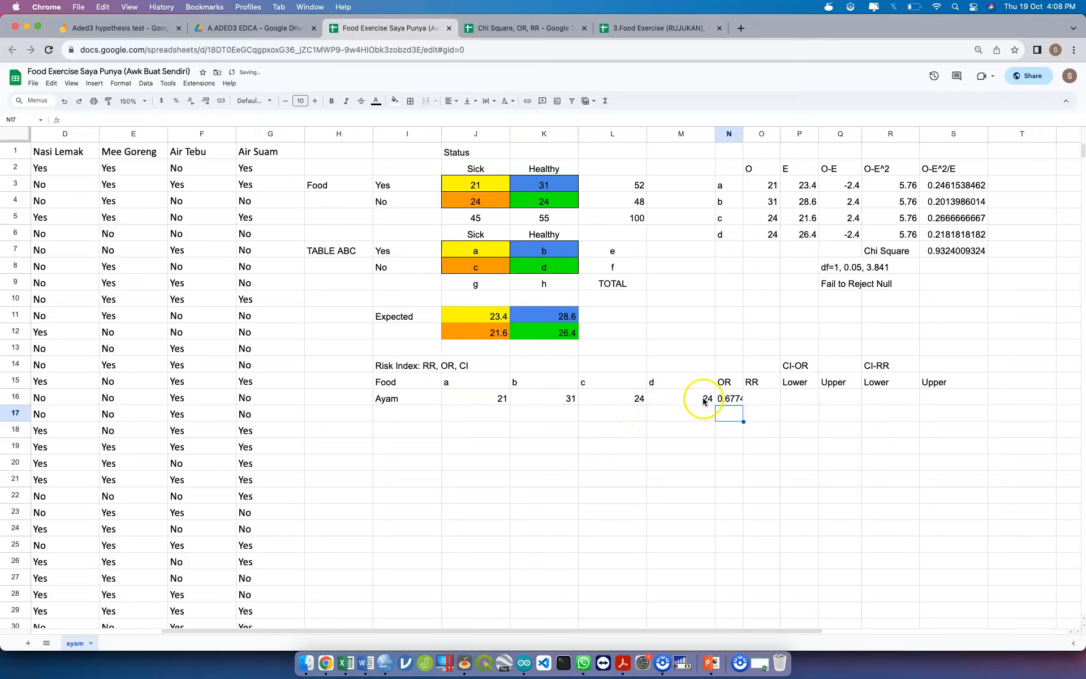
Widen column N slightly and label the OR column in N14 with the formula note ad/bc
drag(743, 134, 756, 134)
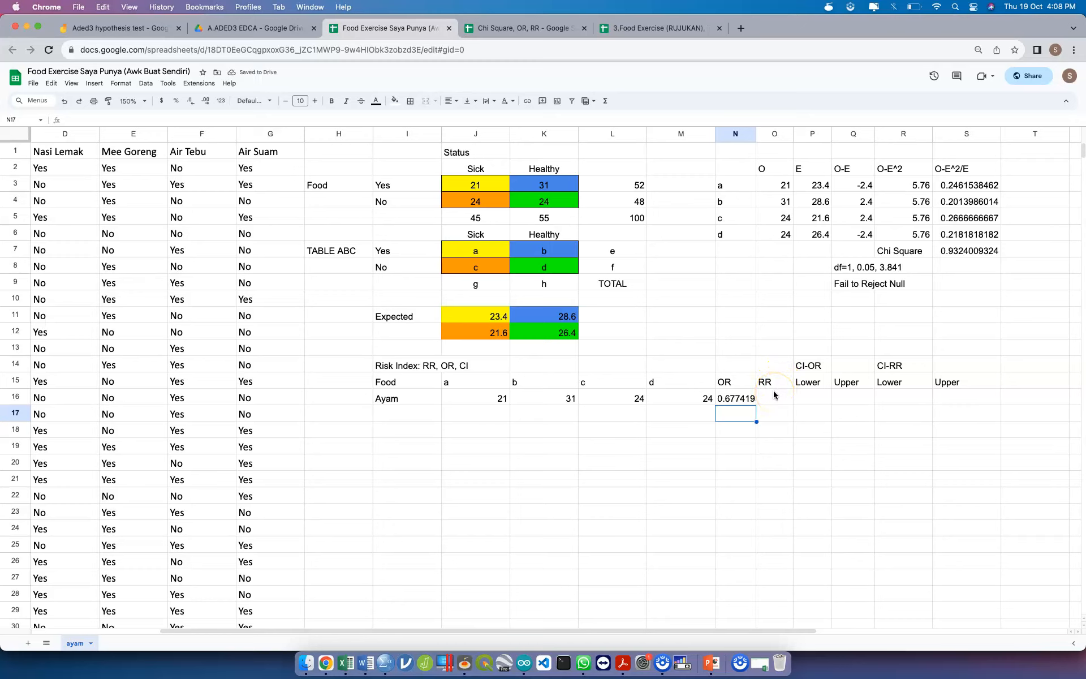
click(736, 364)
text(ad/bc)
key(Tab)
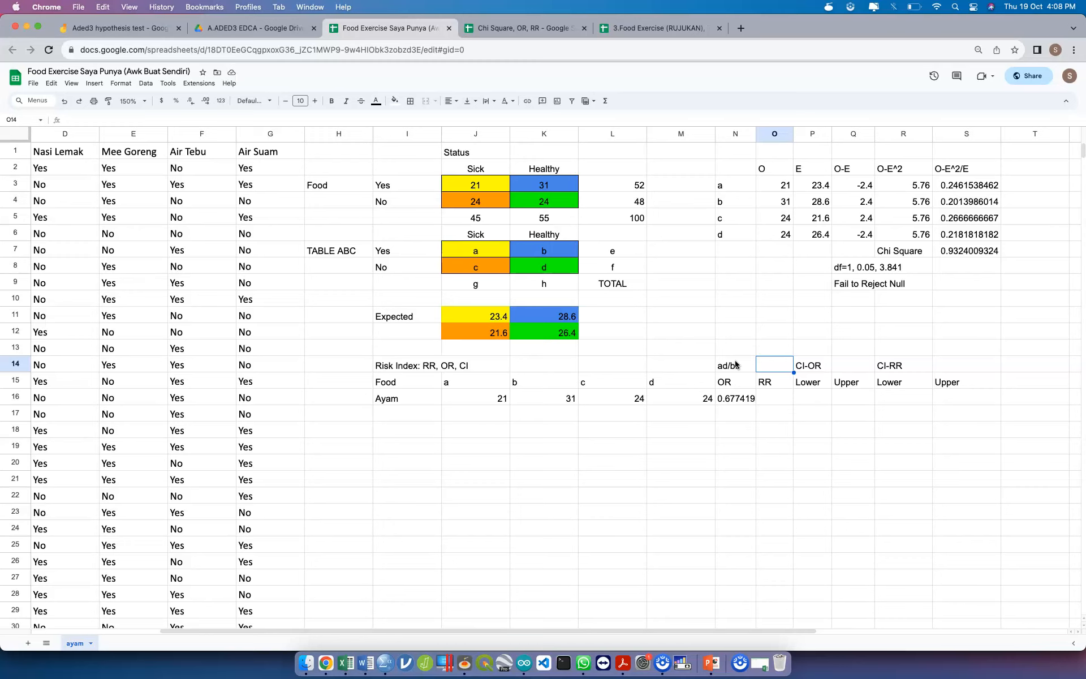
Examine the bracket structure of Ayam's RR formula in R15 of the RUJUKAN reference spreadsheet
click(692, 23)
key(Escape)
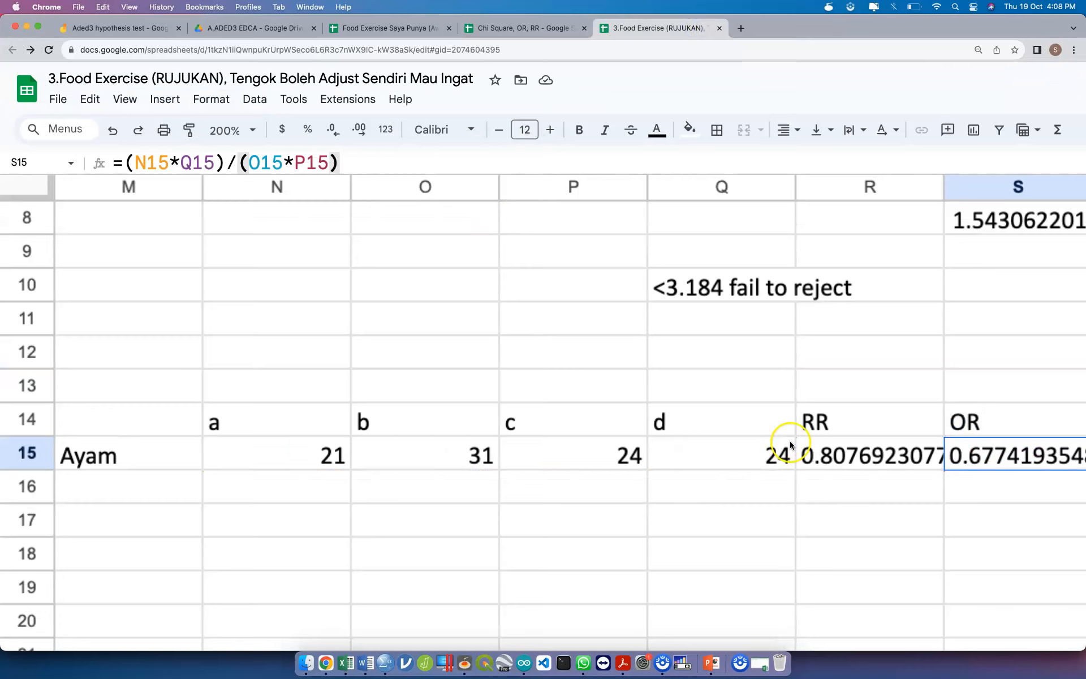
click(860, 456)
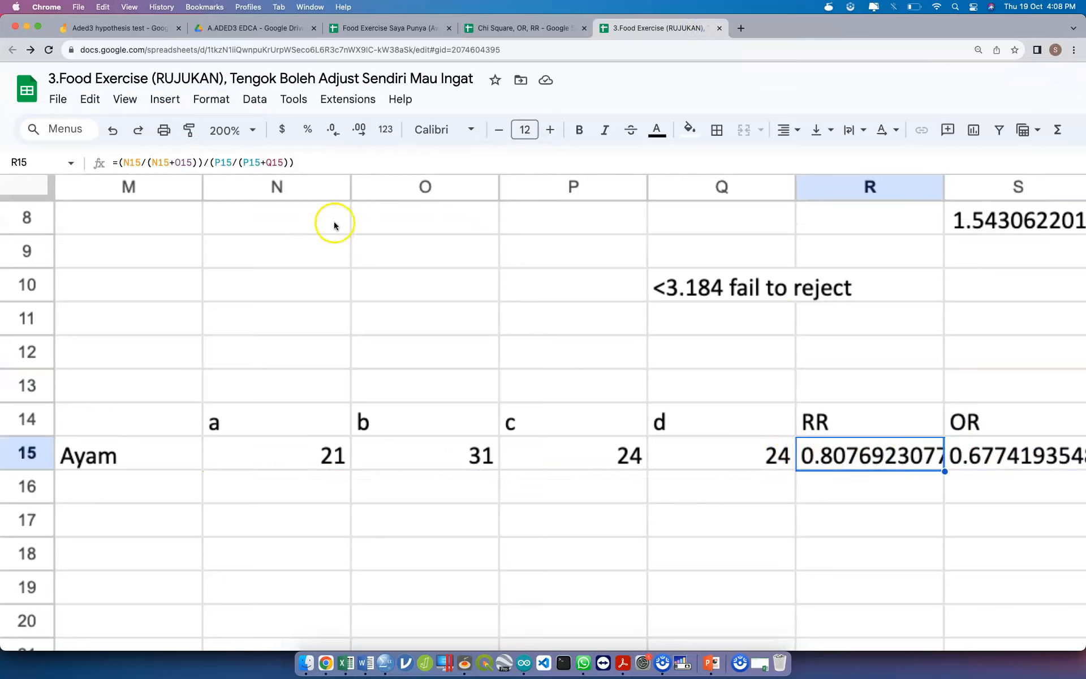
drag(138, 162, 149, 163)
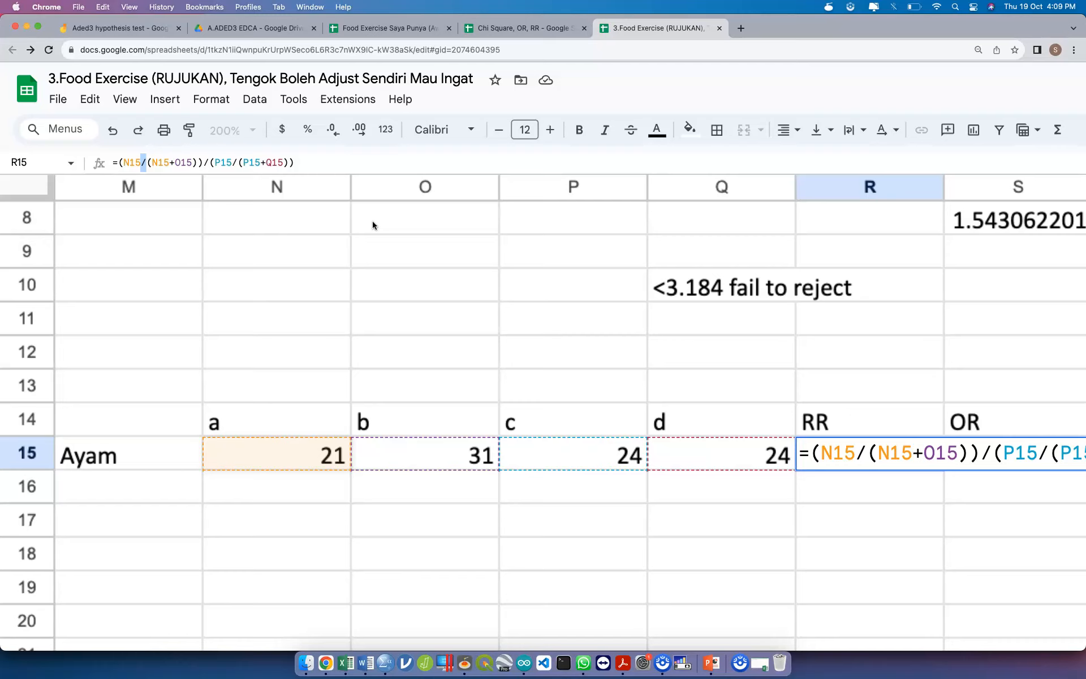
key(Escape)
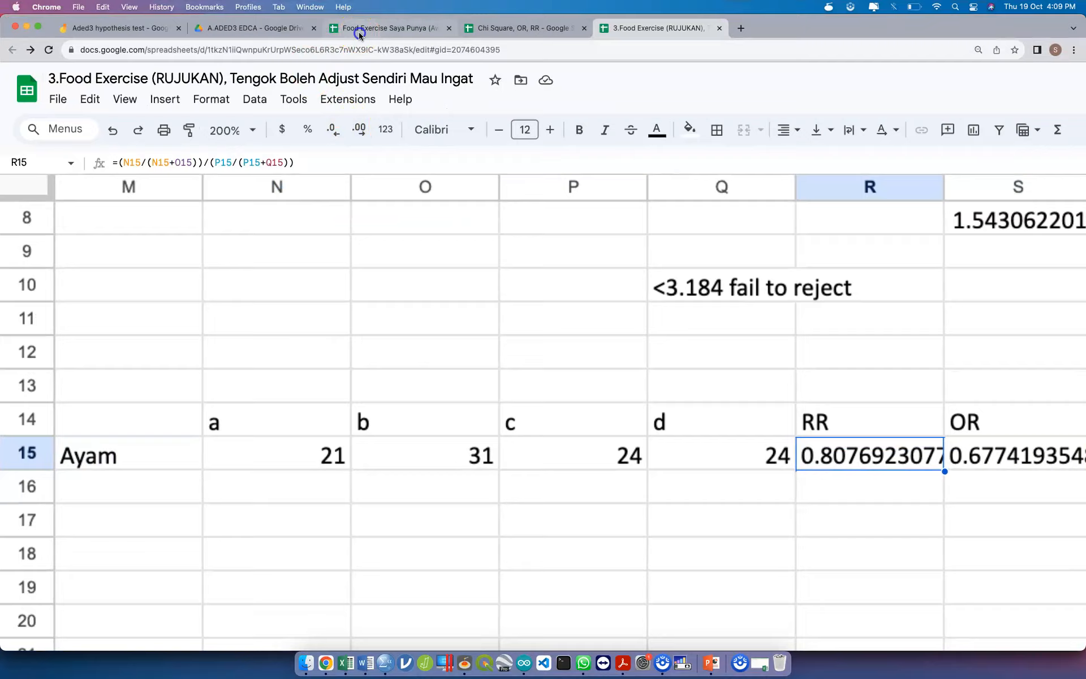
In the own food exercise sheet, enter the RR formula note (a/a+b)/c/(c+d) in O14 and widen column O to fit it
click(359, 31)
click(761, 365)
text(a/a+b)/c/(c+d))
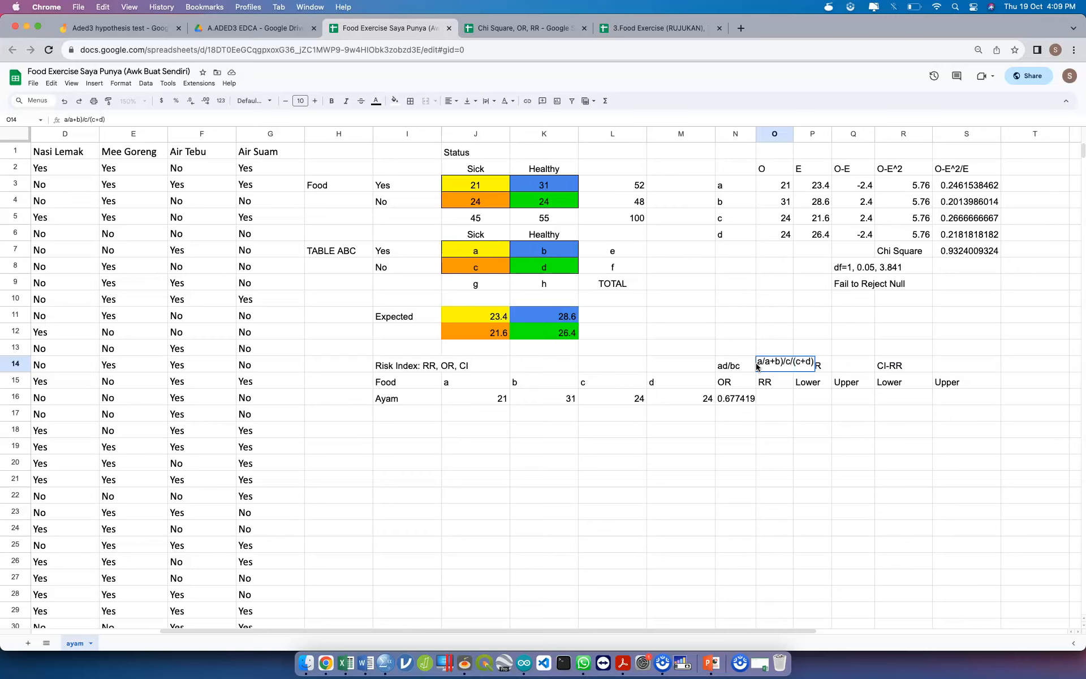
key(Return)
drag(795, 131, 825, 131)
double_click(759, 365)
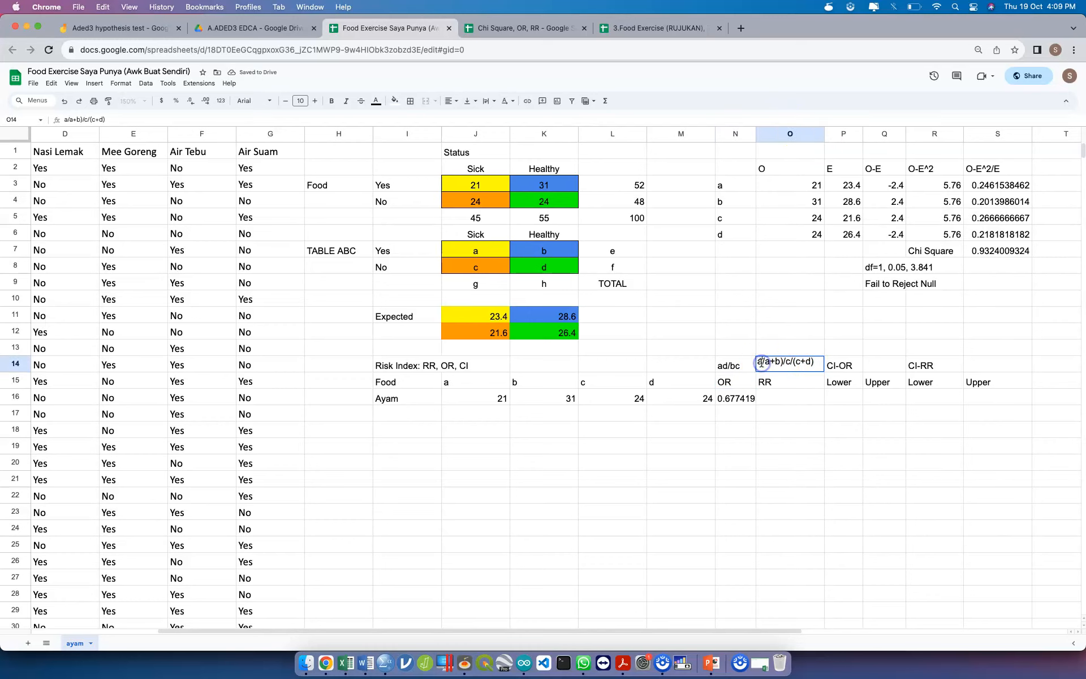
text(()
key(Return)
Start Ayam's RR formula in O16 with the exposed-group risk, =(J16/(J16+K16)
key(Down)
text(=)
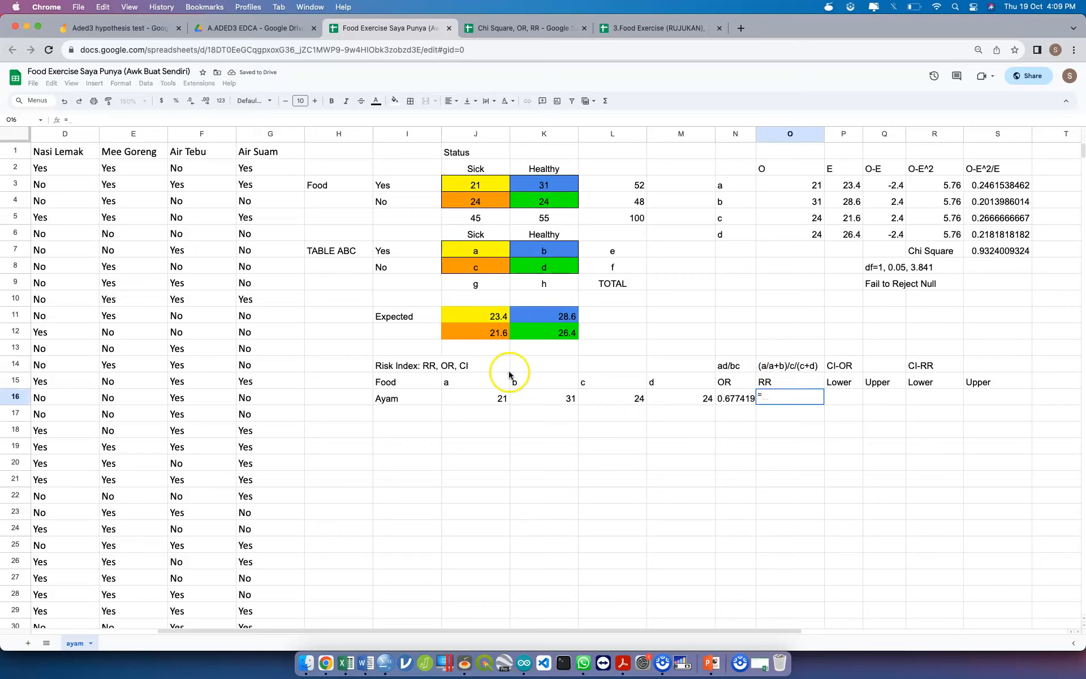
text(()
click(474, 398)
text(/()
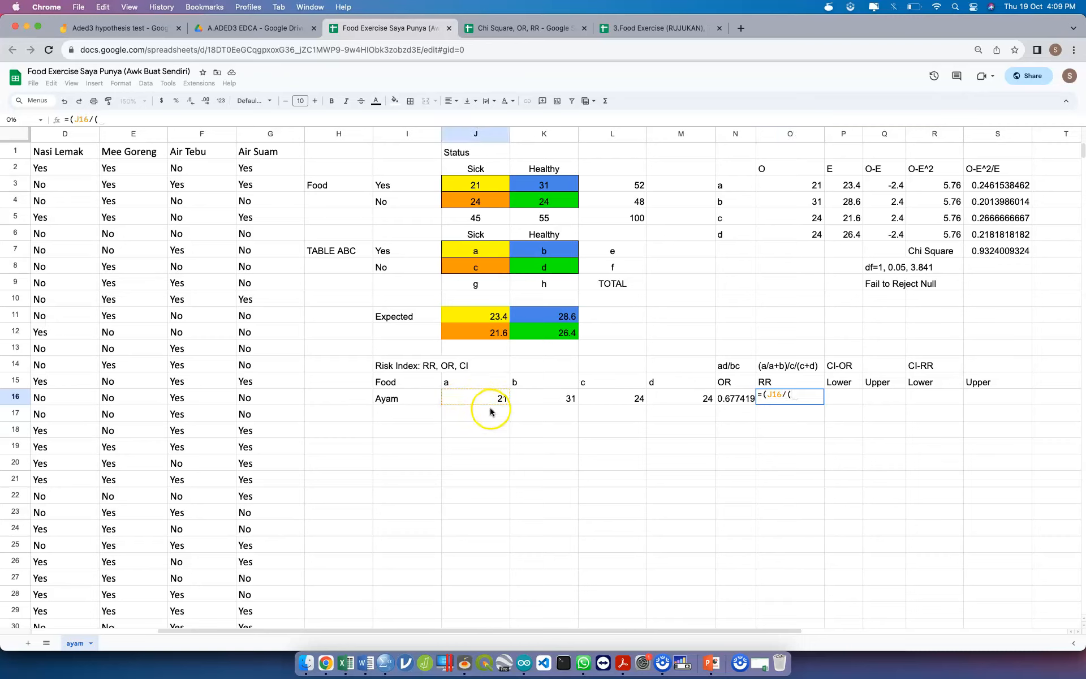
click(501, 401)
text(+)
click(558, 399)
text())
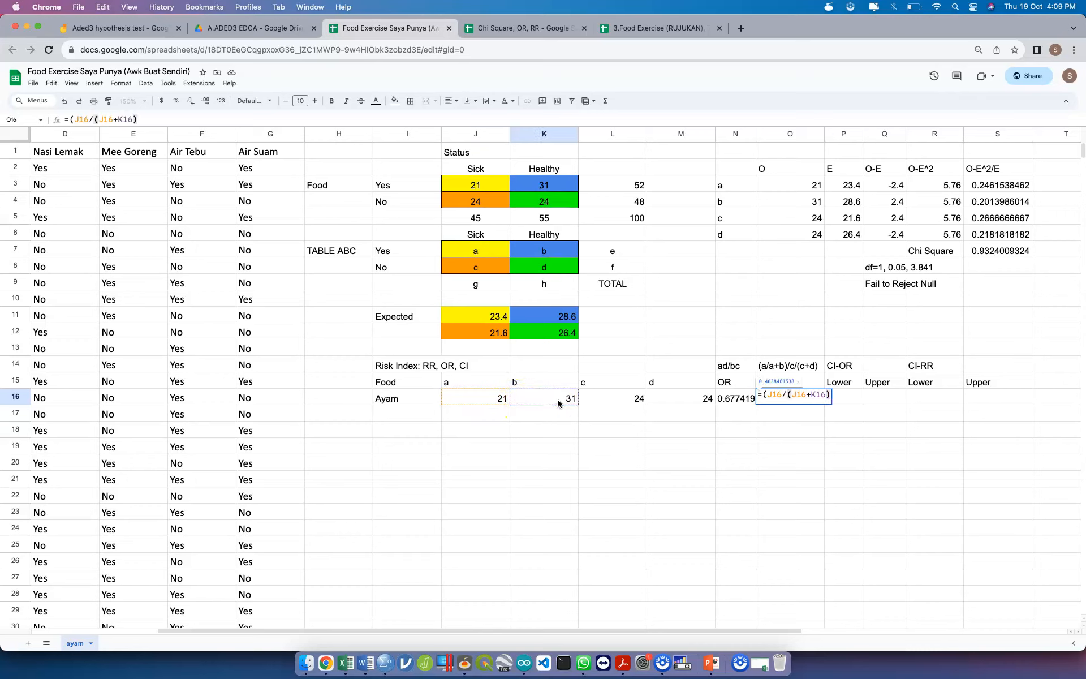
Complete the RR formula in O16 by dividing by (L16/(L16+M16)), and commit it
text()/()
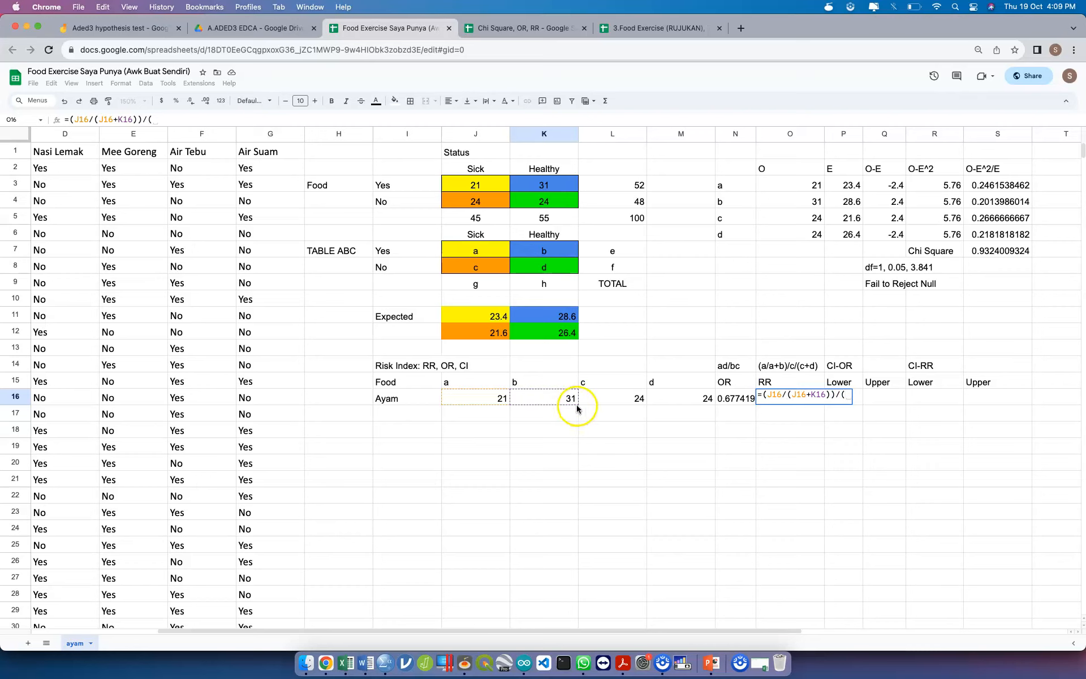
click(613, 399)
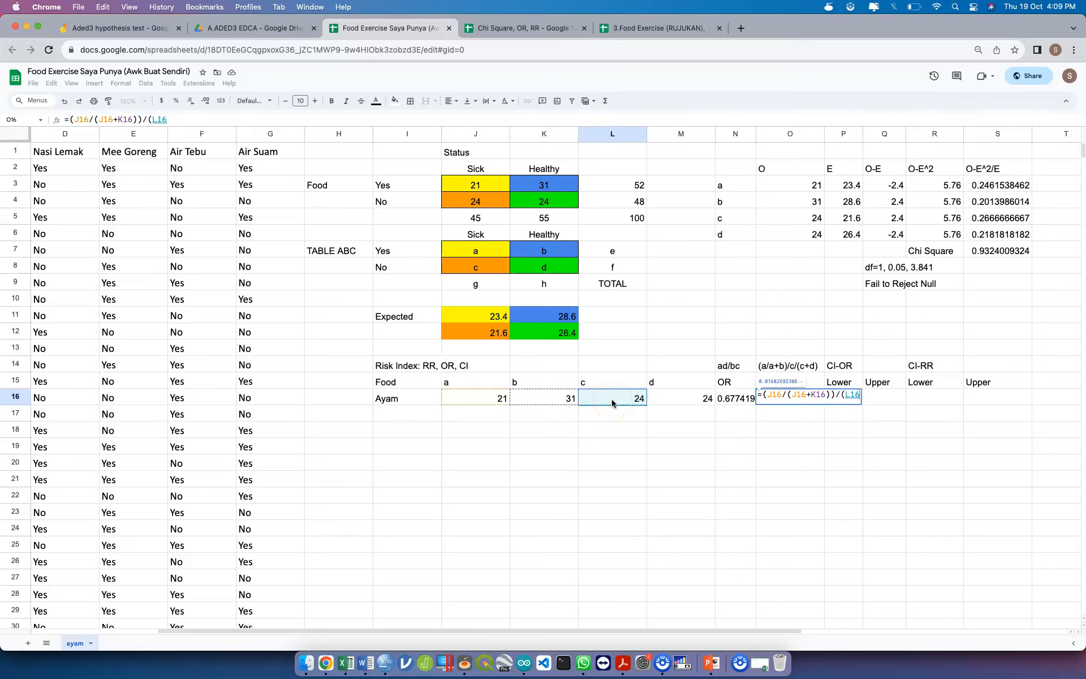
text(/()
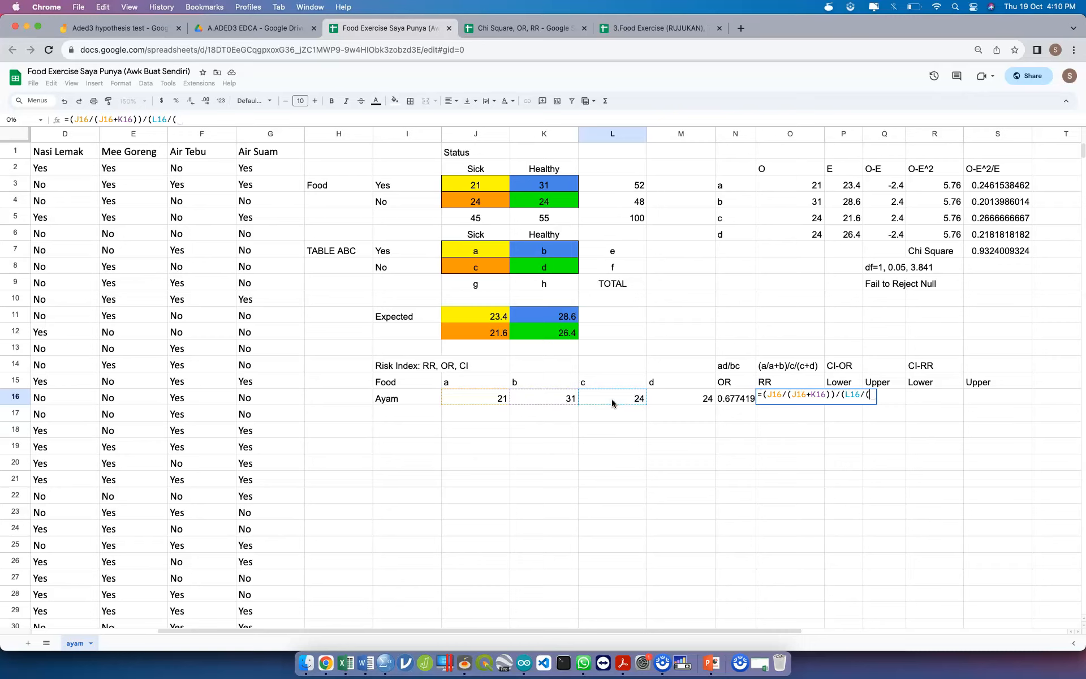
click(607, 410)
text(+)
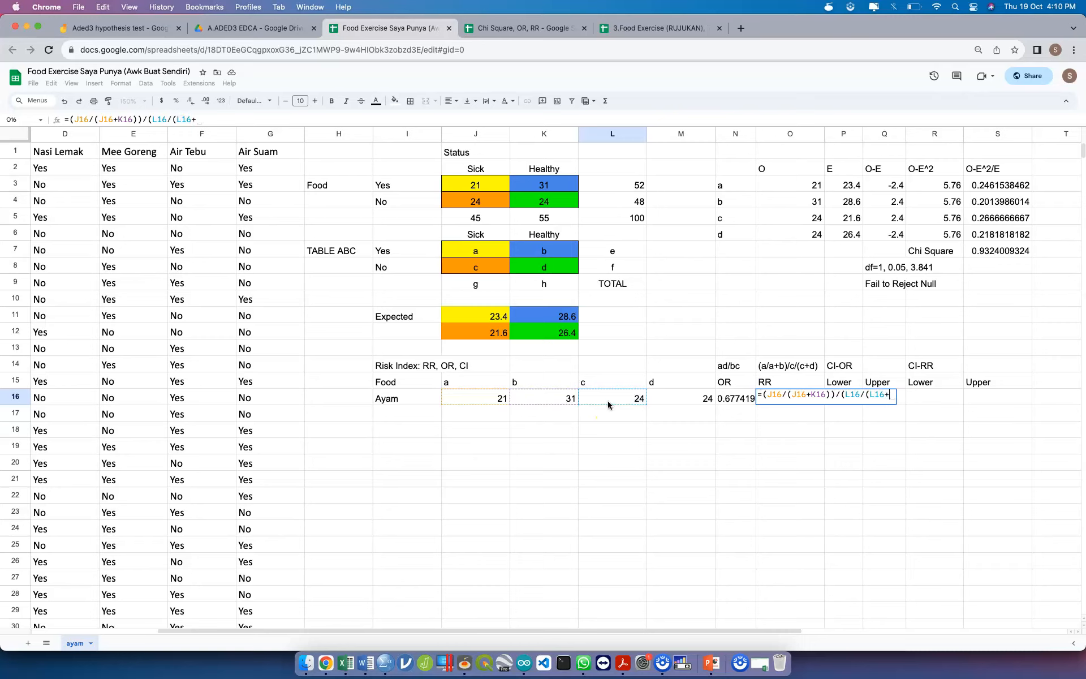
click(677, 399)
text()))
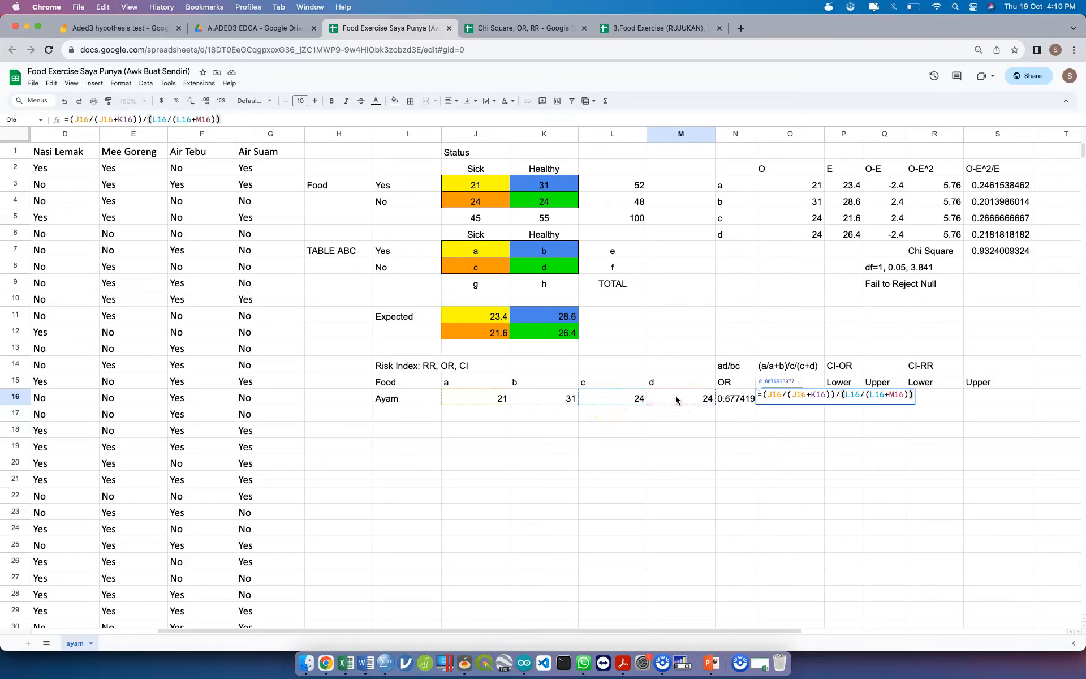
key(Return)
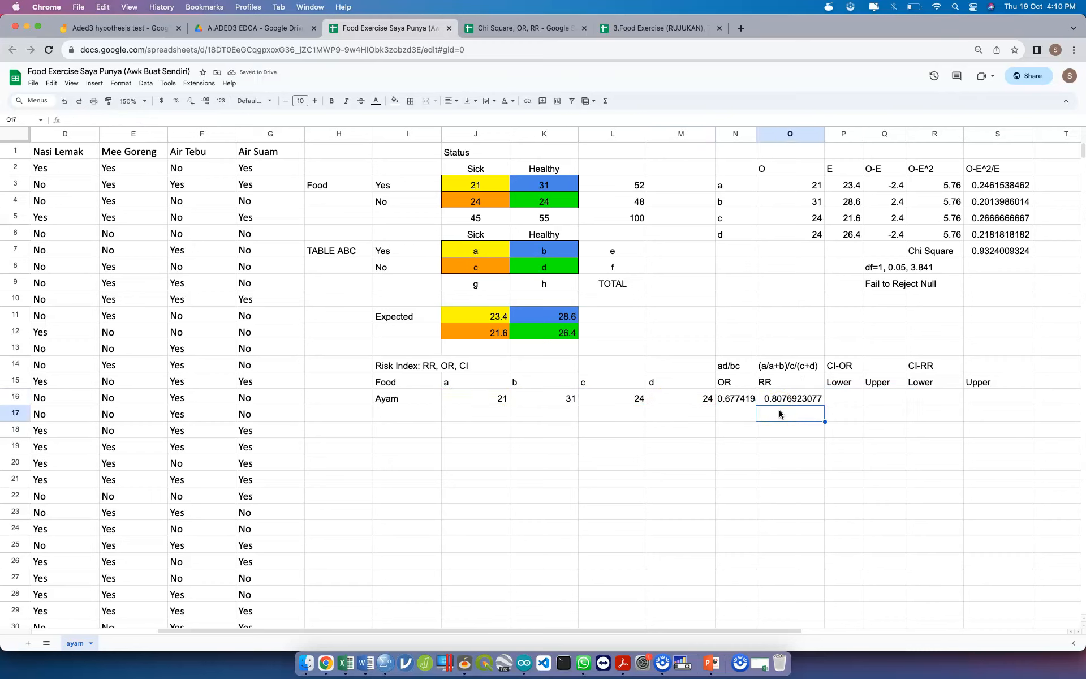
Review Ayam's RR formula and source values, and the empty confidence interval cells P16:S16
click(793, 399)
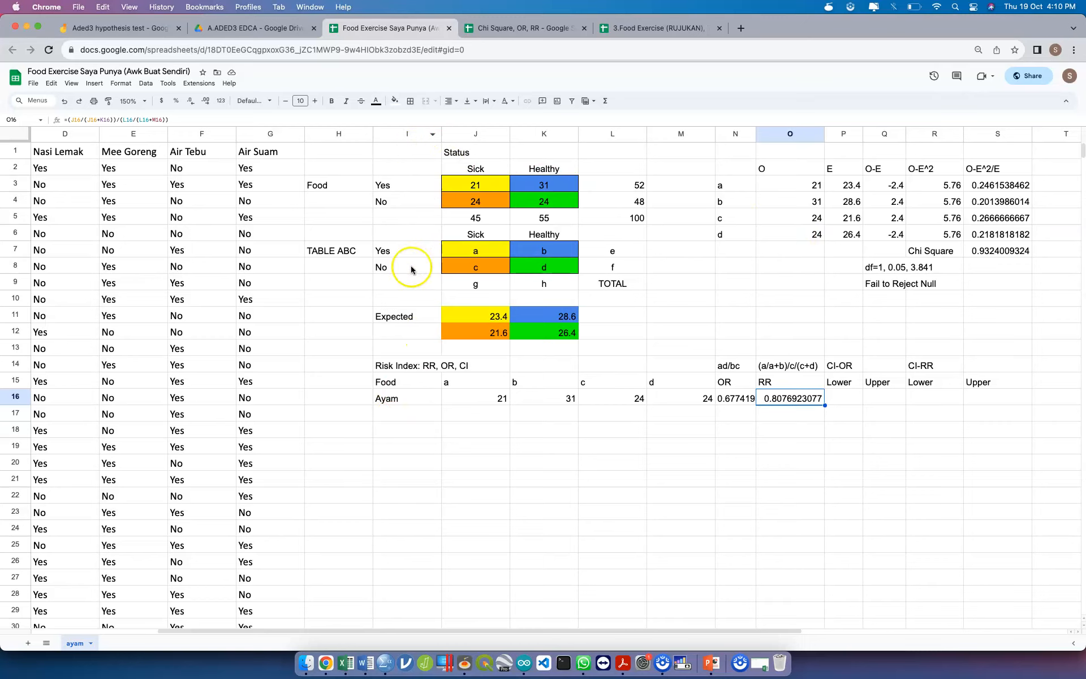
click(411, 398)
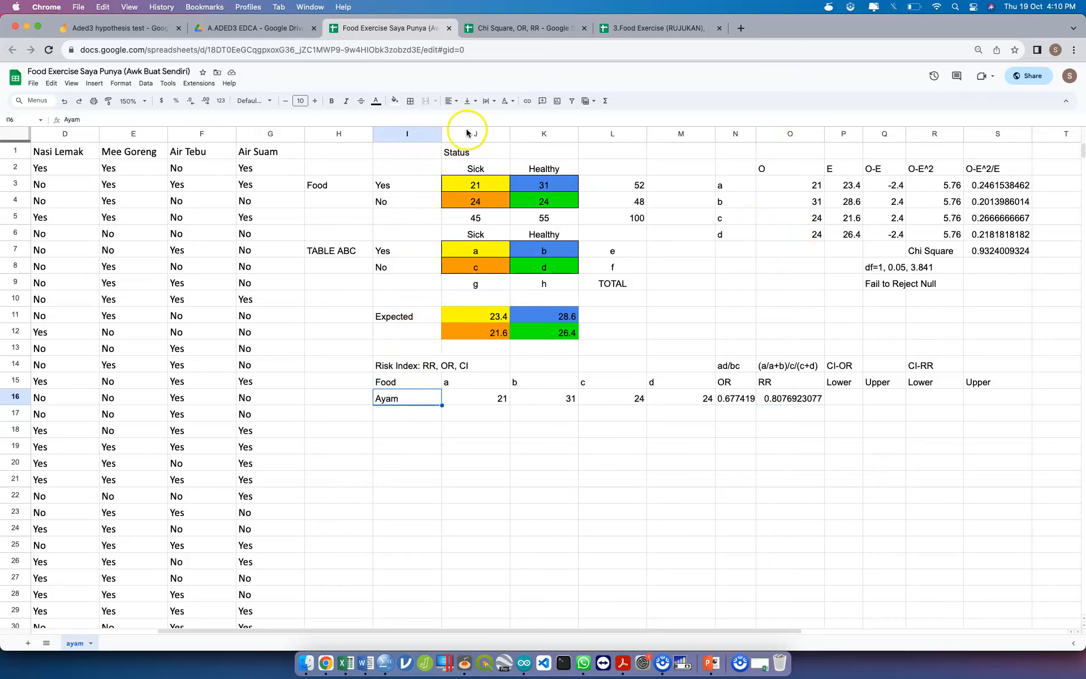
click(502, 399)
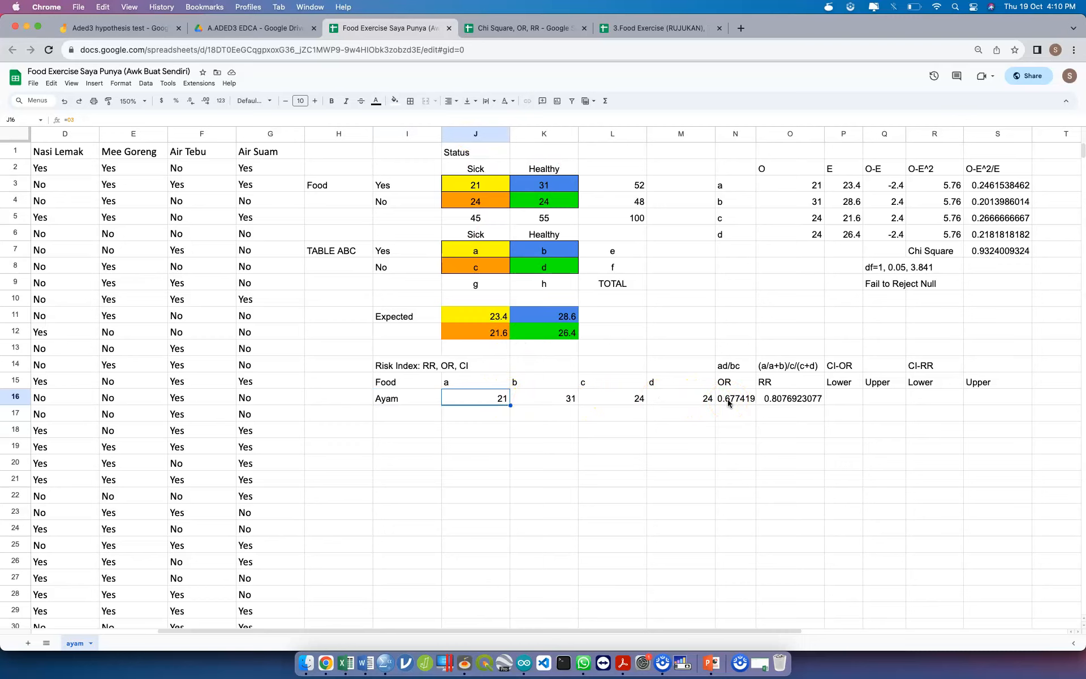
click(845, 400)
drag(845, 402, 987, 403)
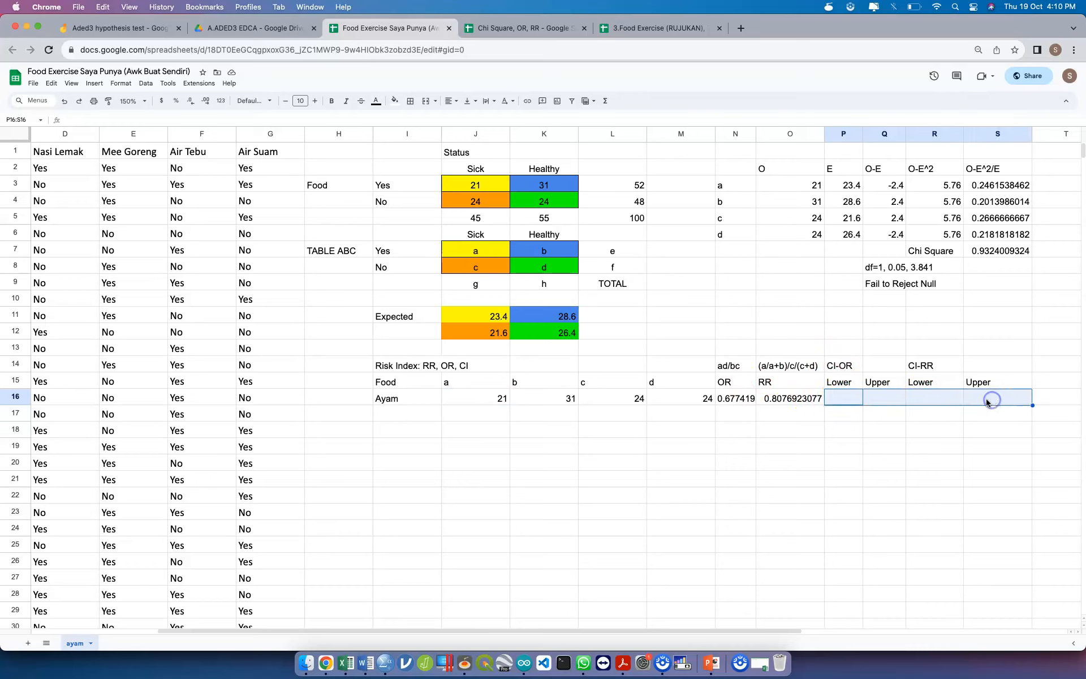
click(840, 398)
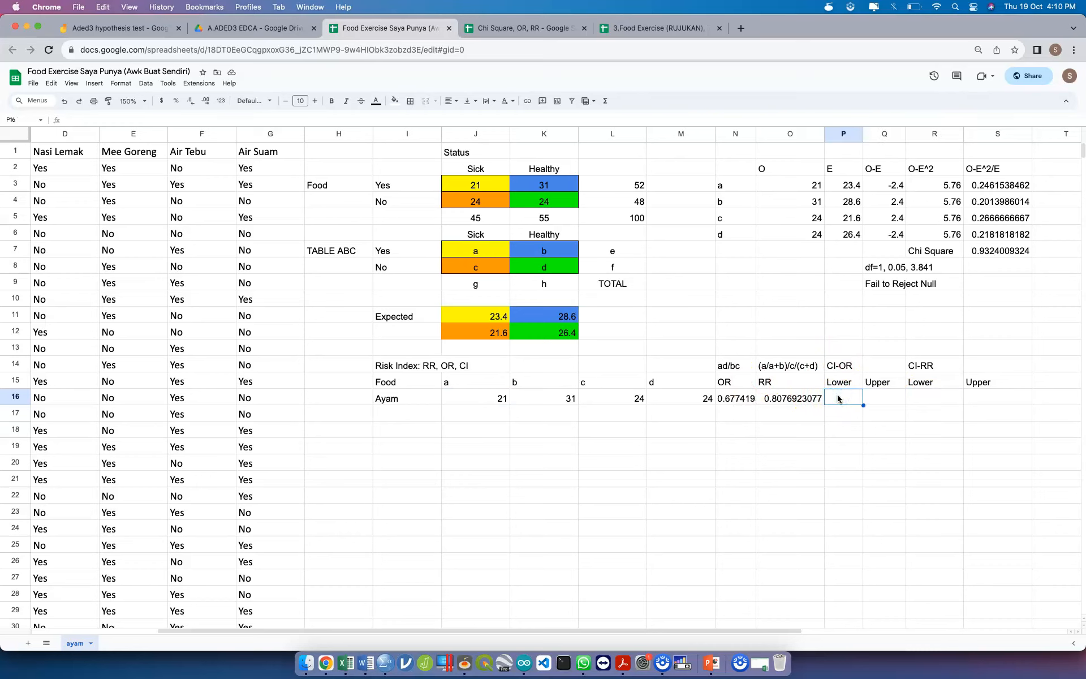
Switch to the RUJUKAN reference spreadsheet and look over its RR and OR confidence limit columns
click(671, 31)
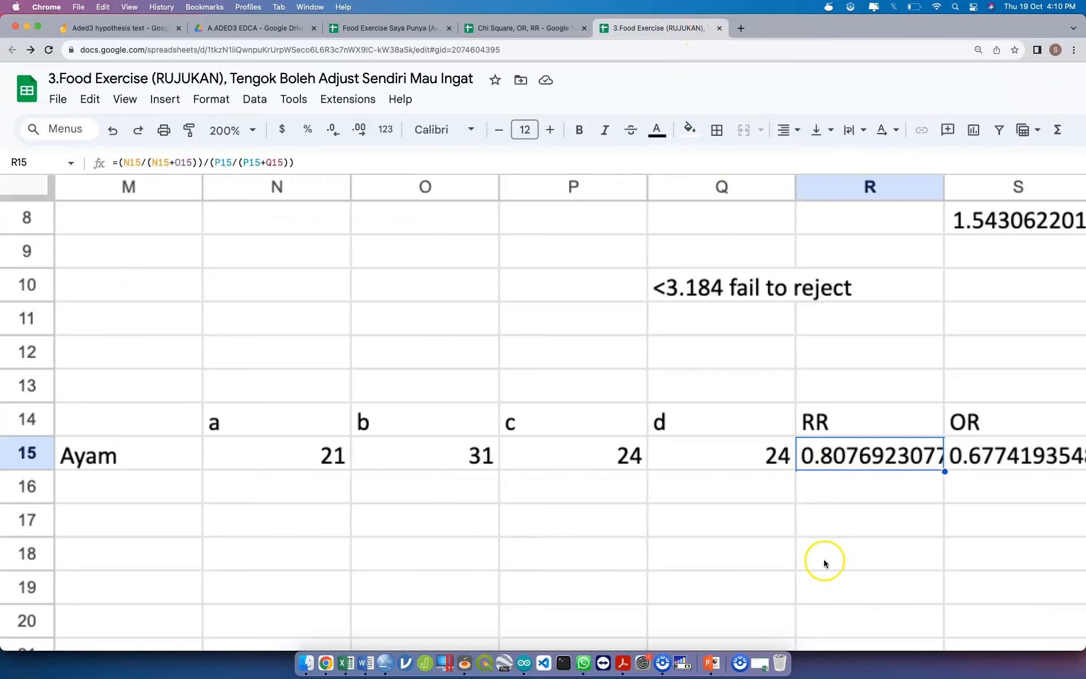
scroll(798, 536, right, 5)
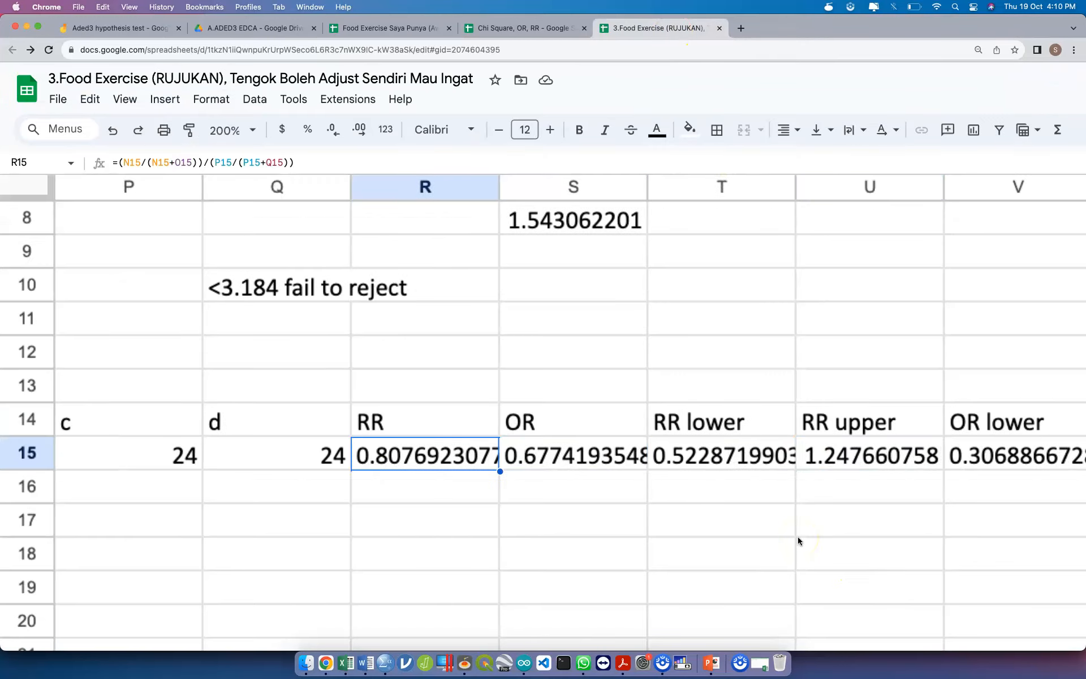
scroll(798, 536, up, 1)
click(990, 504)
key(Right)
key(Right)
key(Right)
click(895, 460)
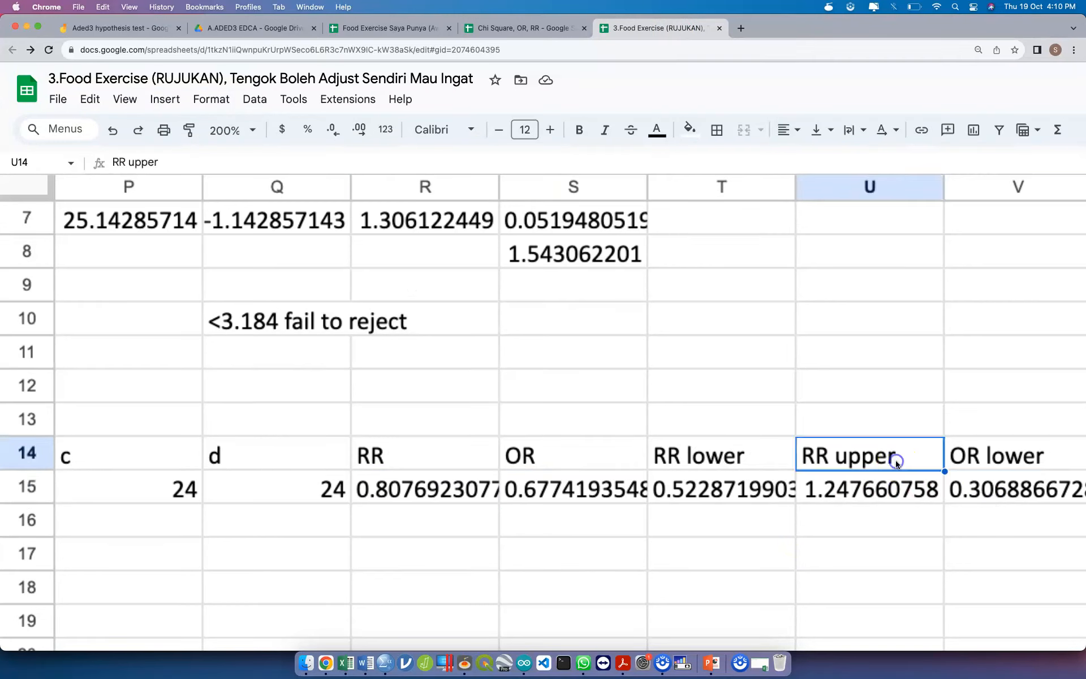
scroll(886, 468, down, 1)
scroll(885, 468, down, 2)
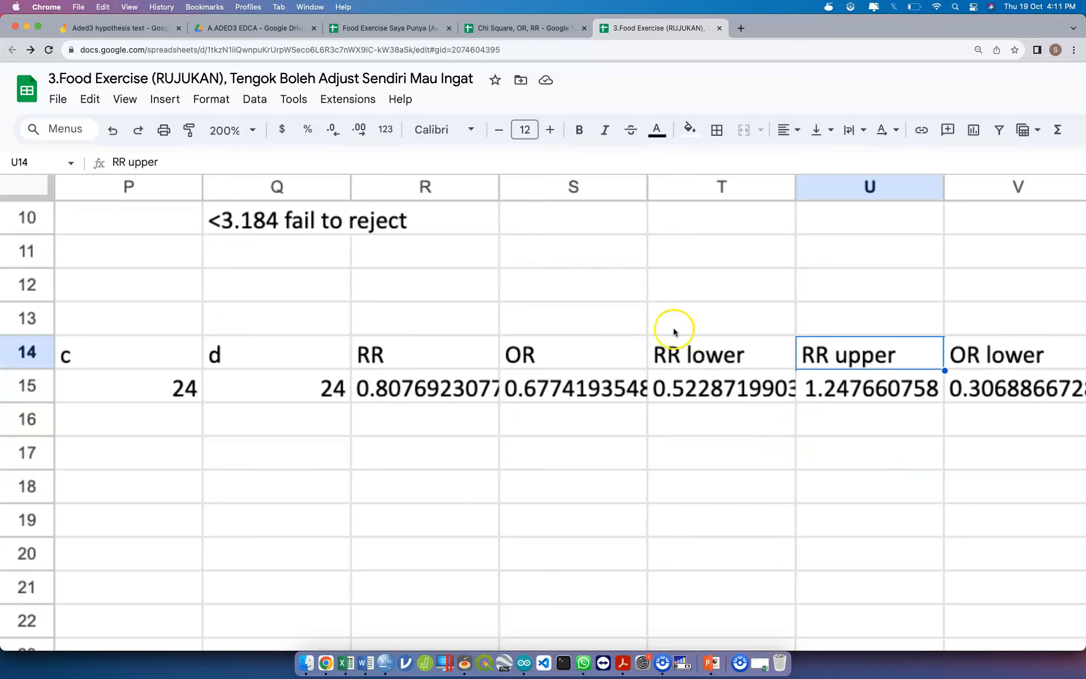
Examine the full RR upper limit formula in U15 of the reference sheet without changing it
click(548, 344)
click(830, 382)
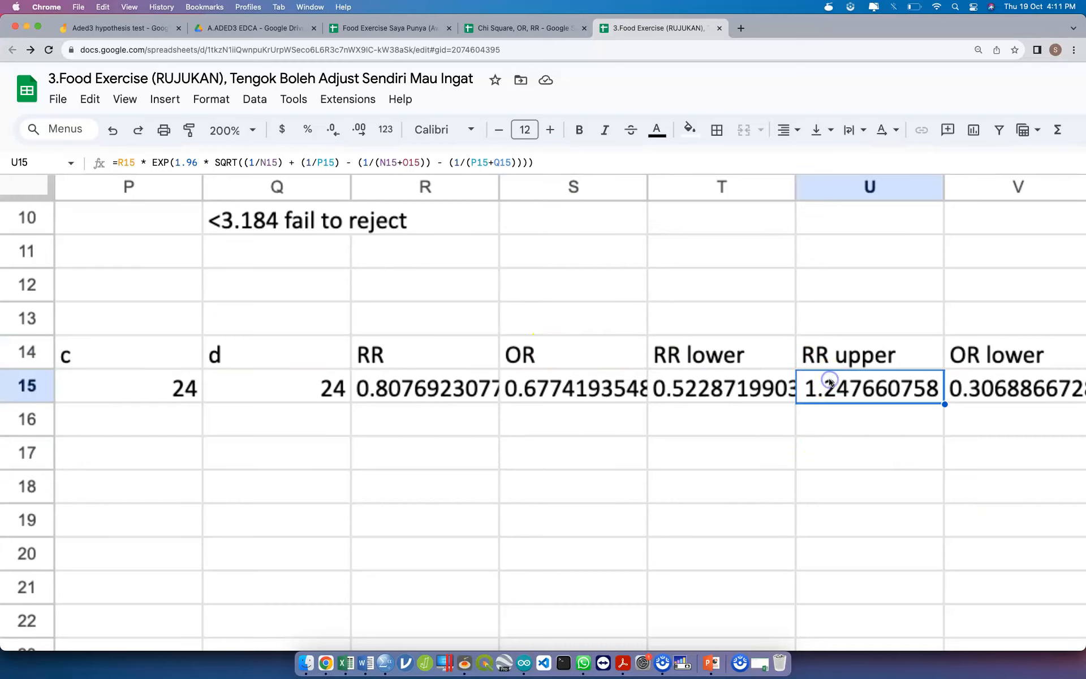
click(568, 161)
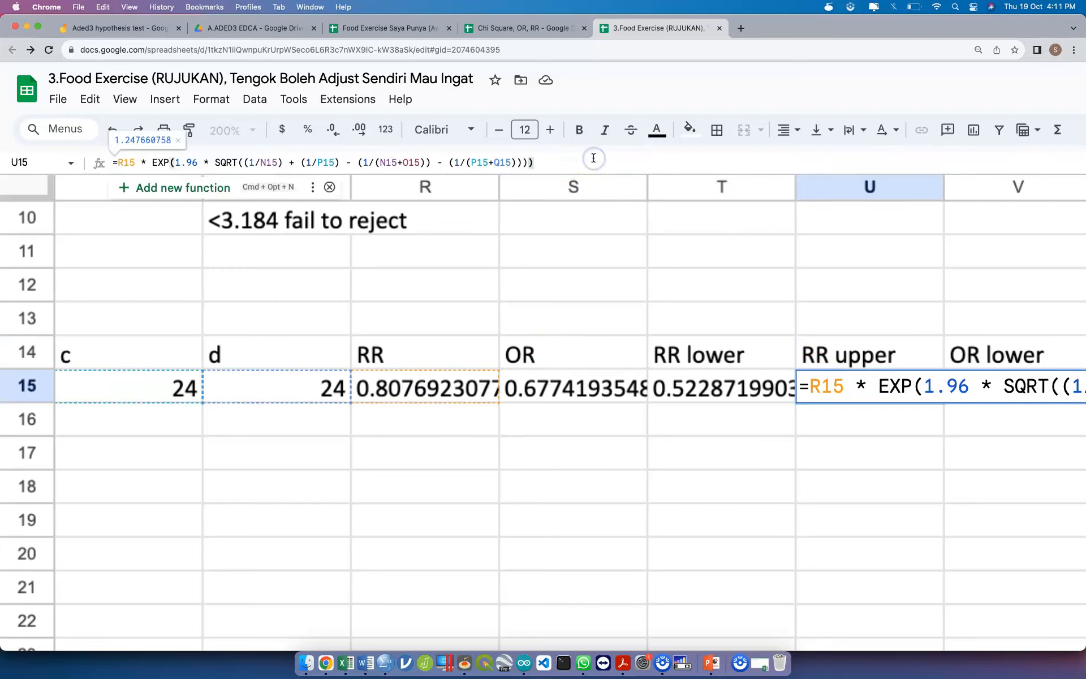
drag(536, 161, 112, 152)
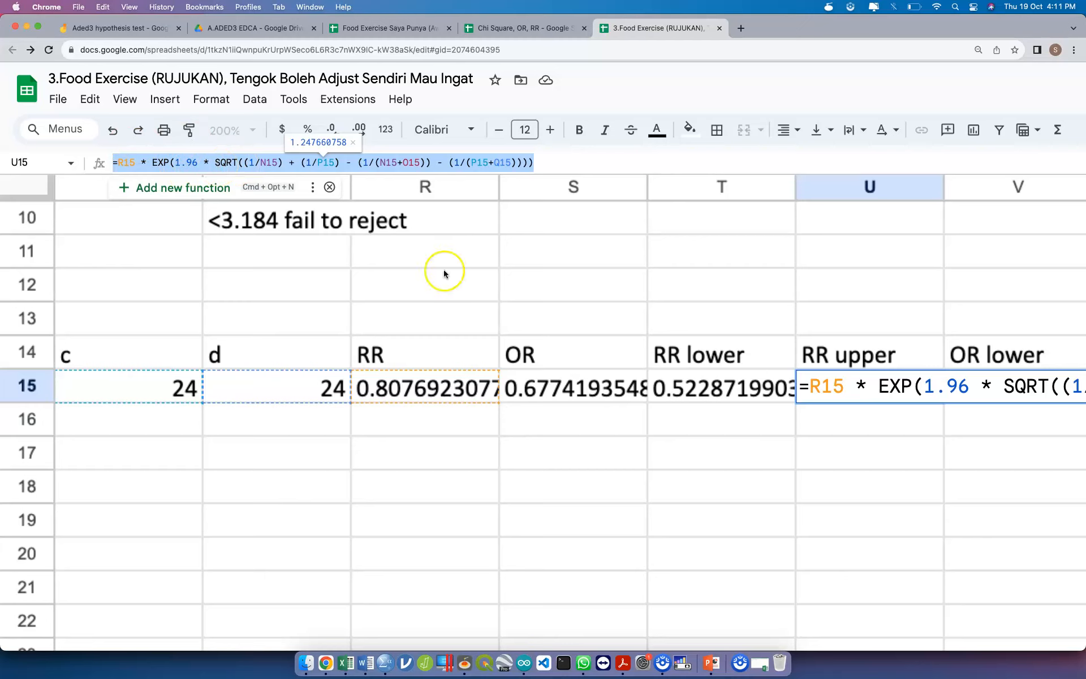
click(505, 365)
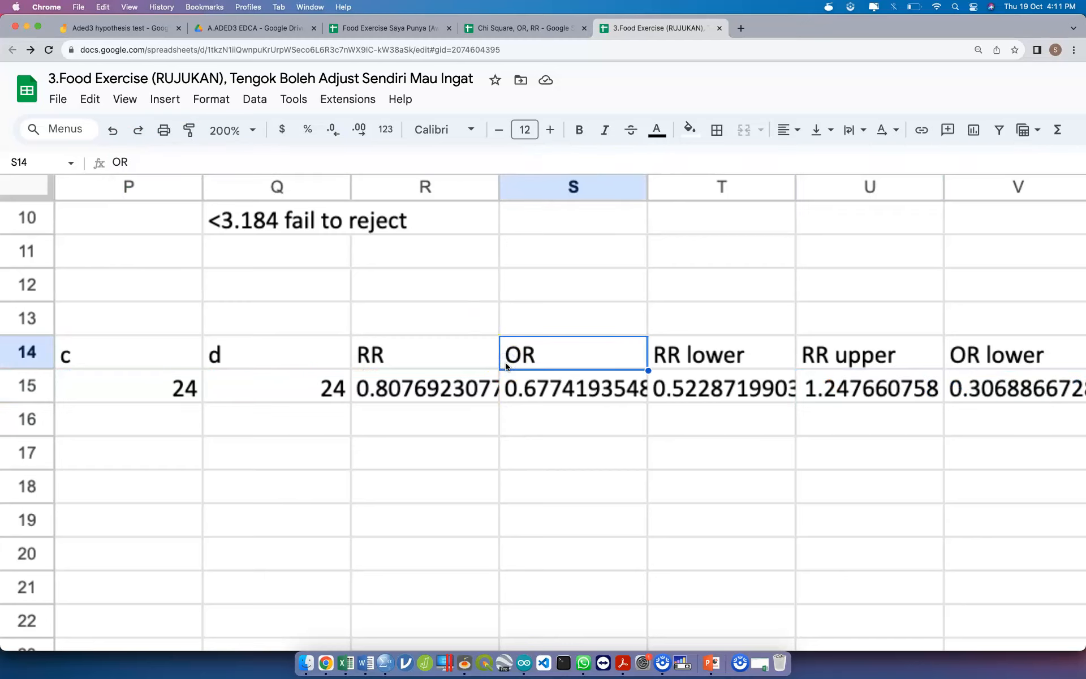
Set the reference sheet's zoom to 100% and examine the RR Lower formula note in J18
scroll(505, 365, up, 3)
scroll(504, 368, down, 2)
click(505, 360)
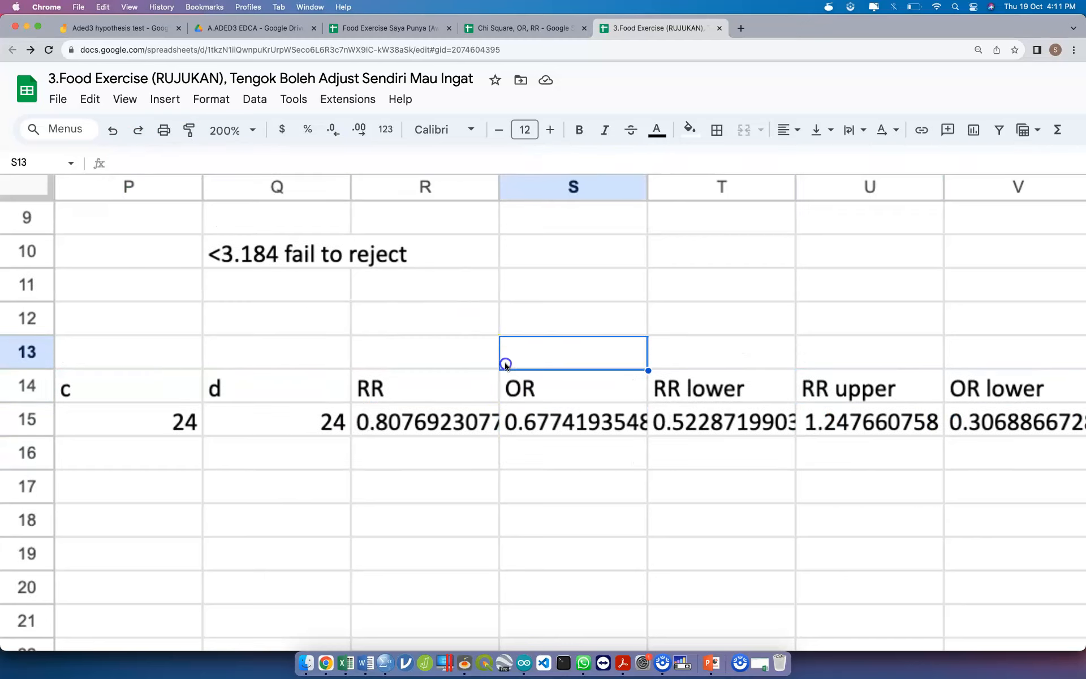
scroll(532, 338, down, 4)
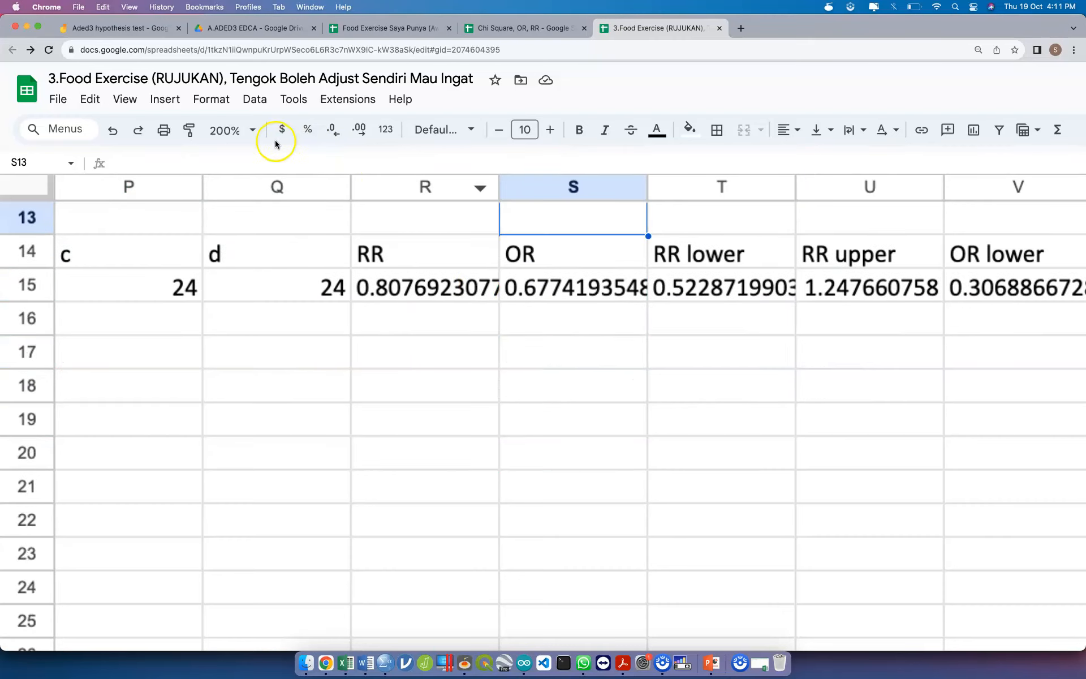
click(245, 131)
click(233, 235)
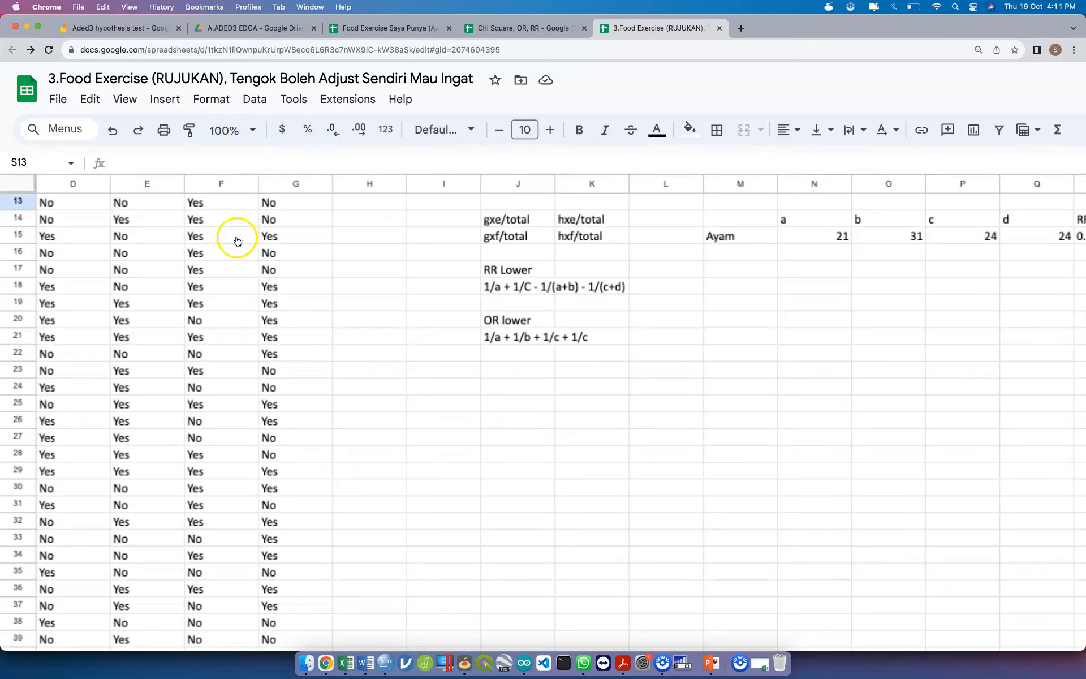
click(363, 275)
scroll(554, 371, down, 4)
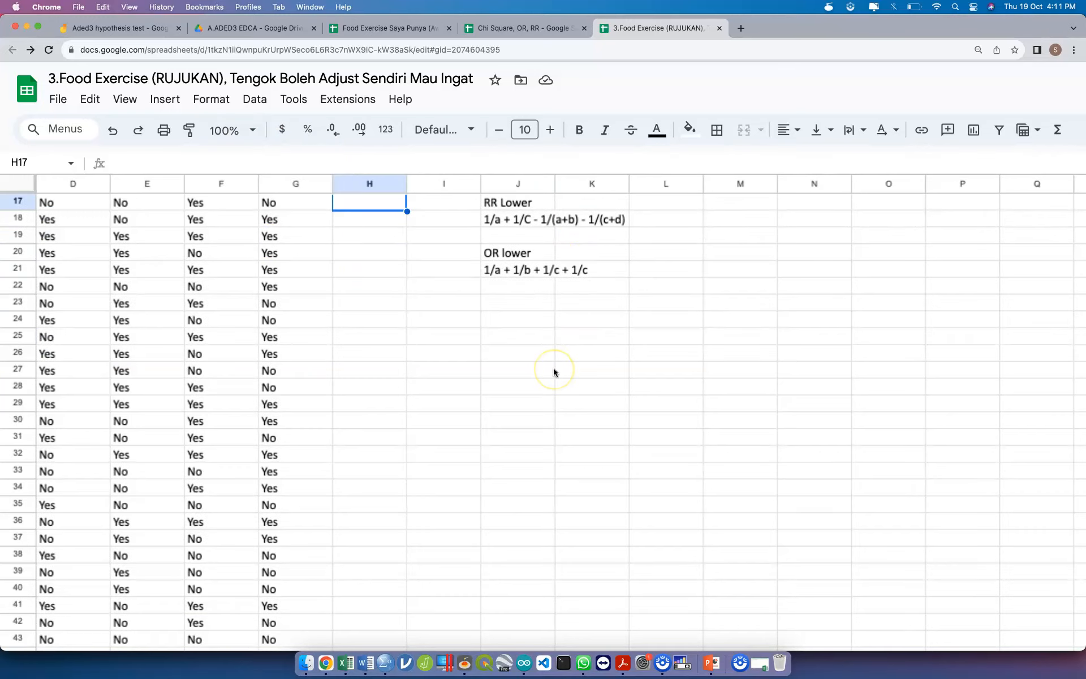
key(ctrl+Up)
key(ctrl+Up)
scroll(553, 368, down, 1)
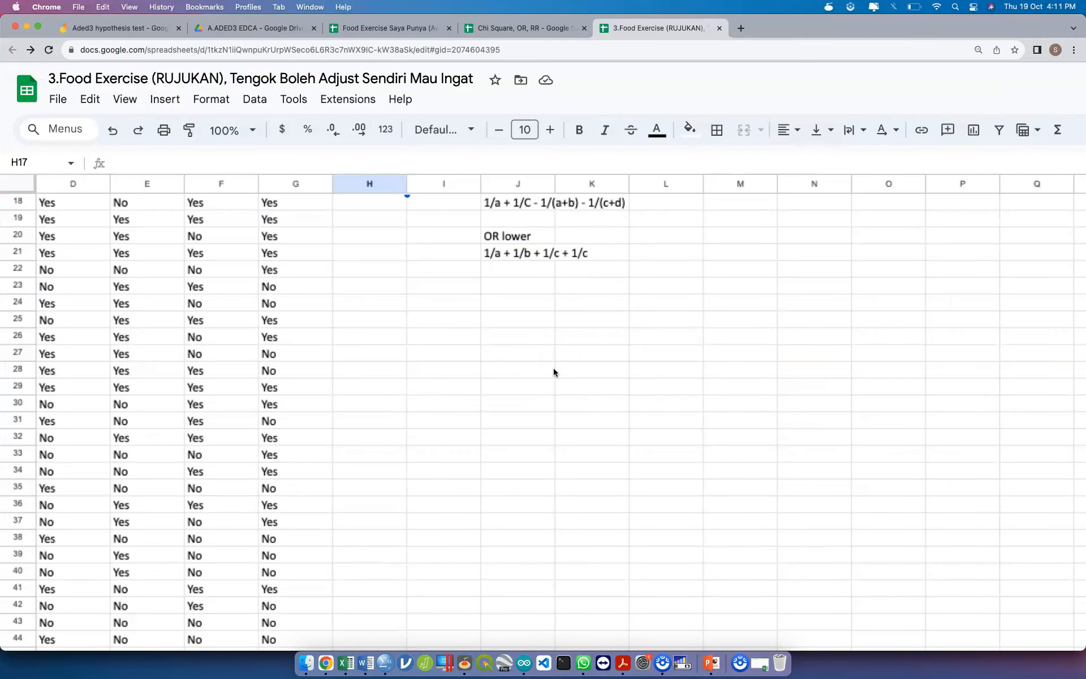
scroll(584, 321, up, 7)
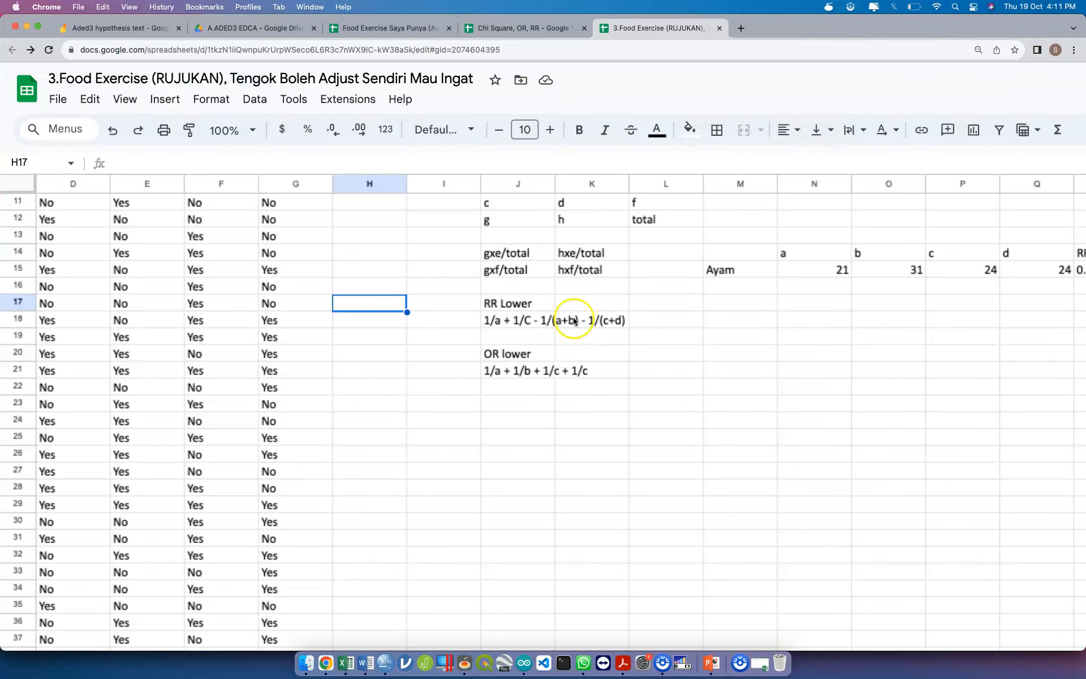
click(531, 329)
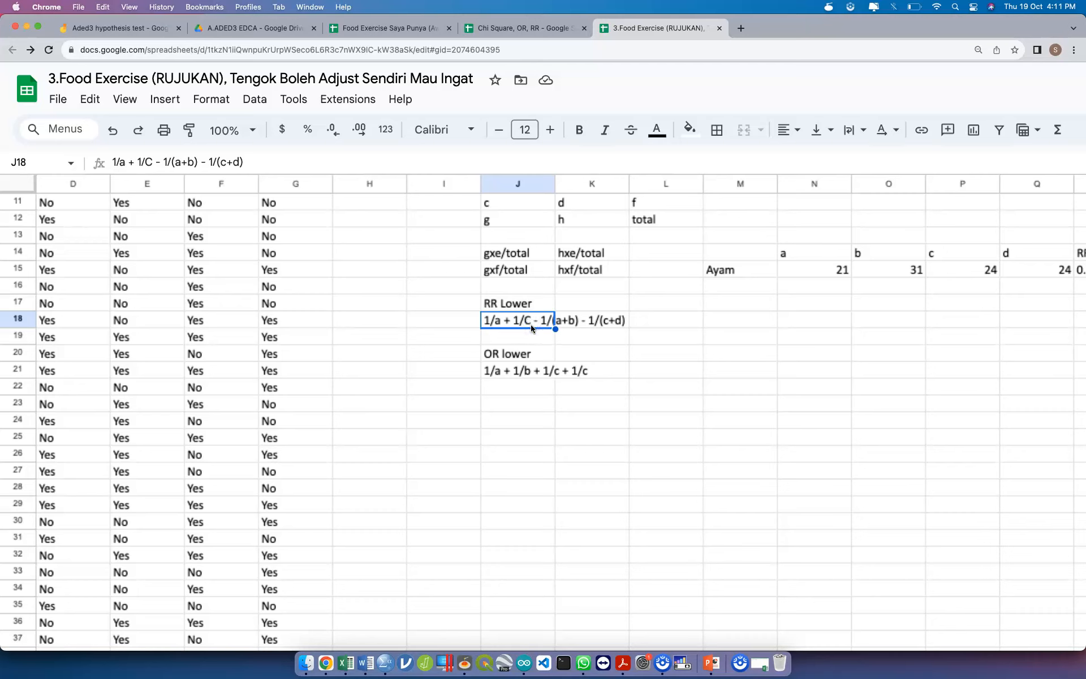
Examine the reference sheet's OR lower note in J21, and compare Ayam's RR formula in O16 with the RUJUKAN spreadsheet
click(523, 370)
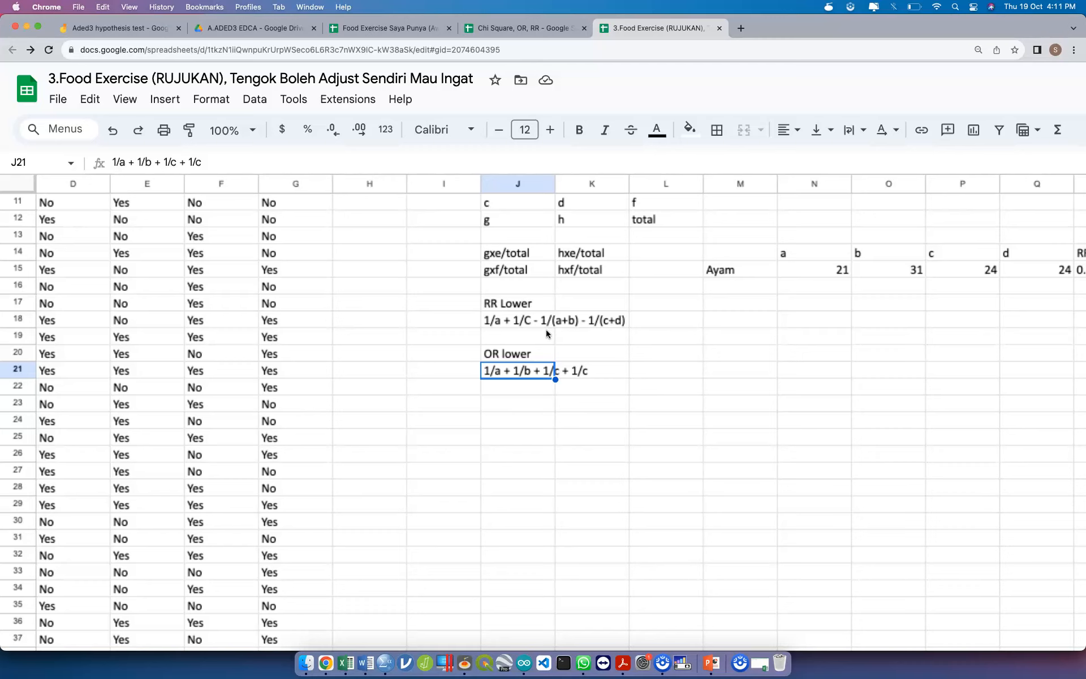
click(760, 306)
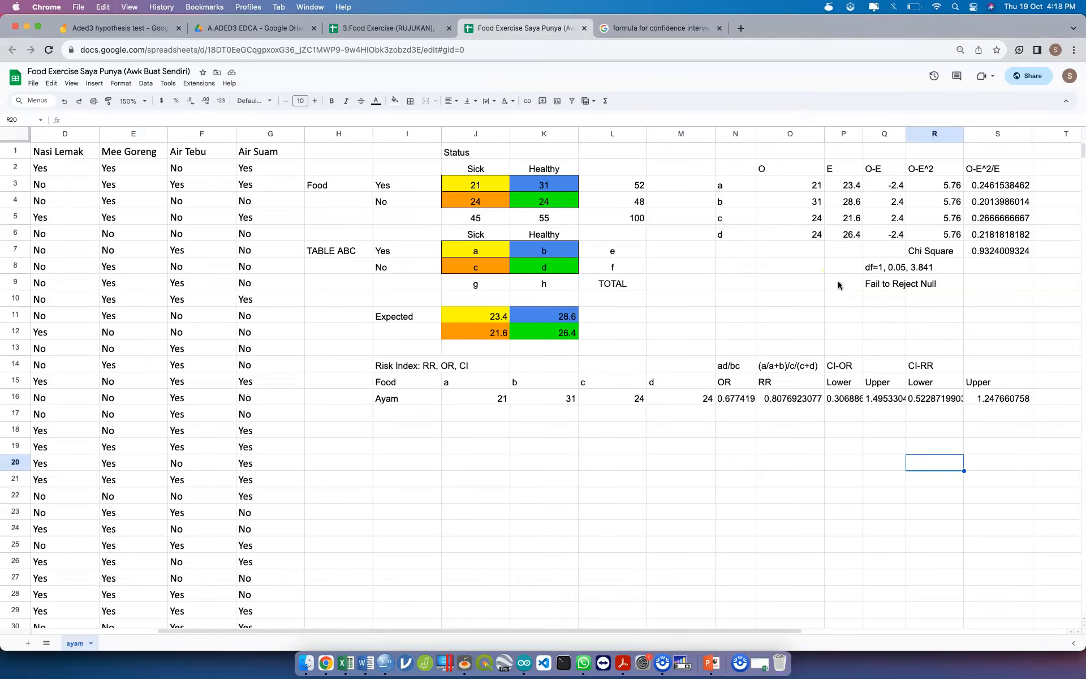
click(792, 399)
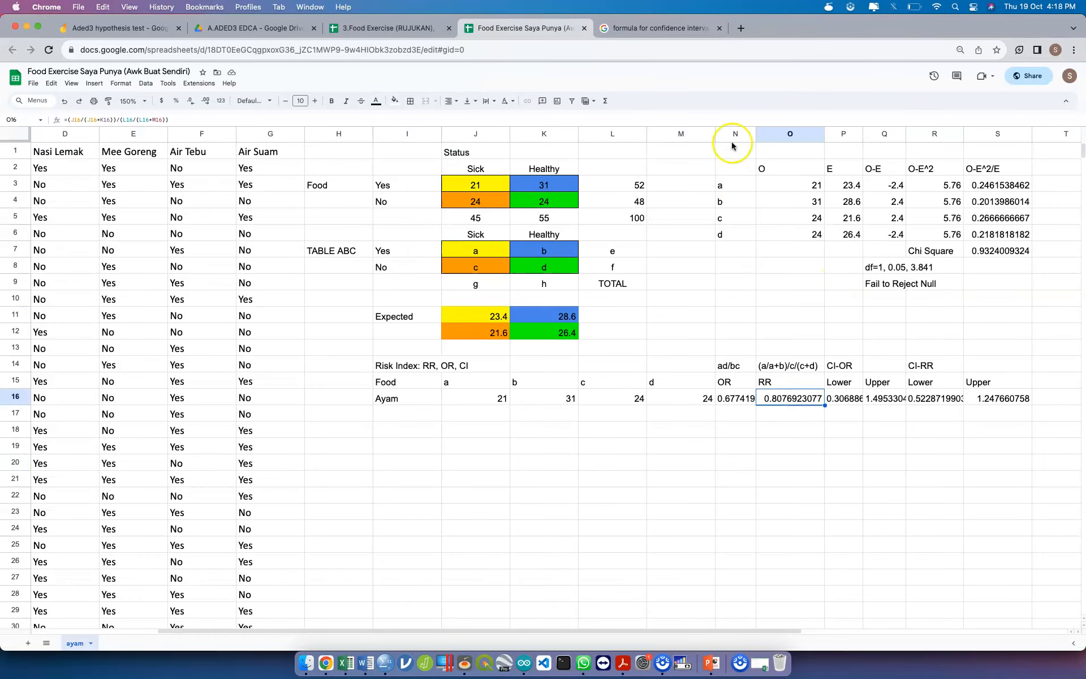
click(434, 25)
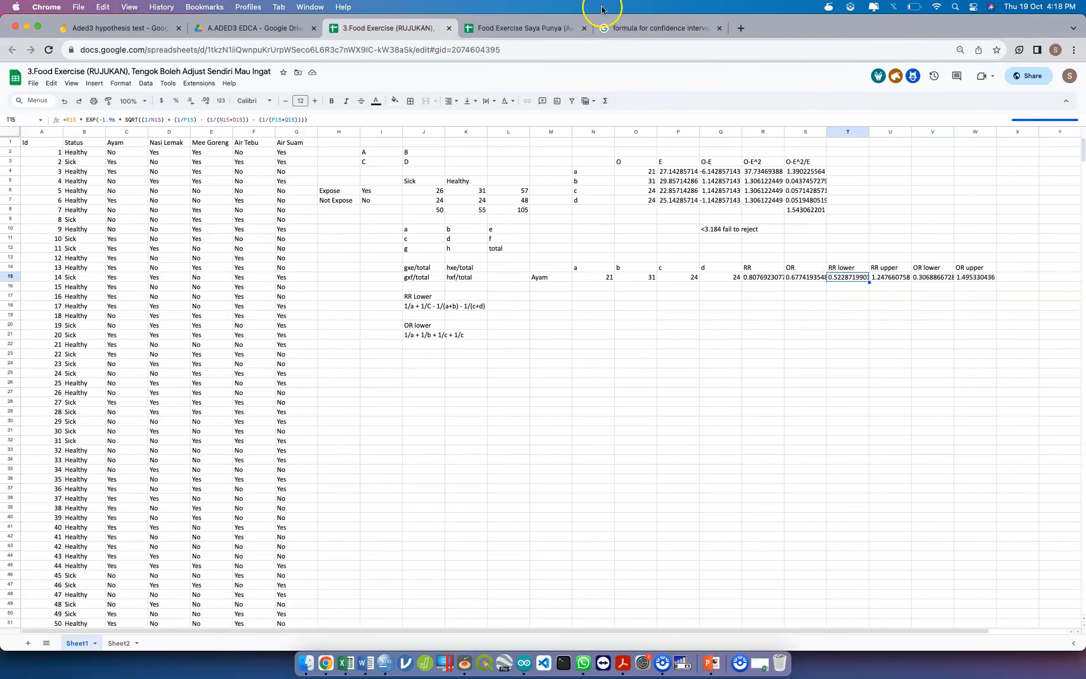
Return to the Food Exercise Saya Punya spreadsheet and widen column P to fit the OR lower limit
click(523, 26)
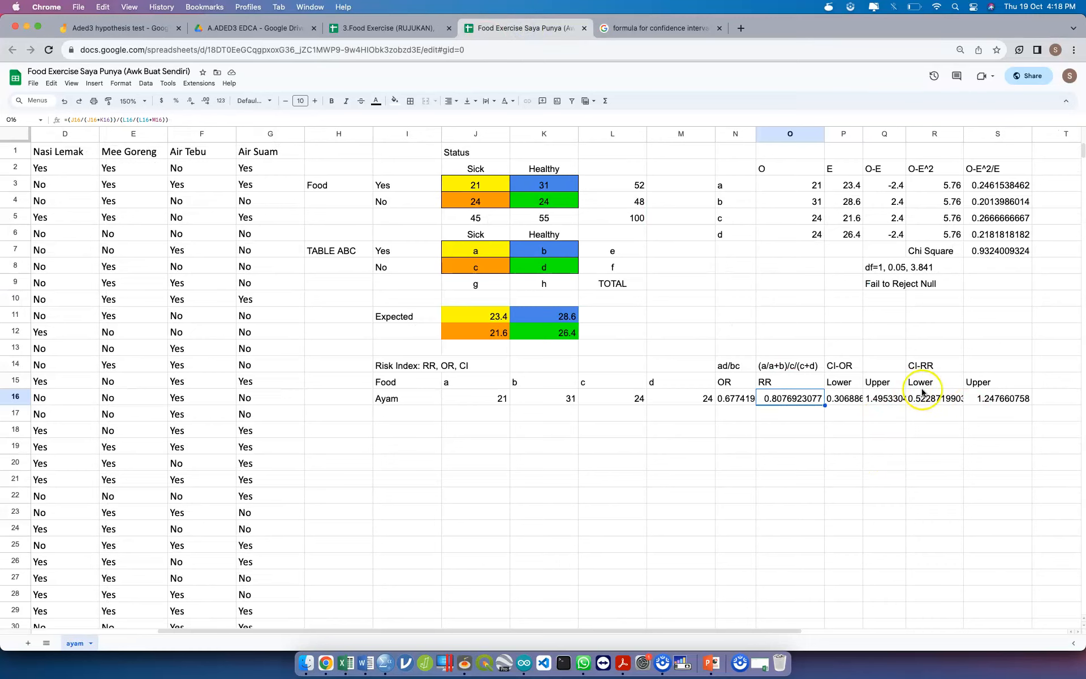
drag(862, 134, 863, 134)
double_click(863, 134)
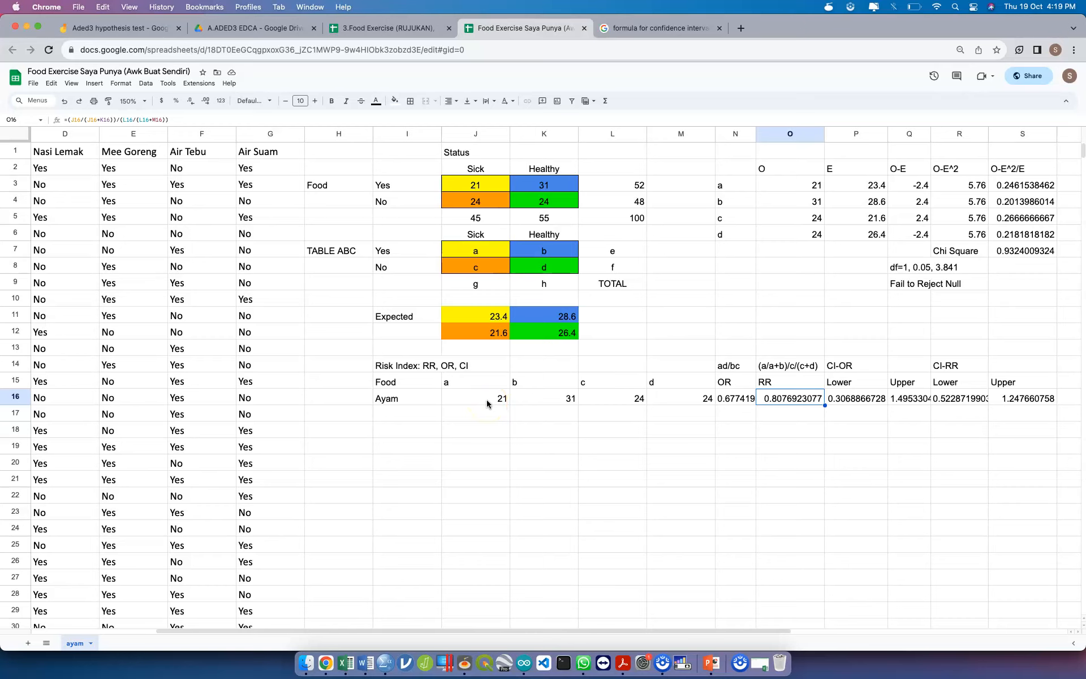
Switch to the SPSS ADED3.sav data window, close it and confirm exiting SPSS Statistics
key(ctrl+Up)
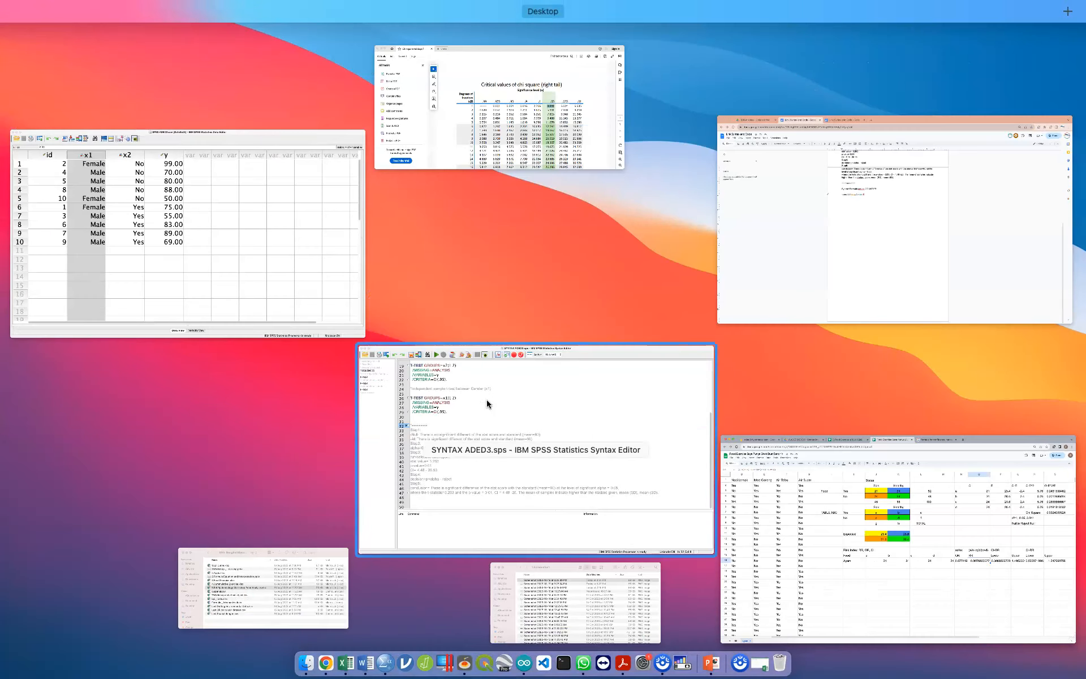
click(337, 265)
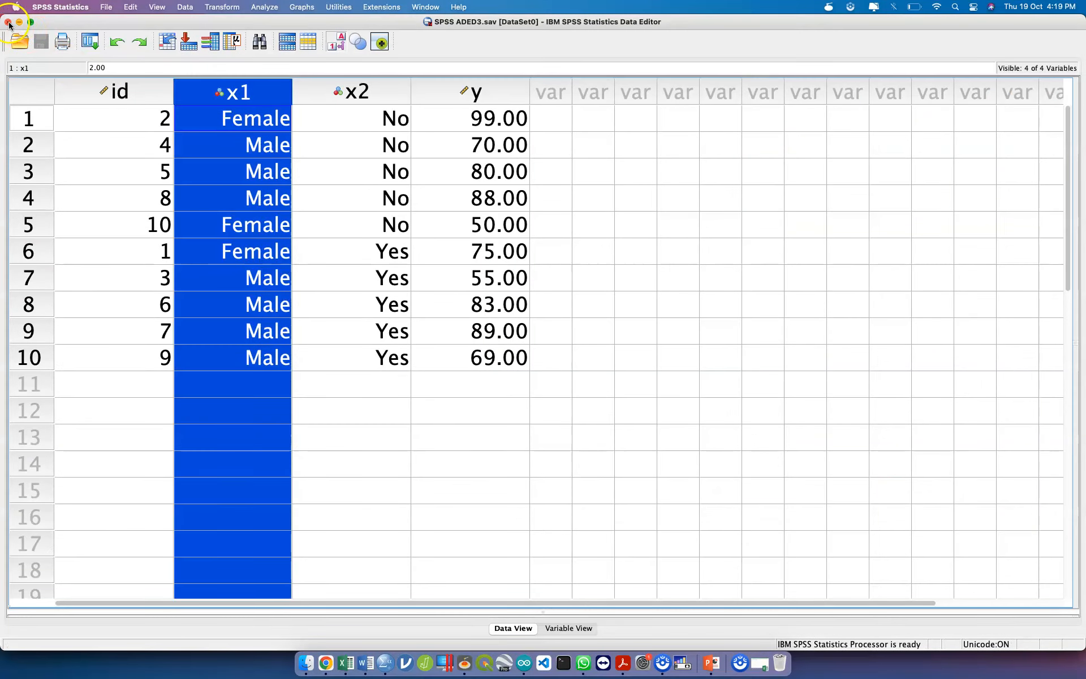
click(8, 22)
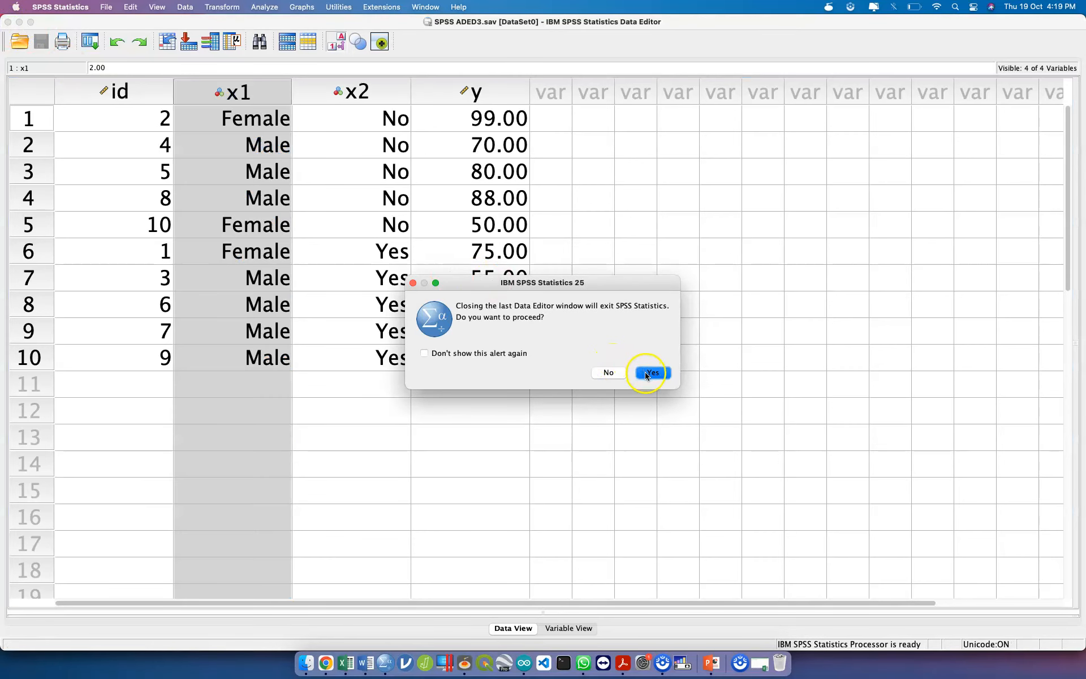
click(652, 373)
Bring the food exercise spreadsheet to the front and relaunch SPSS Statistics
key(ctrl+Up)
key(Up)
key(Right)
key(Return)
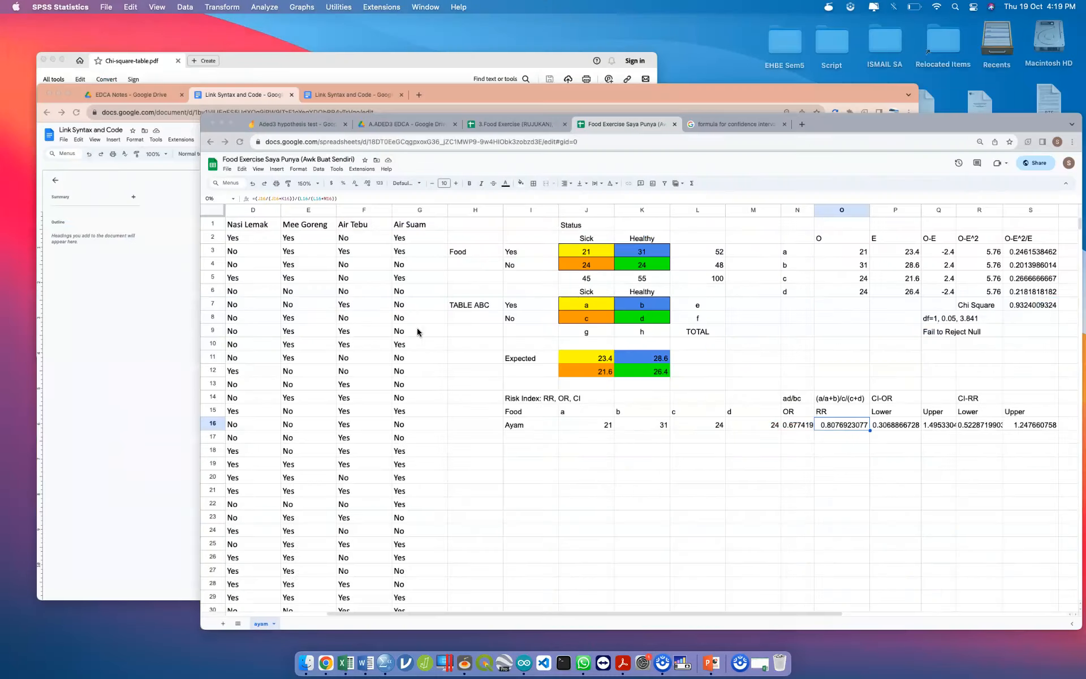
click(387, 663)
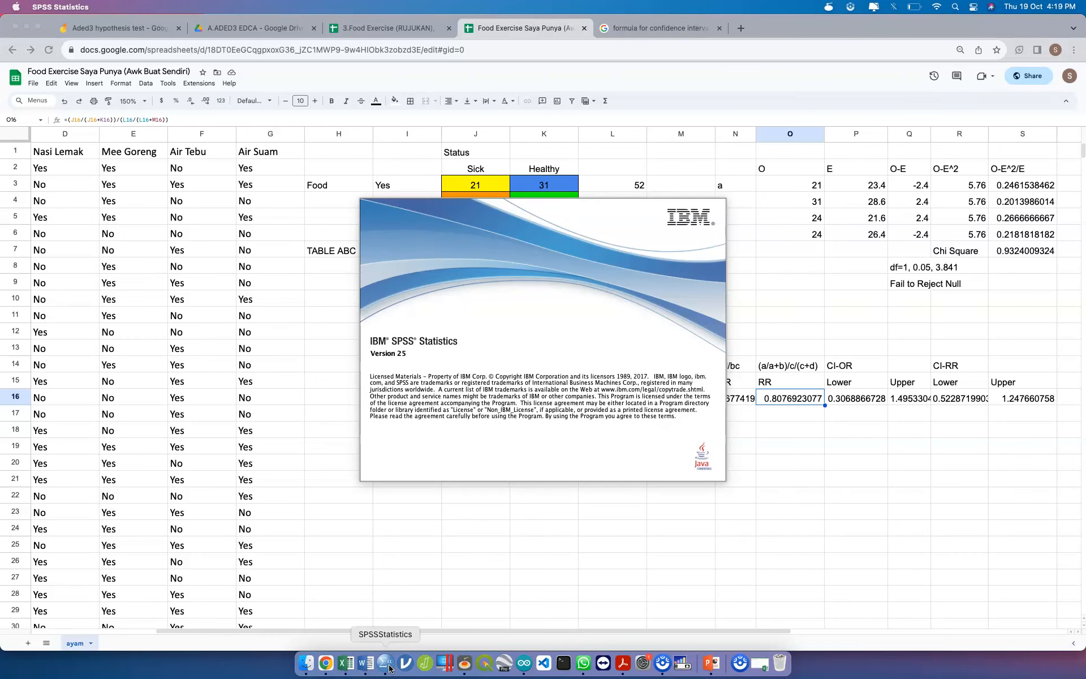
Switch to the browser's Aded3 hypothesis test Jamboard and view frame 17 with the handwritten RR formulas
key(ctrl+Up)
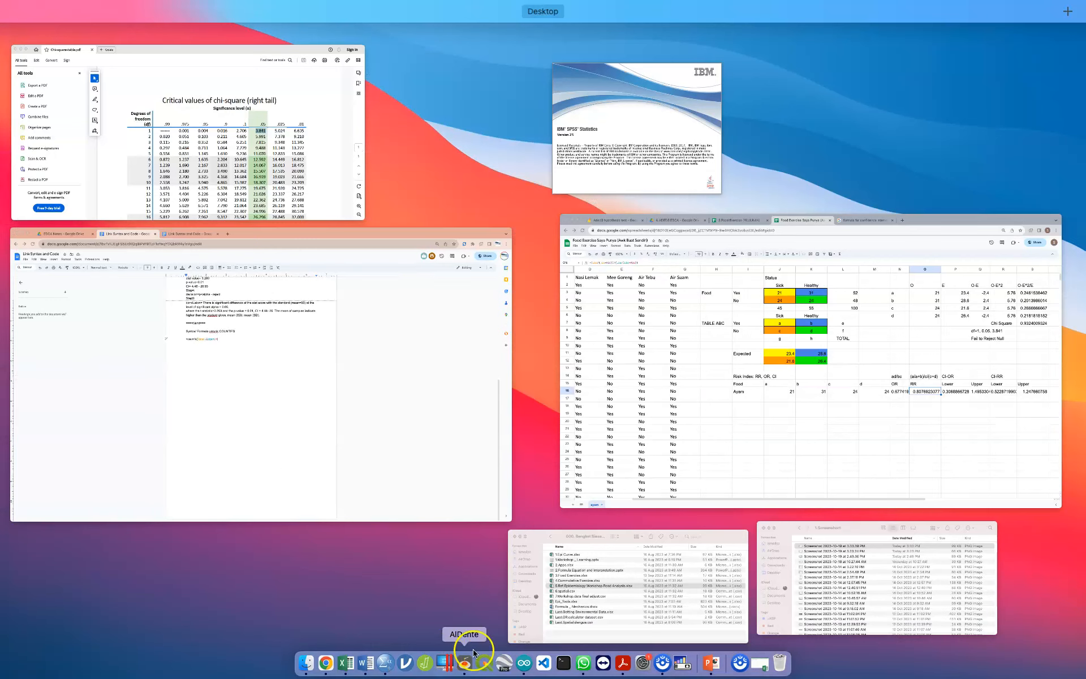
click(753, 312)
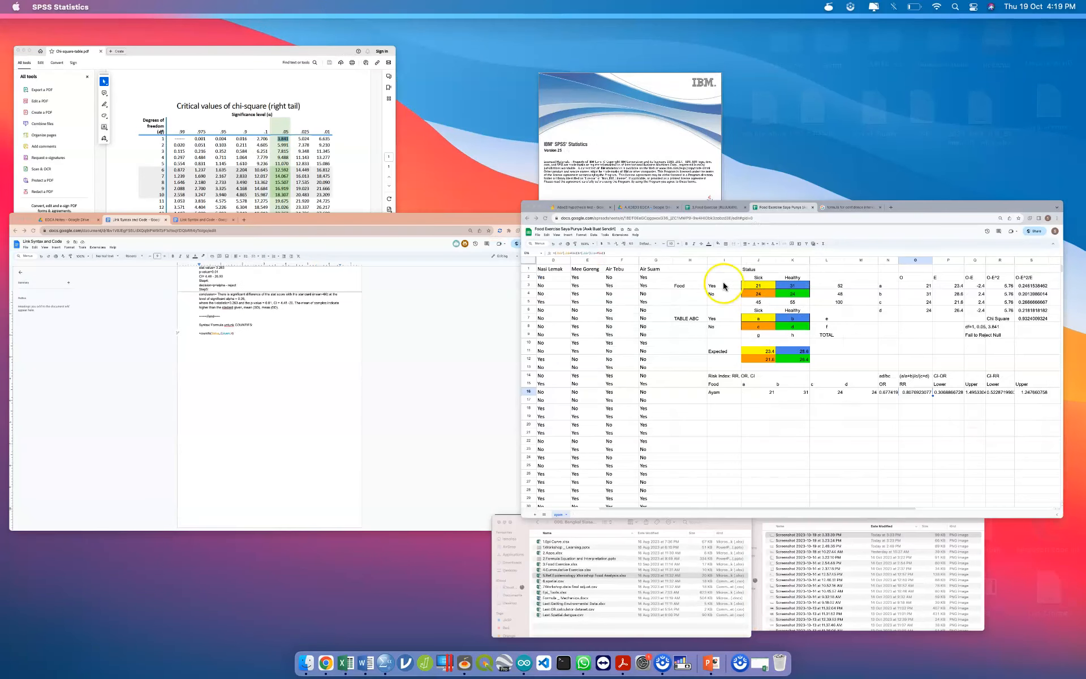
click(113, 24)
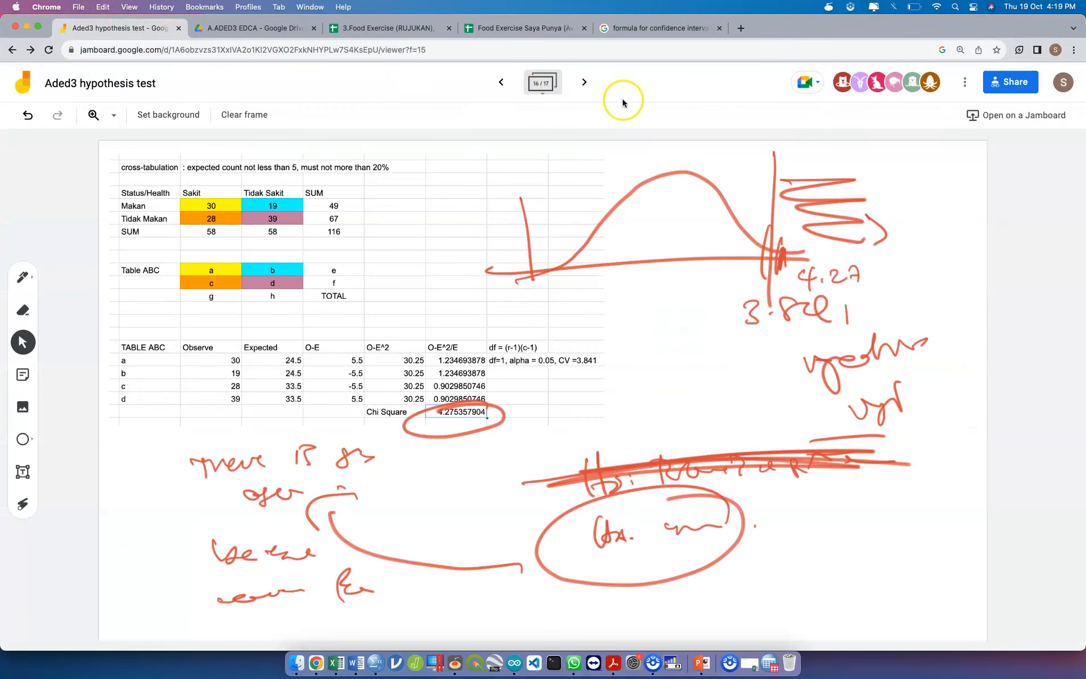
click(584, 82)
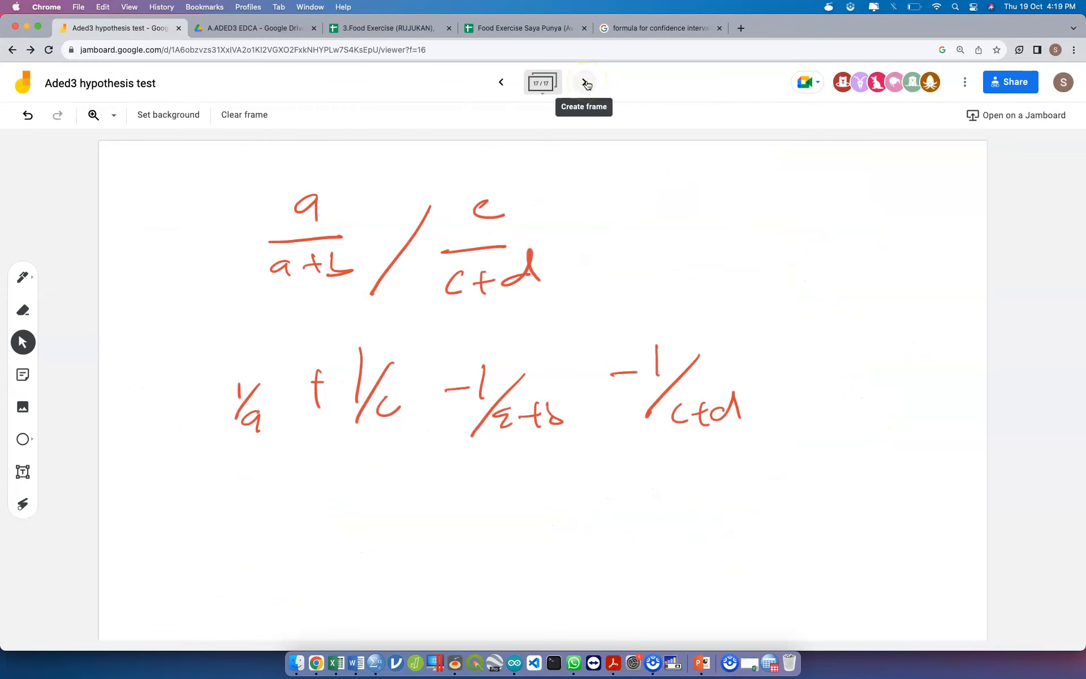
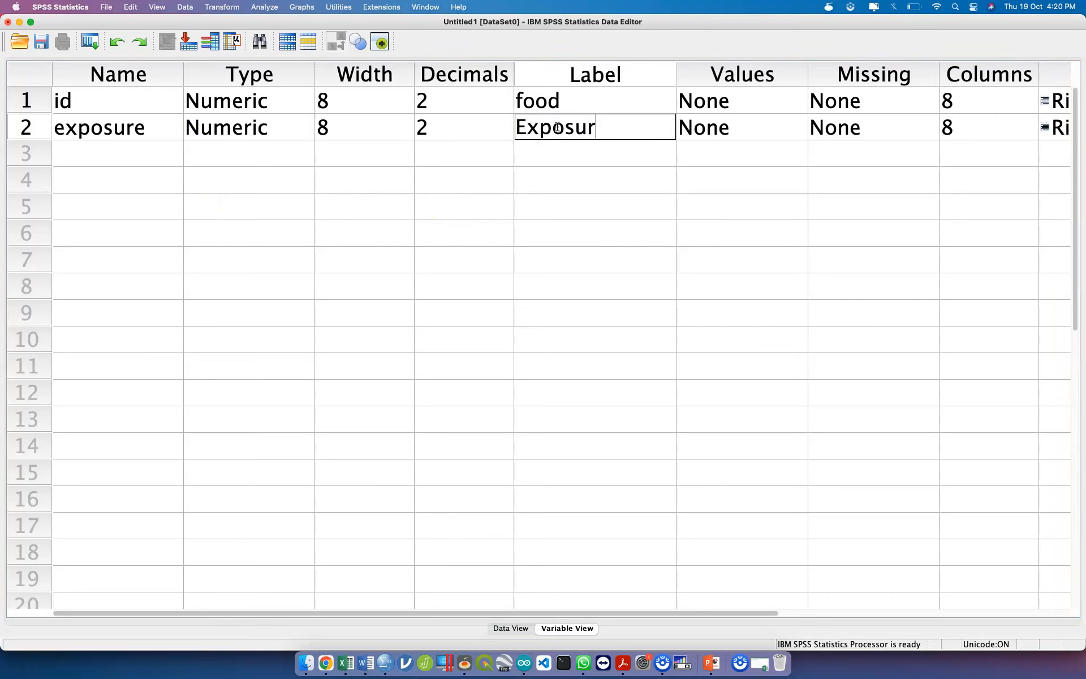
Define the exposure variable's value labels as 1 = Makan and 2 = Tidak Makan
click(793, 130)
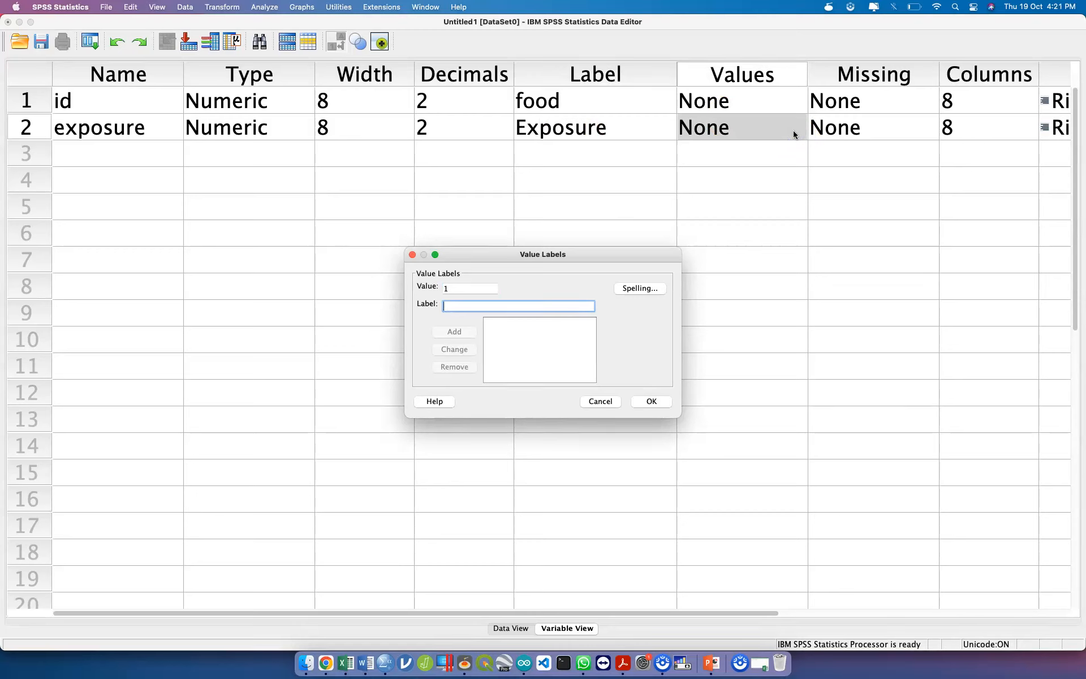
key(Return)
text(2)
key(Tab)
text(Tidak Makan)
key(Return)
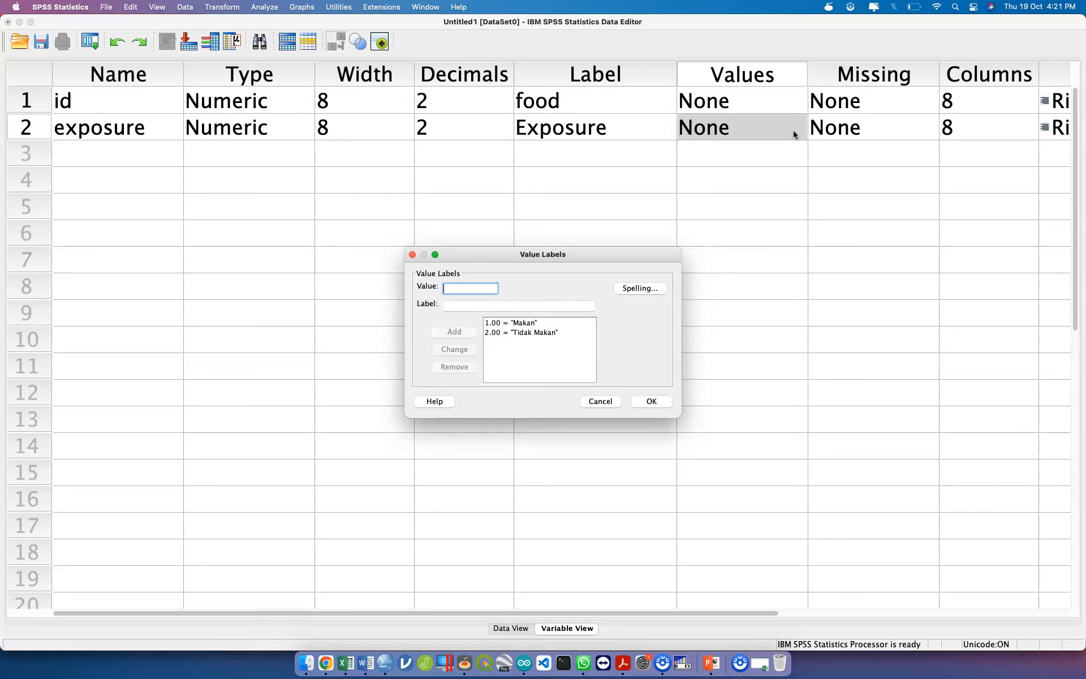
click(652, 401)
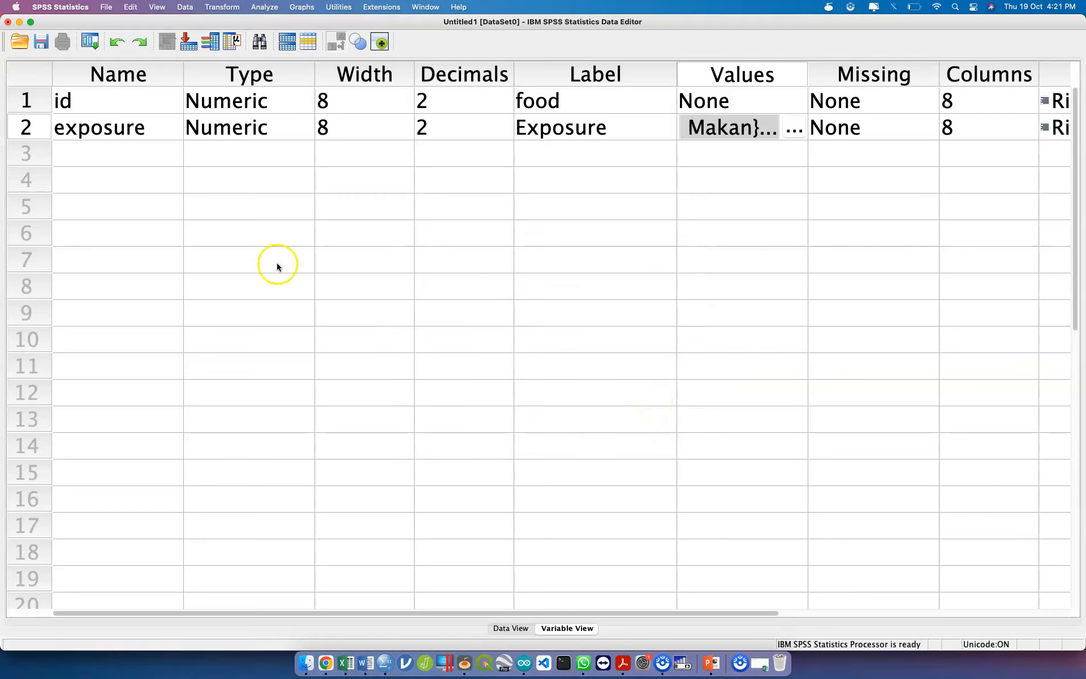
Add a third variable named outcome
double_click(159, 156)
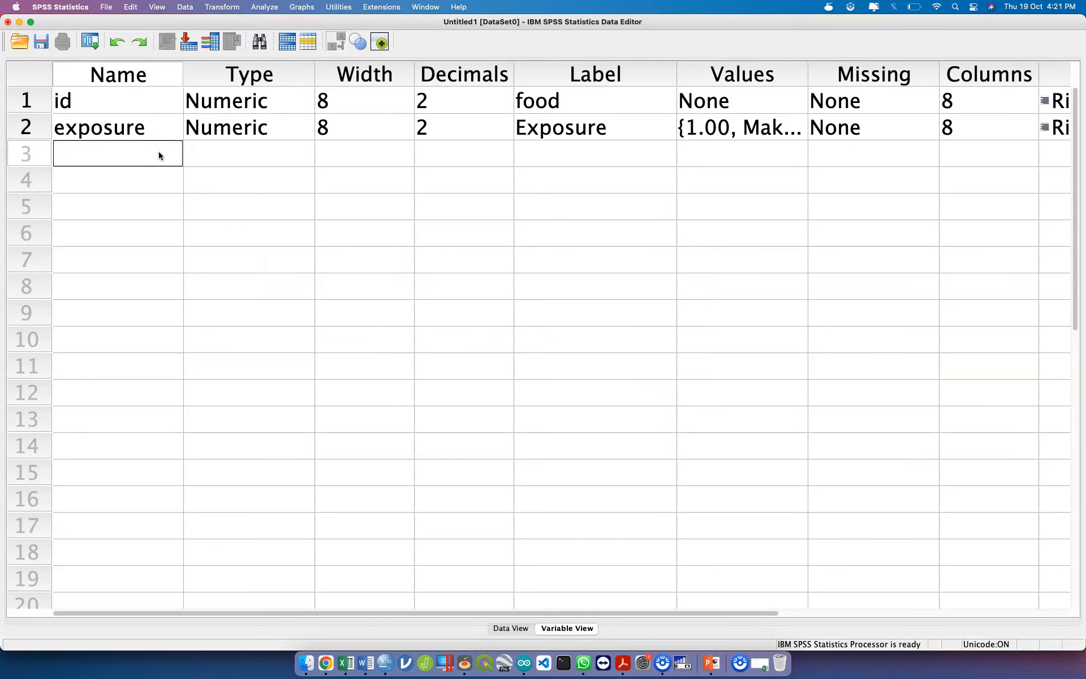
text(outcome)
key(Tab)
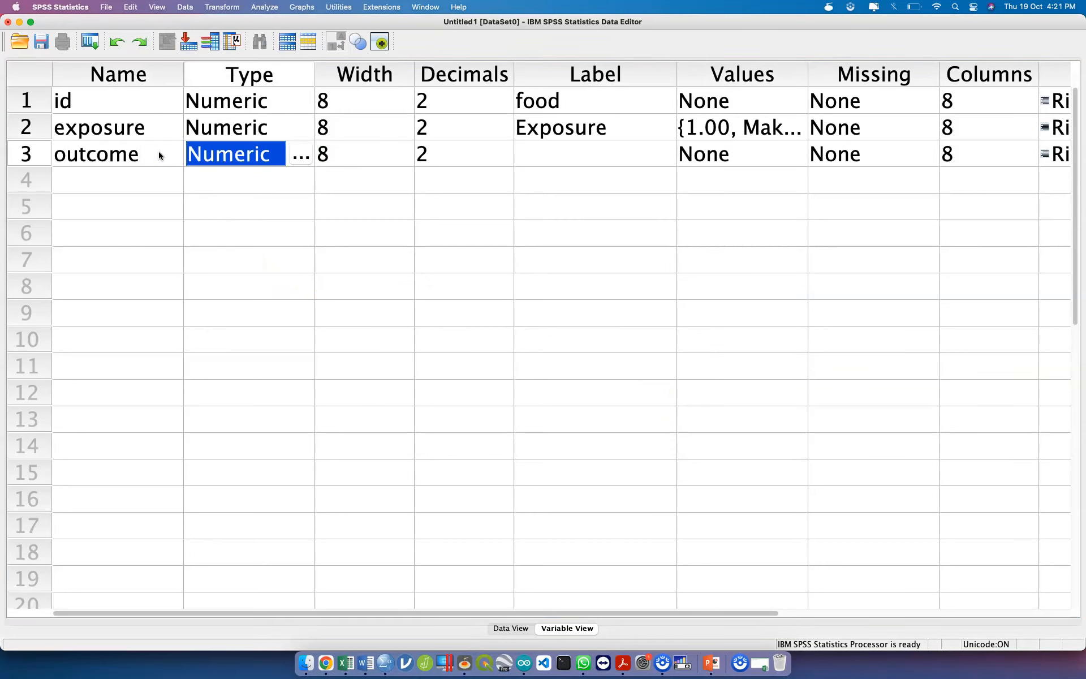
Rename the variable exposure as x and the variable outcome as y
click(133, 139)
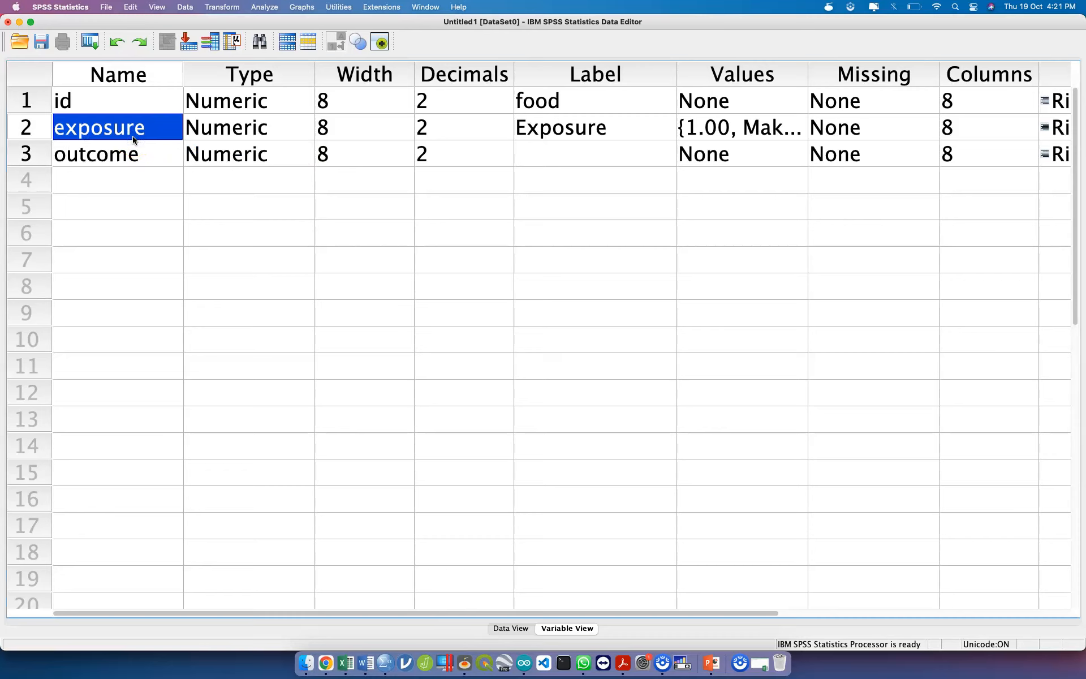
double_click(133, 140)
double_click(134, 139)
text(x)
double_click(135, 153)
double_click(135, 155)
text(y)
Set the label of variable y to Outcome
key(Tab)
key(Tab)
key(Tab)
key(Tab)
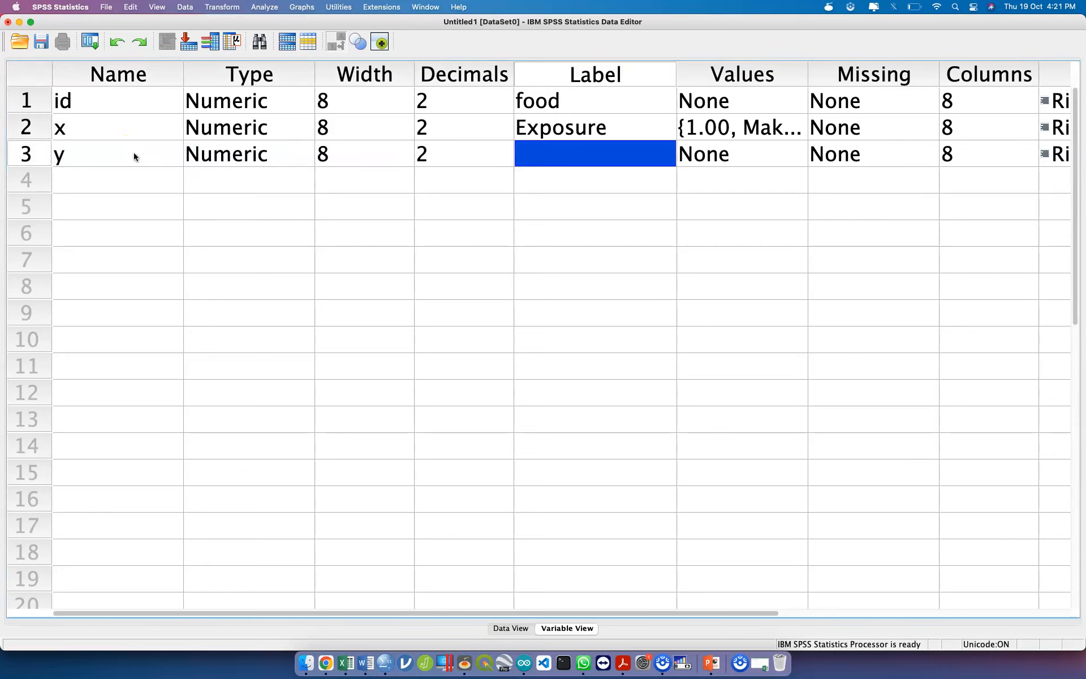
text(Outcome)
key(Tab)
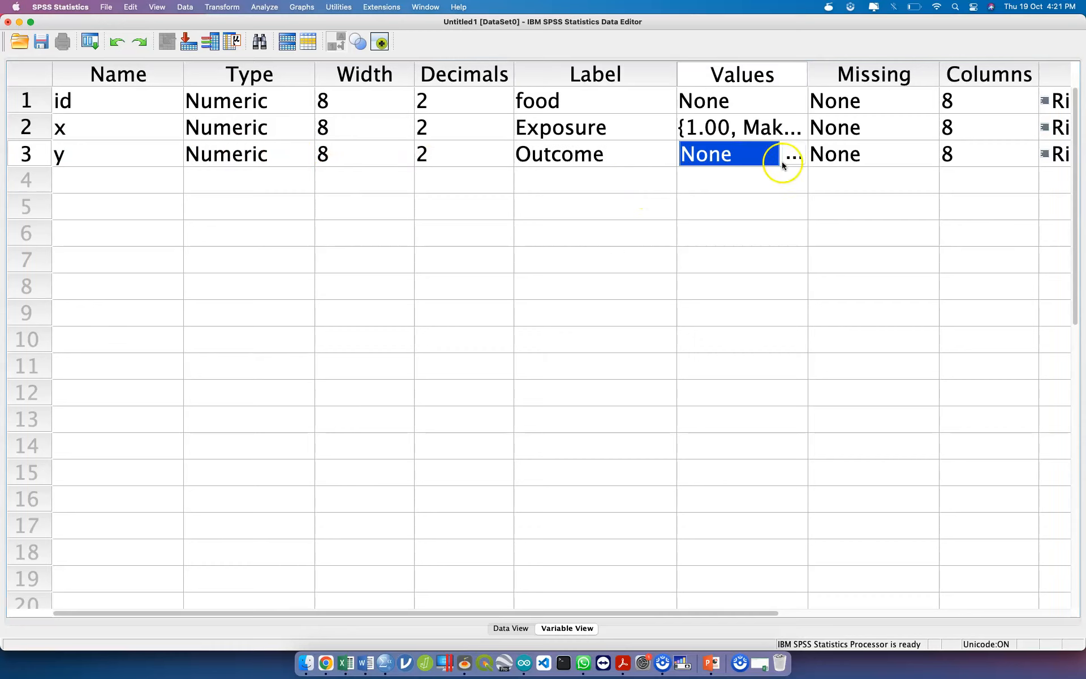
Define variable y's value labels as 1 = Sakit and 2 = Tidak Sakit
click(797, 154)
text(1)
key(Tab)
text(Sakit)
key(Return)
text(2)
key(Tab)
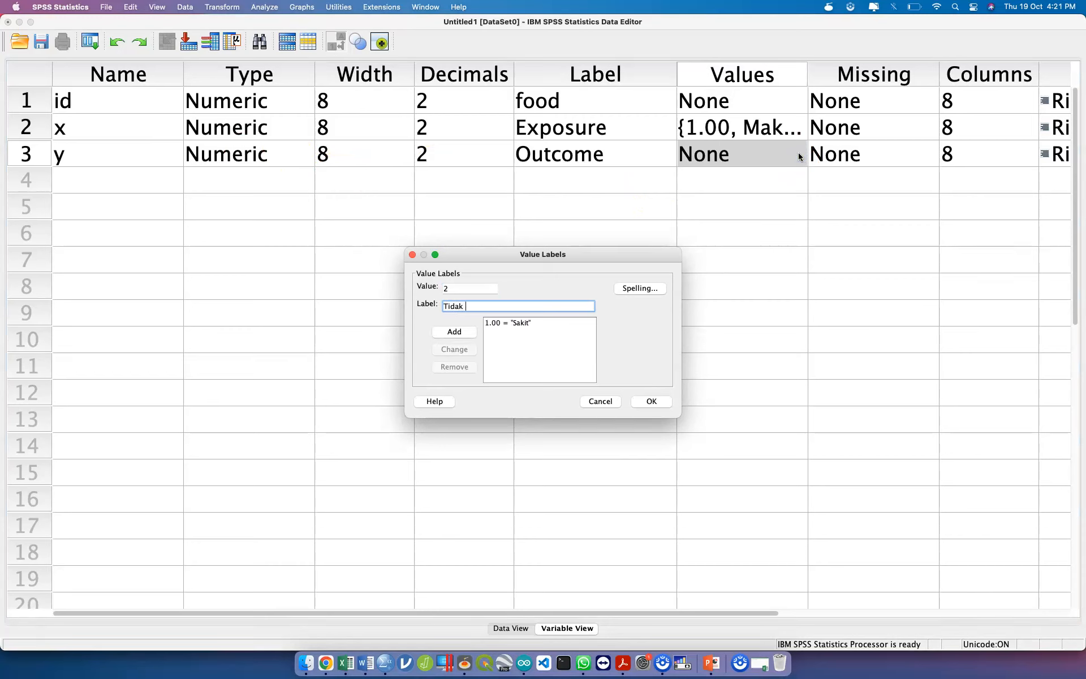
key(Return)
click(649, 393)
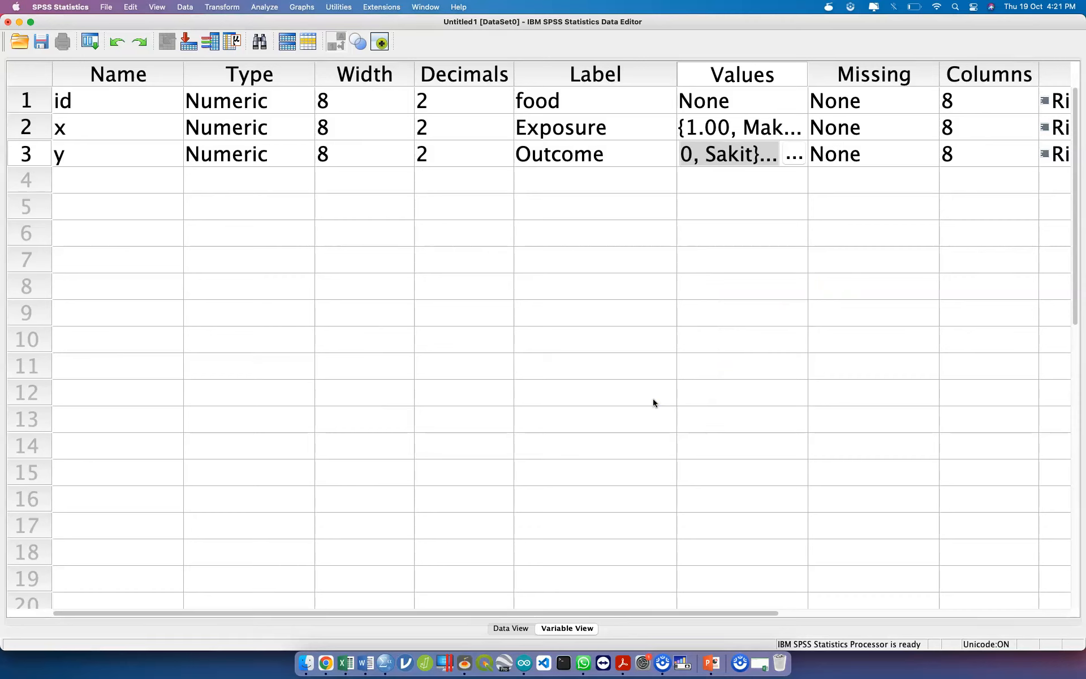
Add a fourth variable named Freq
click(139, 180)
text(Fre)
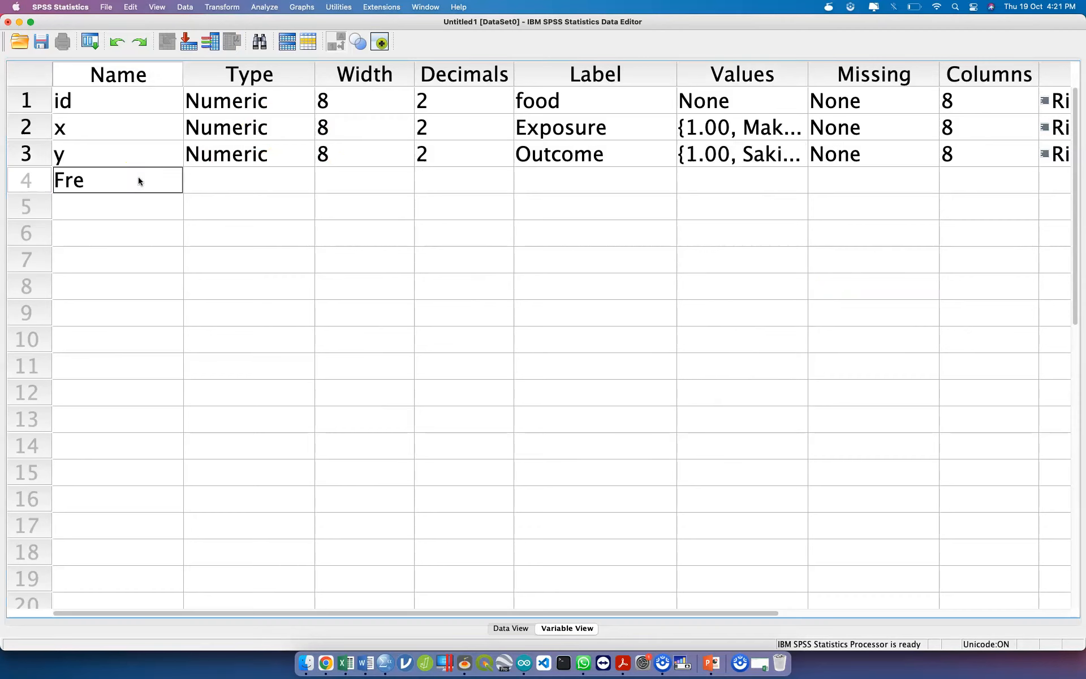
text(q)
key(Tab)
Label the Freq variable "Cummulative Freq", replacing the first wording entered
key(Tab)
key(Tab)
key(Tab)
text(Fr)
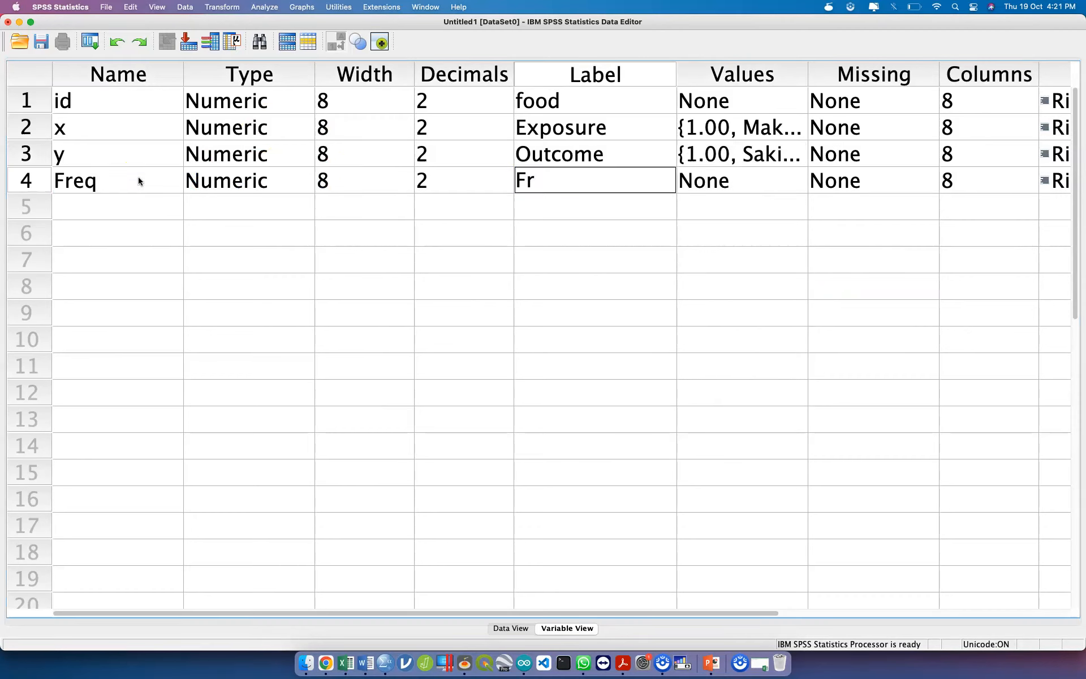
text(equency CUmula)
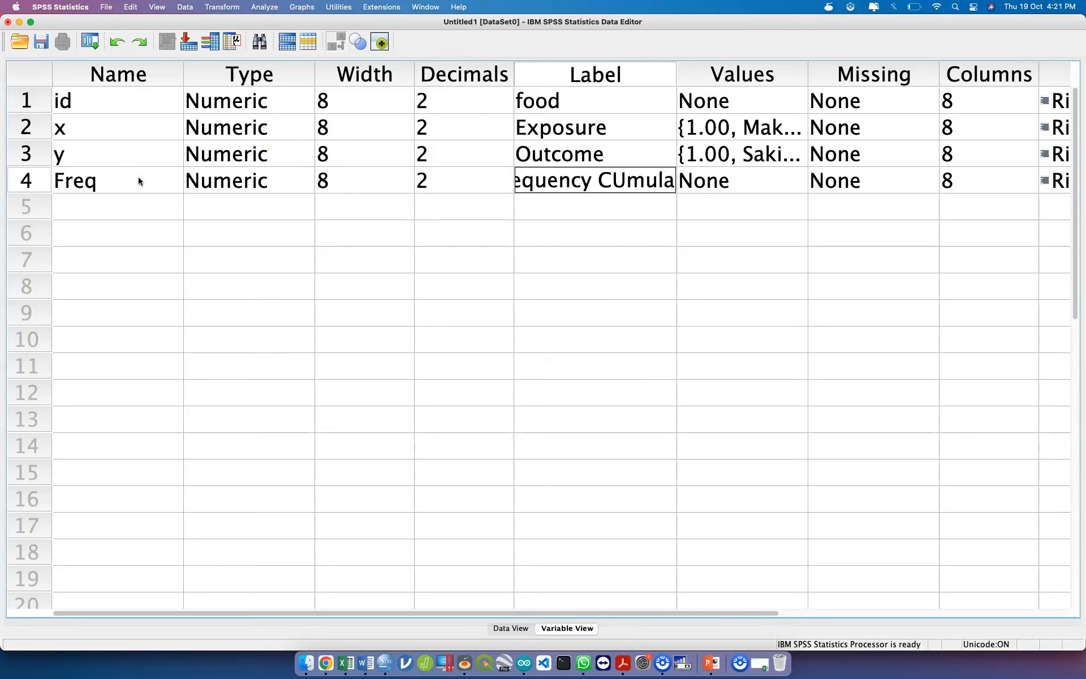
click(601, 181)
triple_click(602, 182)
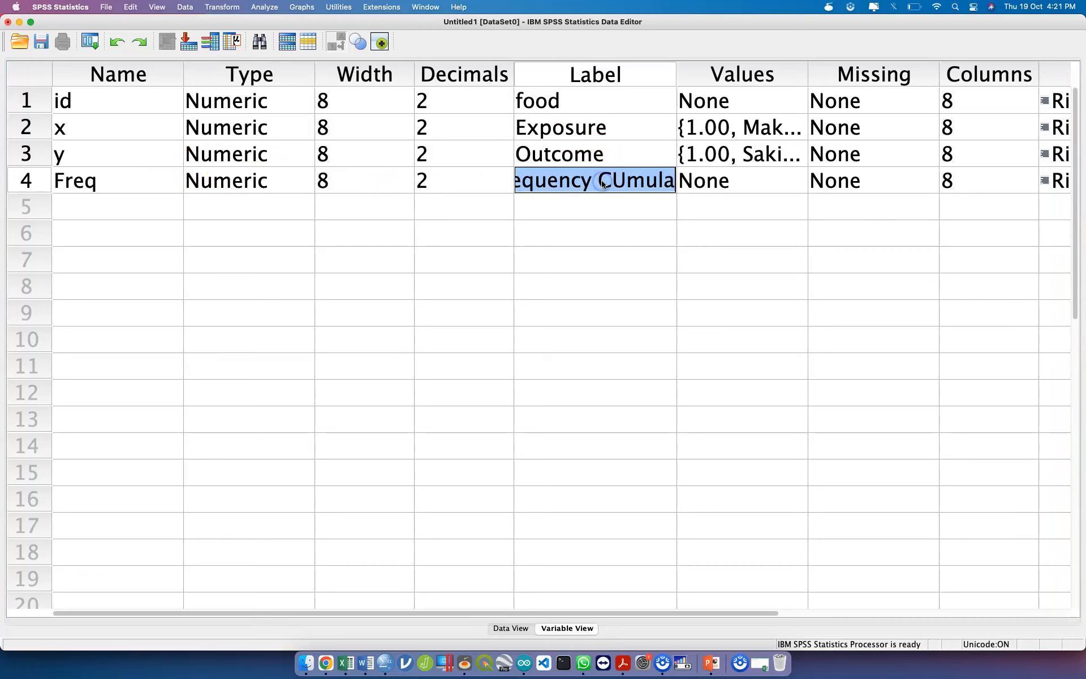
text(Cummulative Freq)
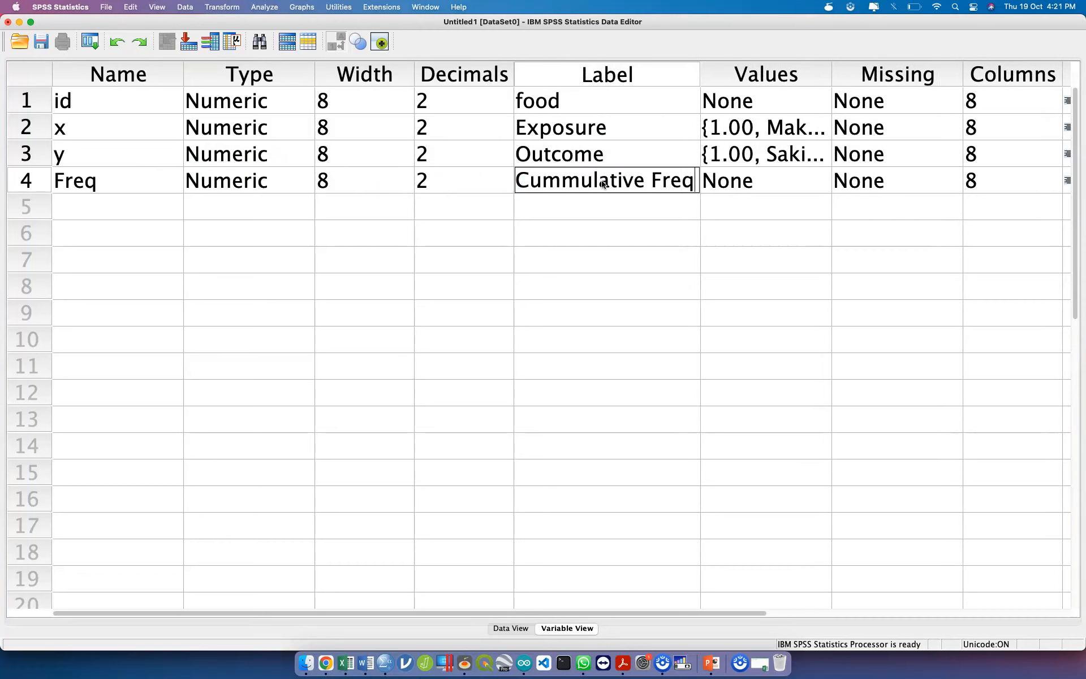
key(Return)
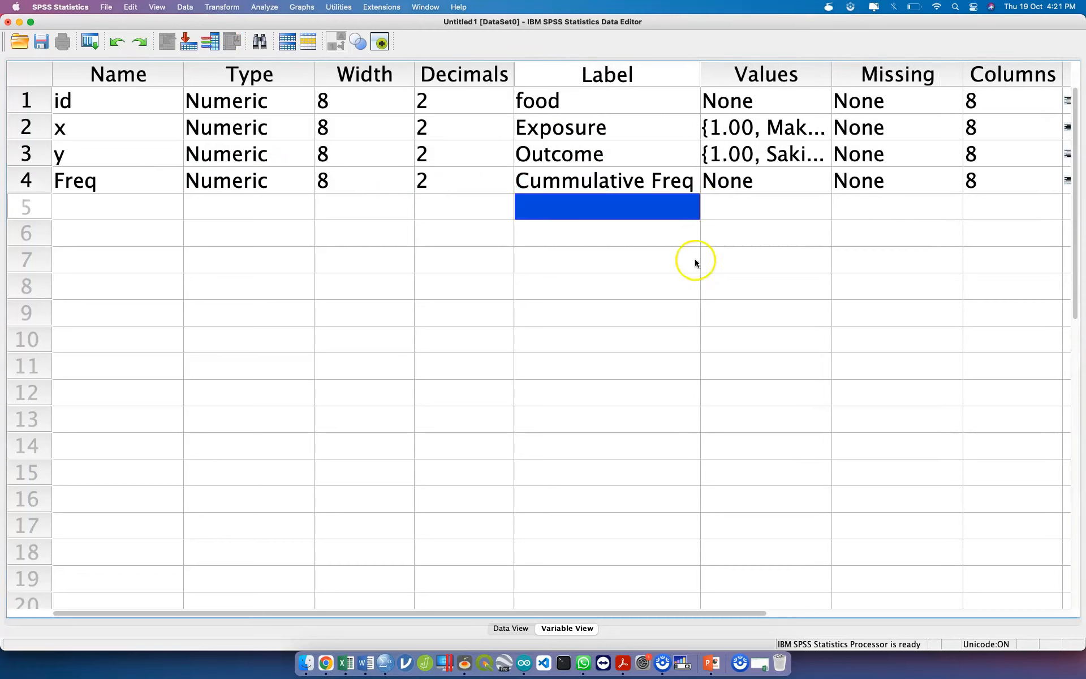
Set the measurement level of variables id and x to Nominal
scroll(759, 179, right, 5)
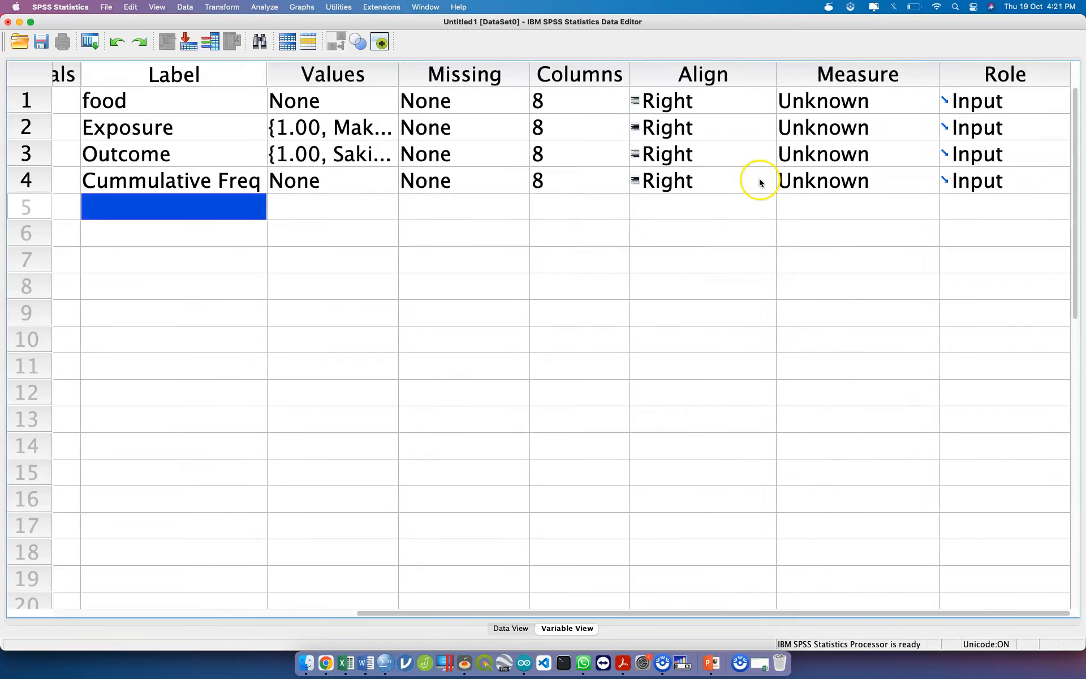
click(871, 104)
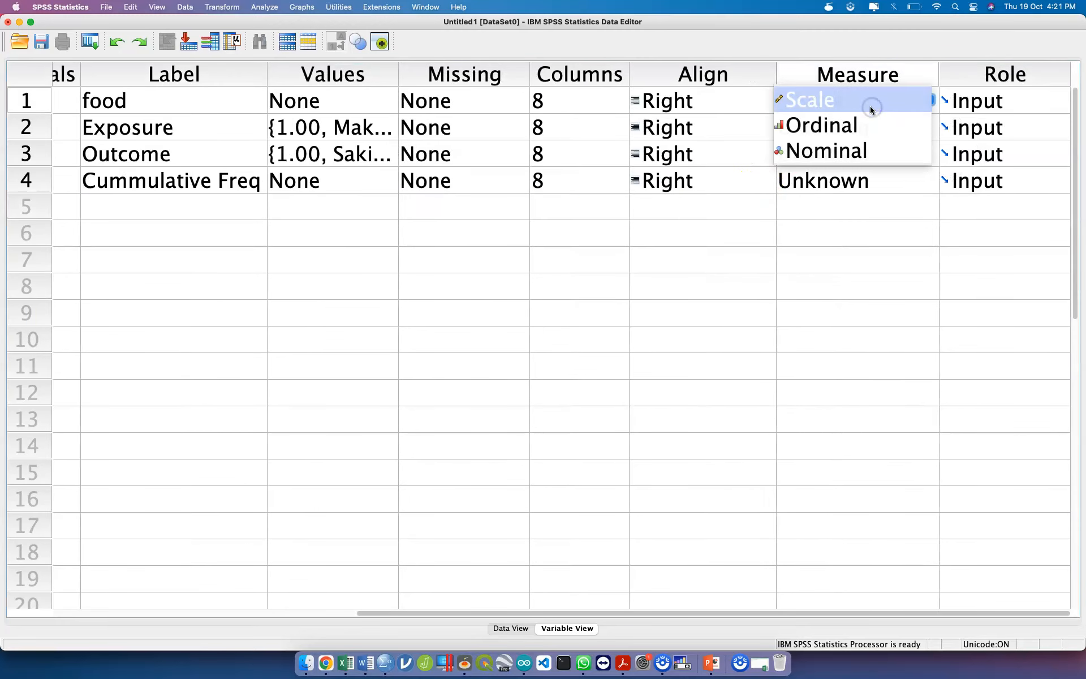
click(881, 151)
click(881, 131)
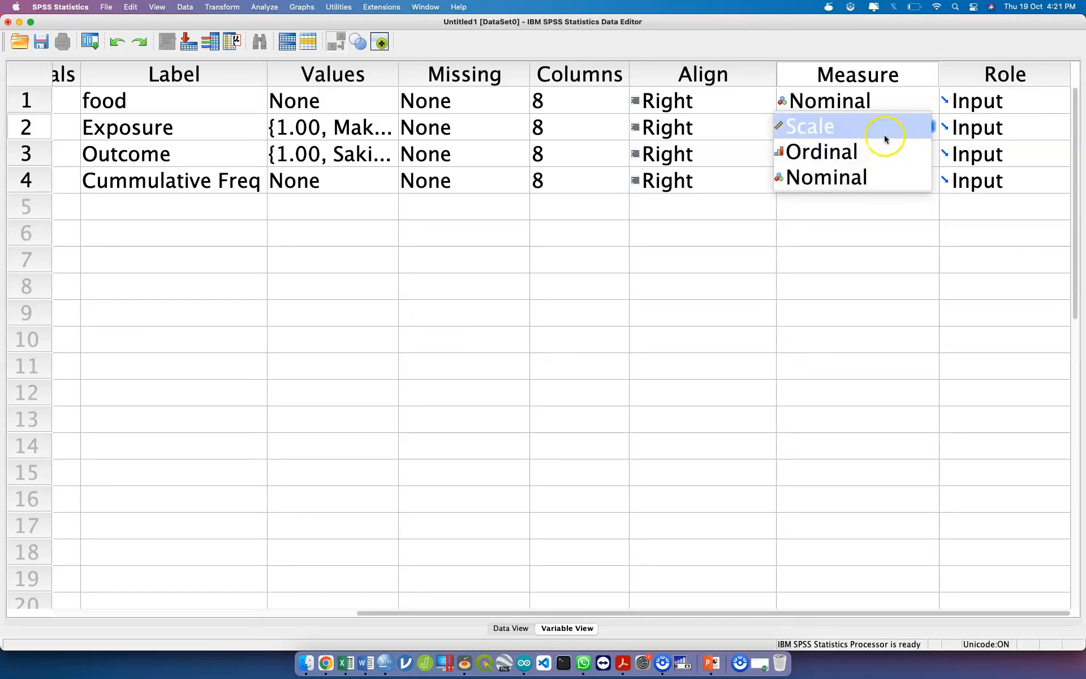
click(897, 172)
Set the measurement level of the Freq variable to Scale
click(878, 168)
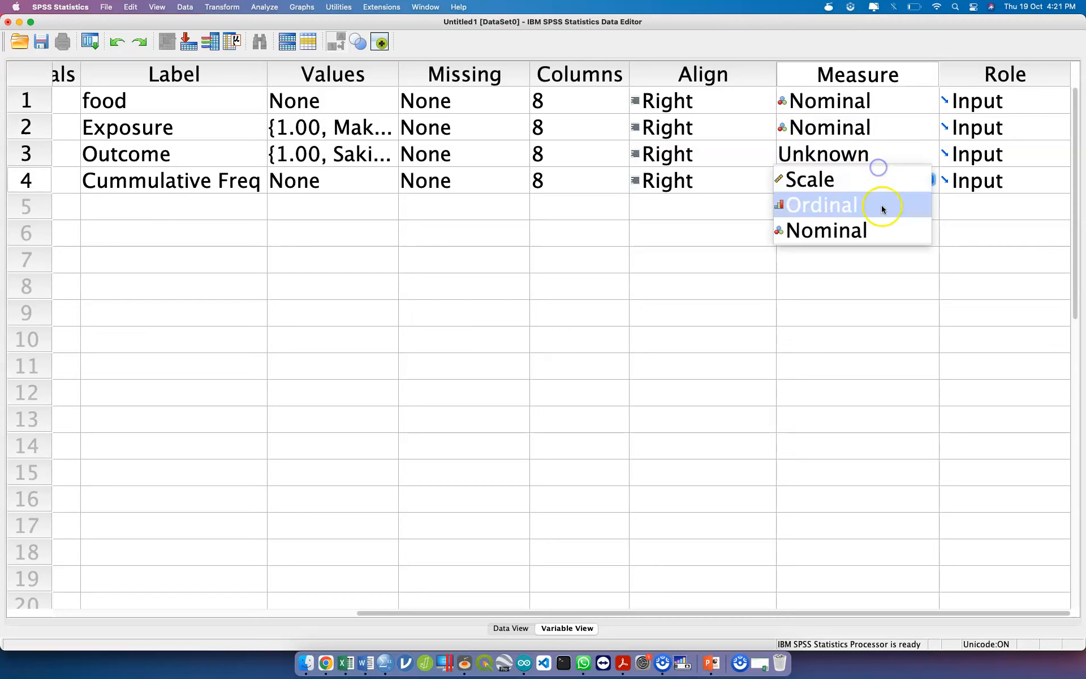
click(892, 229)
click(883, 184)
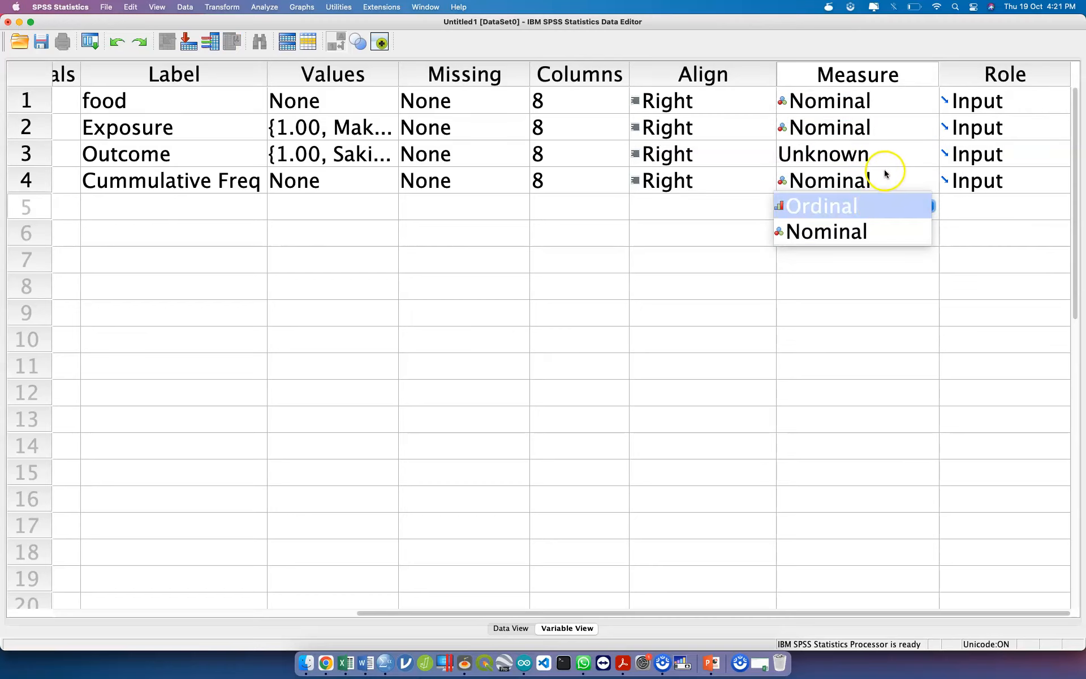
click(889, 134)
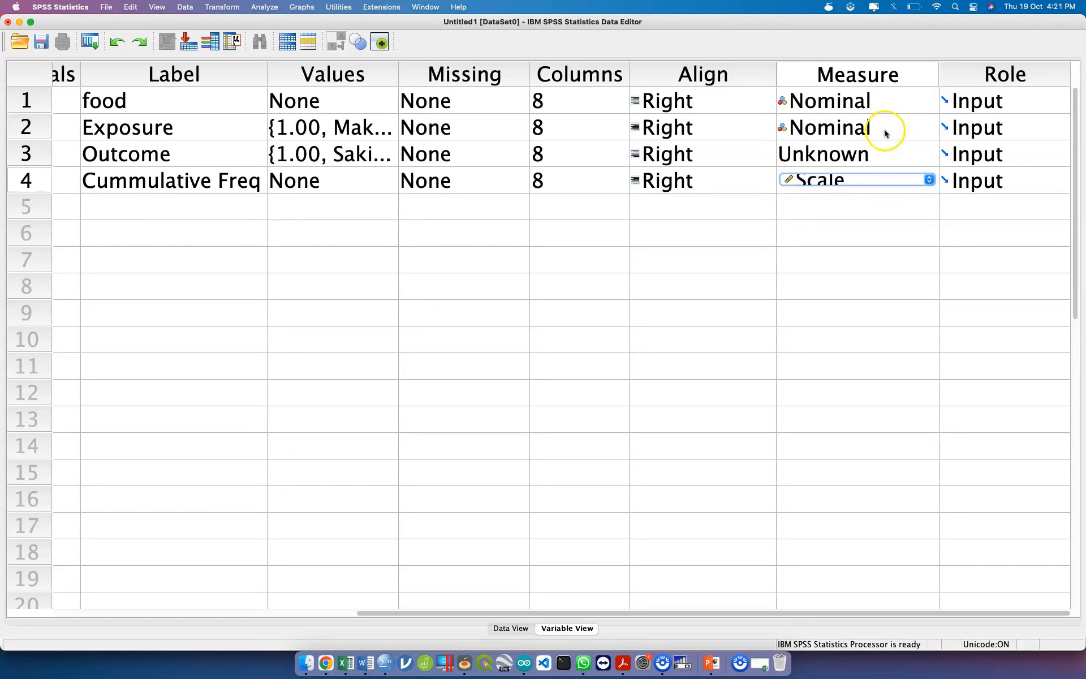
click(752, 250)
click(928, 226)
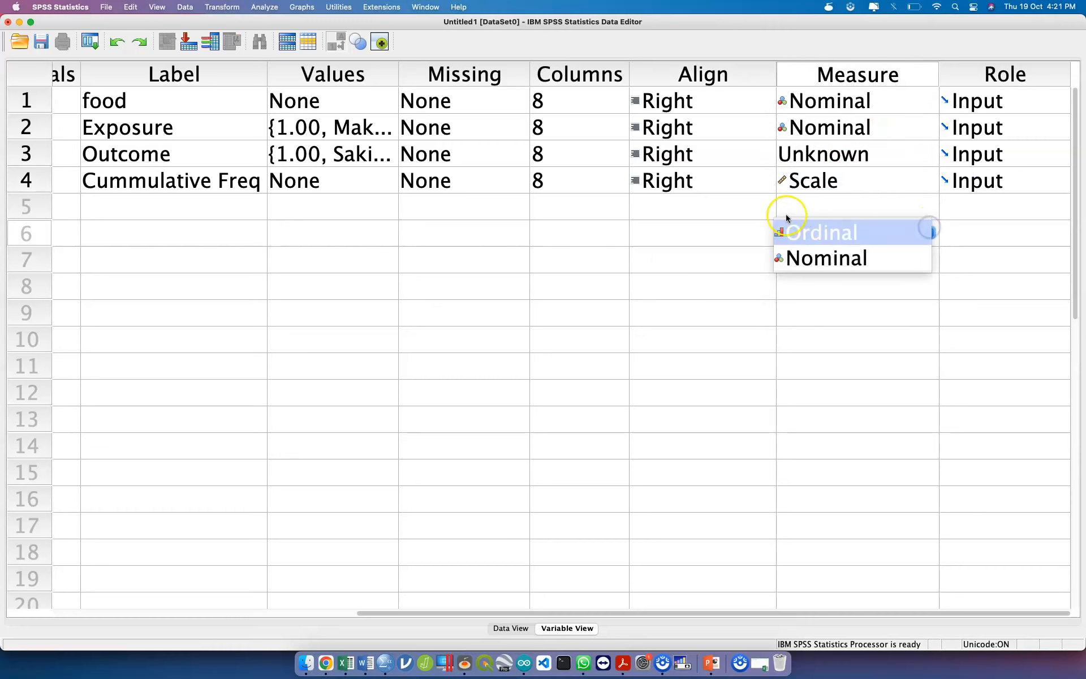
Define a value label for variable id as 1 = Ayam
scroll(787, 217, left, 8)
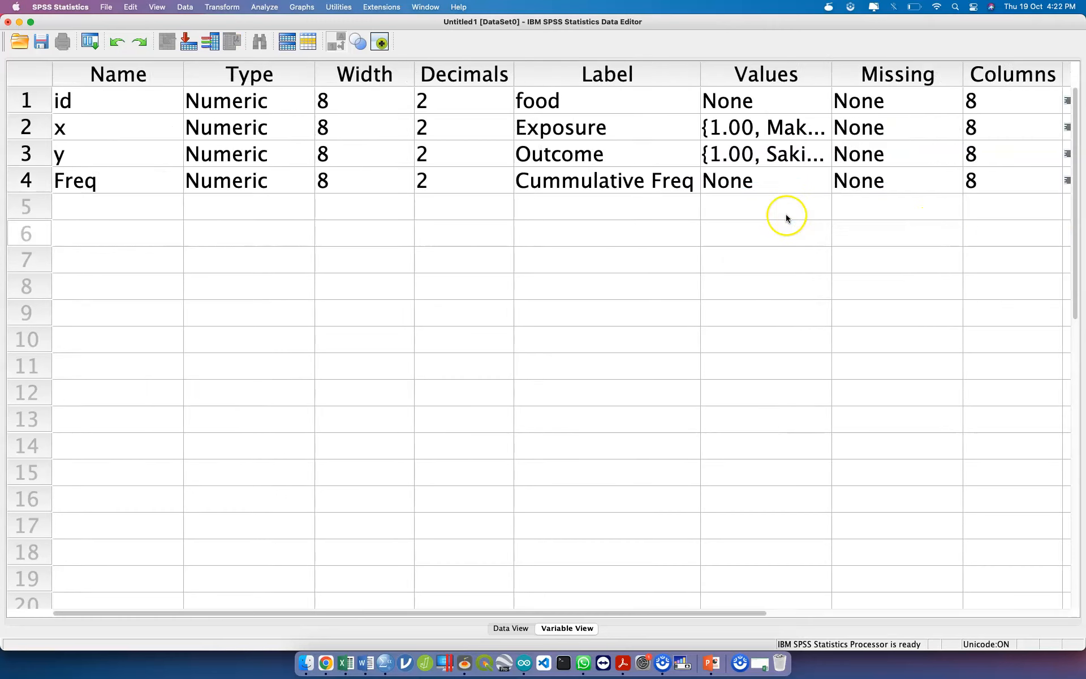
click(825, 98)
text(1)
key(Tab)
text(A)
key(Return)
click(659, 403)
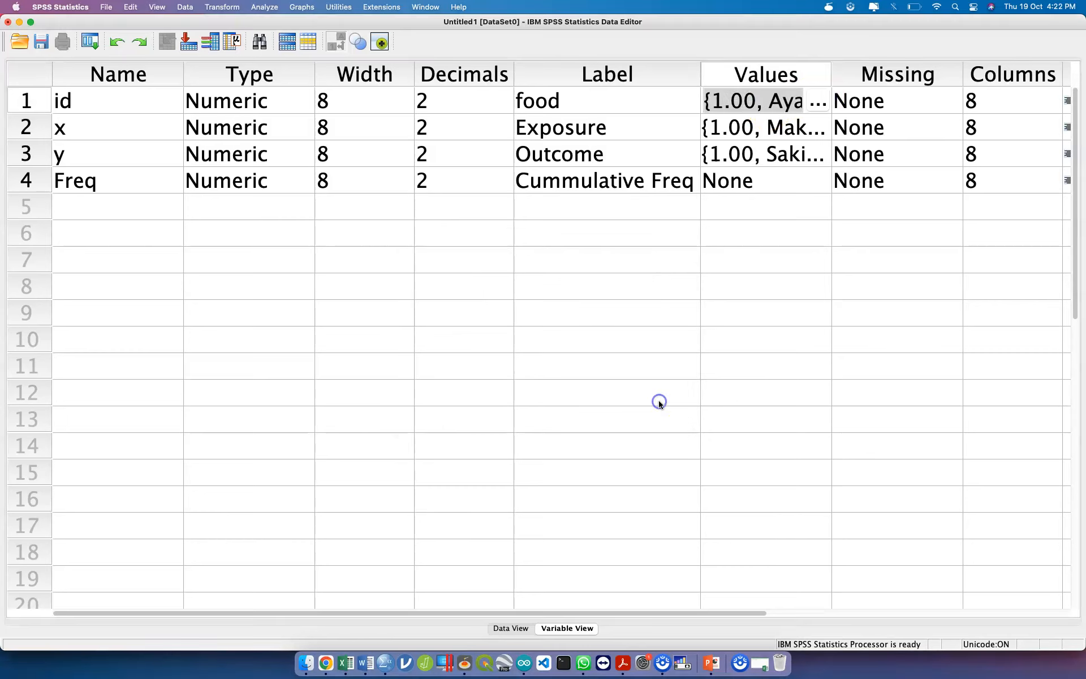
Choose a smaller font size for the data editor grid
click(185, 9)
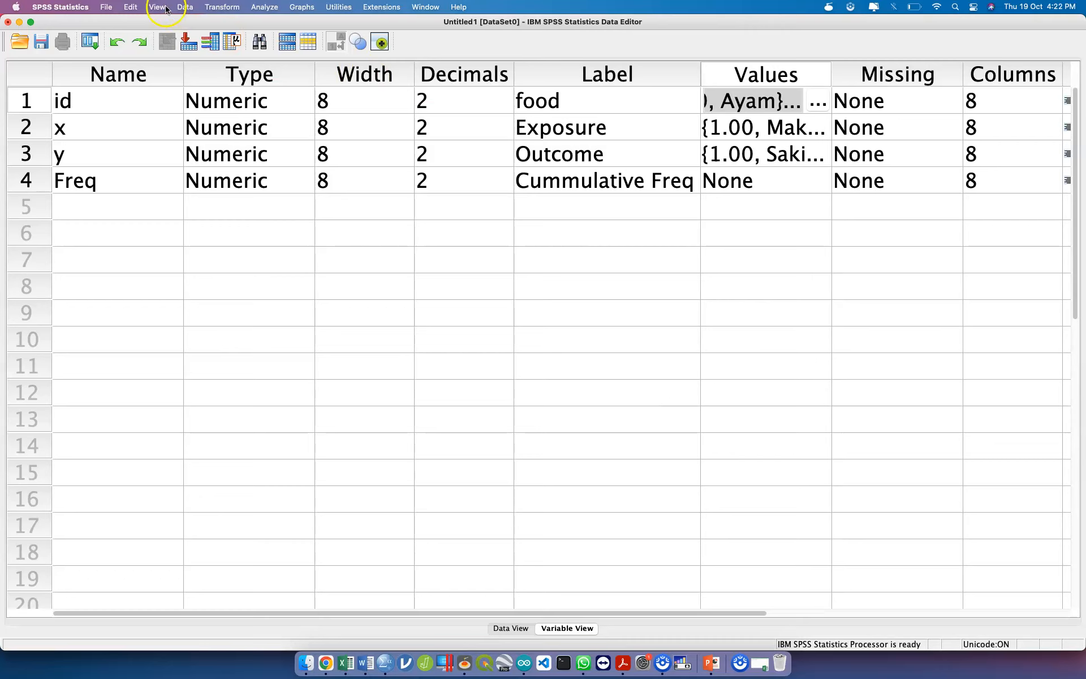
click(166, 9)
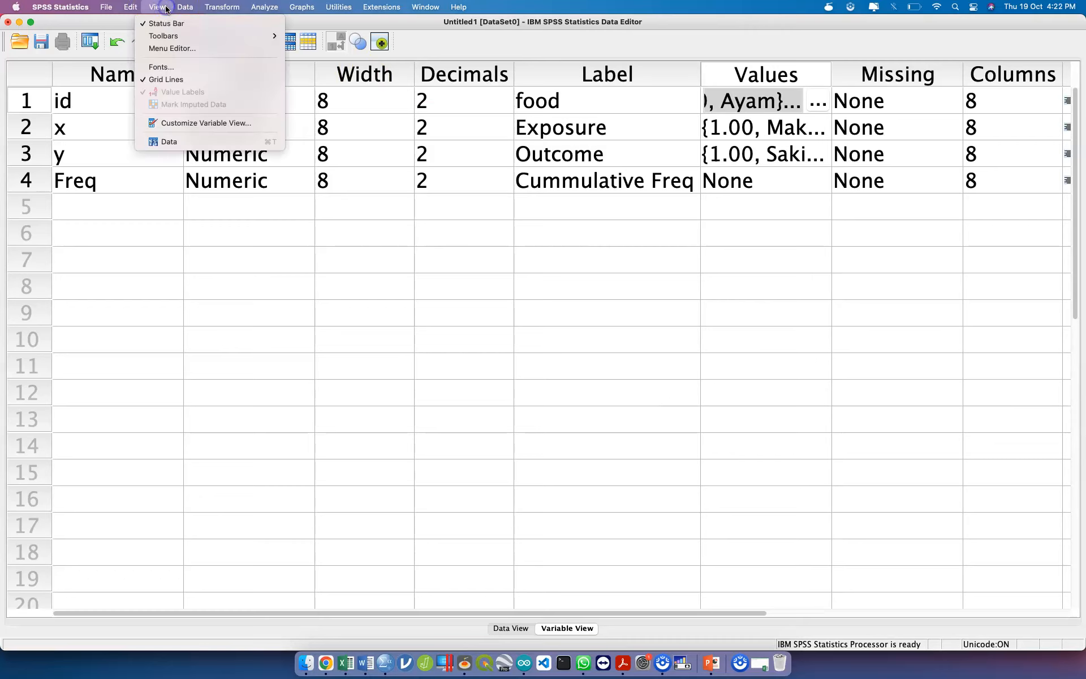
click(161, 67)
scroll(338, 187, up, 2)
click(338, 170)
click(378, 143)
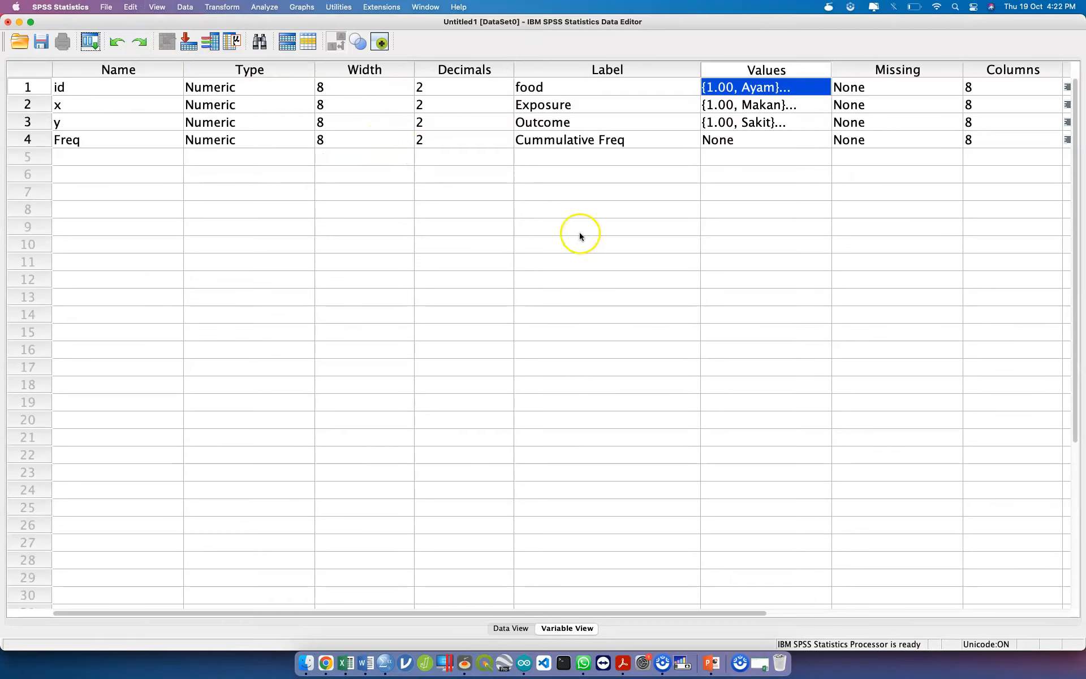
Narrow the Name, Type, Width, Decimals, Label, Missing, Columns, Align and Measure columns so all variable attributes fit on screen
drag(184, 74, 103, 74)
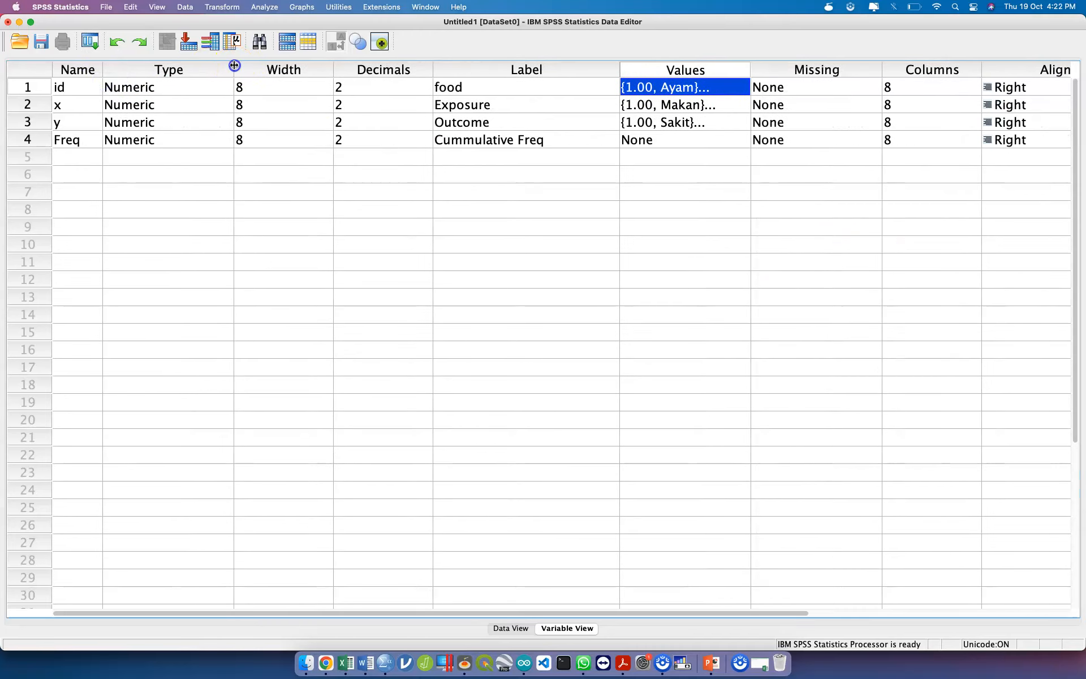
drag(234, 66, 187, 67)
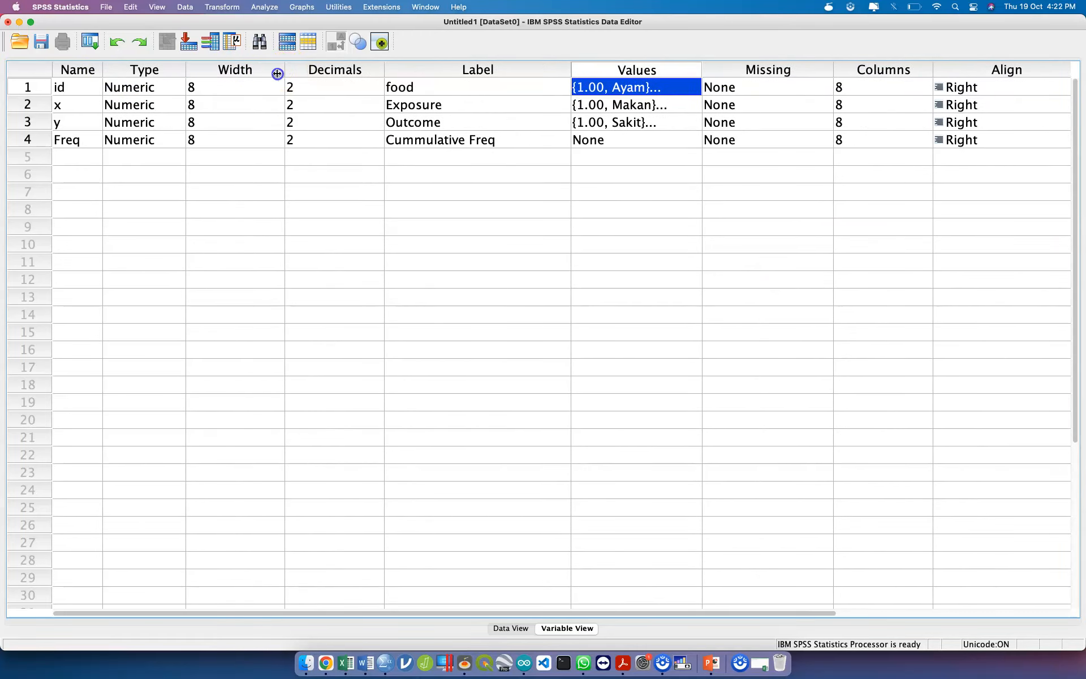
drag(277, 74, 251, 70)
drag(349, 69, 319, 69)
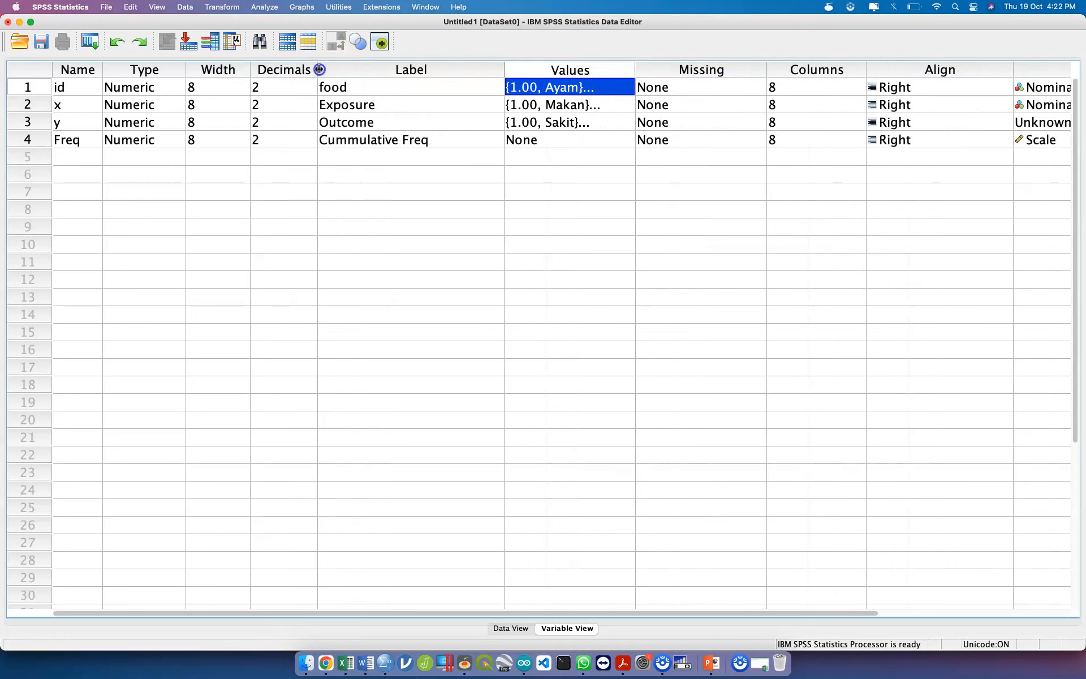
drag(504, 72, 452, 74)
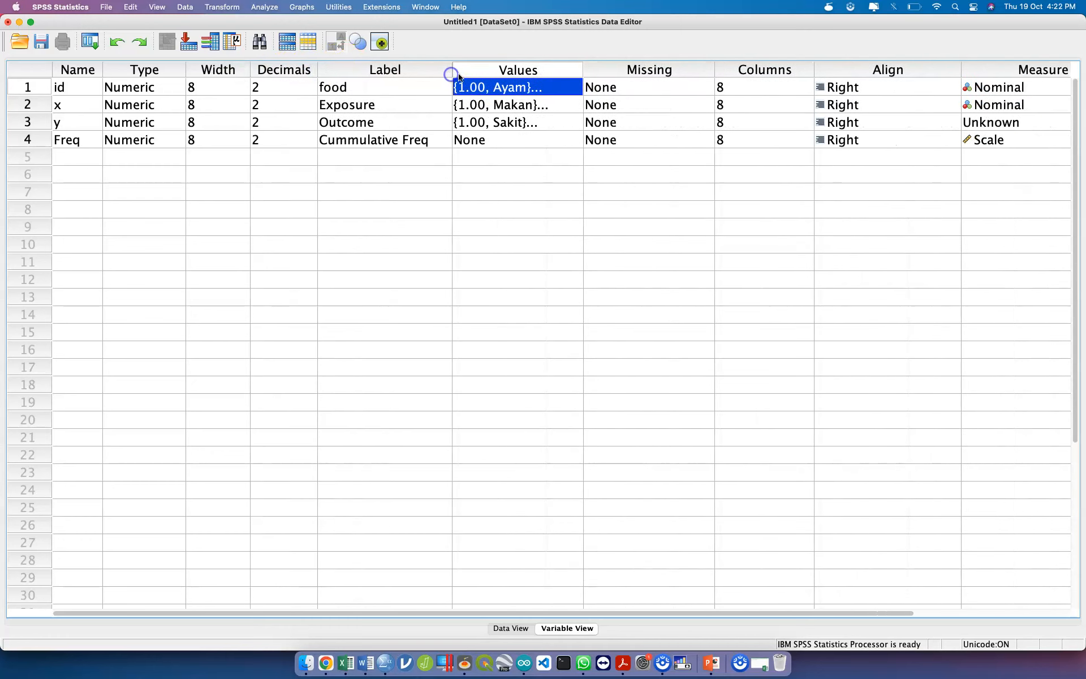
drag(715, 71, 684, 69)
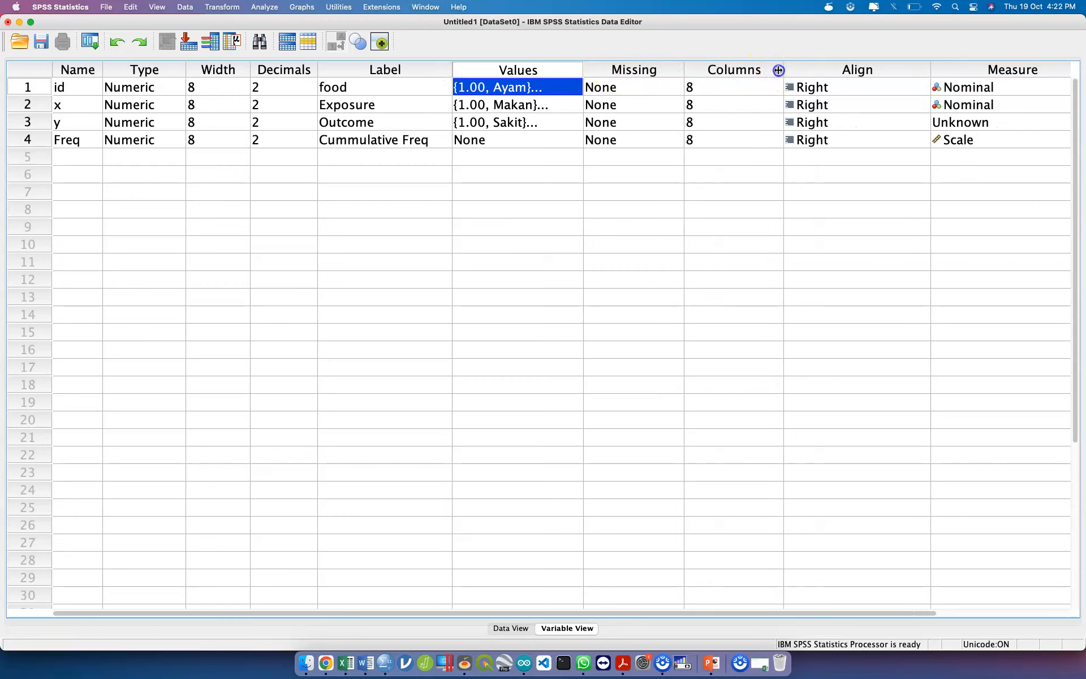
drag(778, 70, 760, 70)
drag(909, 71, 859, 70)
drag(1016, 69, 963, 69)
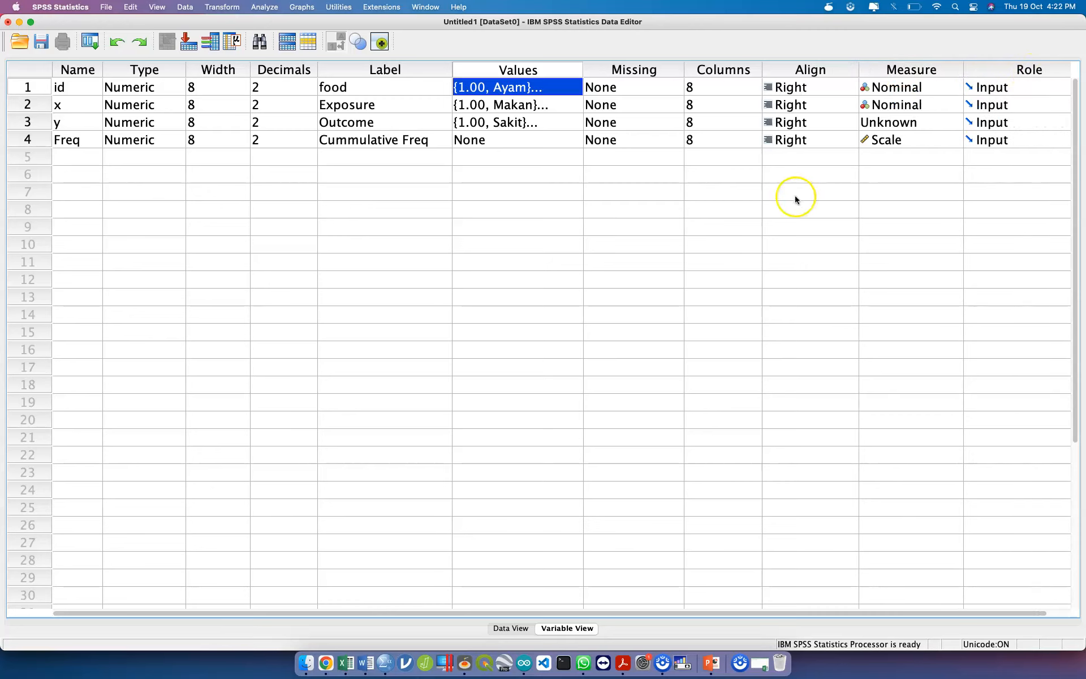
Review the value labels defined for id, x and y without changing them
click(577, 86)
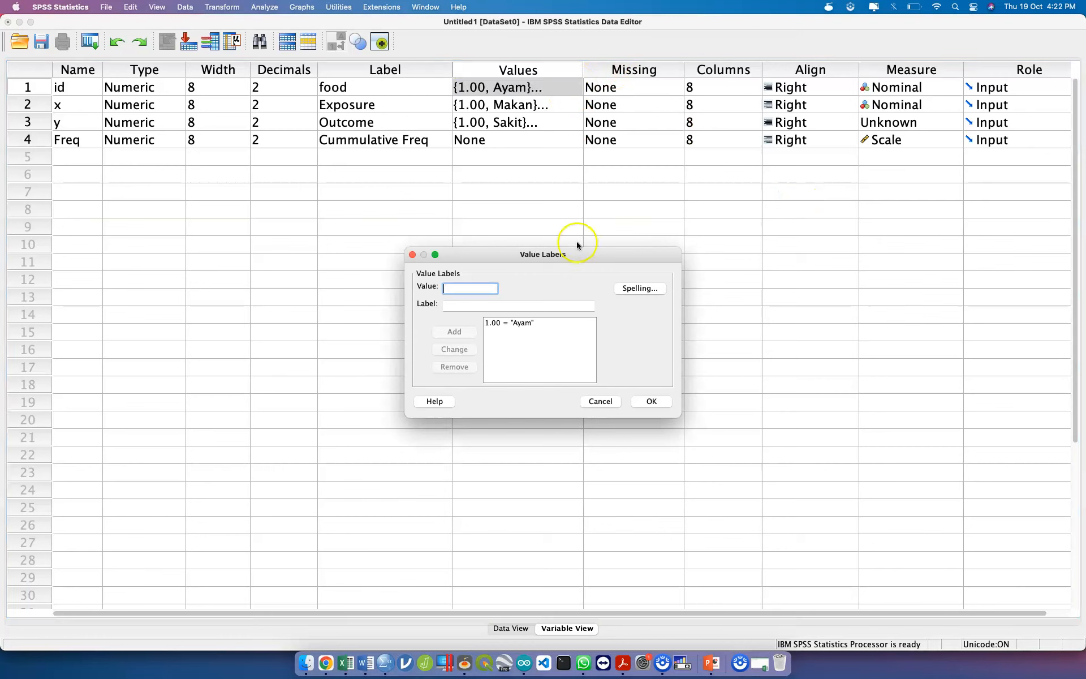
click(599, 400)
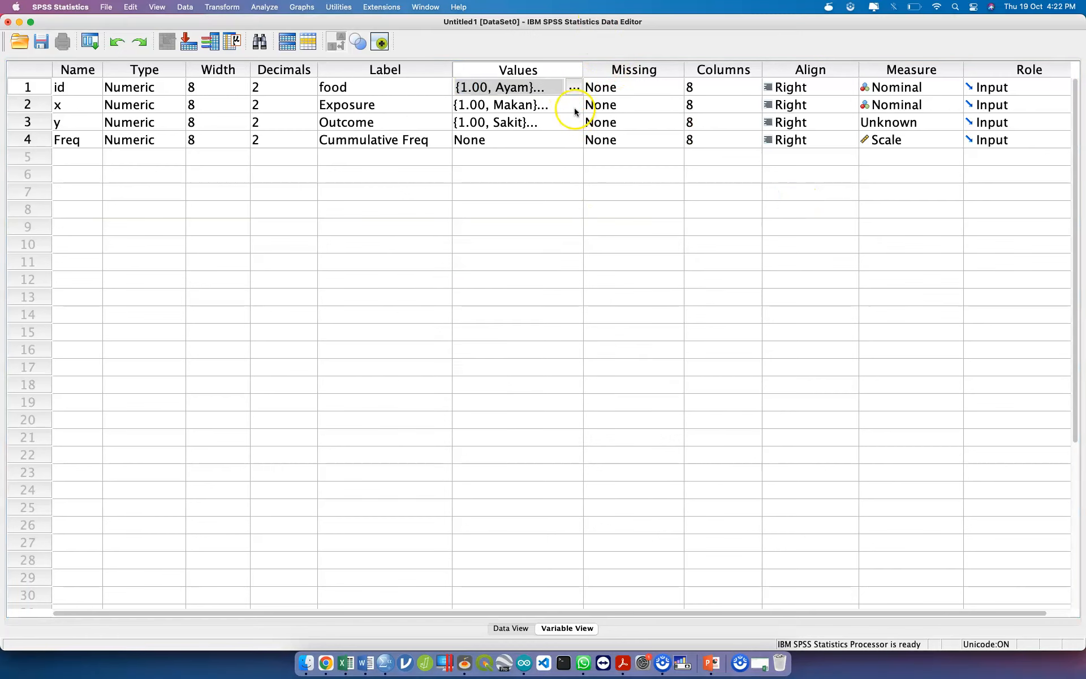
click(575, 105)
click(574, 104)
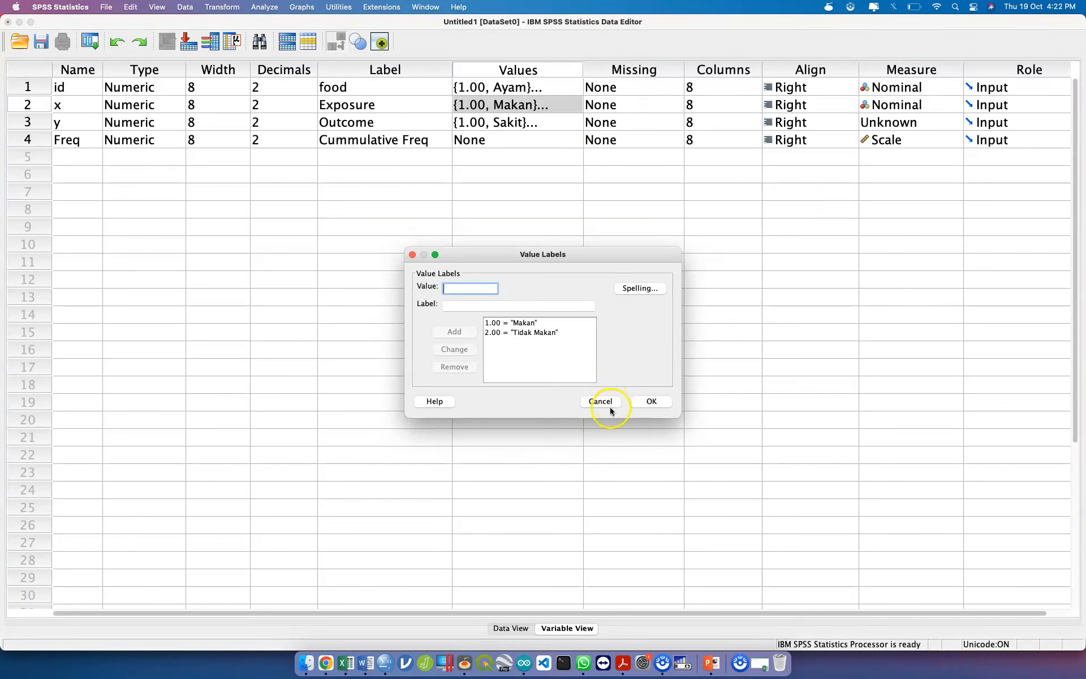
click(601, 401)
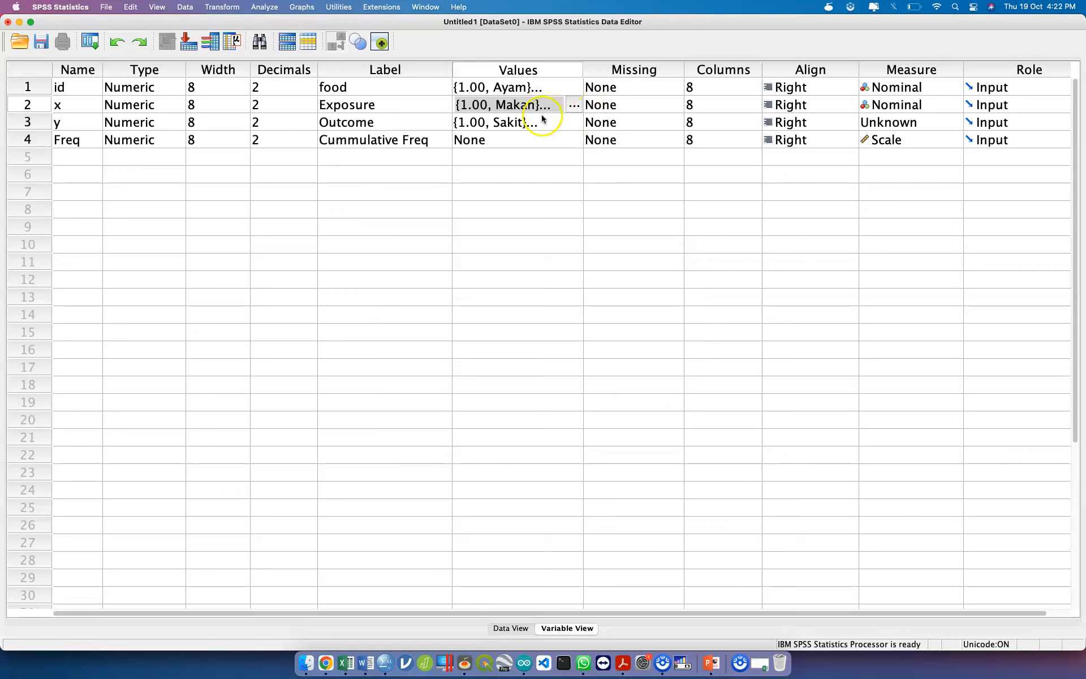
click(574, 122)
click(574, 122)
click(601, 401)
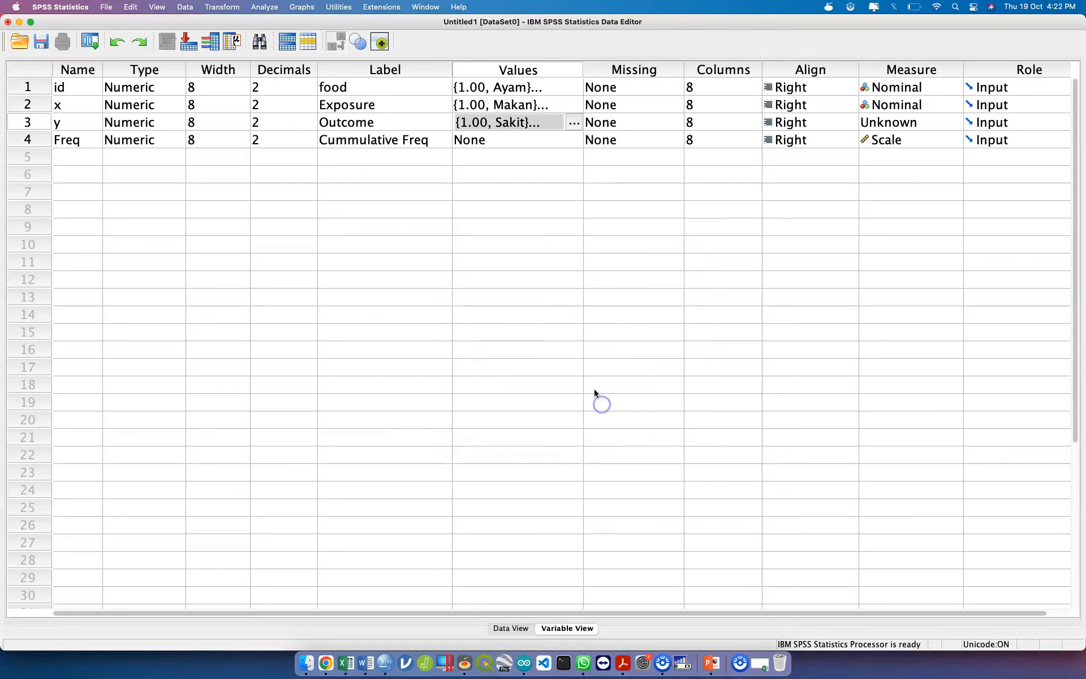
Set the measurement level of variable y to Nominal
click(888, 123)
click(897, 154)
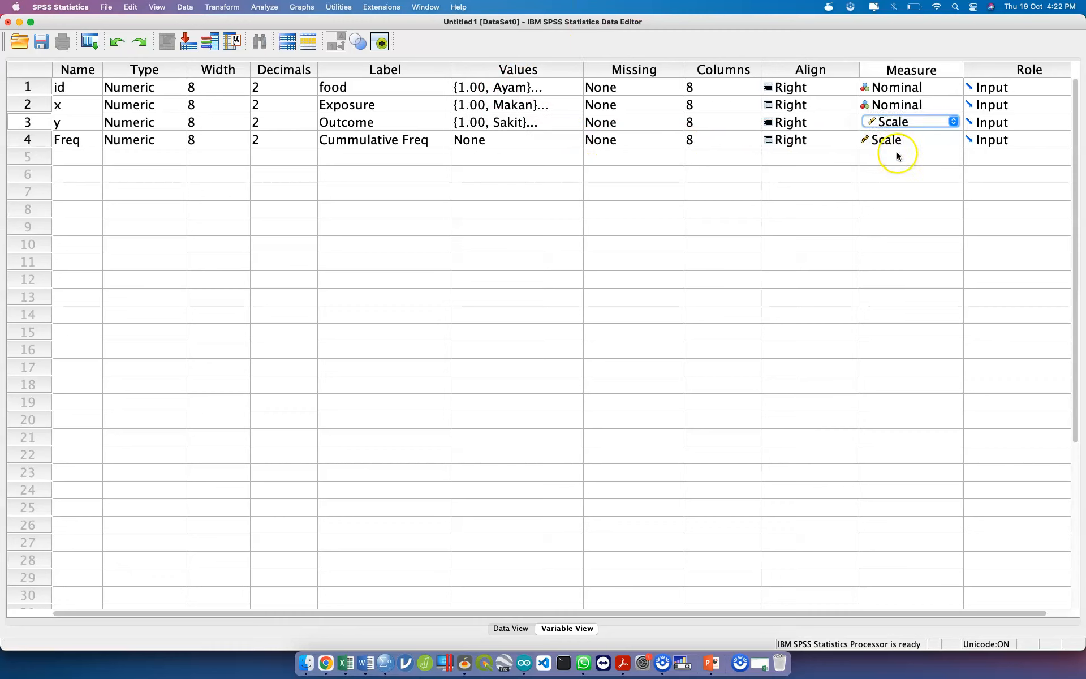
click(821, 183)
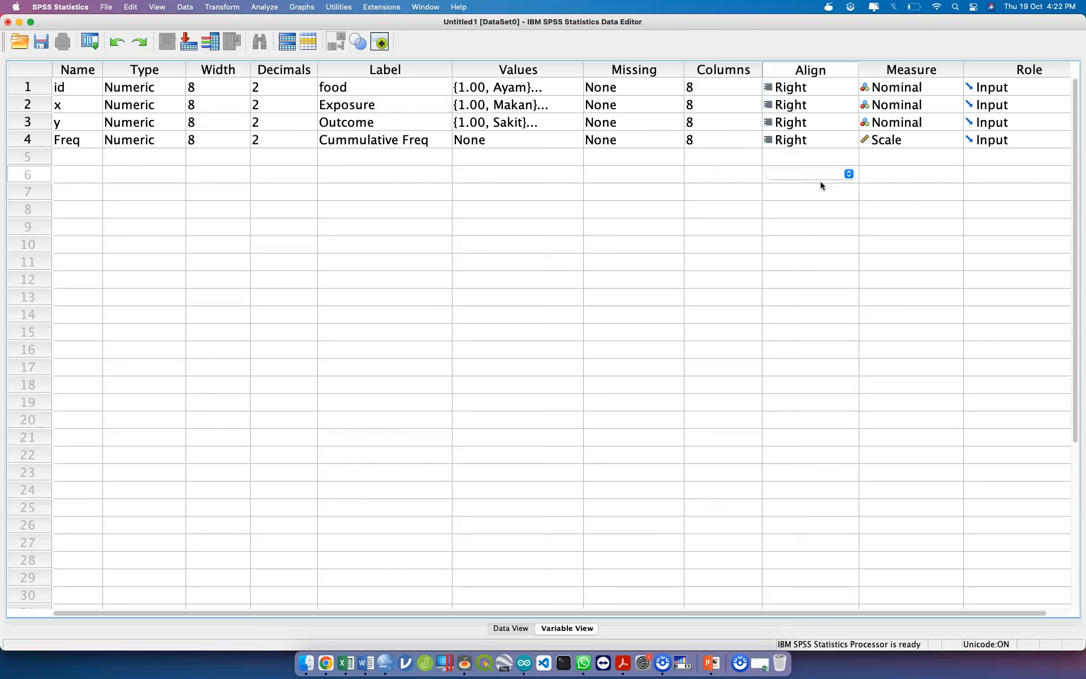
Enter Ayam as the id of the first four cases in the data grid
click(517, 629)
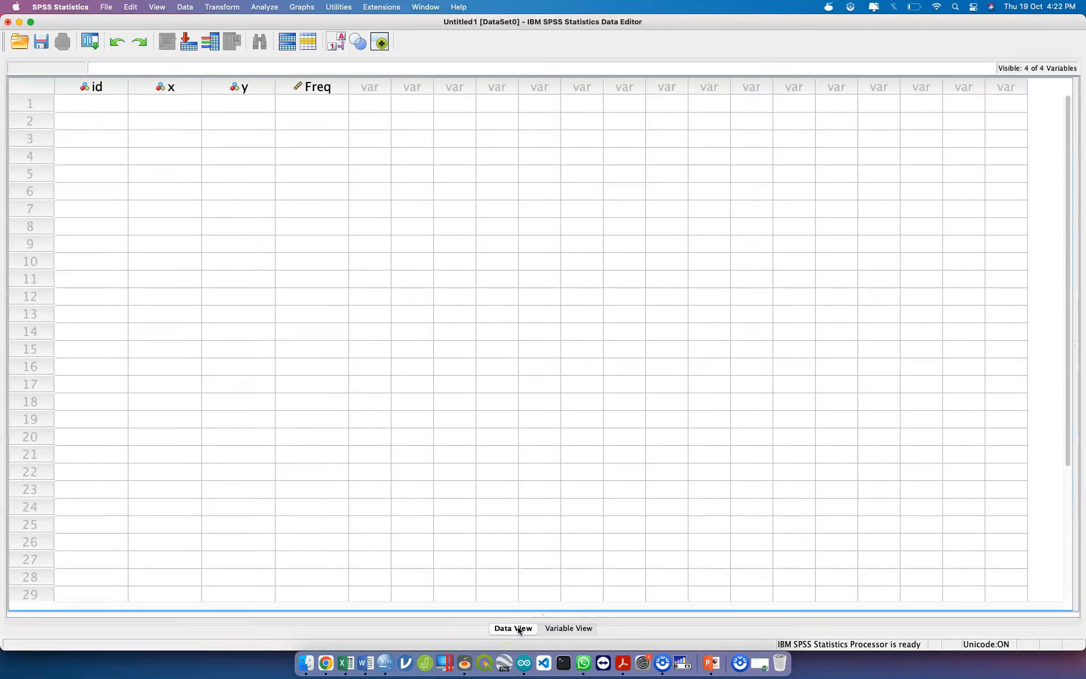
click(137, 335)
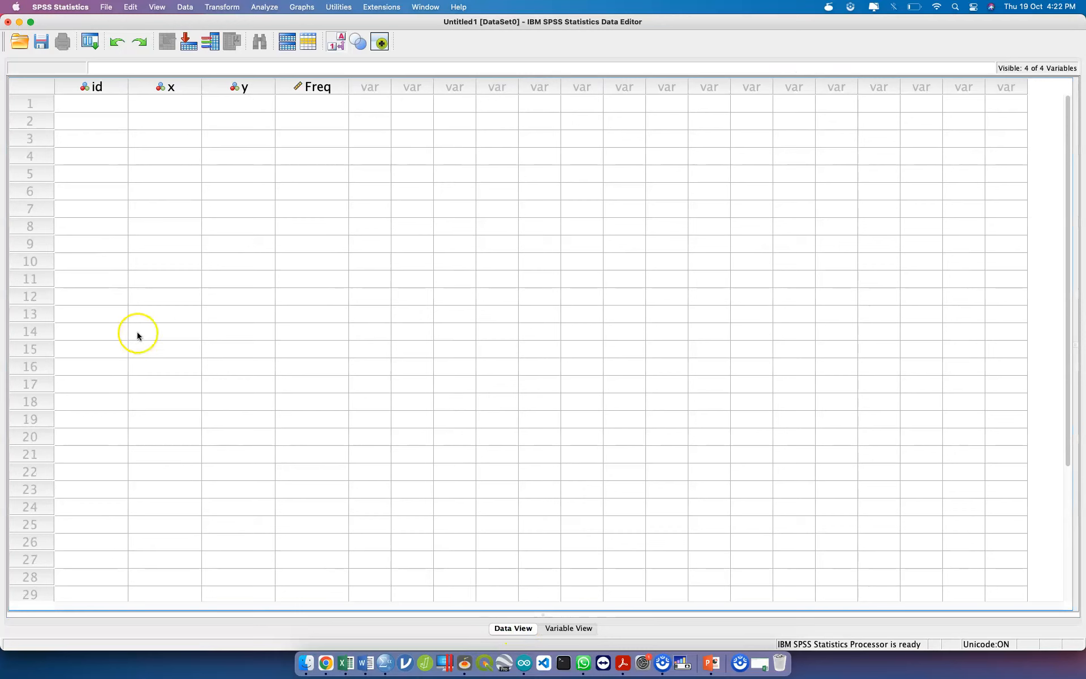
click(97, 106)
text(Ayam)
key(Return)
text(Ayam)
key(Return)
text(Ayam)
key(Return)
text(Ayam)
key(Return)
Fill in case 1 with x = 1 (Makan) and y = 2 (Tidak Sakit)
key(Up)
key(Up)
key(Up)
key(Up)
key(Right)
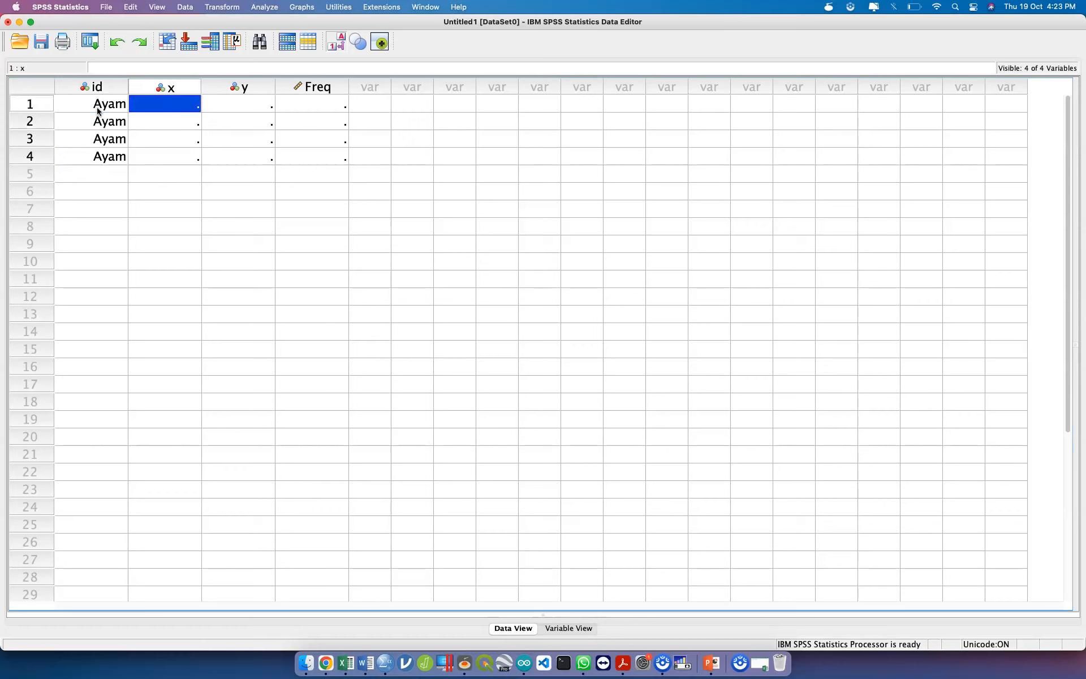
text(1)
key(Tab)
text(2)
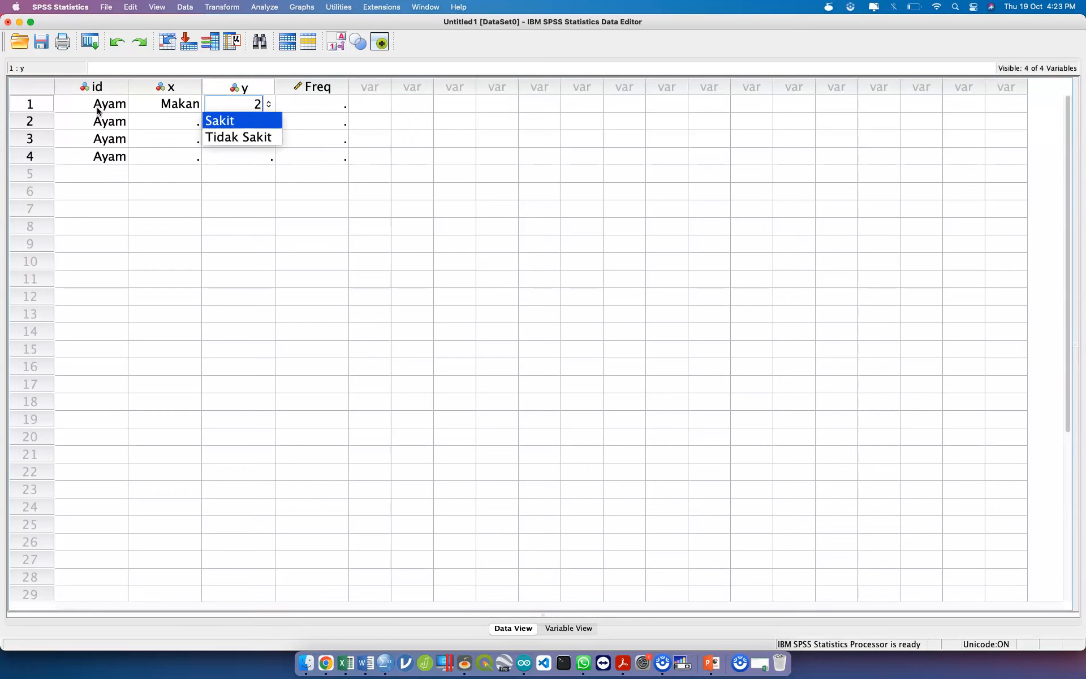
Display numeric codes instead of value labels and fill in case 2 with x = 1 and y = 1
click(143, 97)
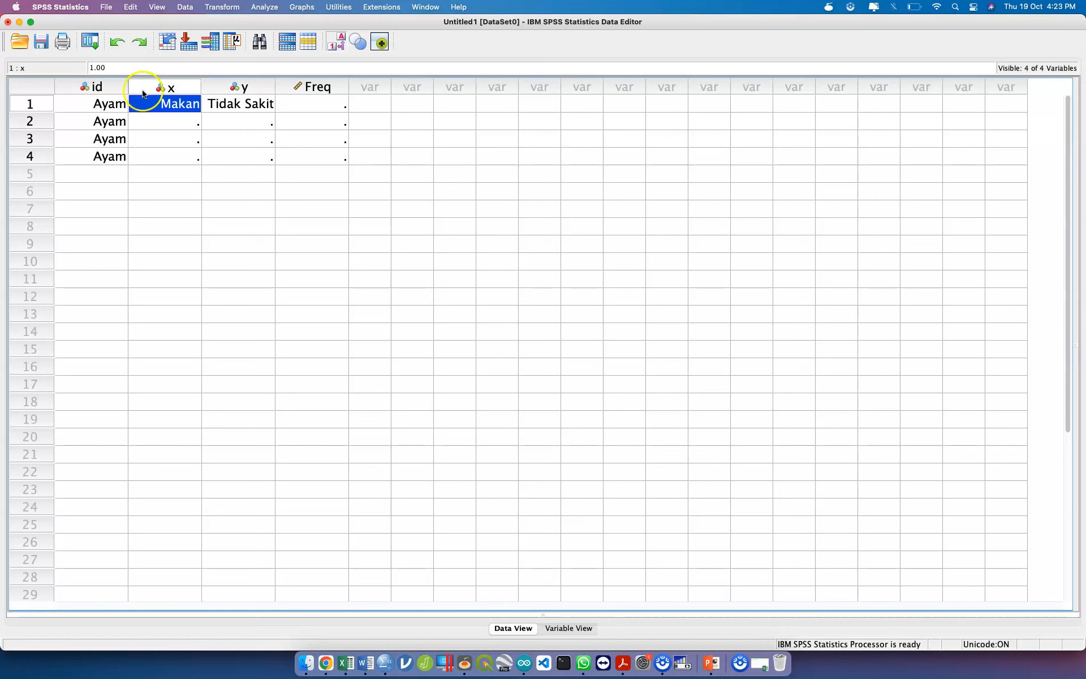
click(336, 41)
click(170, 123)
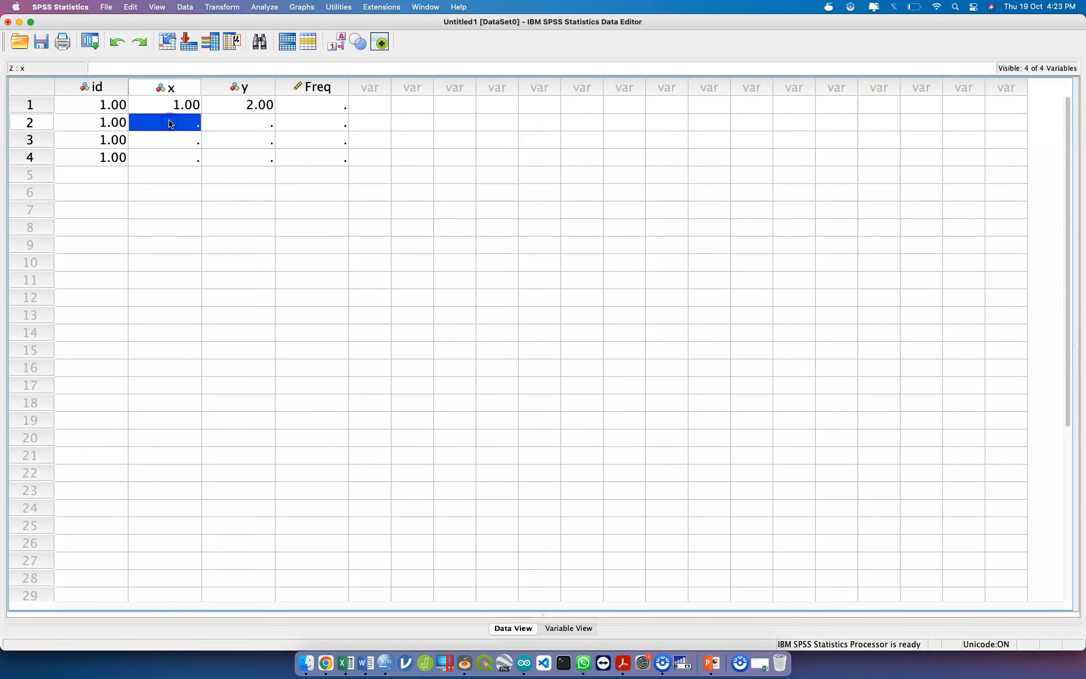
text(1)
key(Tab)
text(1)
key(Return)
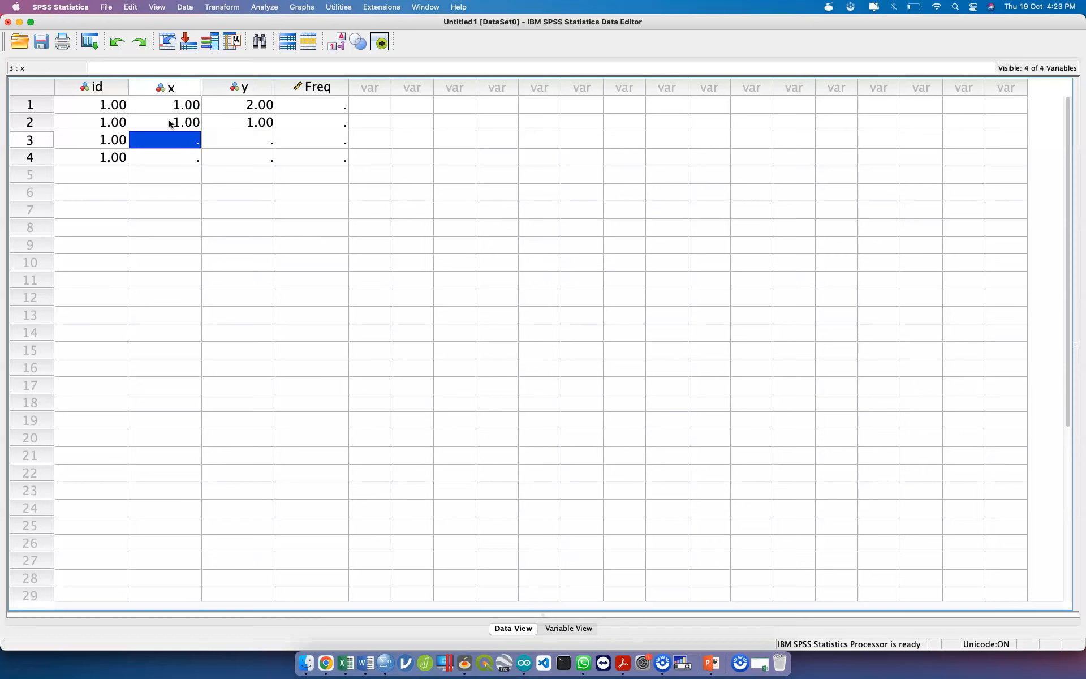
Fill in case 3 with x = 2, y = 1 and case 4 with x = 2, y = 2
text(2)
key(Tab)
text(1)
key(Return)
text(2)
key(Tab)
text(2)
key(Return)
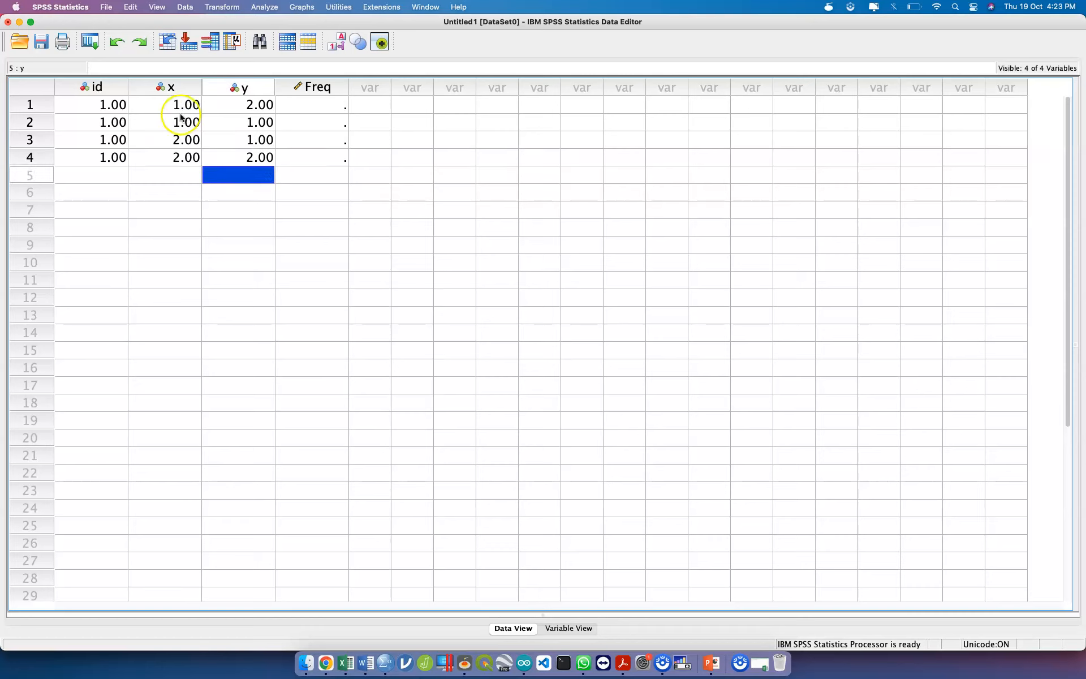
Display the value labels again and select the Freq cell of the Makan and Sakit case
click(340, 43)
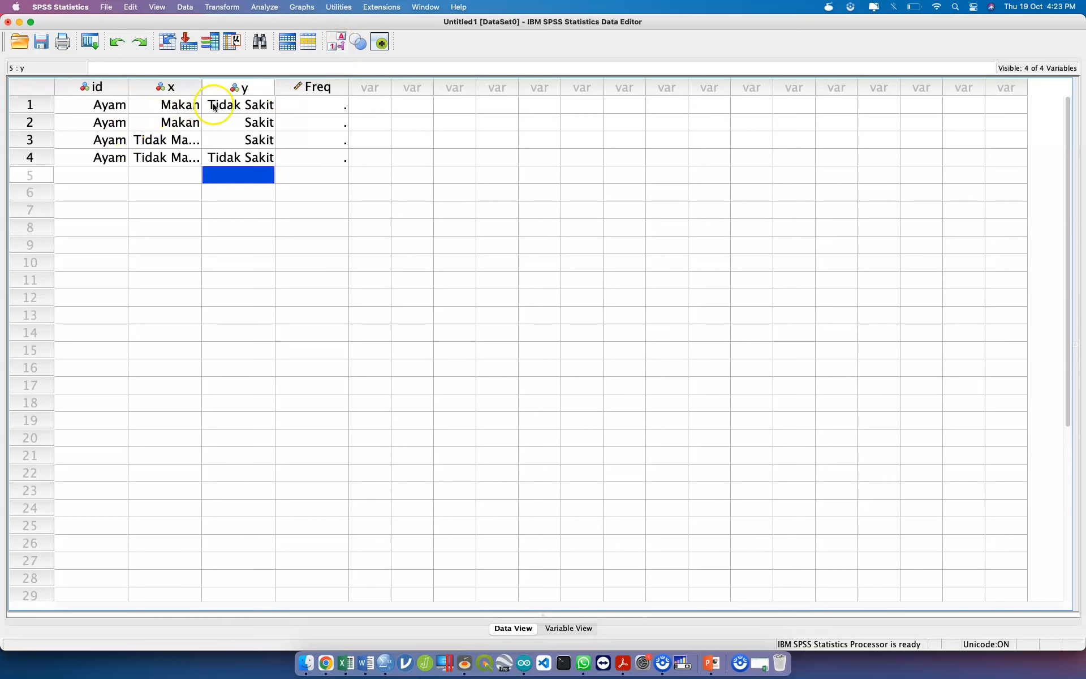
click(295, 109)
click(192, 123)
click(253, 135)
click(317, 120)
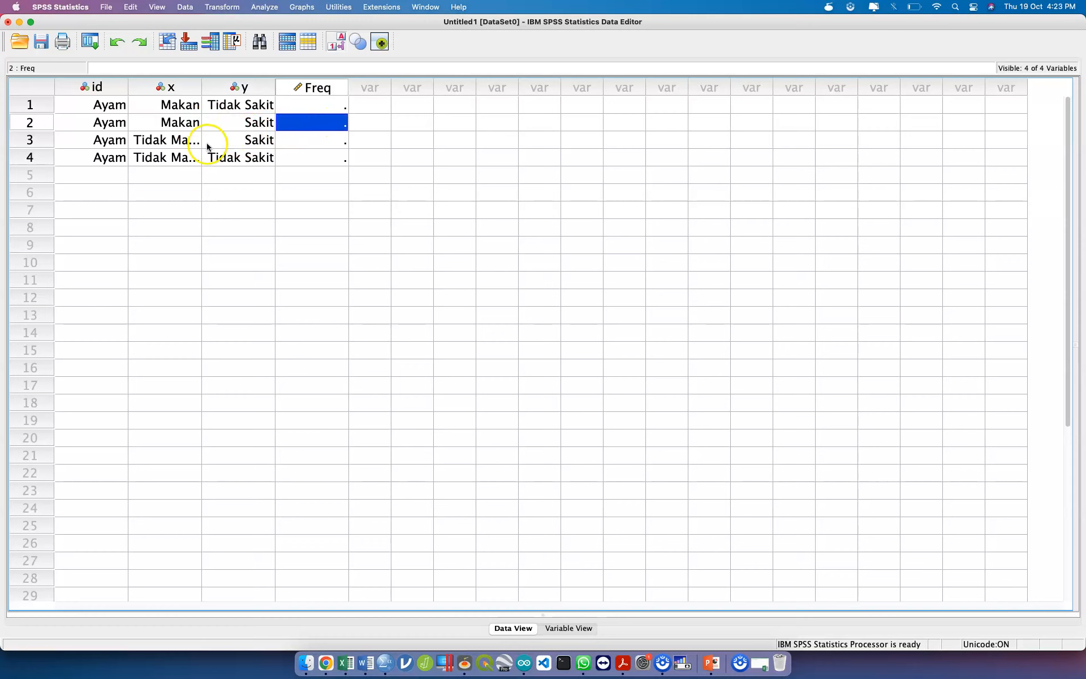
Display numeric codes instead of value labels and set y to 1 in case 1
click(191, 107)
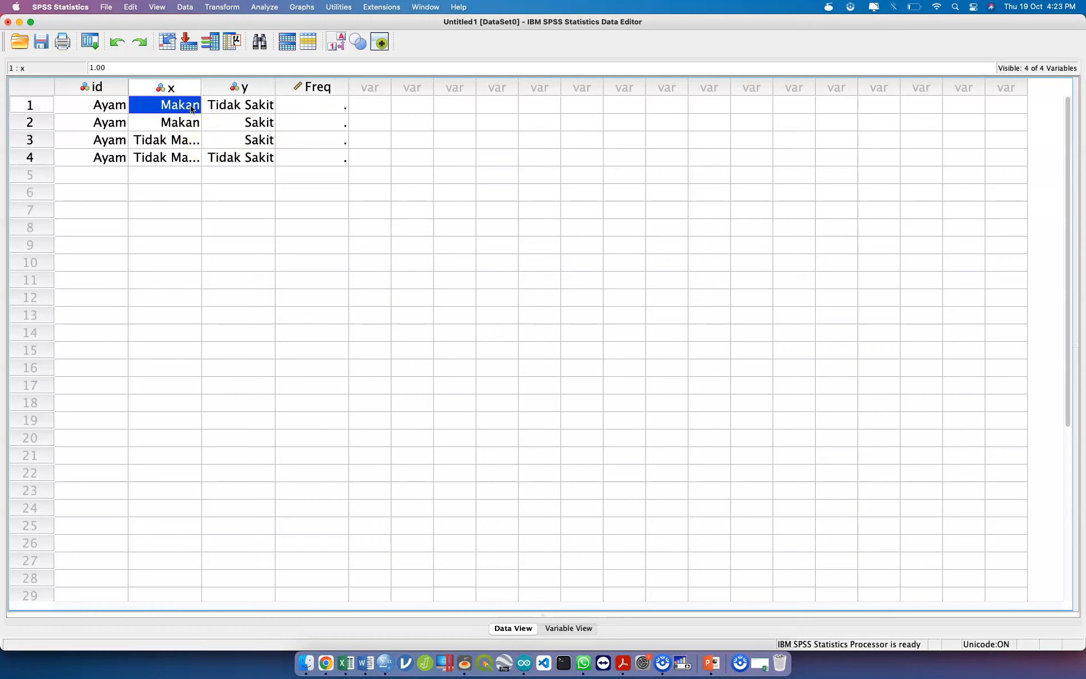
click(236, 110)
click(338, 42)
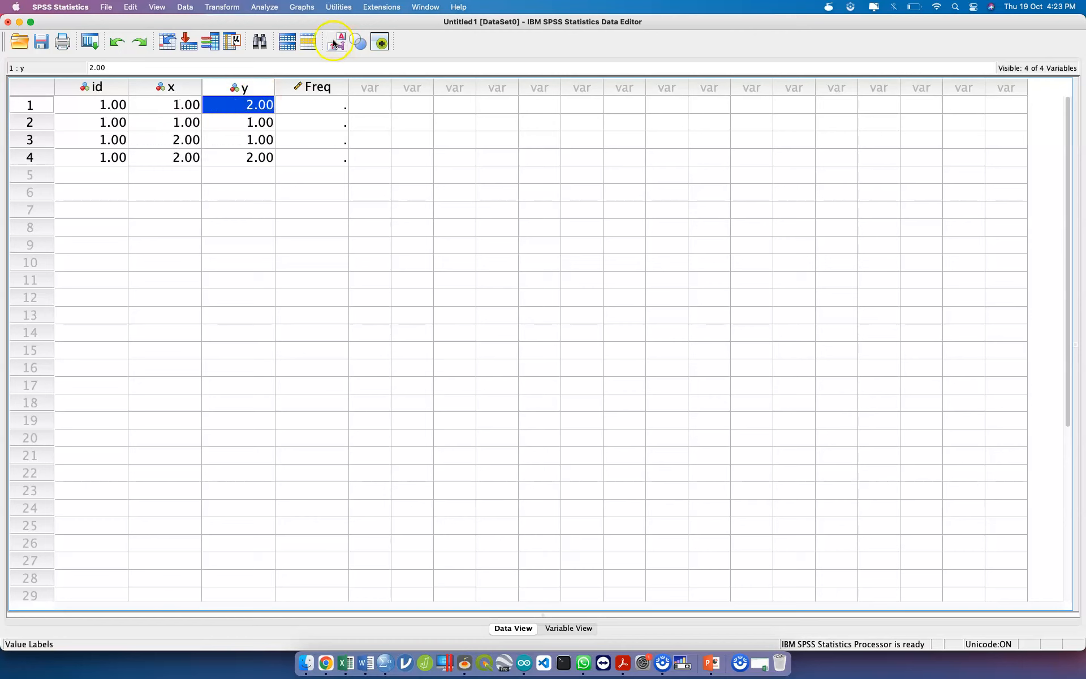
text(1)
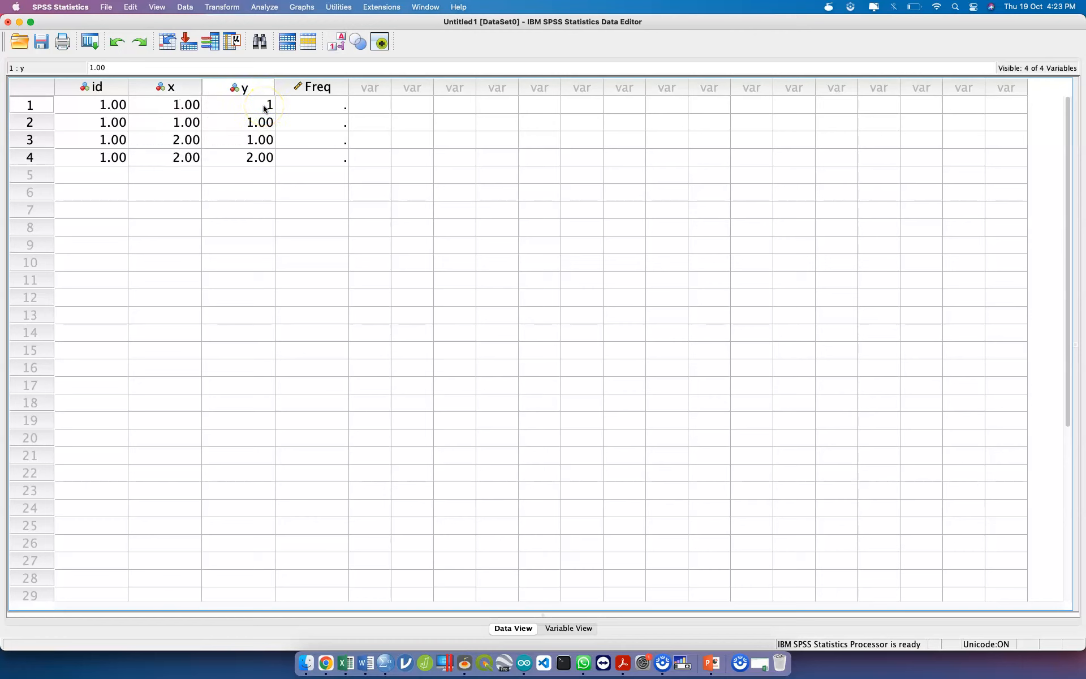
key(Return)
Fill in case 2 with x = 1 and y = 2
key(Left)
text(1)
key(Tab)
text(2)
key(Tab)
key(Return)
Re-enter case 3 with x = 2 and y = 1
key(Left)
key(Left)
text(2)
key(Tab)
text(2)
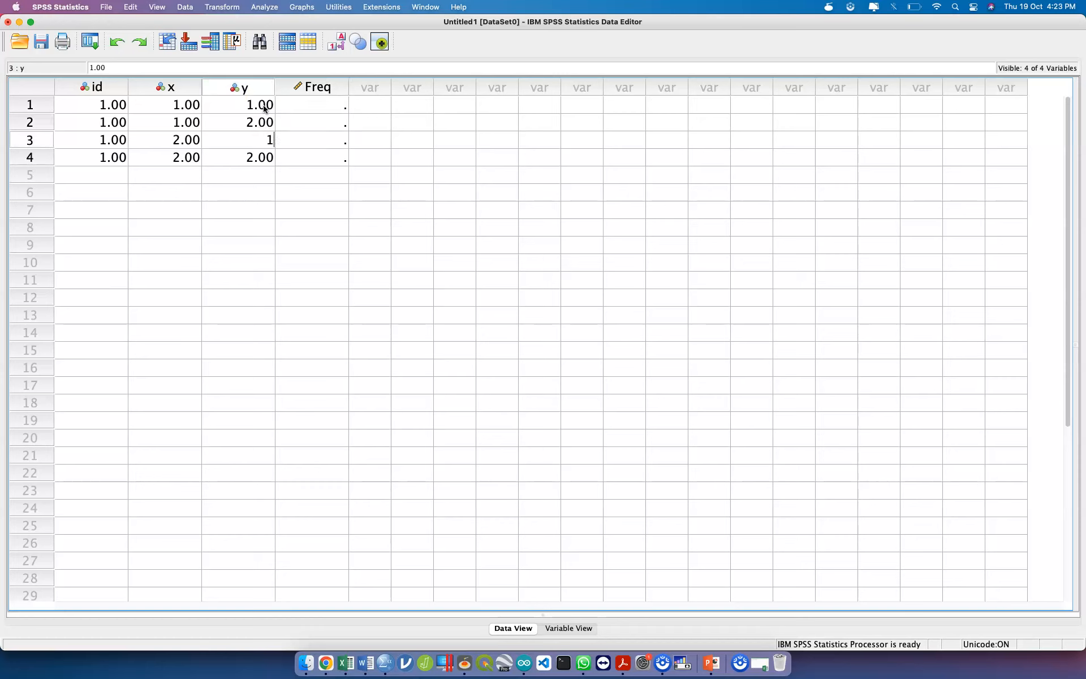
key(Return)
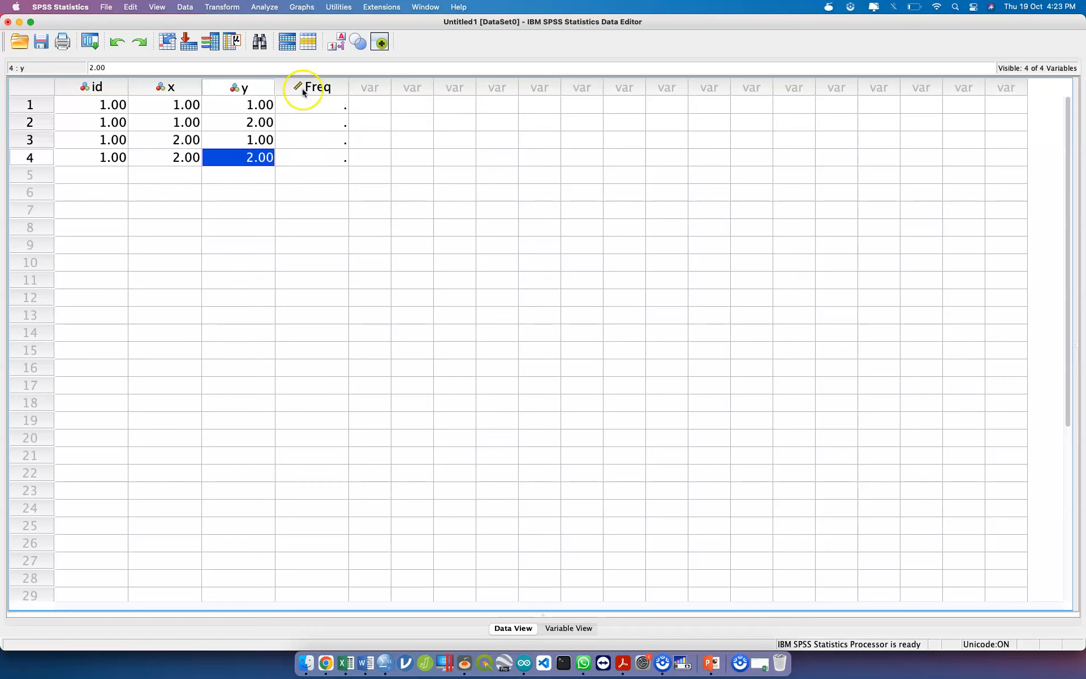
Display the value labels and widen the x column so that Tidak Makan fits completely
click(336, 43)
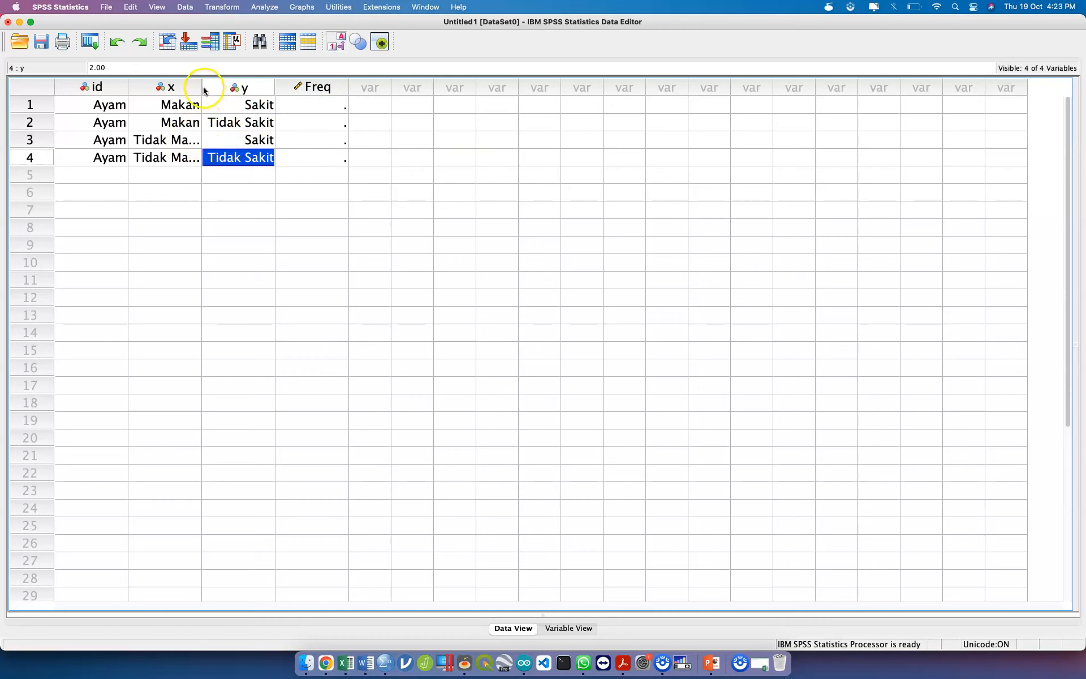
drag(202, 87, 236, 87)
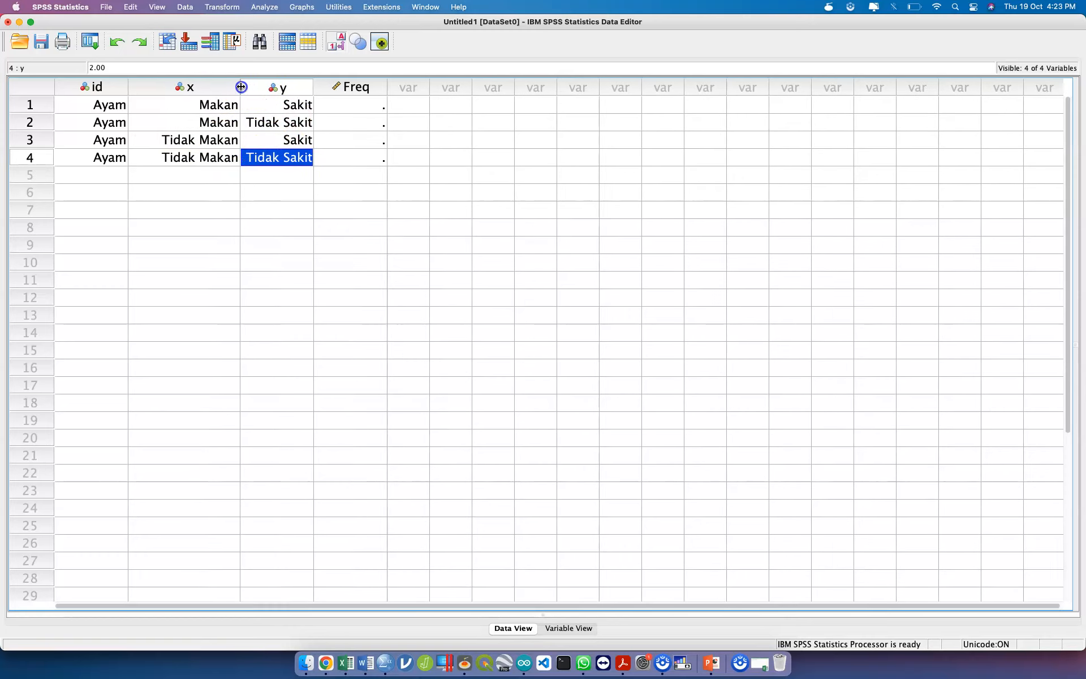
click(335, 43)
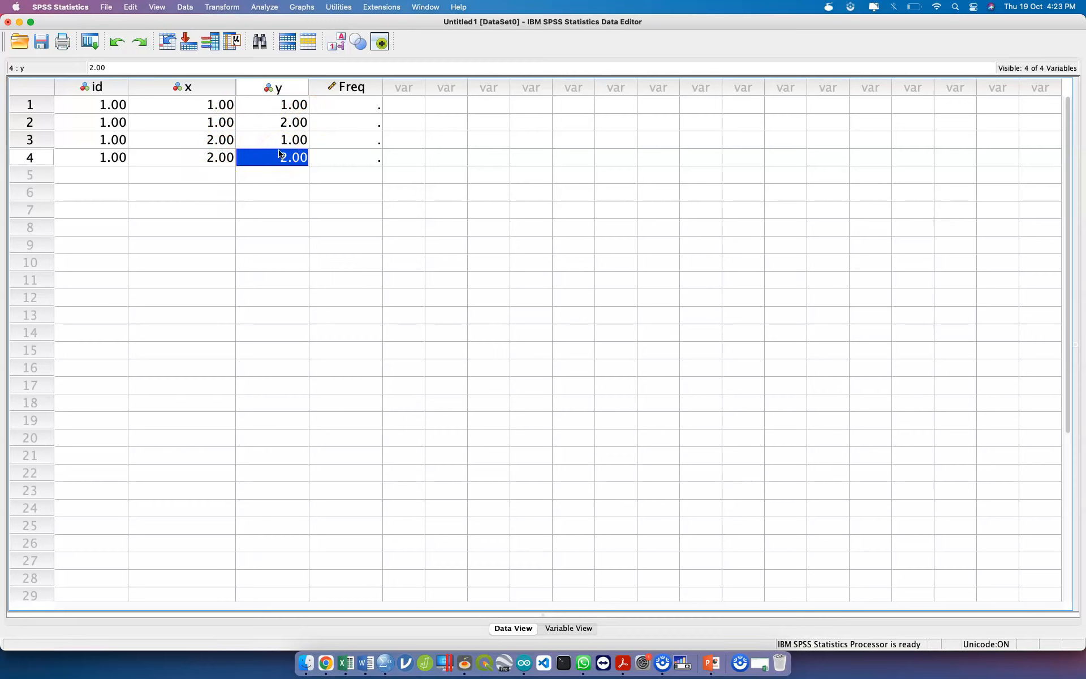
click(342, 44)
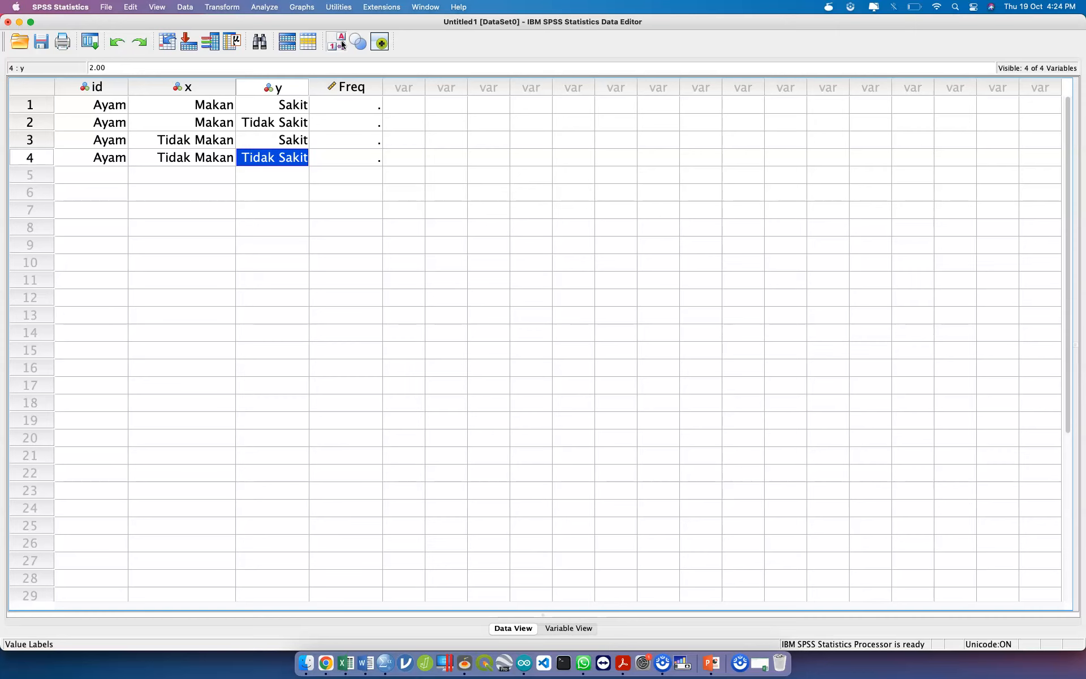
Shrink the SPSS data window, switch to the Food Exercise Saya Punya sheet in Chrome and narrow its window to sit beside the dataset
click(31, 21)
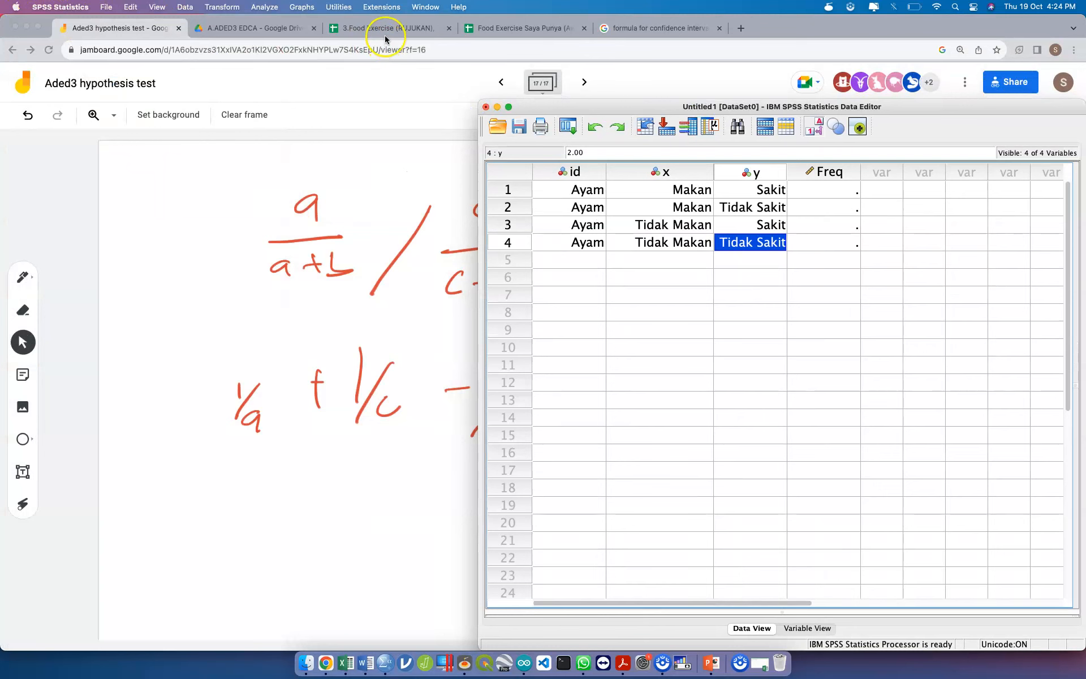
click(505, 27)
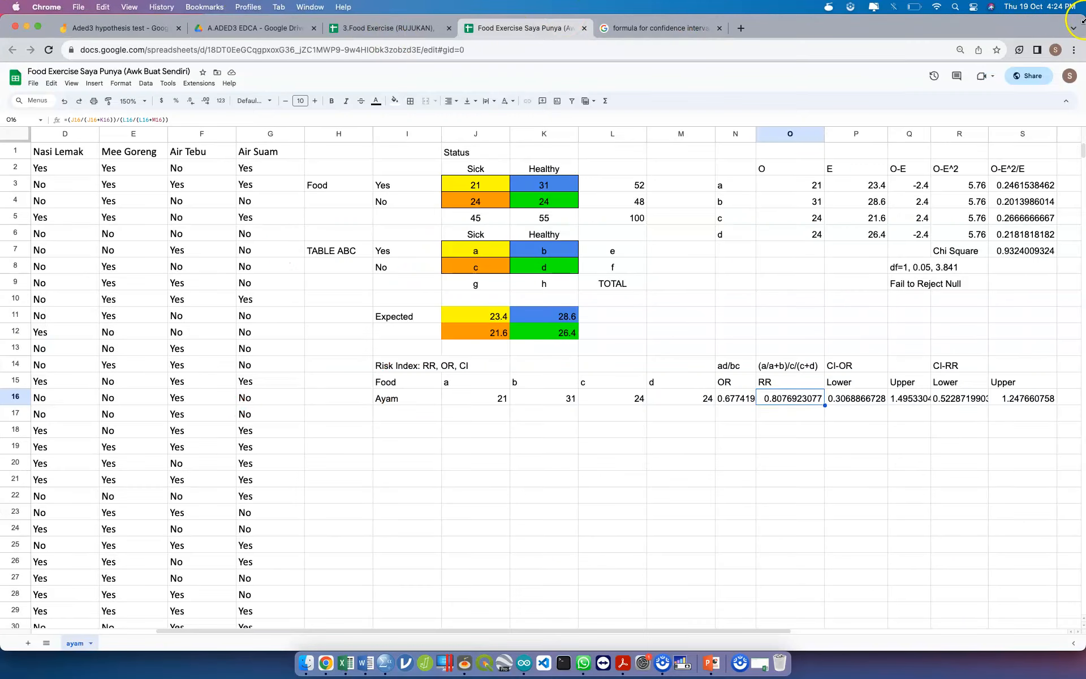
drag(1081, 20, 532, 23)
scroll(394, 202, right, 18)
scroll(394, 201, left, 12)
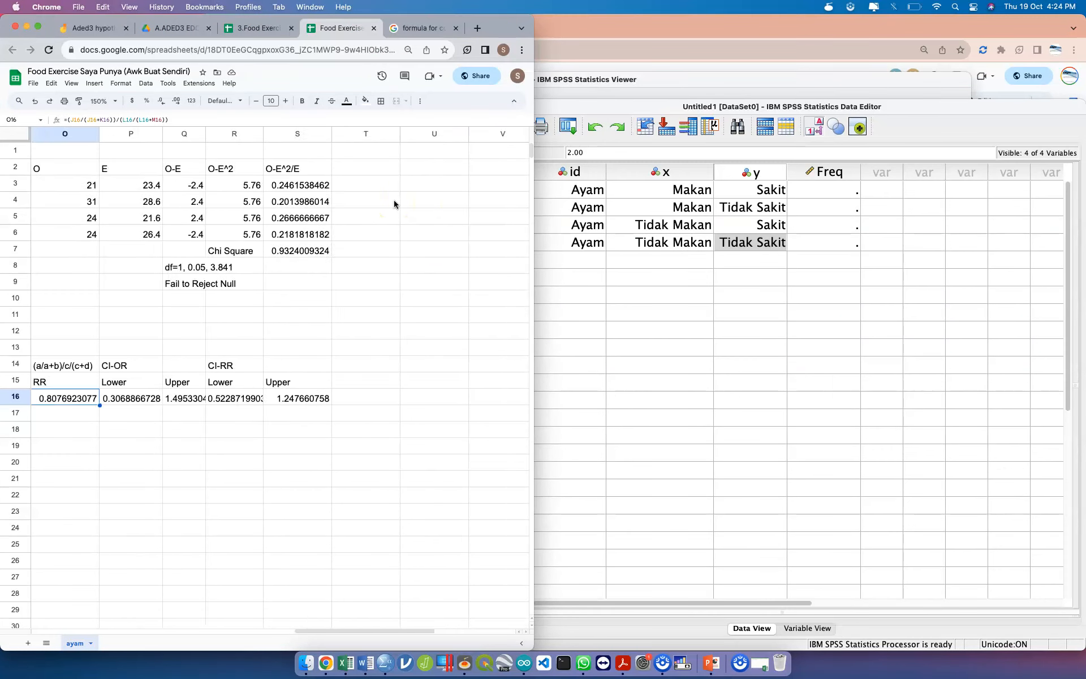
Enter the Ayam frequencies 21, 31, 24 and 24 in the Freq variable of cases 1 to 4 in SPSS
click(839, 197)
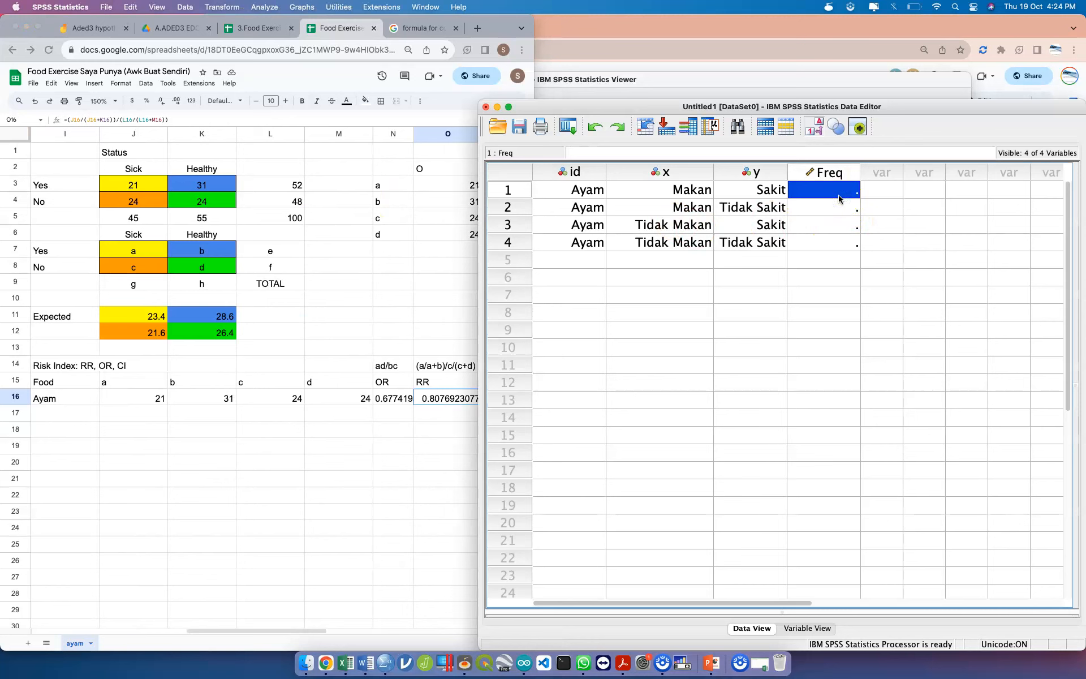
text(21)
key(Return)
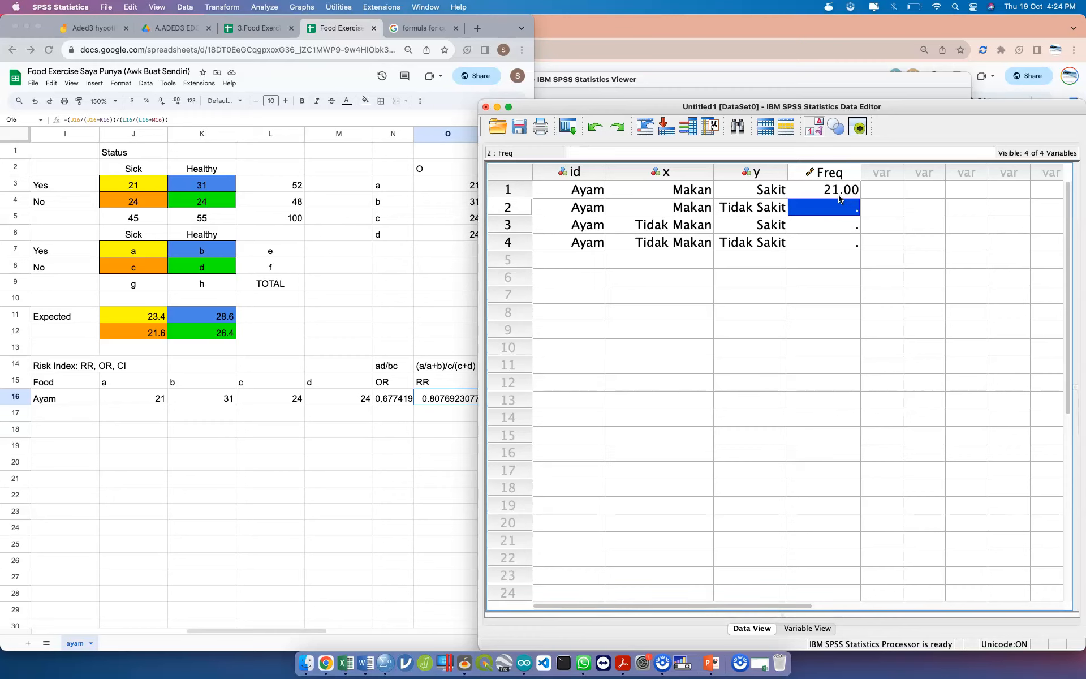
text(31)
key(Return)
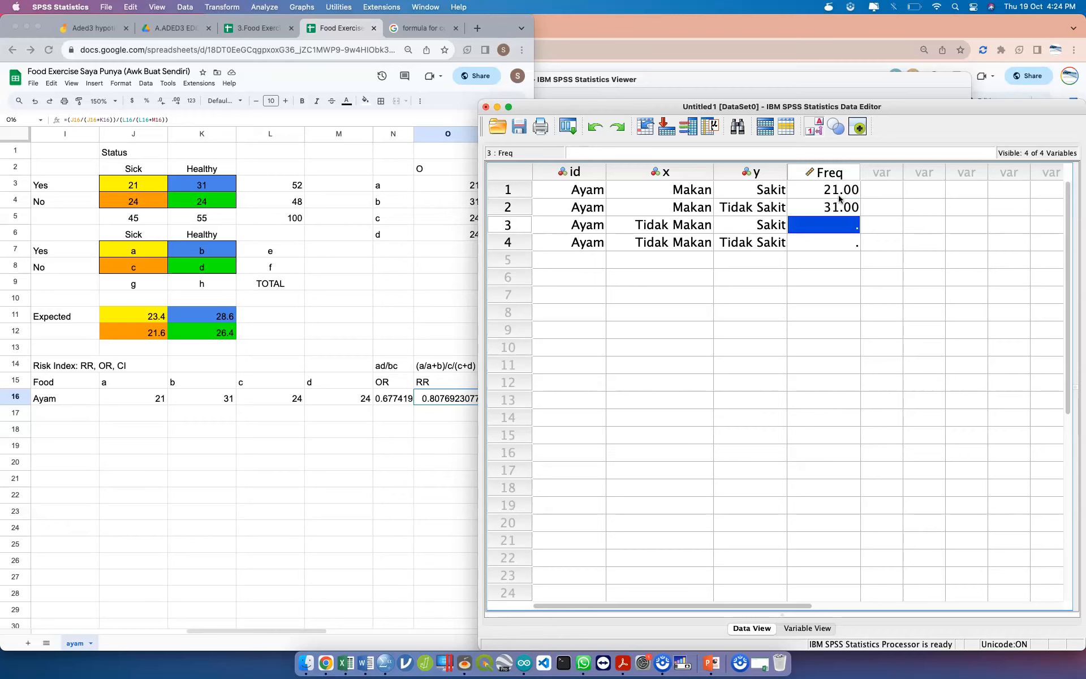
text(24)
key(Return)
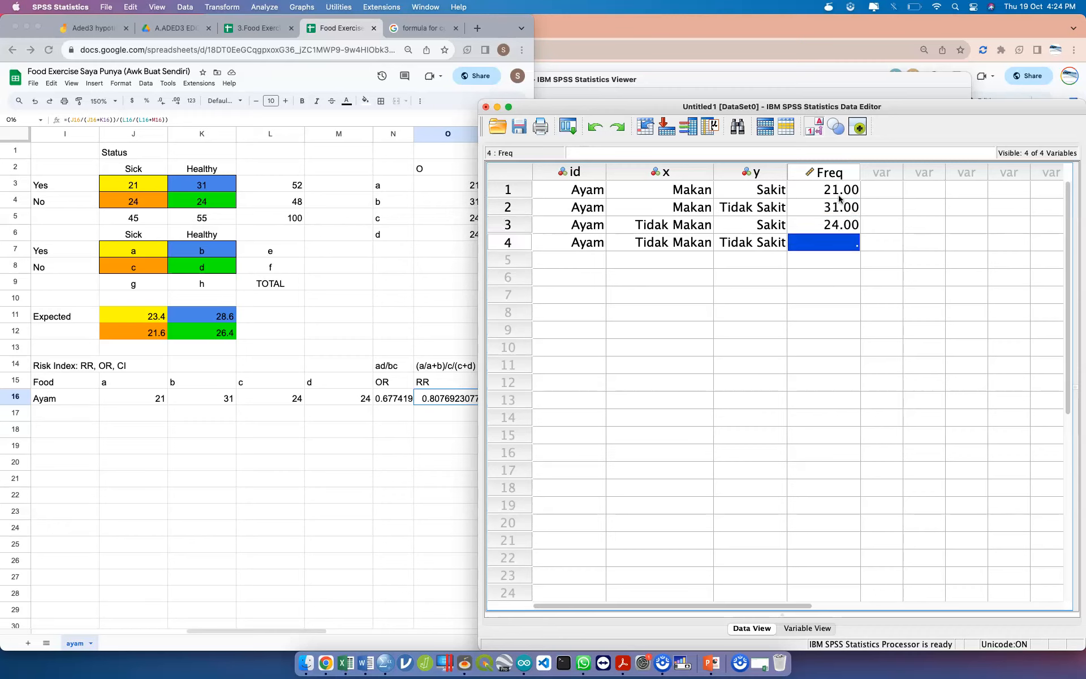
text(24)
key(Return)
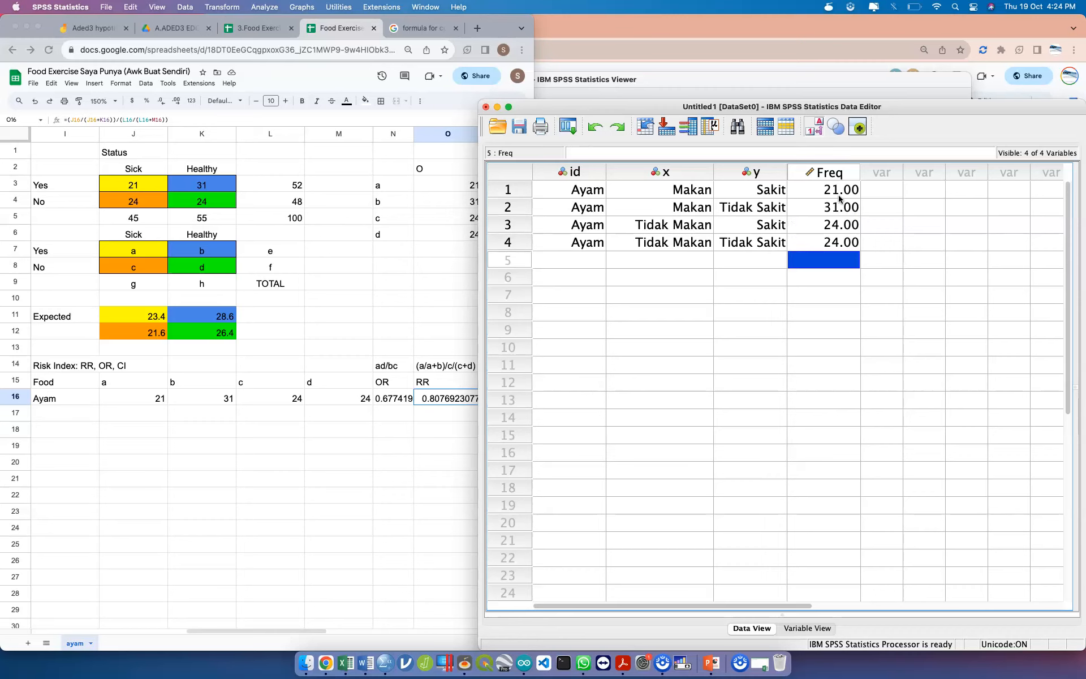
Duplicate the ayam sheet in Google Sheets and rename the copy nasilemak
click(153, 205)
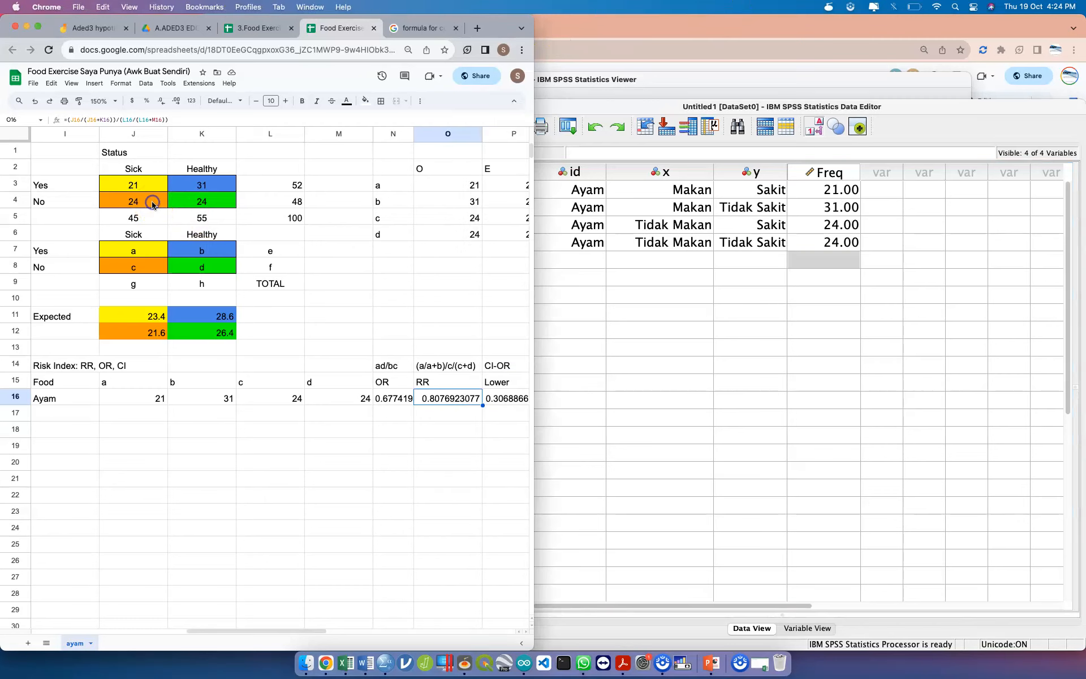
scroll(153, 205, left, 10)
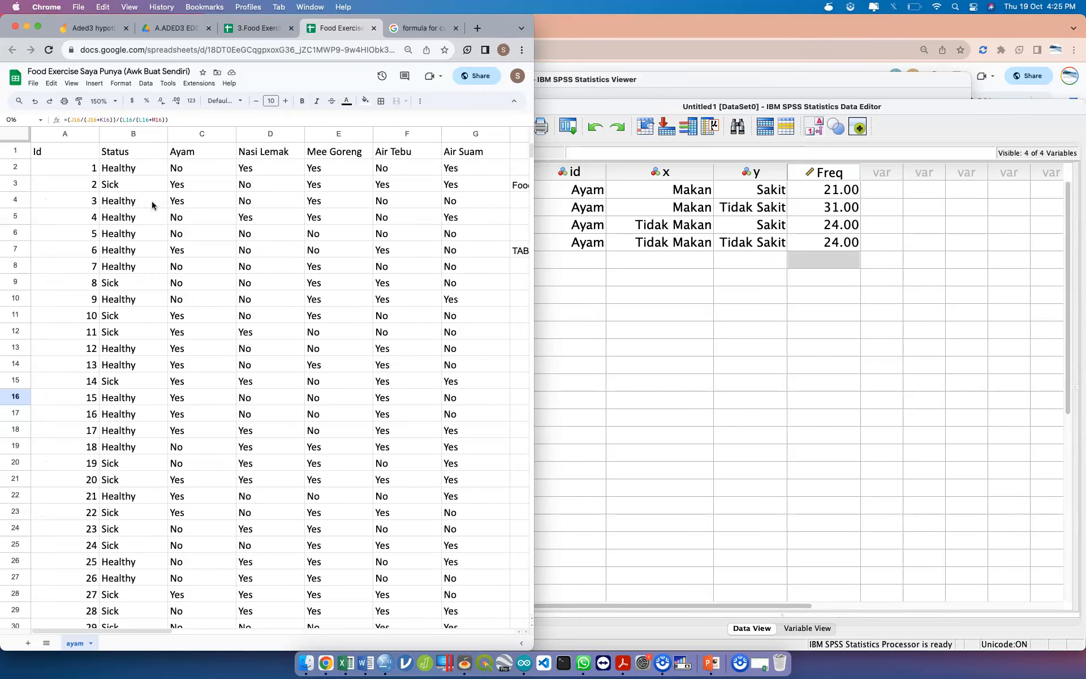
right_click(80, 643)
click(111, 498)
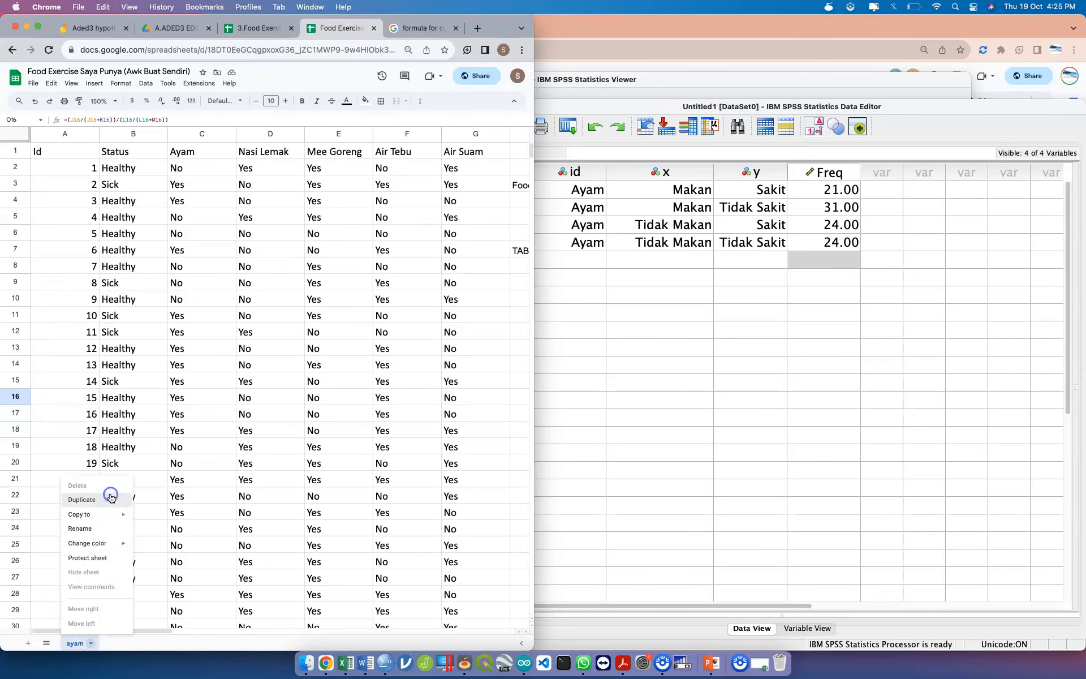
click(125, 650)
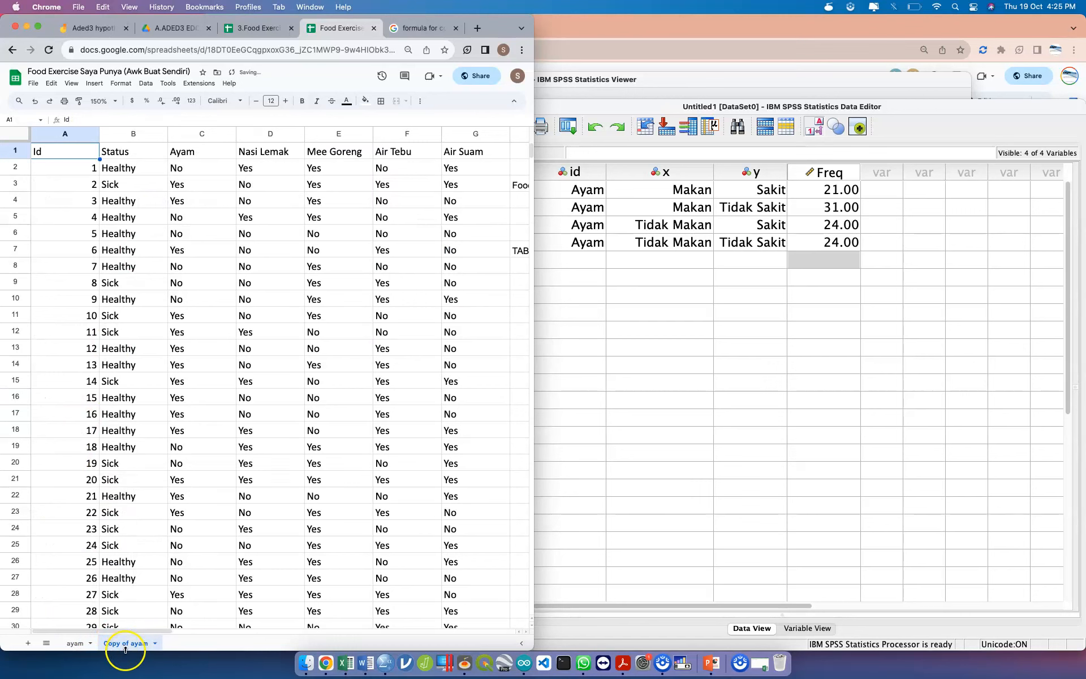
double_click(134, 645)
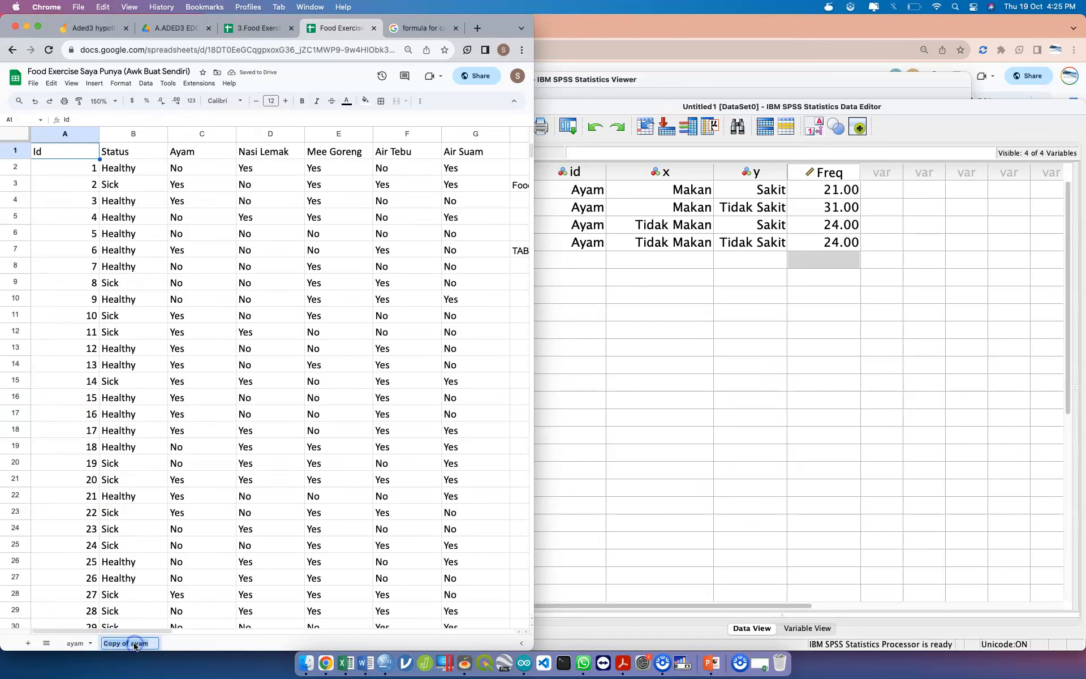
text(nasi lemak)
key(Return)
click(257, 299)
Try to edit the sheet reference before Status in the COUNTIFS formula of J3 on the nasilemak sheet
scroll(284, 314, right, 10)
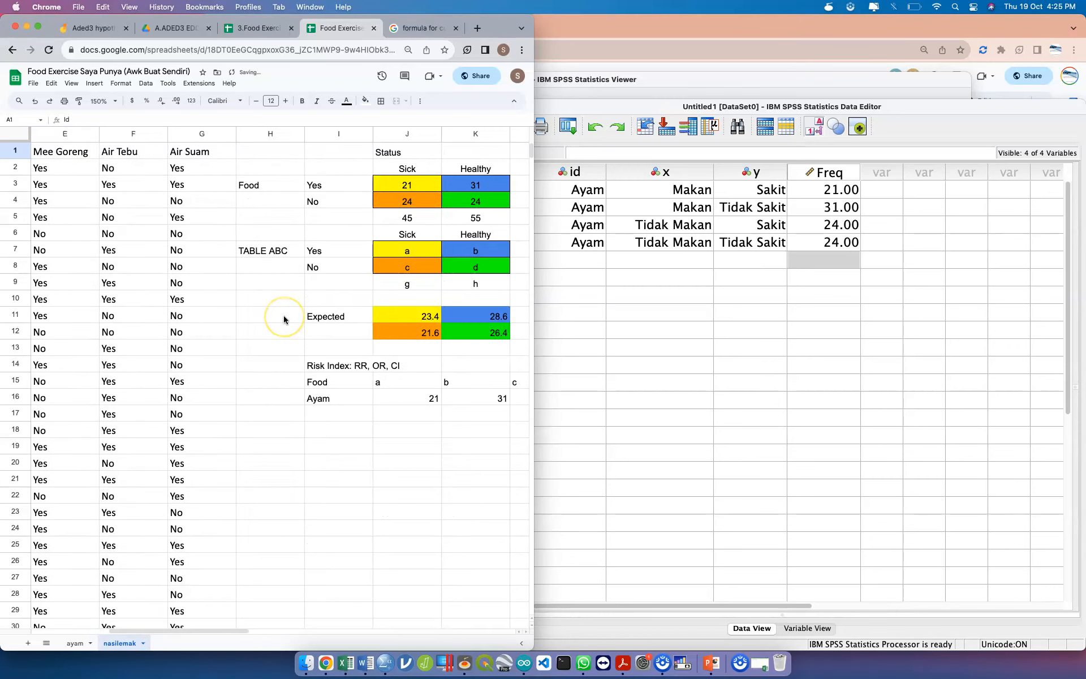
click(281, 180)
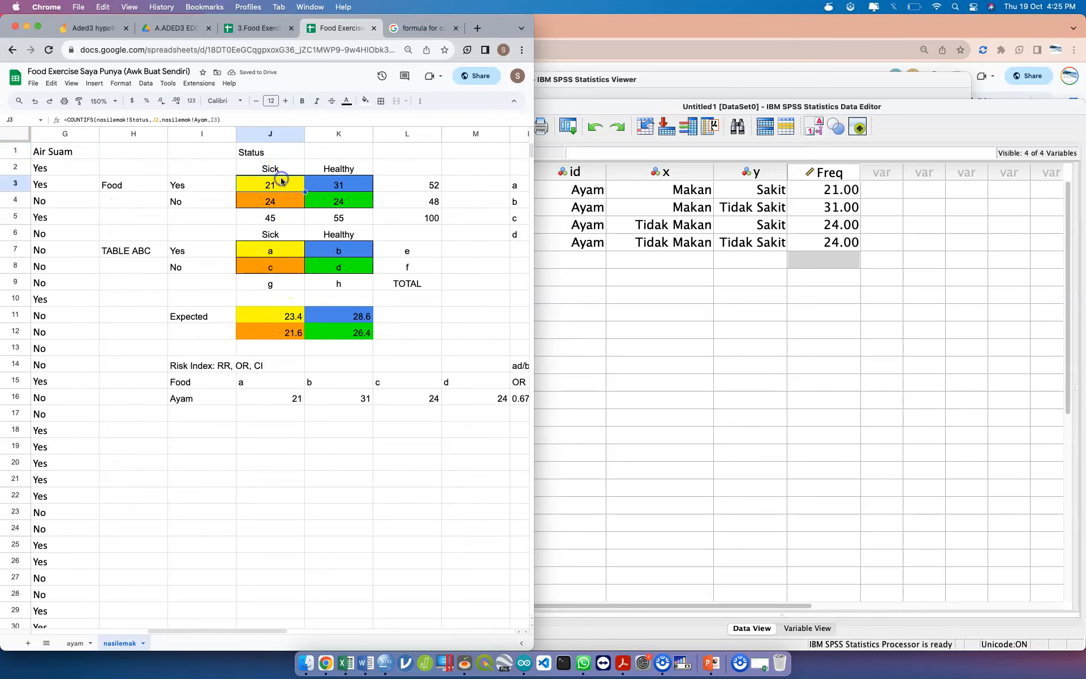
click(192, 119)
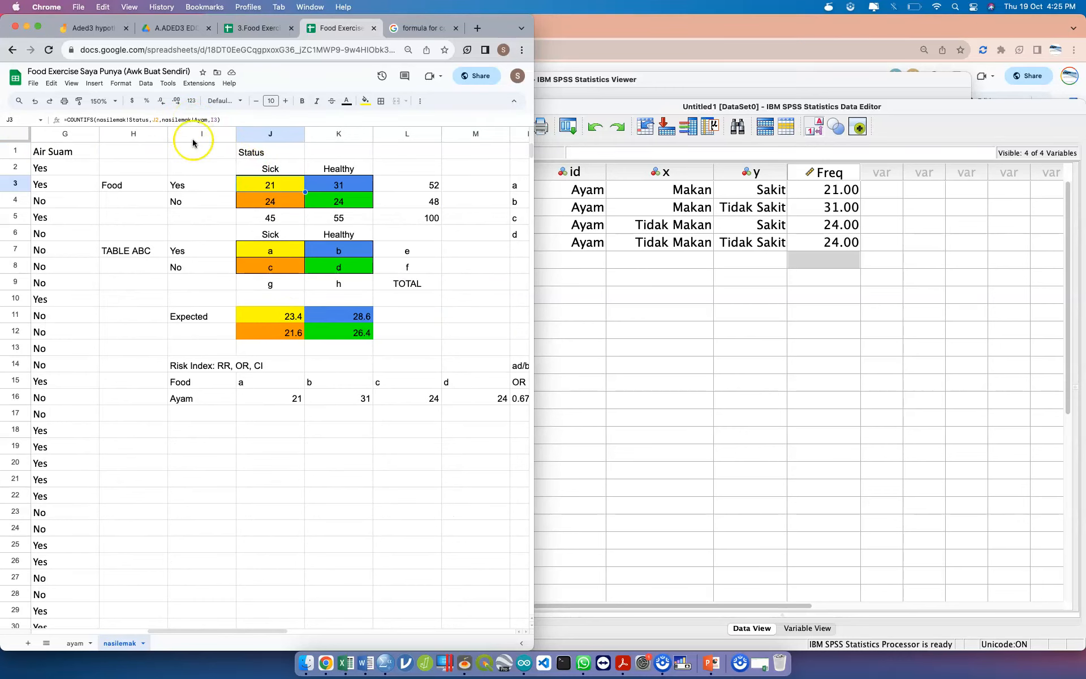
click(126, 119)
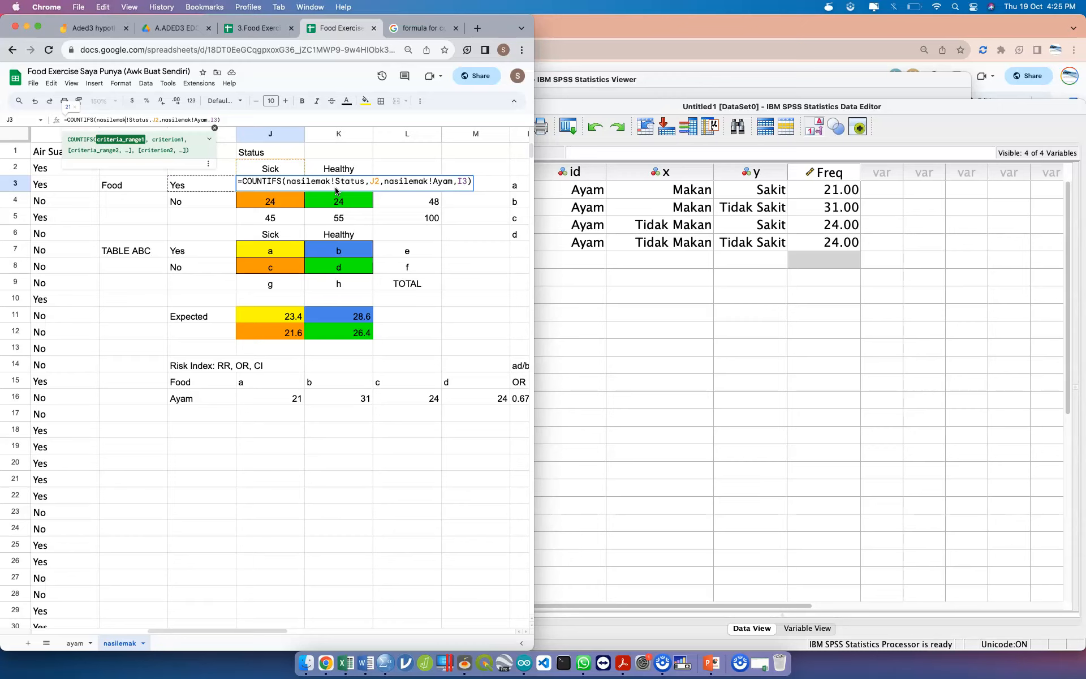
key(BackSpace)
key(Return)
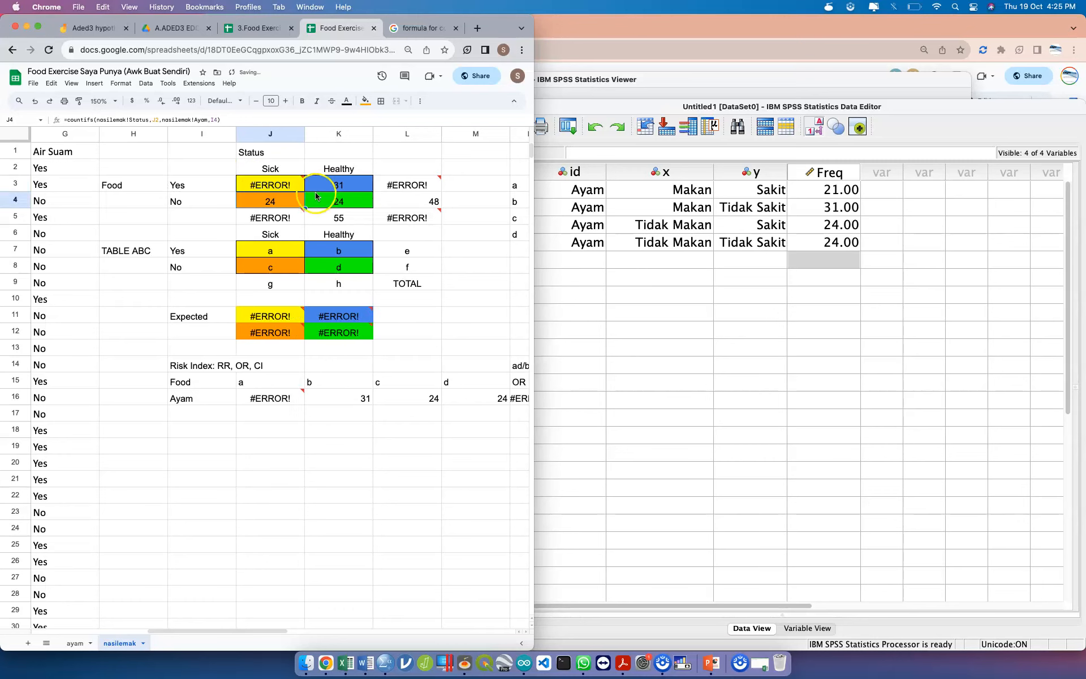
Replace the formula in J3 of the nasilemak sheet with =countifs(Status,J2,NasiLemak,I3)
click(287, 190)
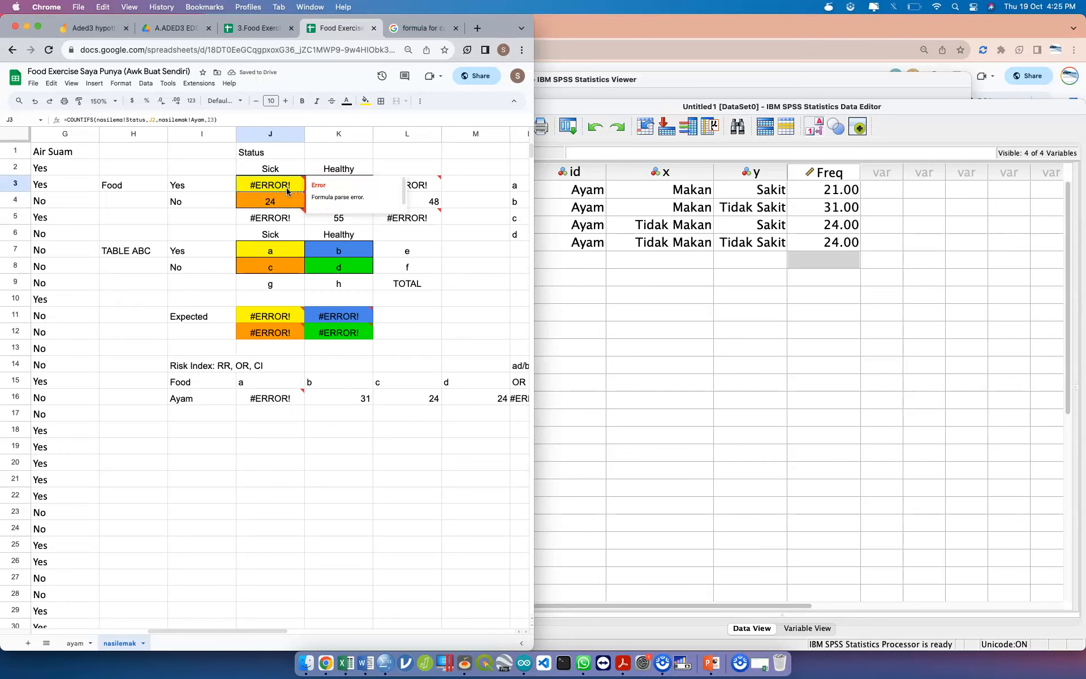
text(=c)
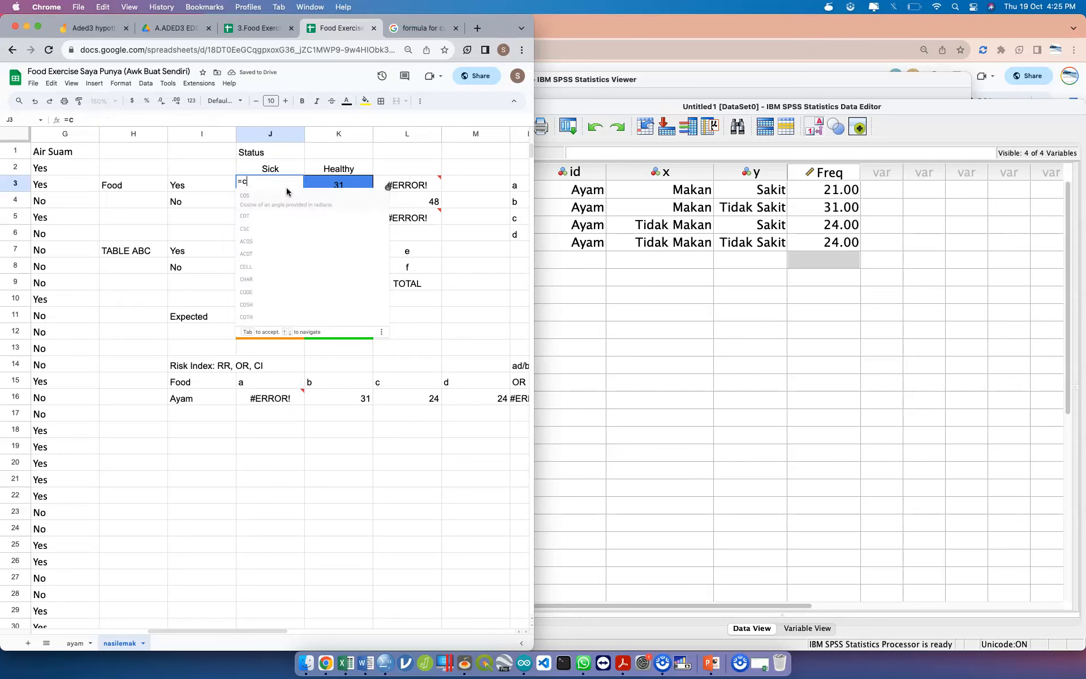
text(ountifs)
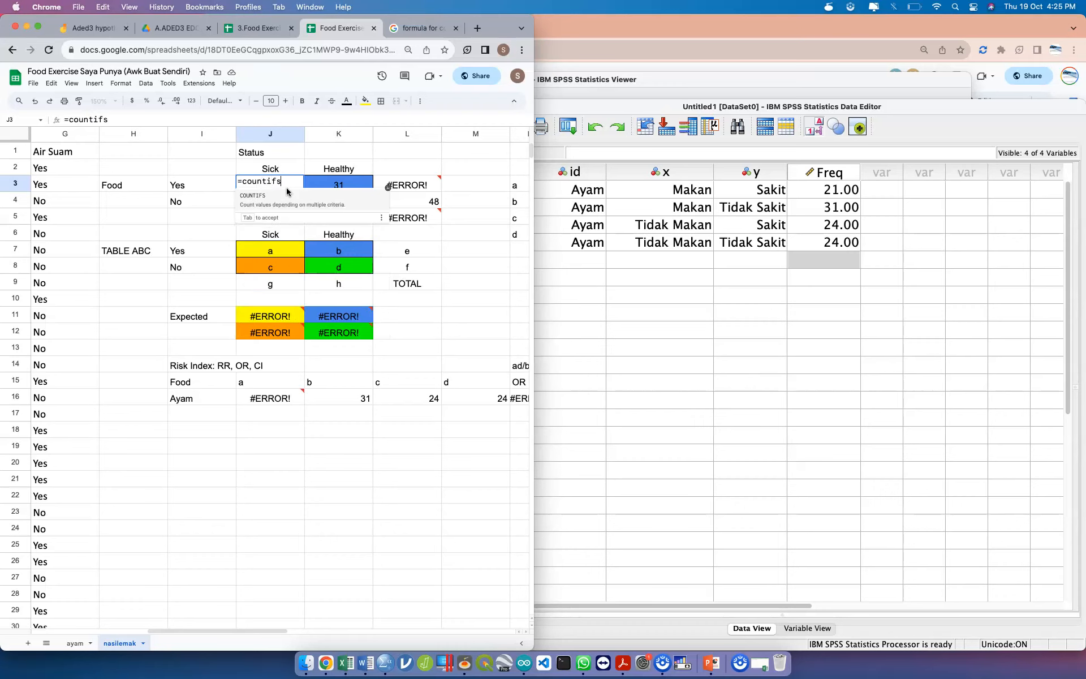
text(()
text(s)
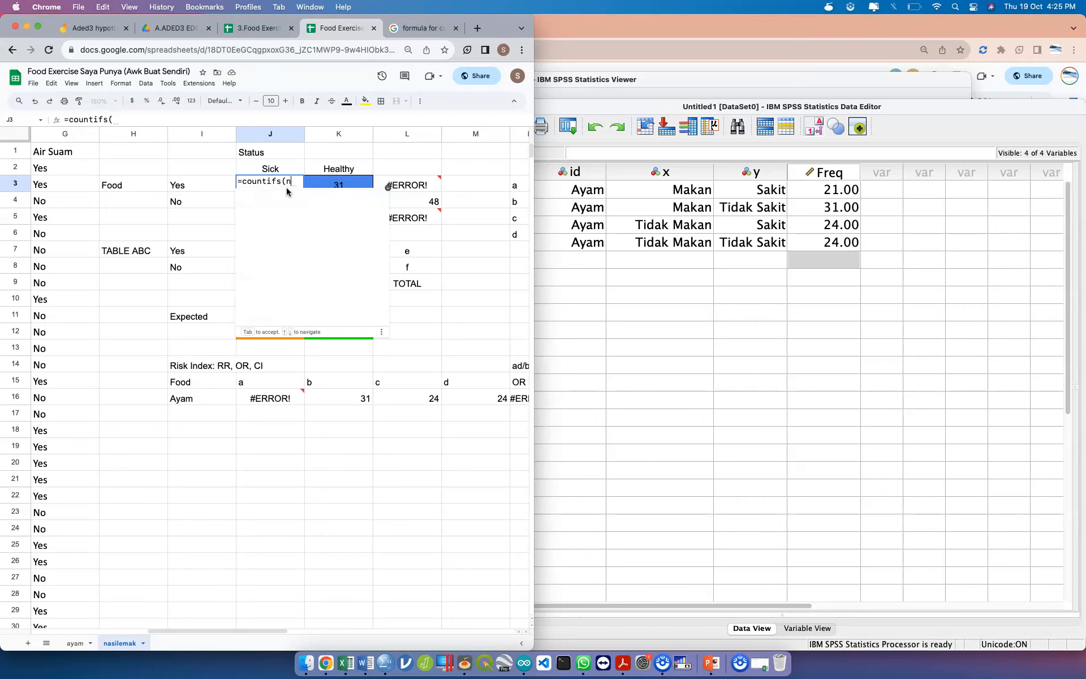
key(Tab)
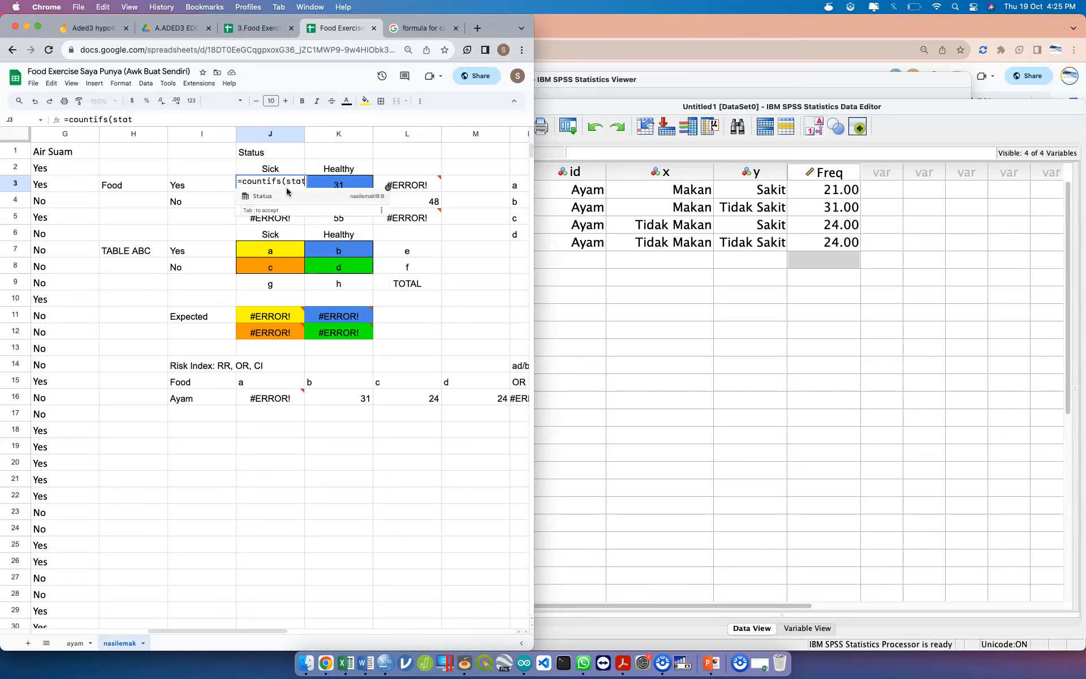
text(,)
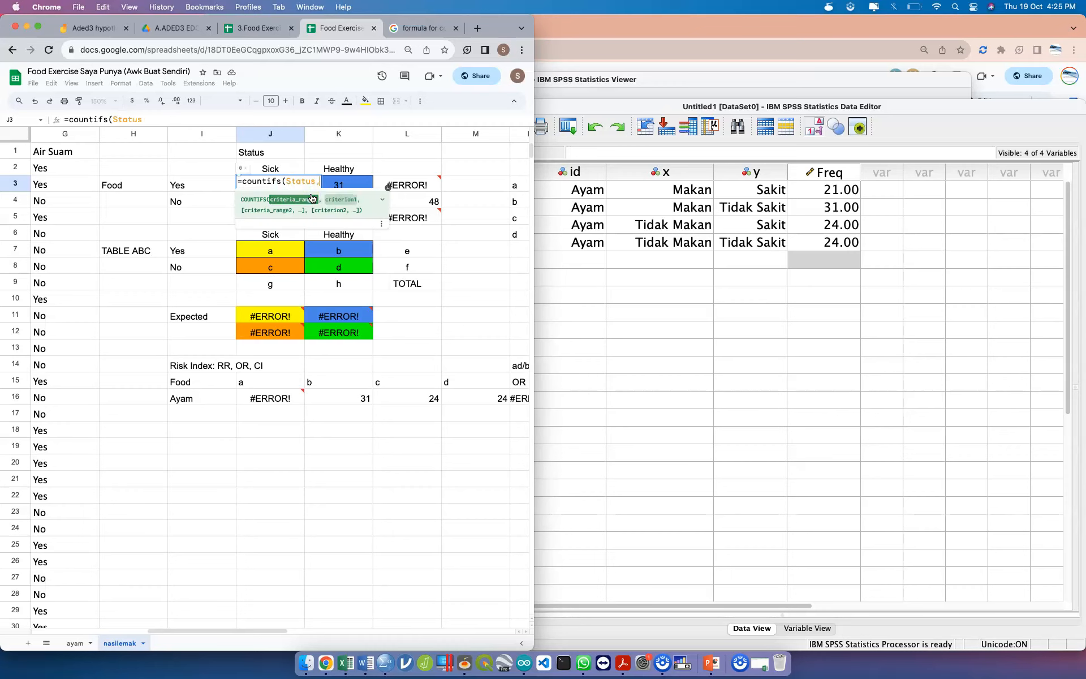
click(288, 168)
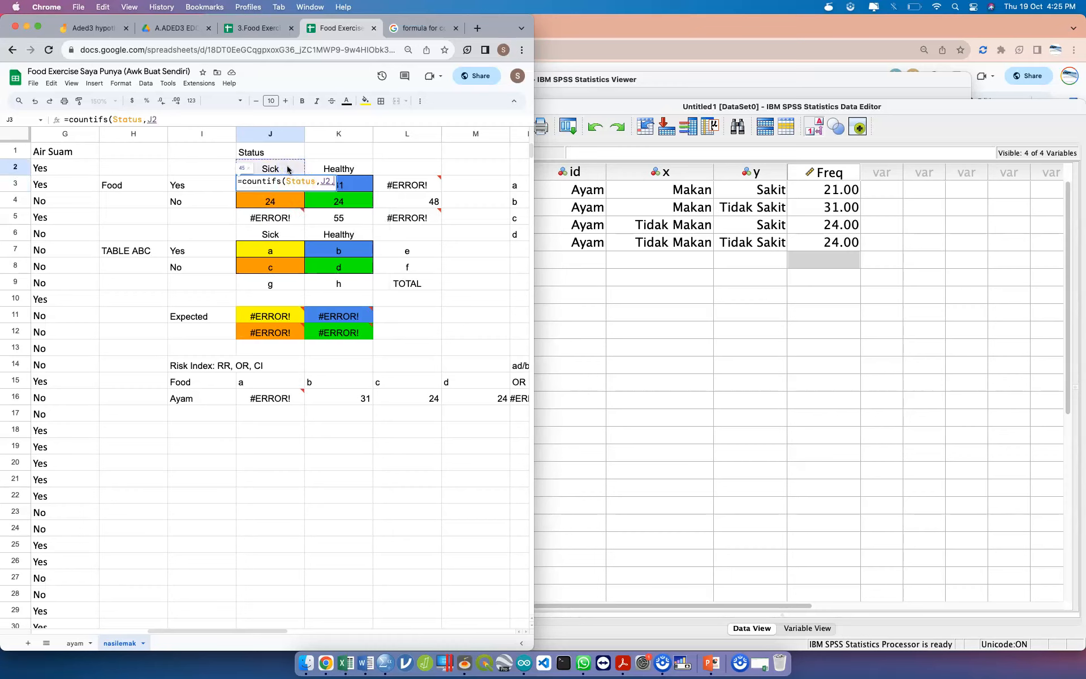
text(,)
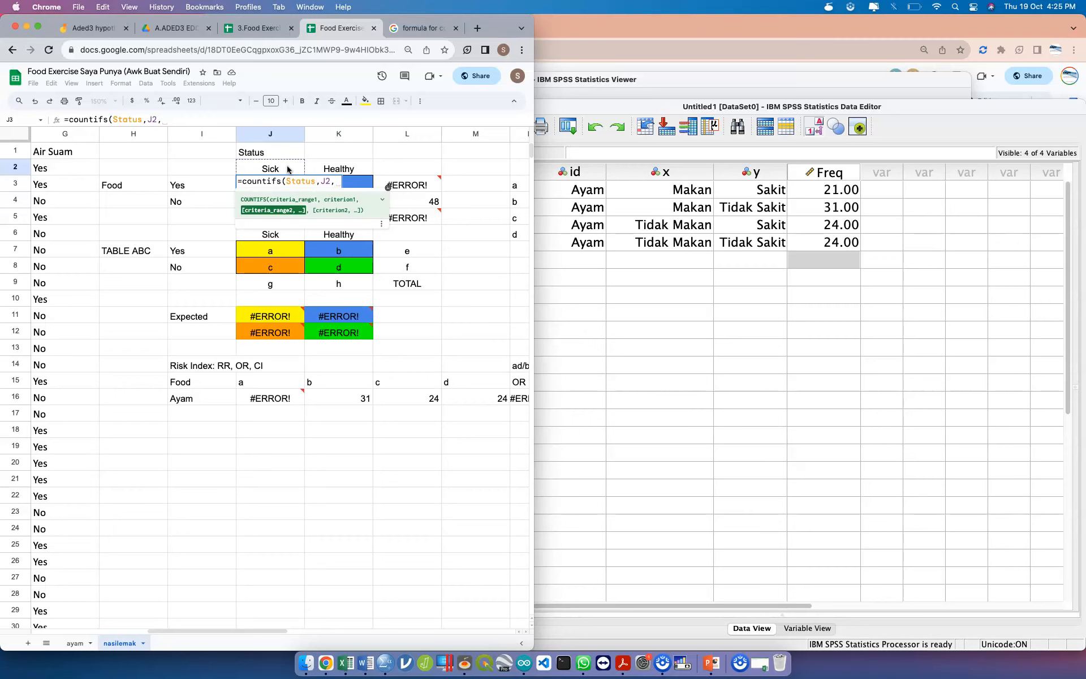
text(NasiLemak)
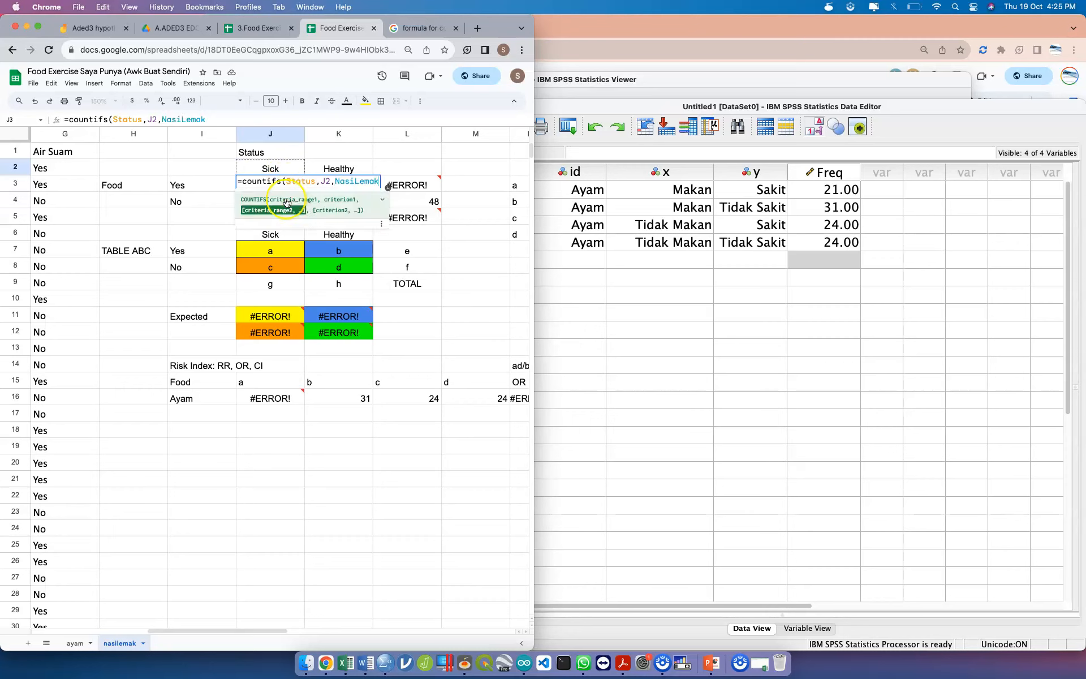
text(,)
click(221, 183)
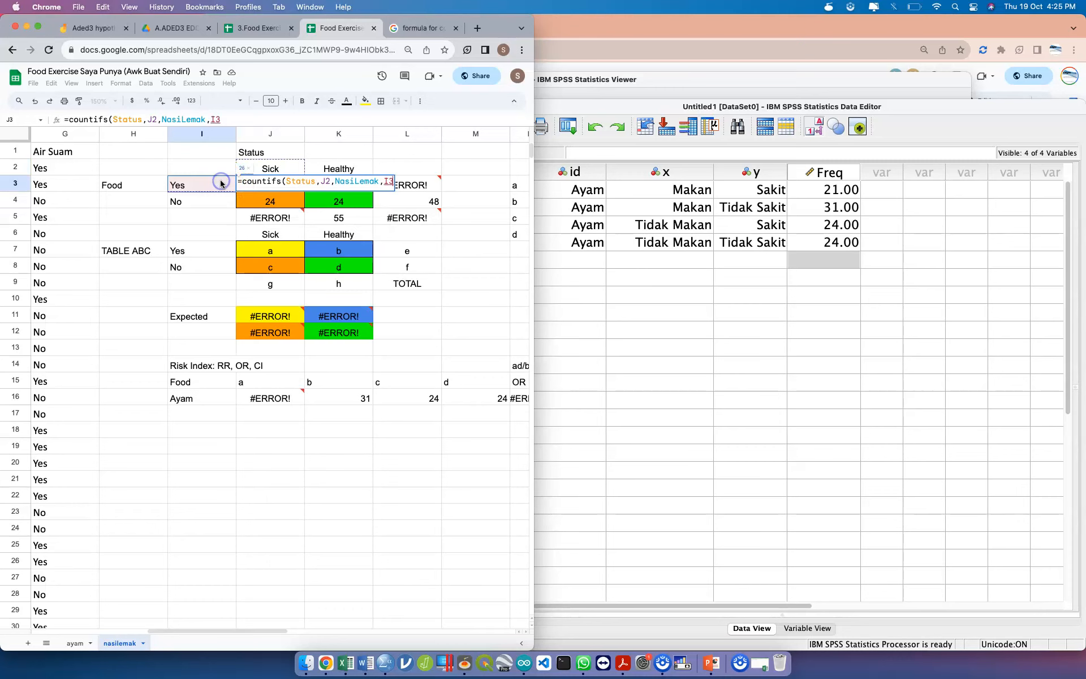
key(Return)
Copy the Sick/Yes count in J3 and paste only its formula into K3
click(282, 186)
key(super+c)
click(315, 185)
right_click(315, 186)
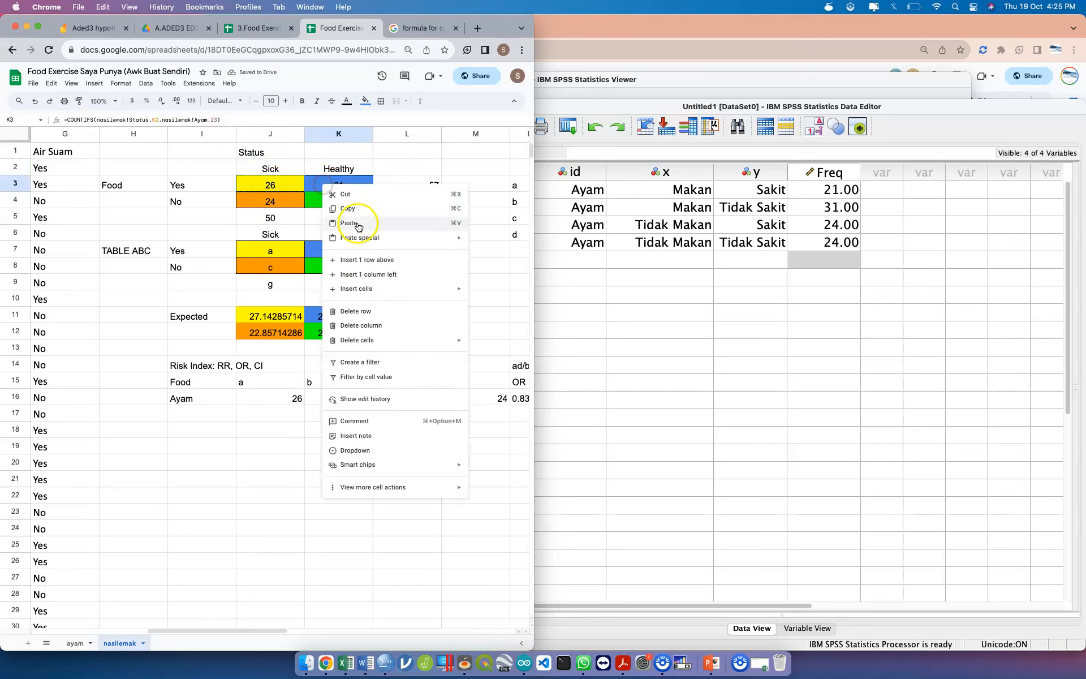
mouse_move(417, 239)
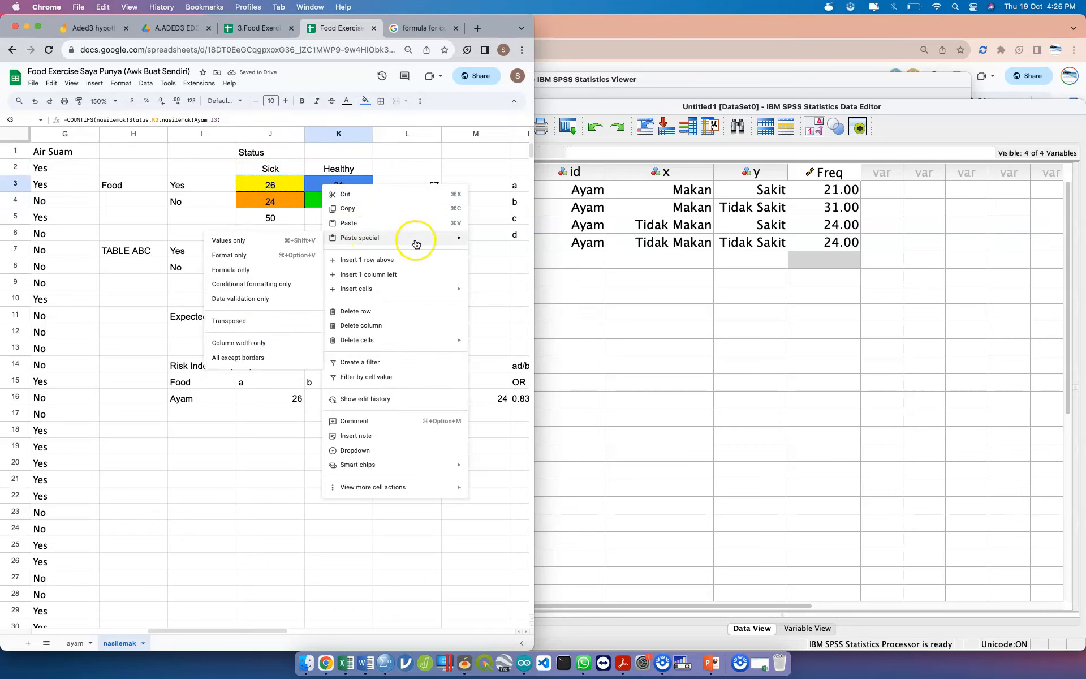
click(295, 277)
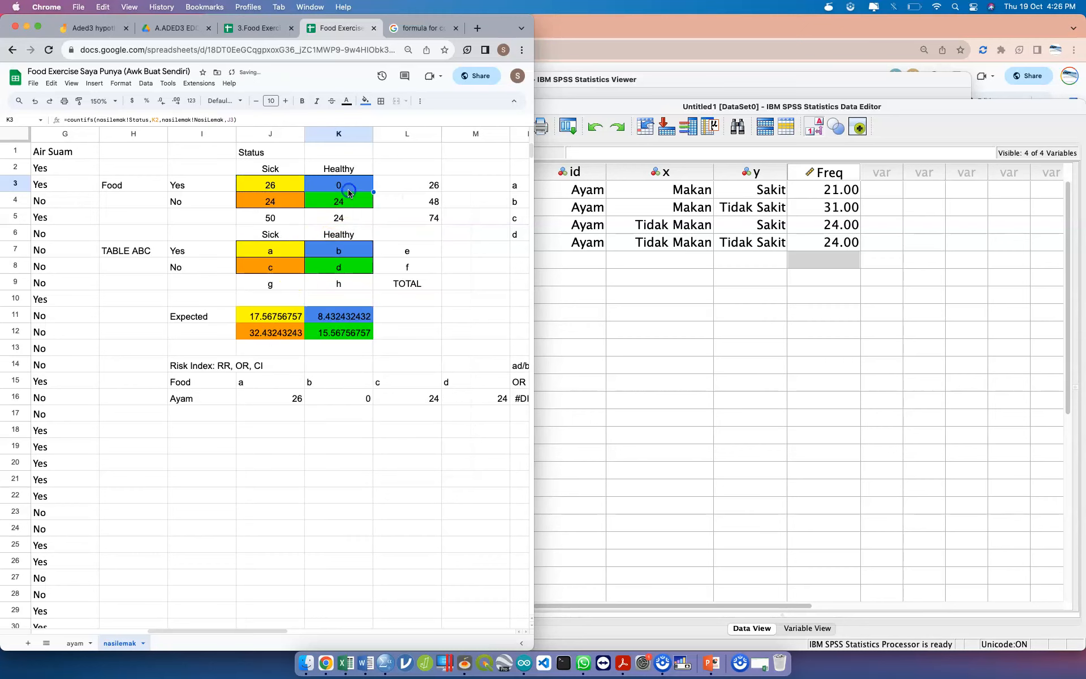
Remove the nasilemak! sheet reference before Status in the K3 formula
double_click(336, 191)
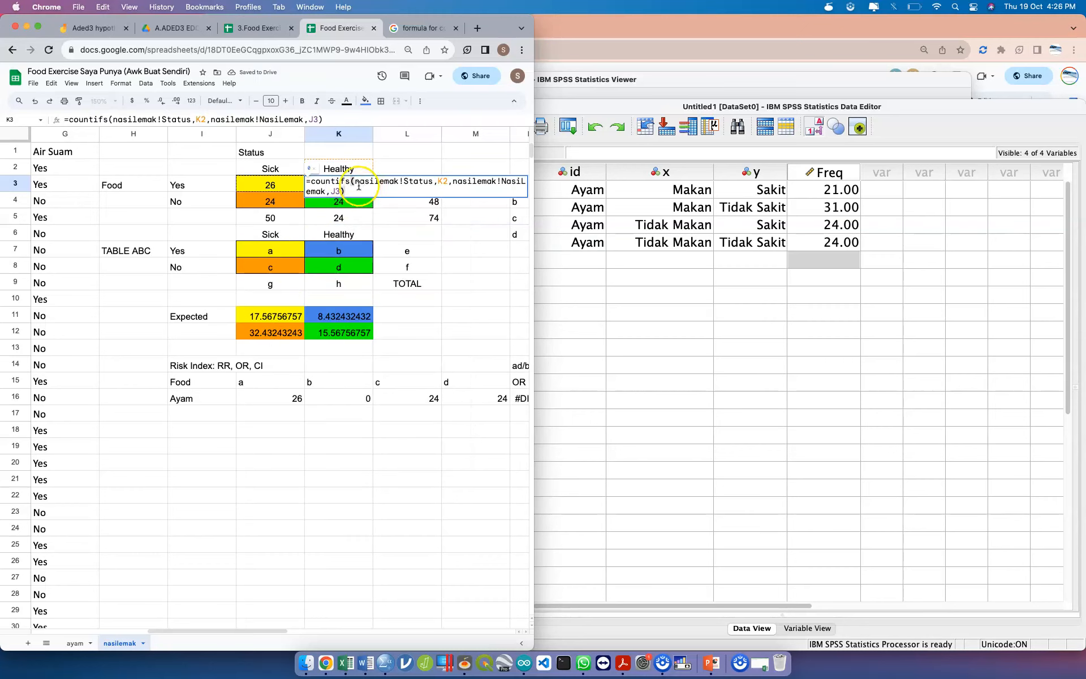
click(382, 181)
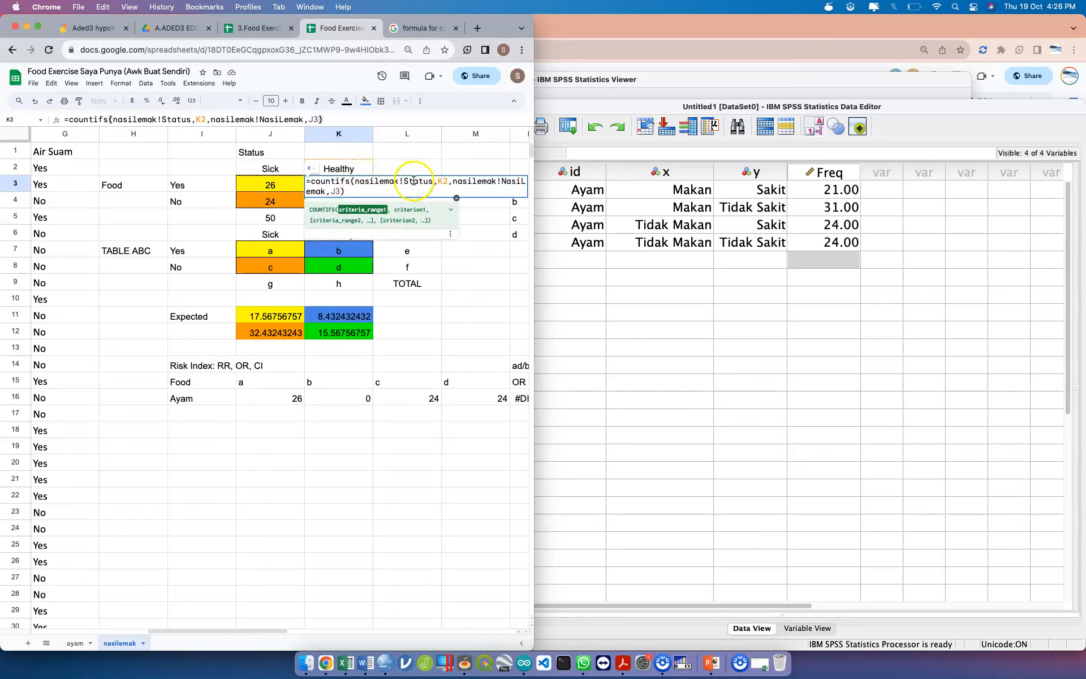
click(405, 182)
key(BackSpace)
key(BackSpace)
key(BackSpace)
key(BackSpace)
key(BackSpace)
key(BackSpace)
key(BackSpace)
key(BackSpace)
key(BackSpace)
key(BackSpace)
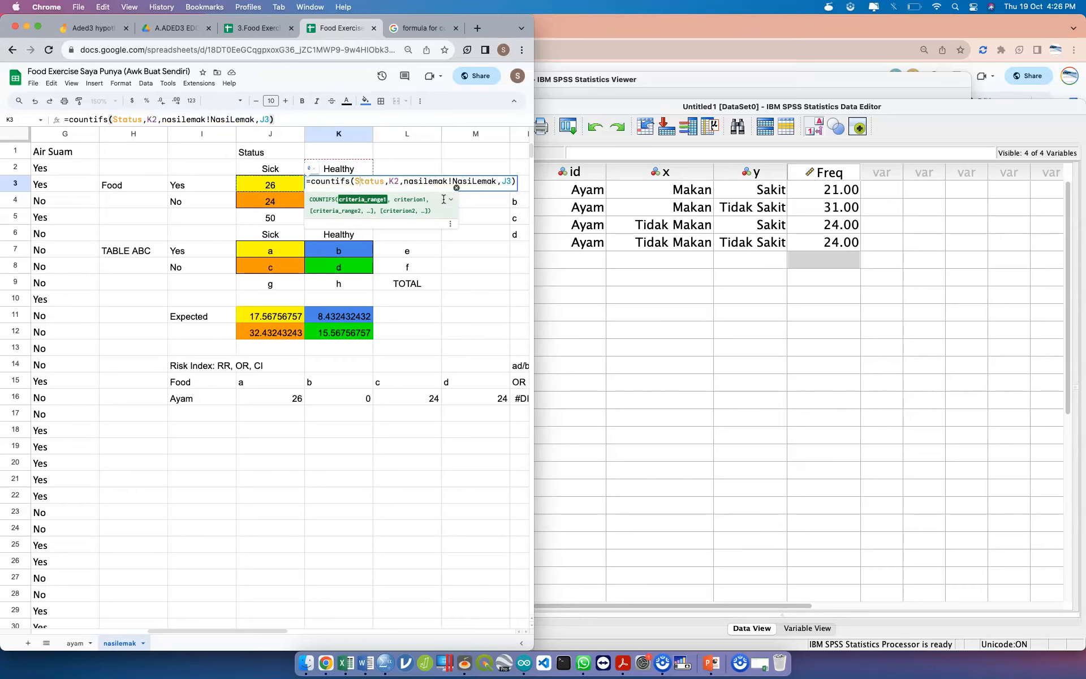
Remove the nasilemak! sheet reference before the NasiLemak range in the K3 formula
key(Right)
key(Right)
key(Right)
key(Right)
key(Right)
key(Right)
key(shift+Right)
key(shift+Right)
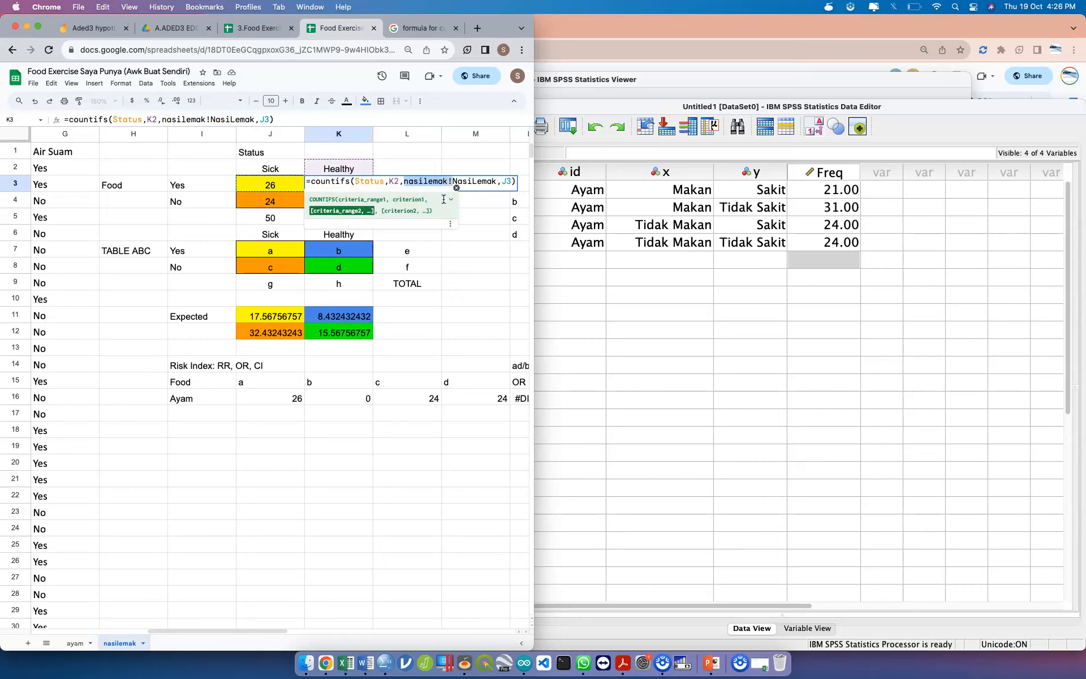
text(\)
key(BackSpace)
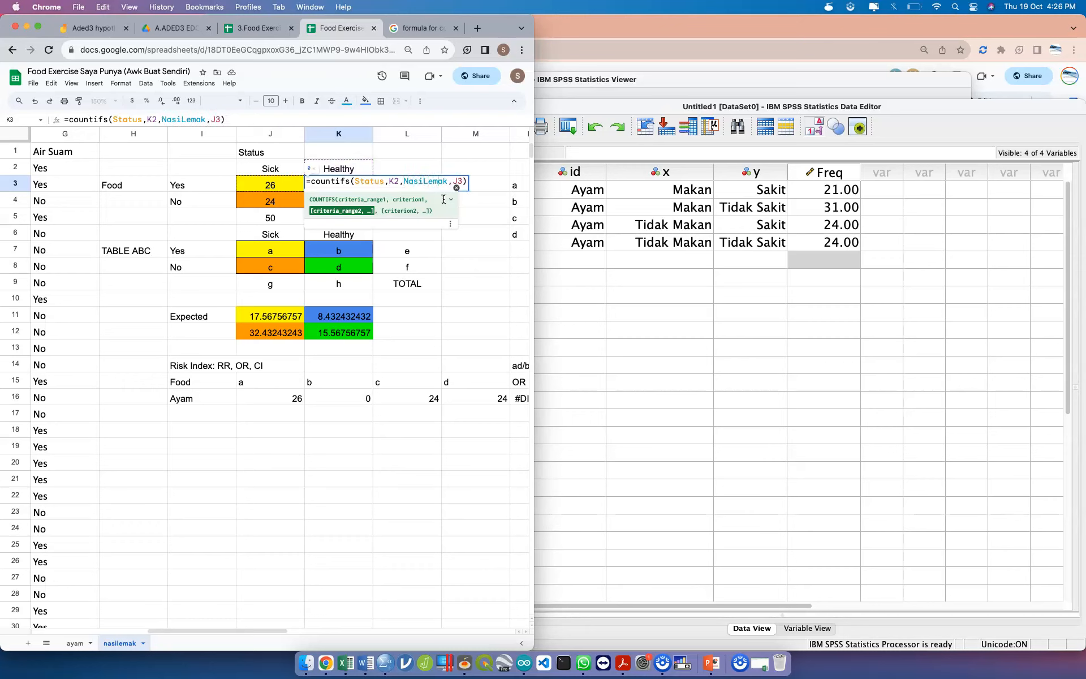
Set the last criterion of the K3 formula to I3 and commit =countifs(Status,K2,NasiLemak,I3)
key(Right)
key(Right)
key(Right)
key(Right)
key(Right)
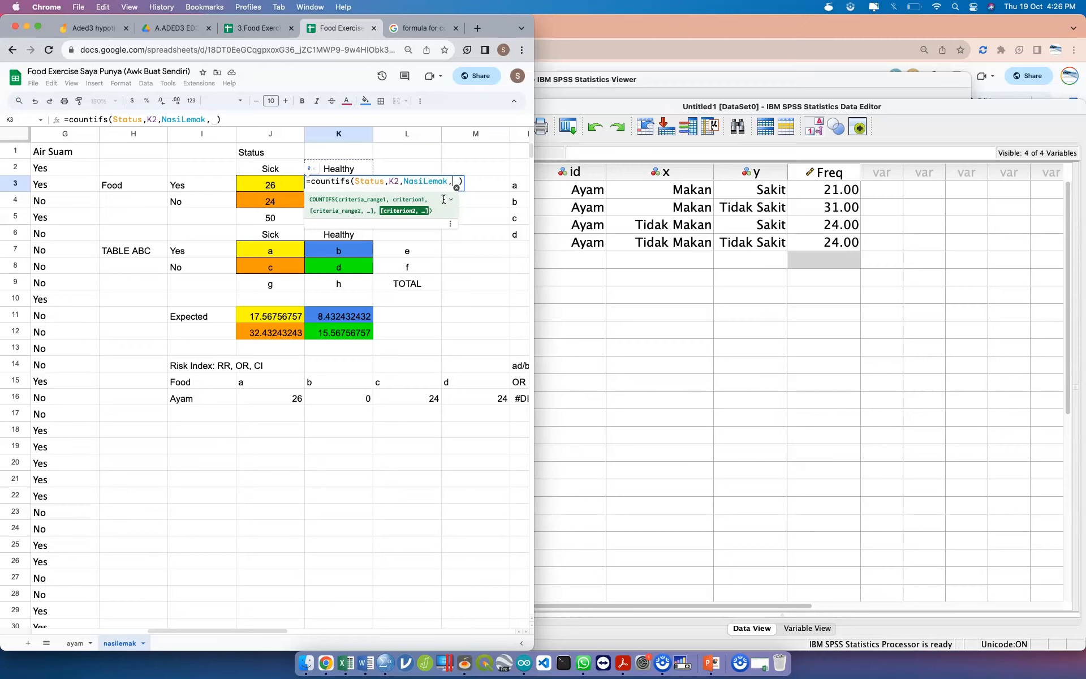
click(220, 186)
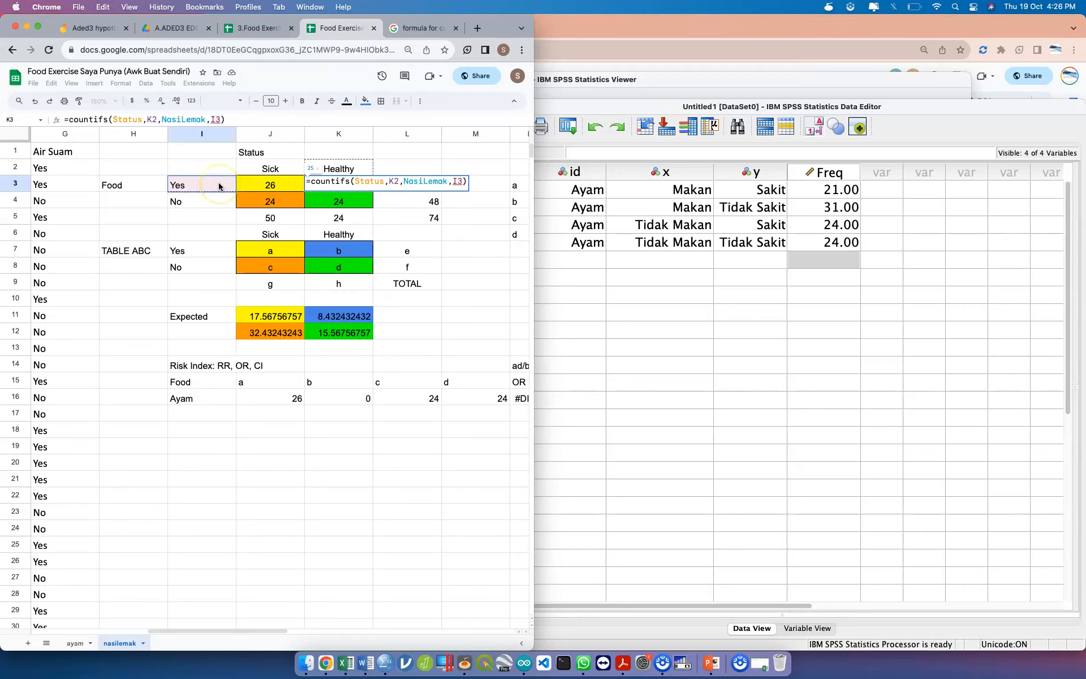
key(Return)
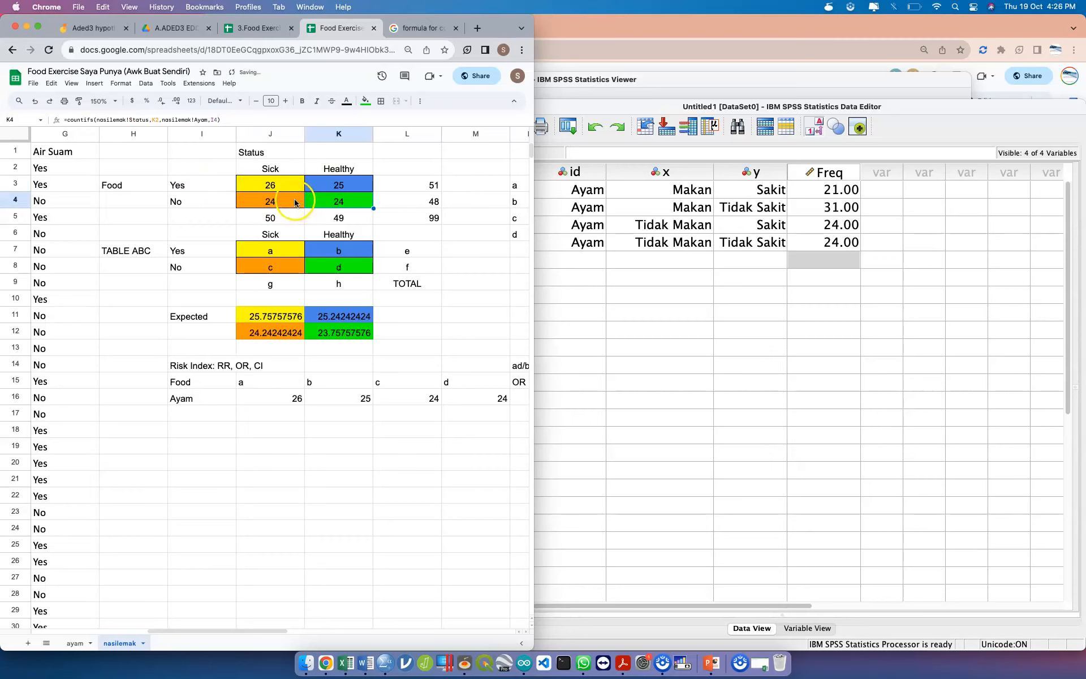
Fill the J3 formula down into J4 and remove the sheet reference before Status in it
click(284, 185)
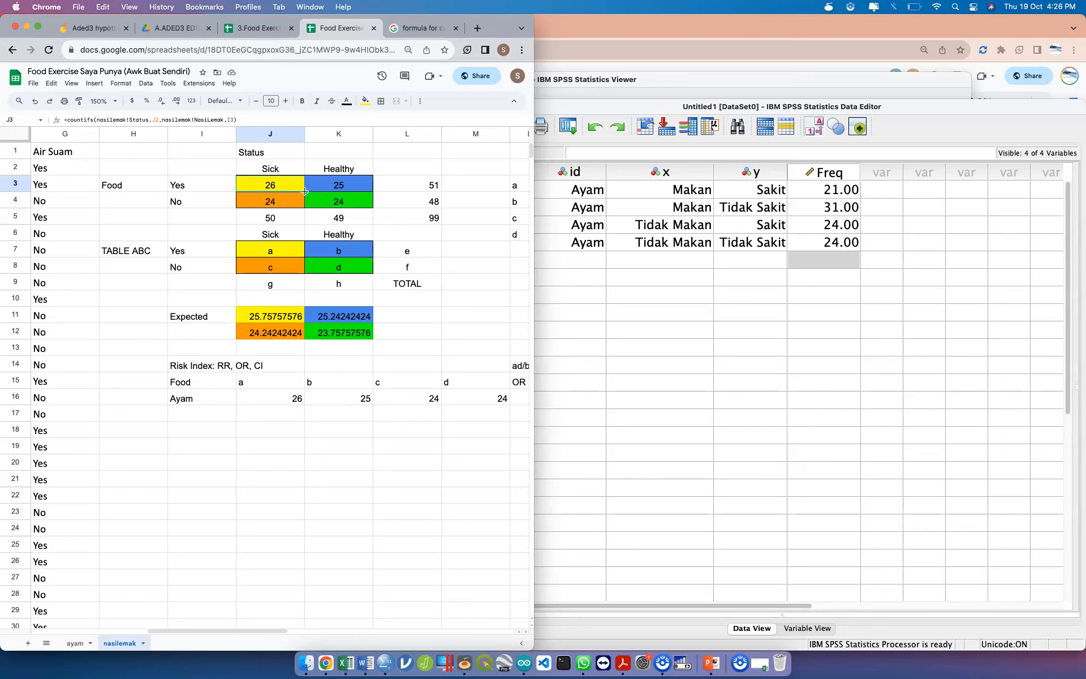
drag(305, 190, 305, 208)
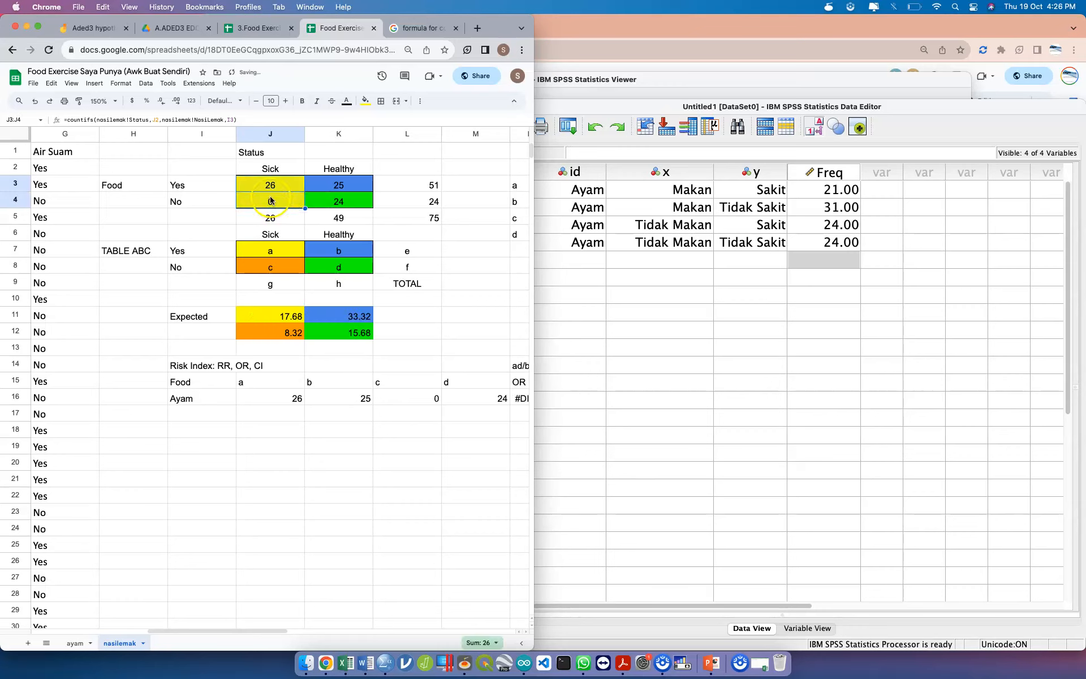
click(271, 199)
double_click(270, 200)
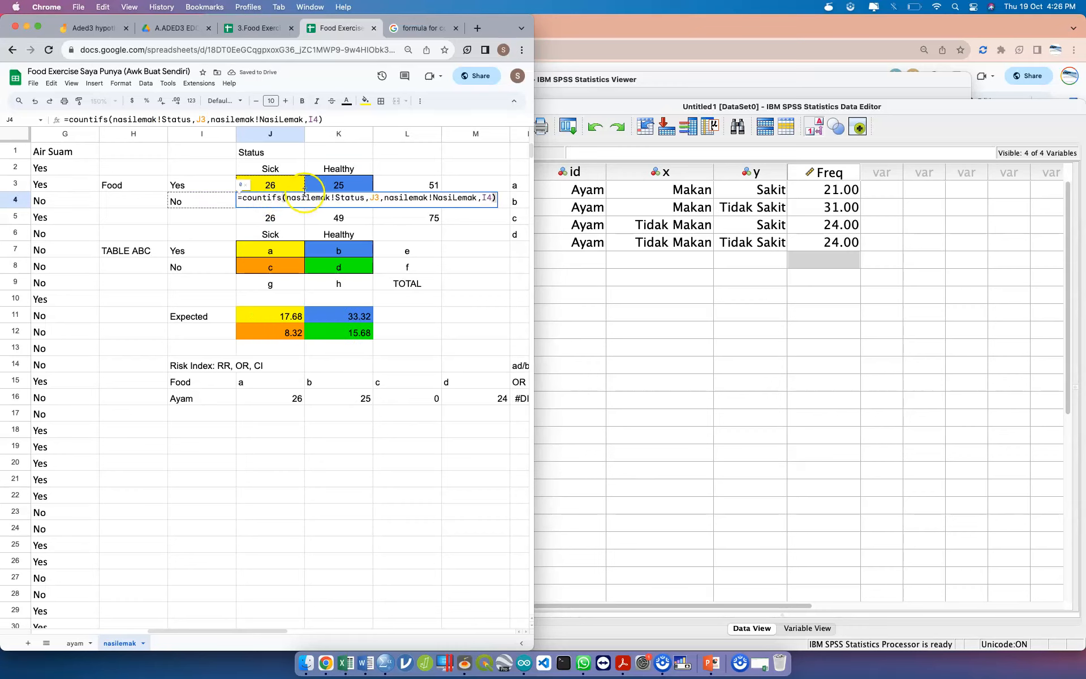
key(Delete)
key(Delete)
key(Delete)
key(Delete)
key(BackSpace)
key(BackSpace)
key(BackSpace)
key(BackSpace)
key(BackSpace)
key(BackSpace)
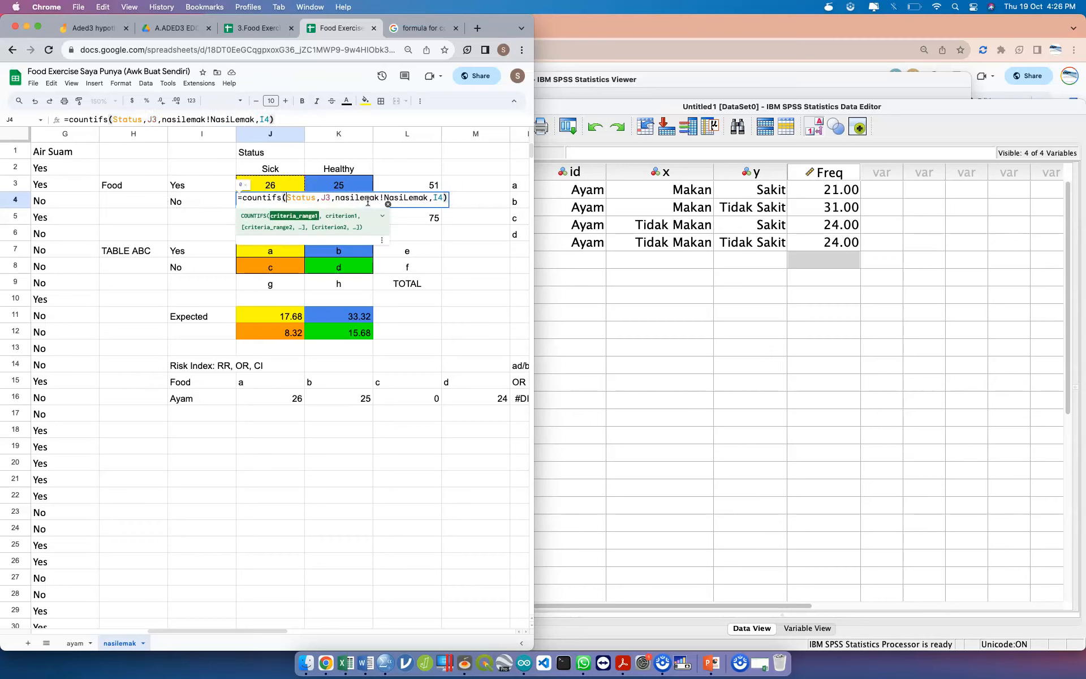
Change the first criterion of the J4 formula to the Sick heading in J2
key(Right)
key(Right)
key(Right)
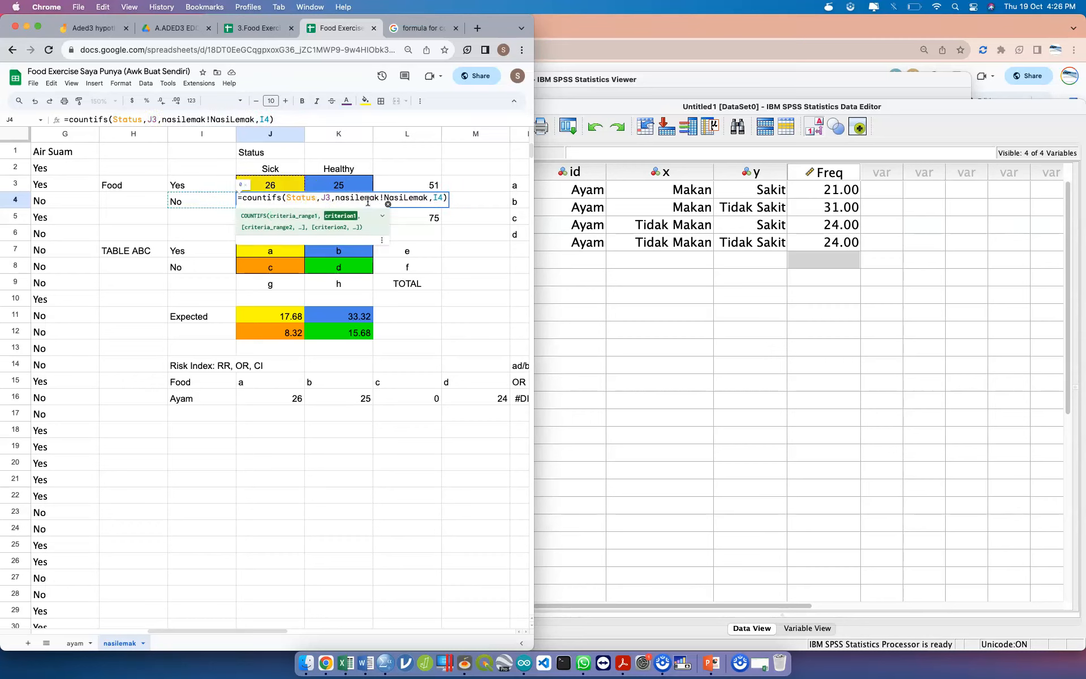
key(BackSpace)
key(BackSpace)
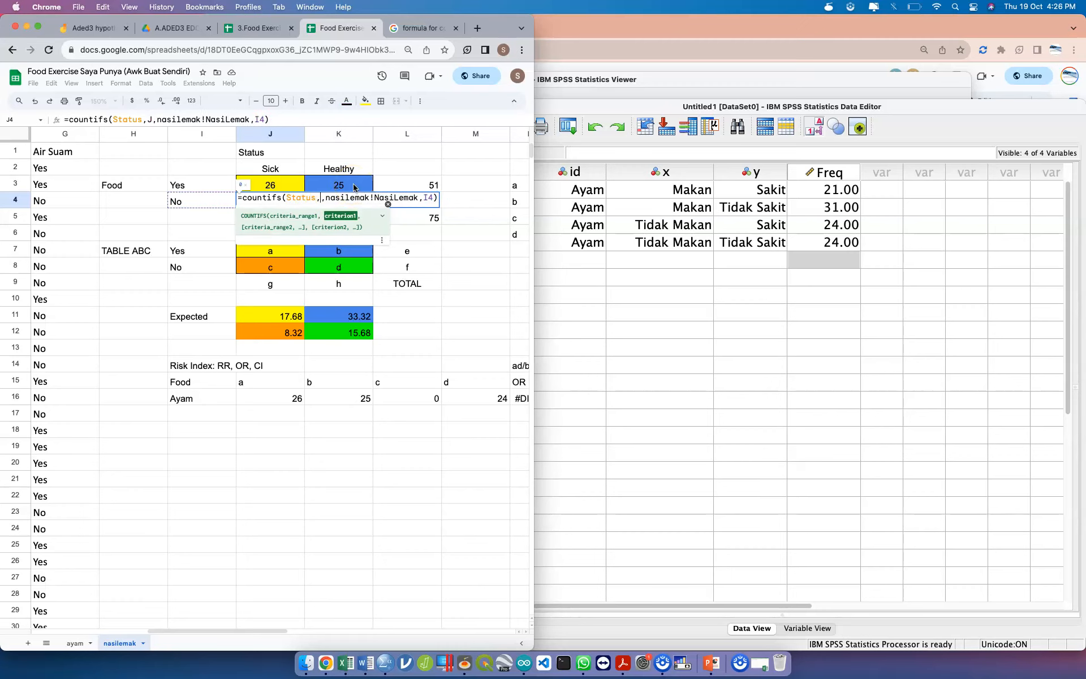
click(294, 168)
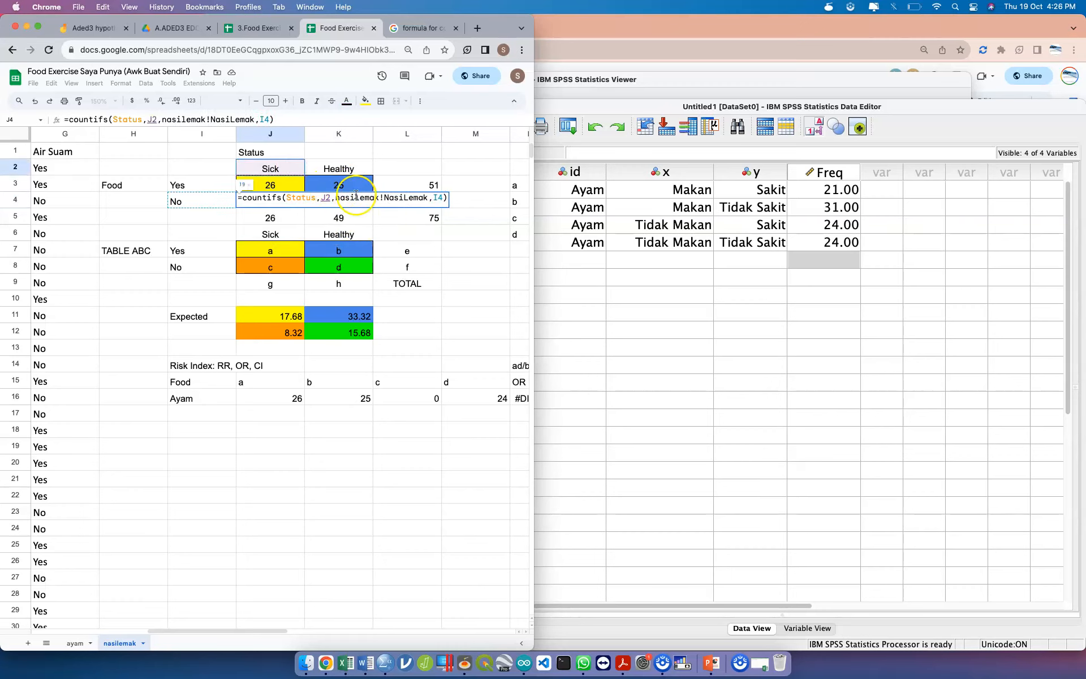
Remove the sheet reference before NasiLemak in J4 and commit =countifs(Status,J2,NasiLemak,I4)
key(BackSpace)
key(BackSpace)
key(BackSpace)
key(BackSpace)
key(BackSpace)
key(BackSpace)
key(BackSpace)
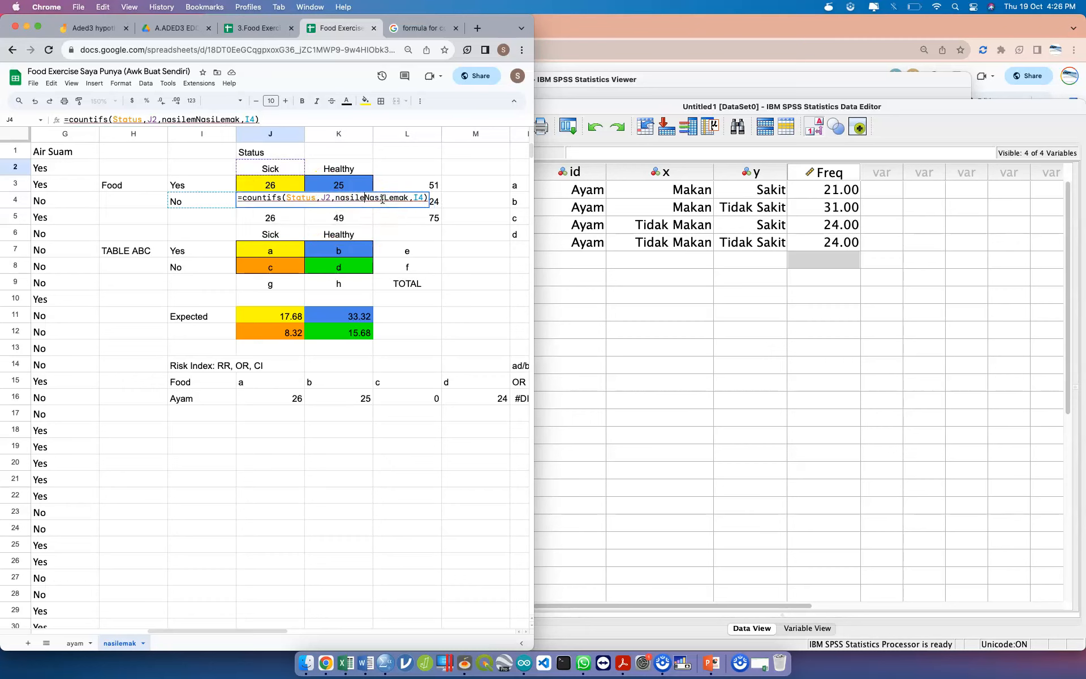
key(BackSpace)
key(BackSpace)
key(BackSpace)
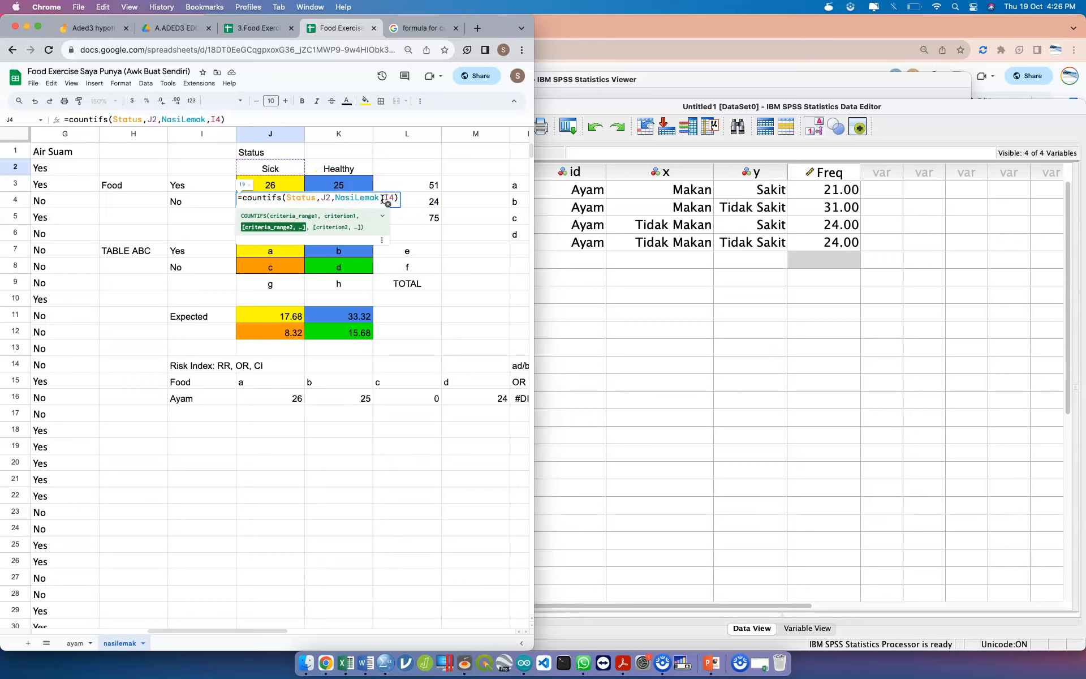
click(384, 198)
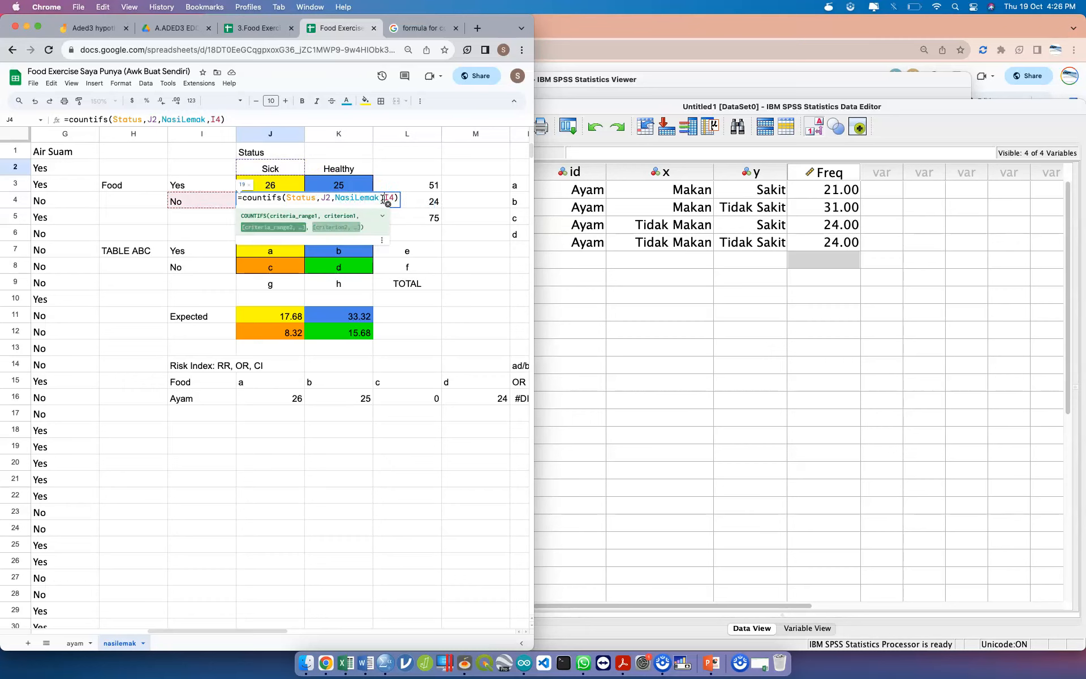
key(Return)
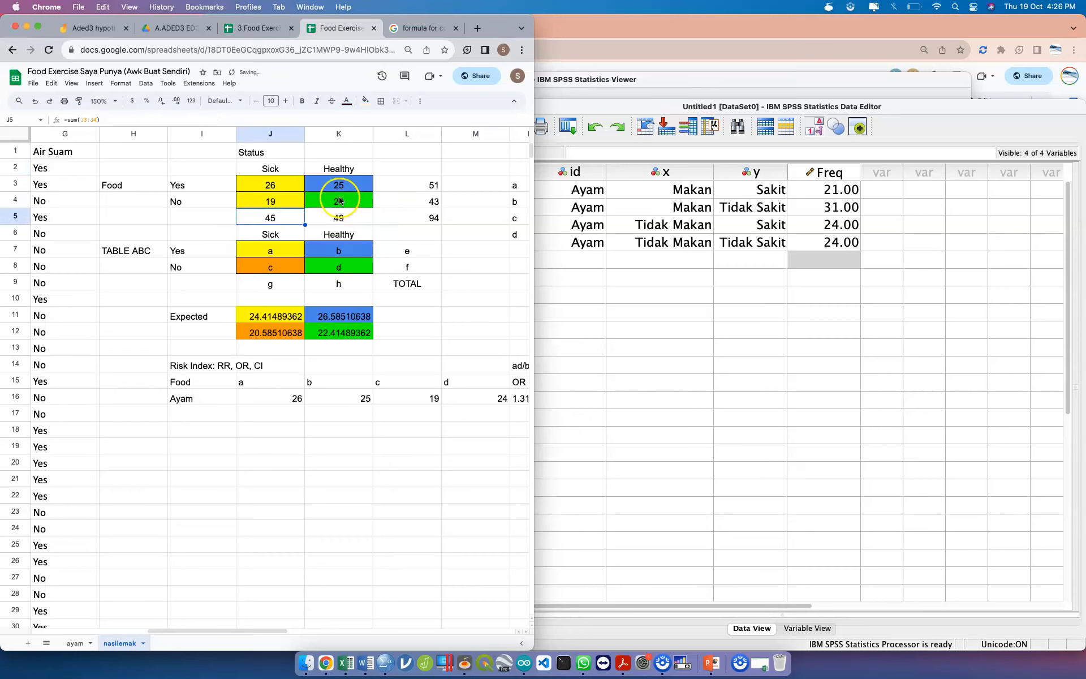
Undo the J4 formula edit and the fill from J3
click(338, 205)
click(292, 207)
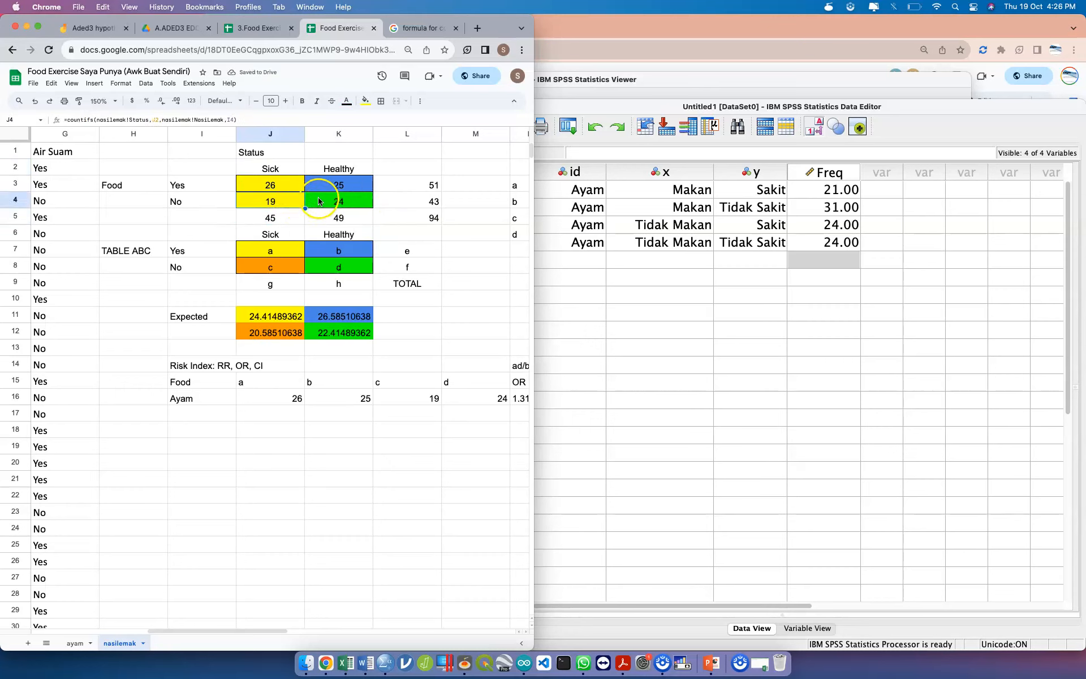
key(super+z)
key(super+z)
Copy the J3 count and paste only its formula into J4
click(333, 190)
key(super+c)
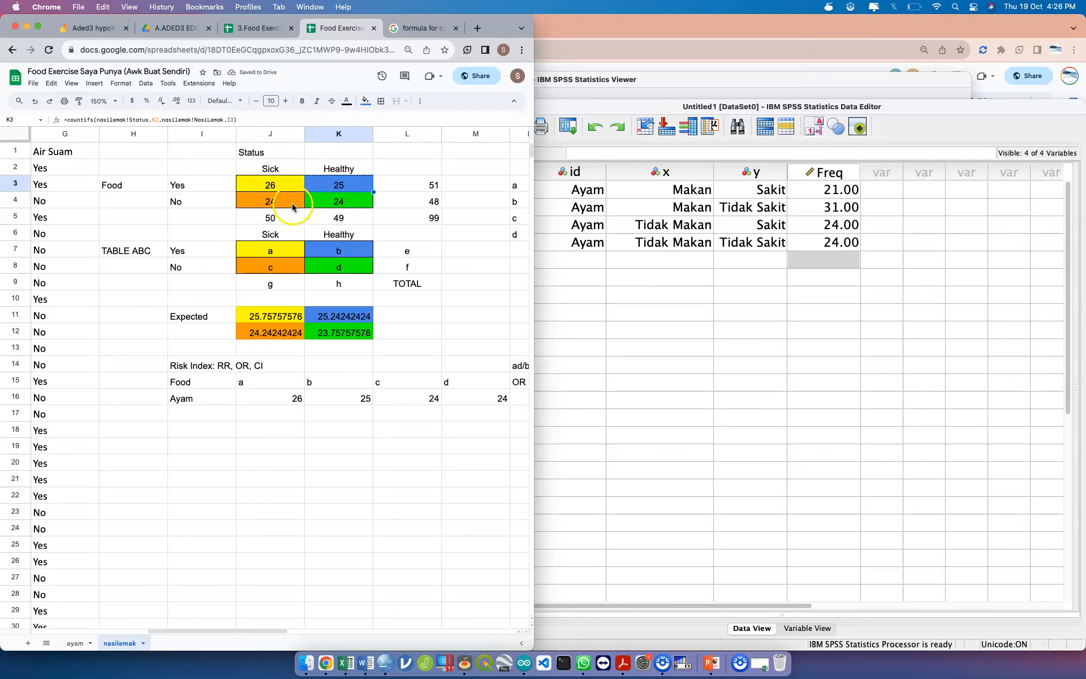
click(290, 192)
key(super+c)
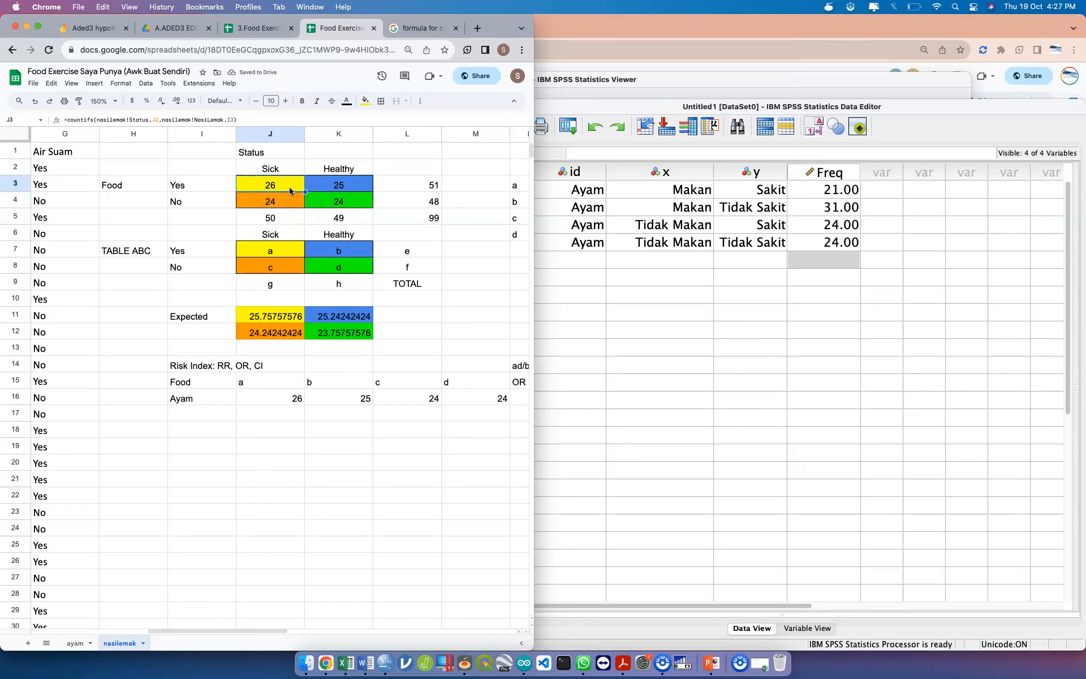
click(277, 202)
right_click(277, 203)
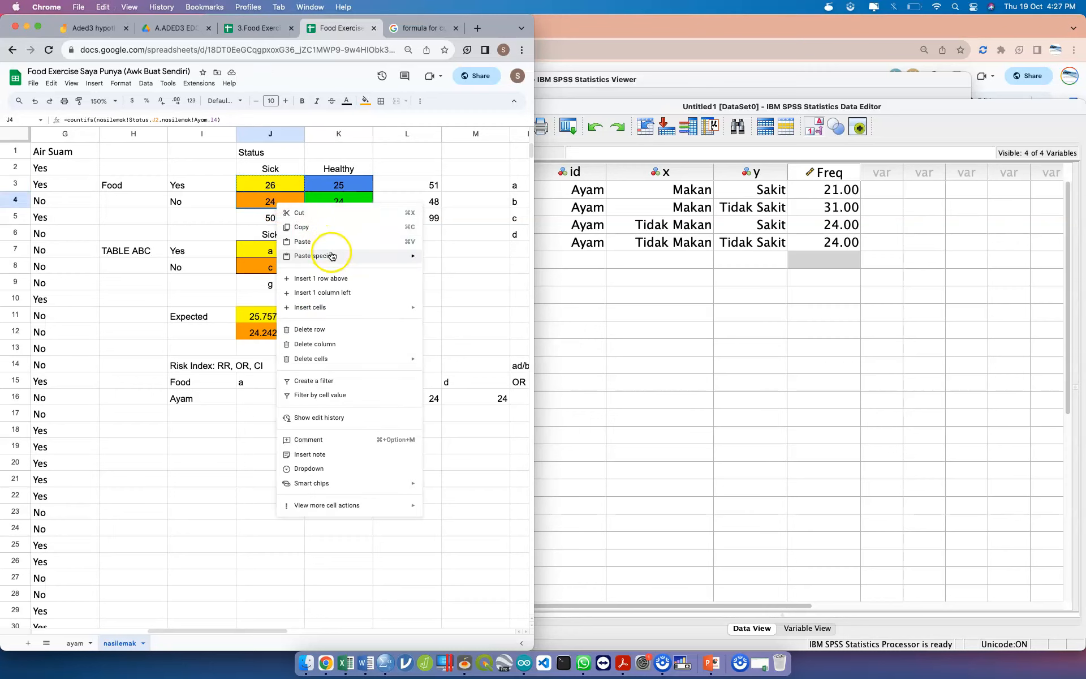
mouse_move(292, 265)
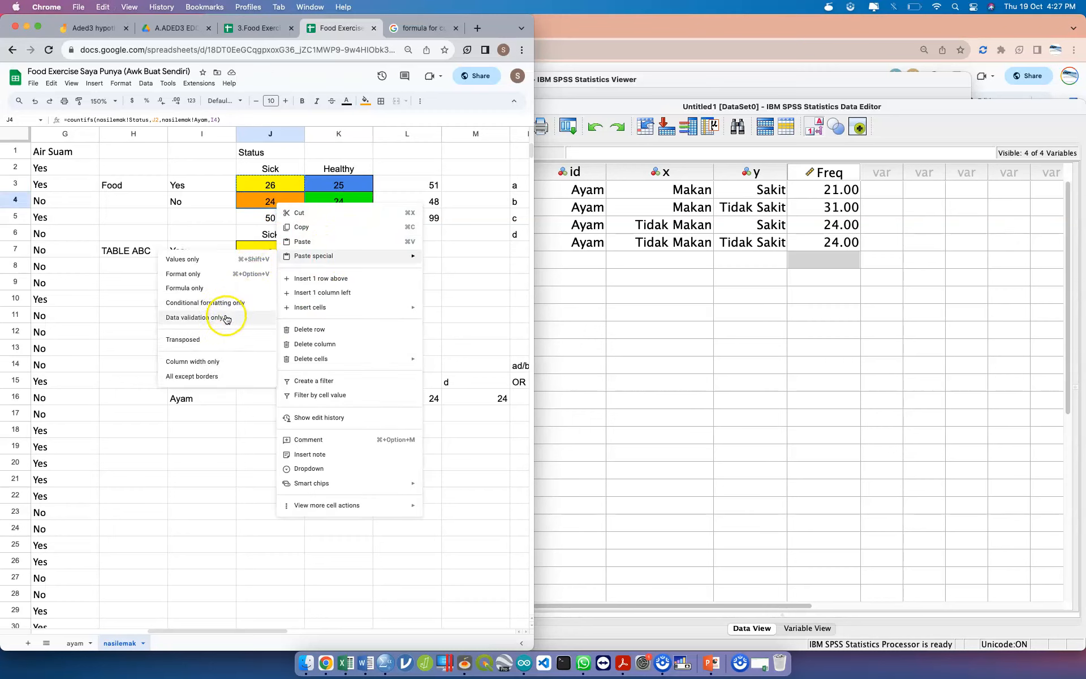
click(223, 288)
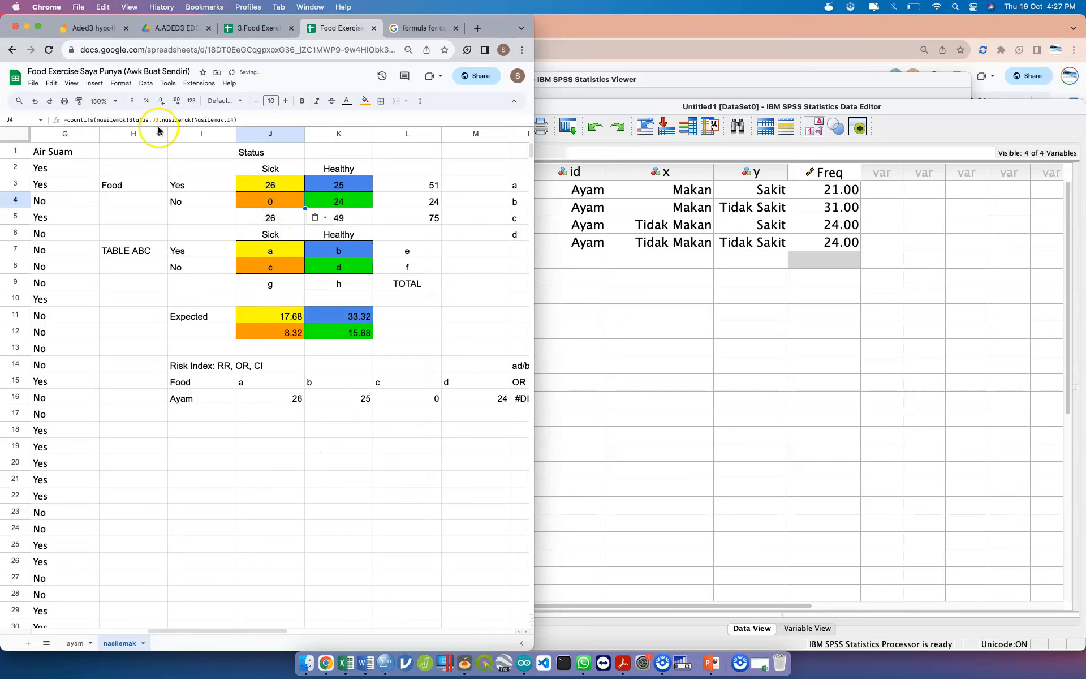
Remove the sheet reference before Status in the J4 formula
double_click(270, 203)
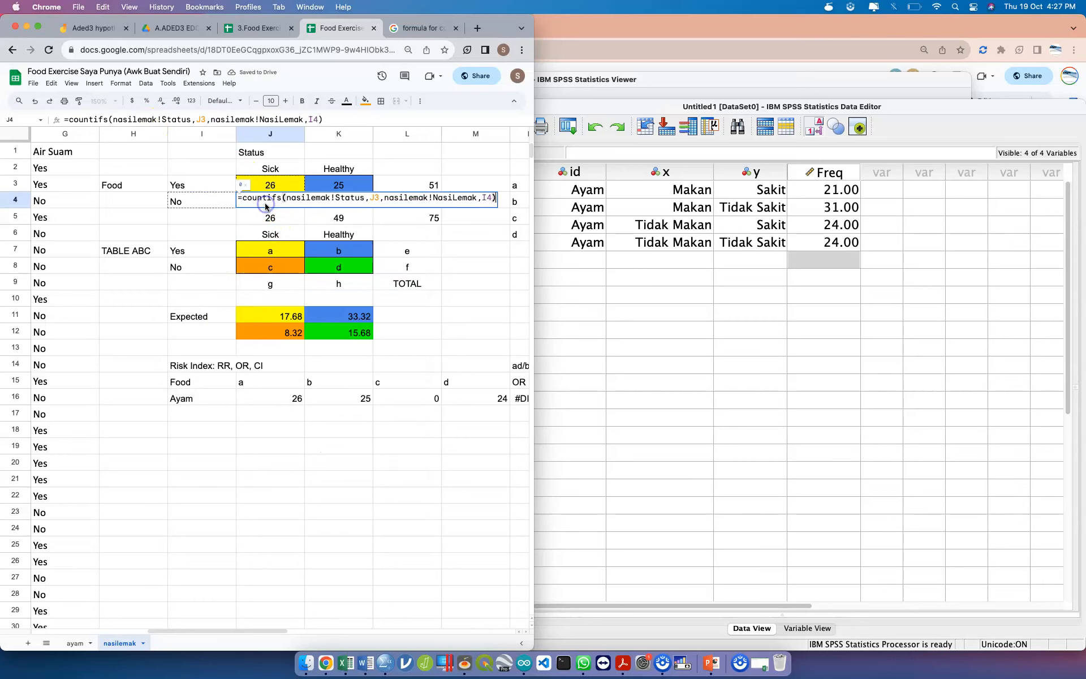
click(333, 198)
key(BackSpace)
key(BackSpace)
key(BackSpace)
key(BackSpace)
key(BackSpace)
key(BackSpace)
key(BackSpace)
key(BackSpace)
key(BackSpace)
key(BackSpace)
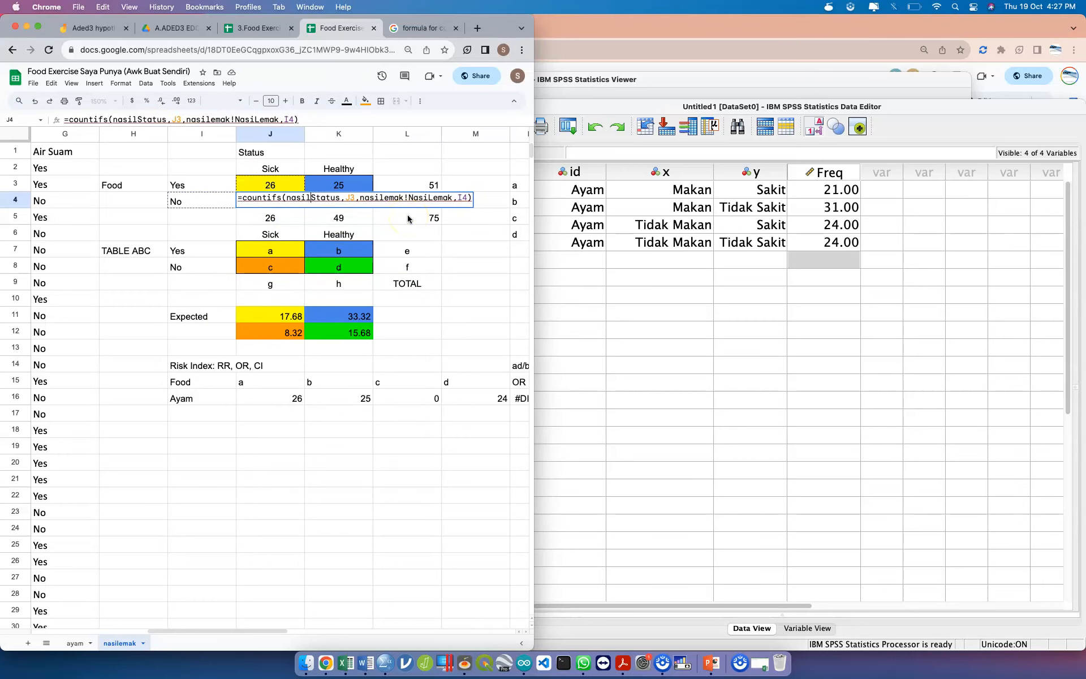
Set the first criterion of the J4 formula to the Sick heading in J2
key(Right)
key(Right)
key(Right)
key(BackSpace)
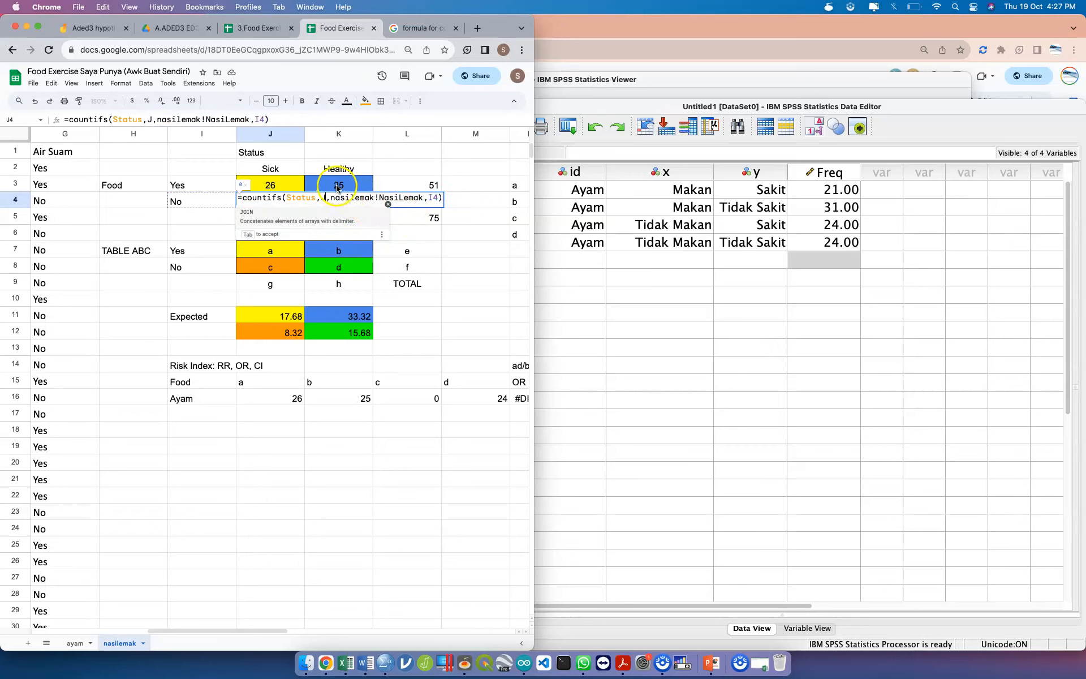
text(2)
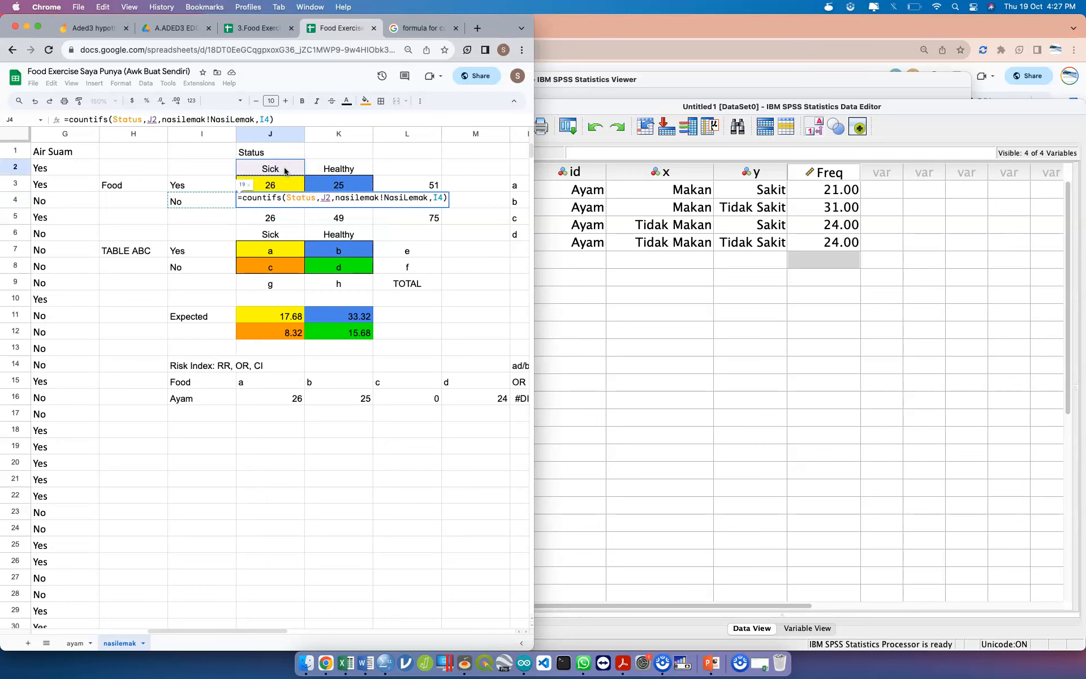
Remove the sheet reference before NasiLemak in J4 and commit =countifs(Status,J2,NasiLemak,I4)
click(384, 199)
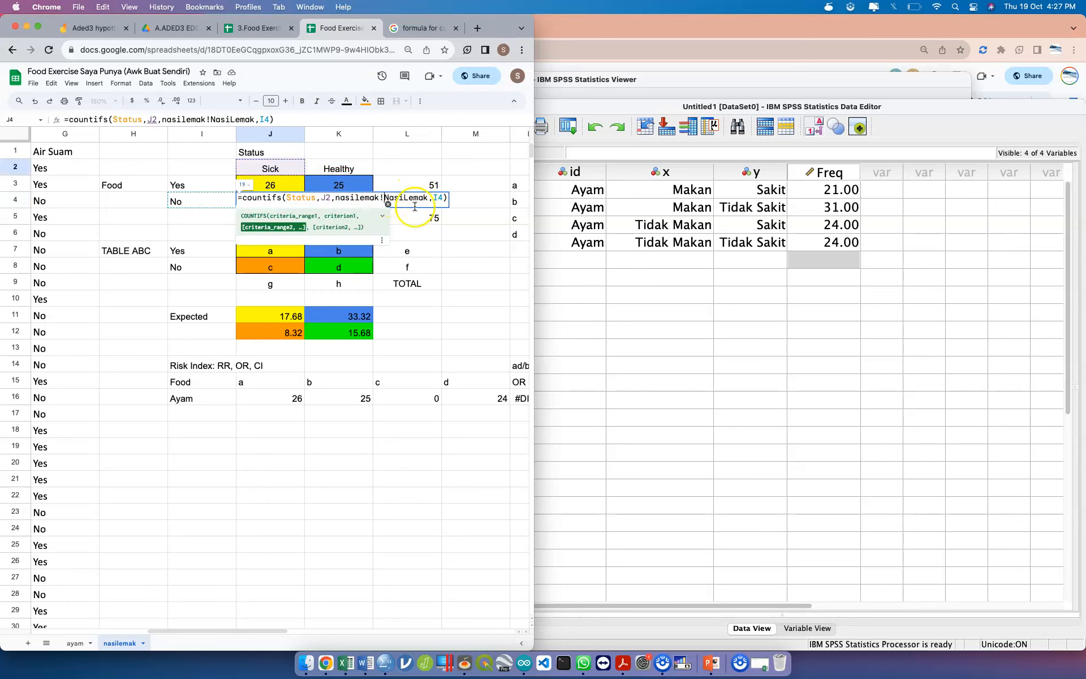
key(BackSpace)
key(BackSpace)
key(BackSpace)
key(BackSpace)
key(BackSpace)
key(BackSpace)
key(BackSpace)
key(BackSpace)
key(BackSpace)
key(BackSpace)
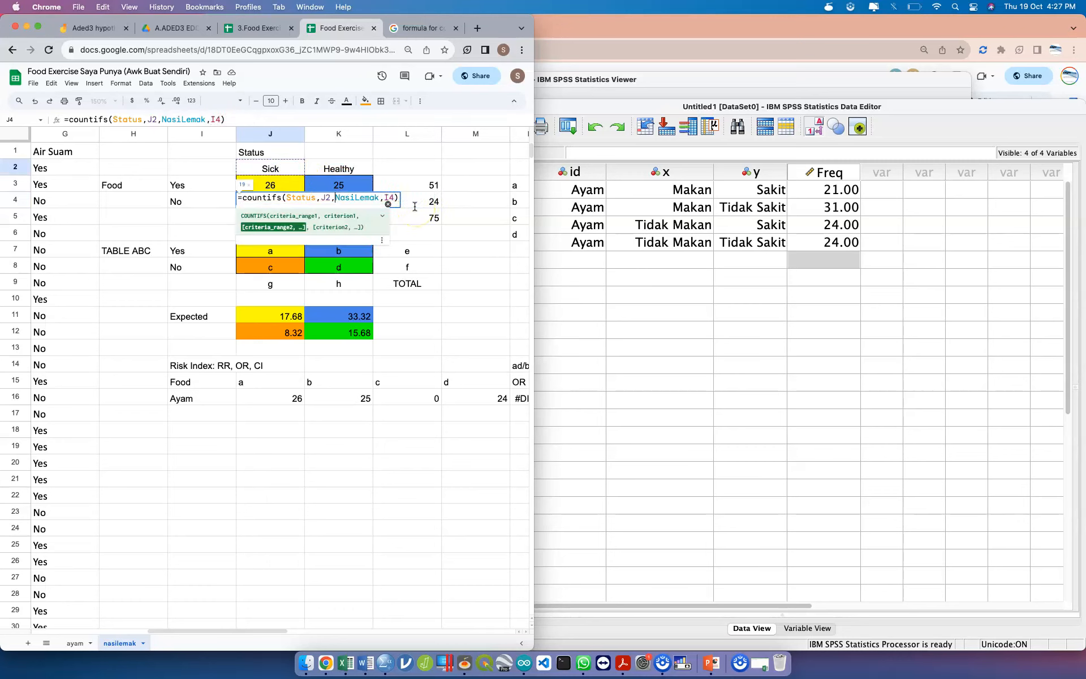
click(396, 197)
key(Return)
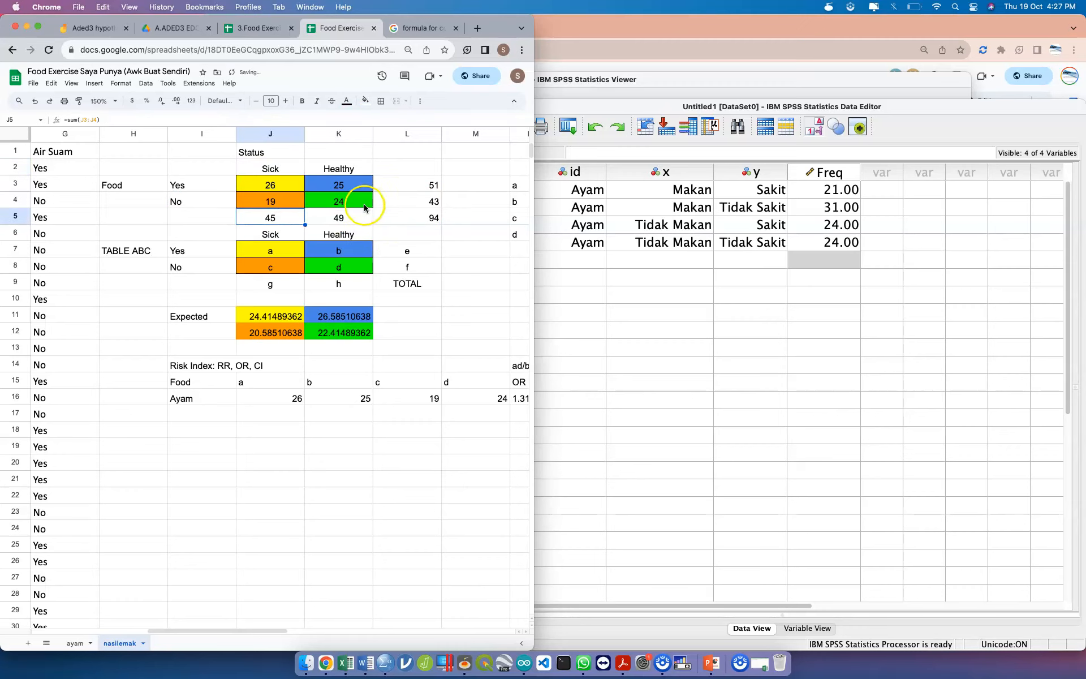
Clear K4 and paste only the formula of K3 into it
click(342, 205)
text(=)
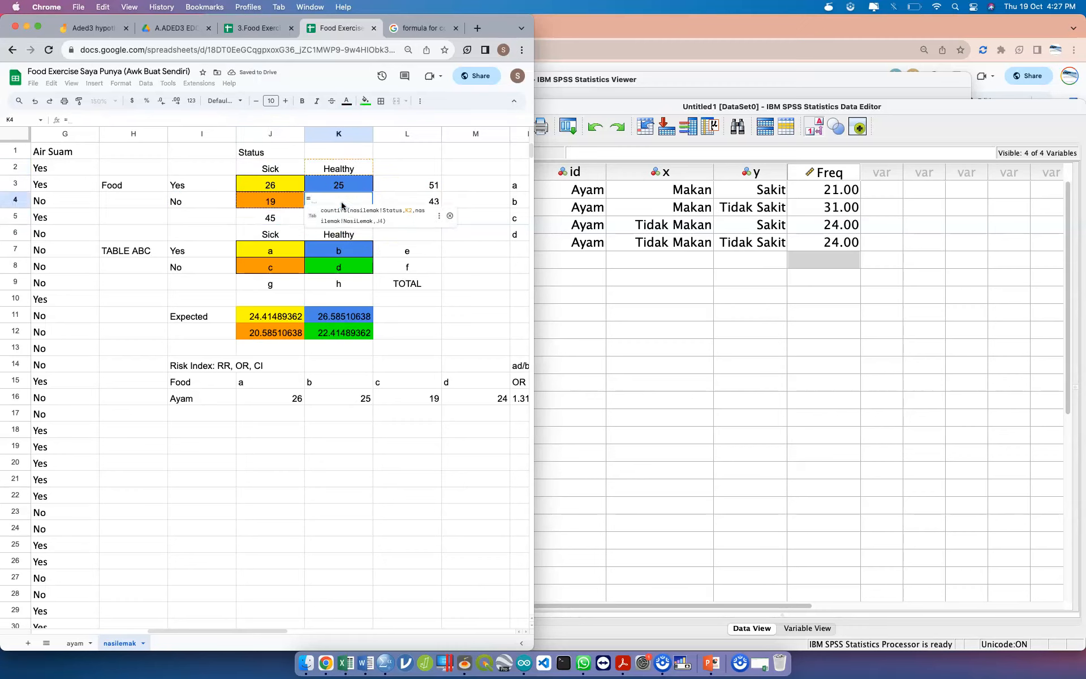
key(BackSpace)
key(Return)
click(339, 190)
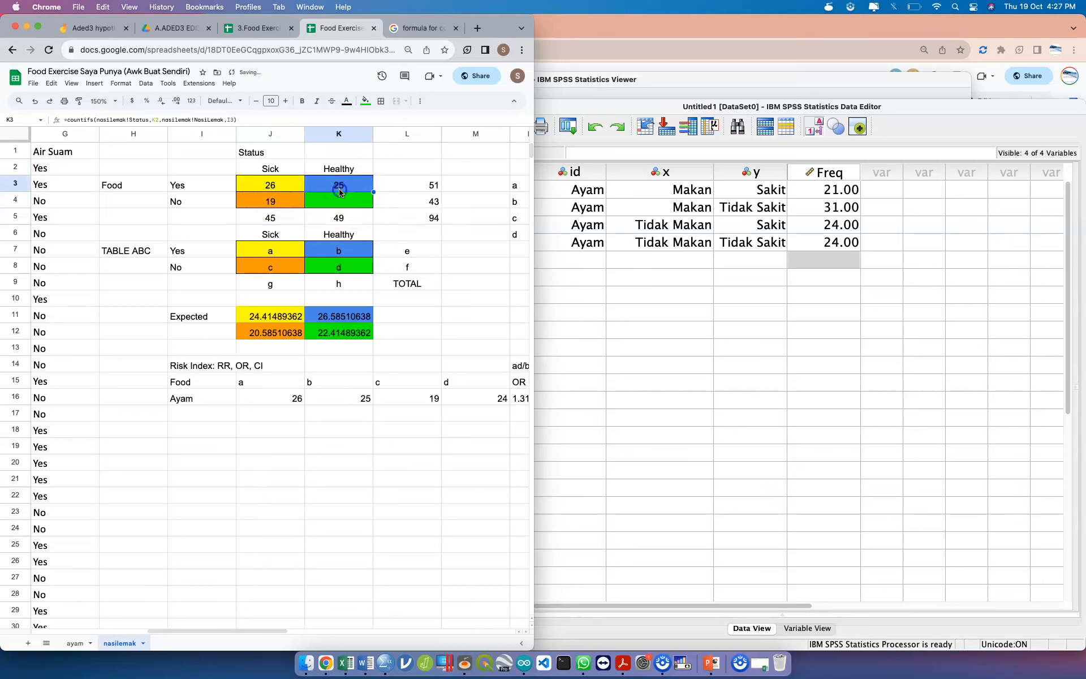
key(super+c)
click(342, 201)
right_click(345, 202)
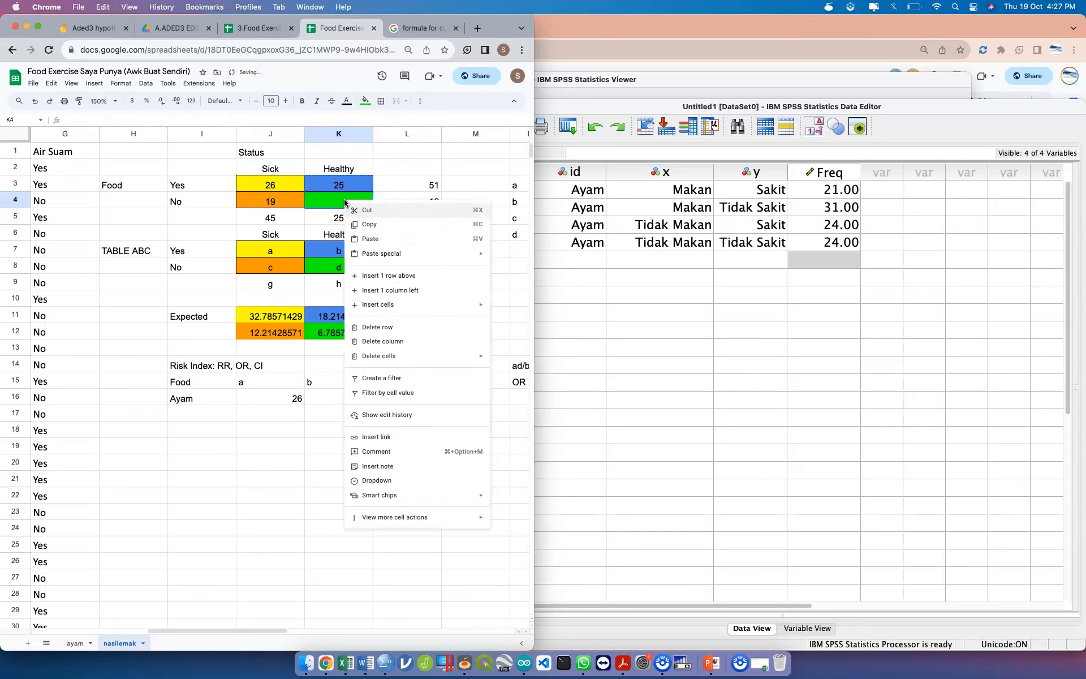
mouse_move(385, 254)
click(315, 285)
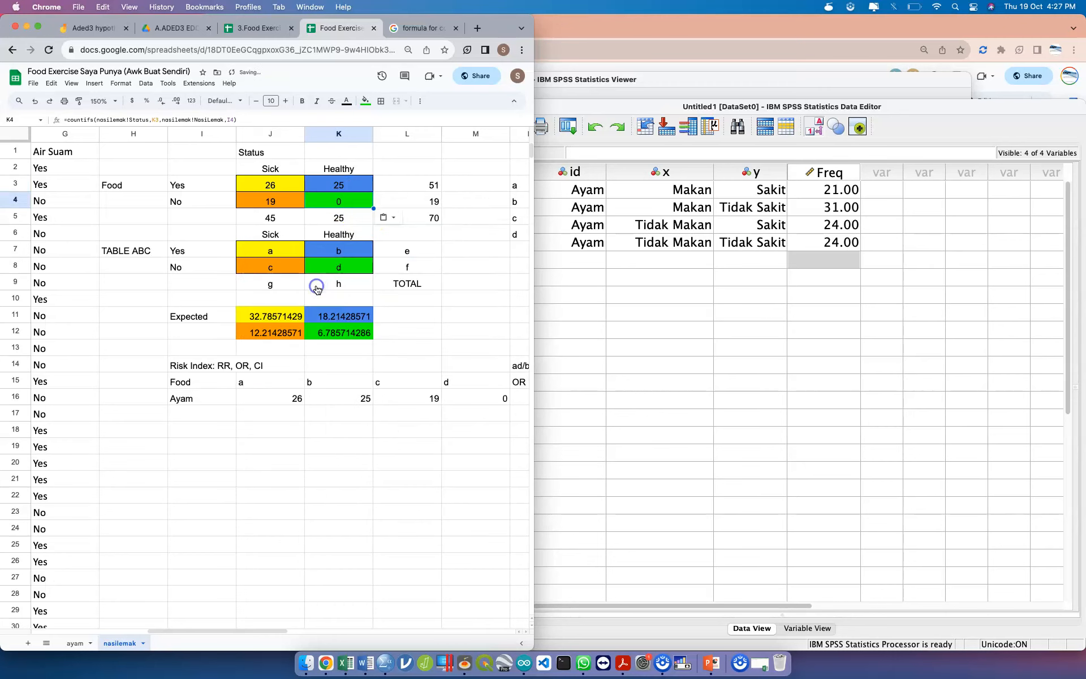
Remove the sheet reference before Status in the K4 formula
double_click(352, 204)
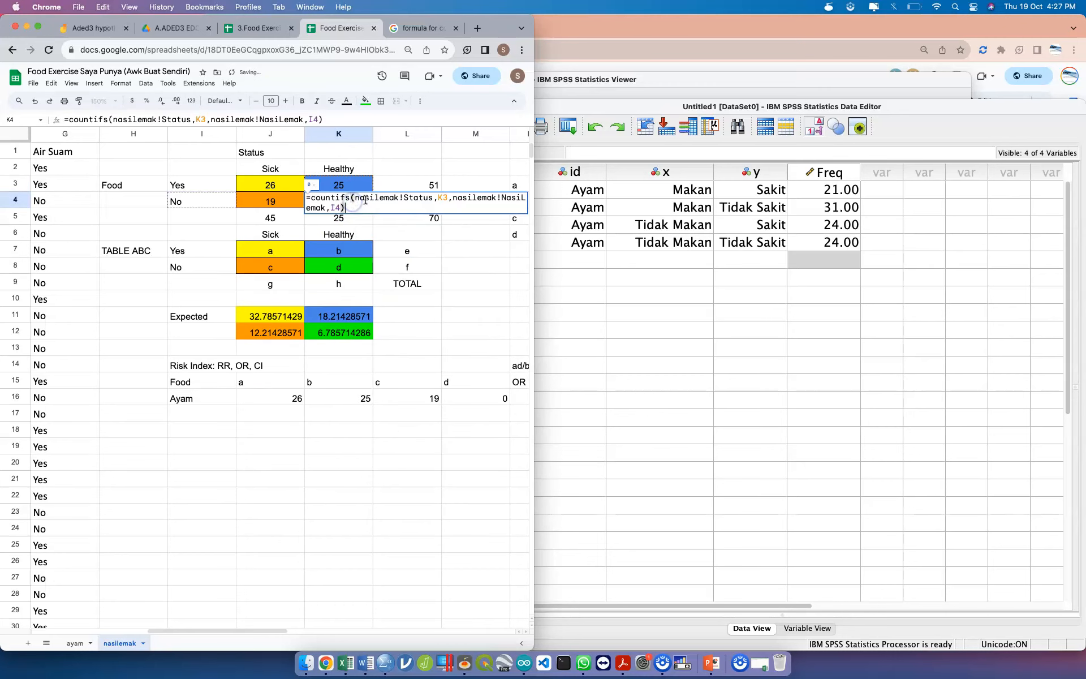
click(404, 199)
key(BackSpace)
key(BackSpace)
key(BackSpace)
key(BackSpace)
key(BackSpace)
key(BackSpace)
key(BackSpace)
key(BackSpace)
key(BackSpace)
key(BackSpace)
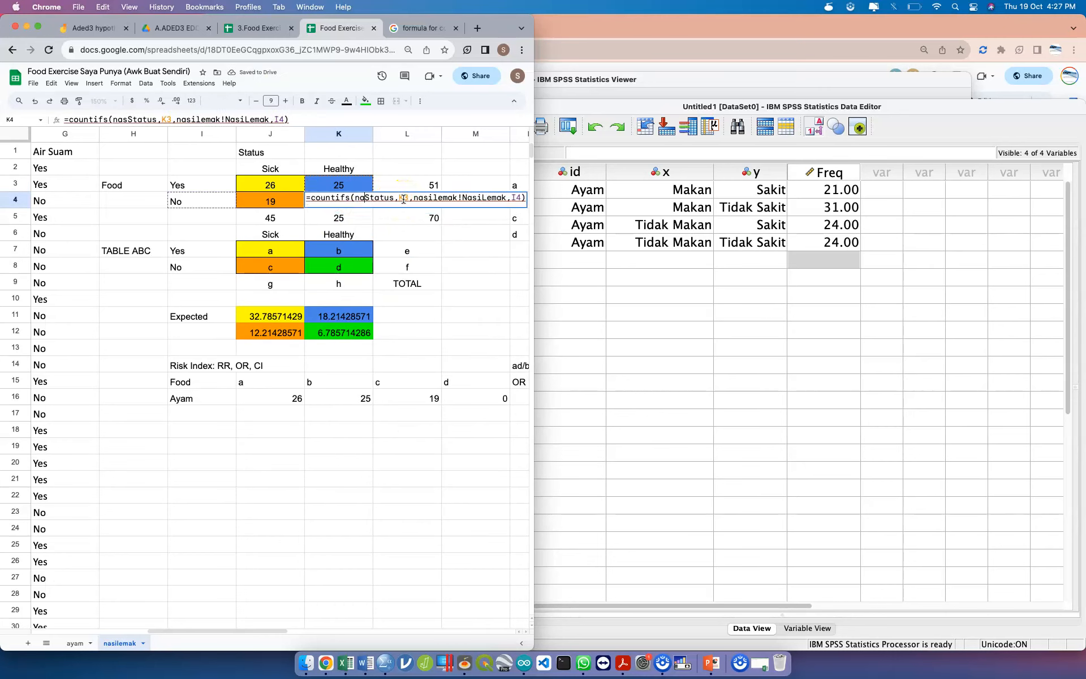
Replace the first criterion of the K4 formula with N2
click(403, 199)
key(BackSpace)
key(BackSpace)
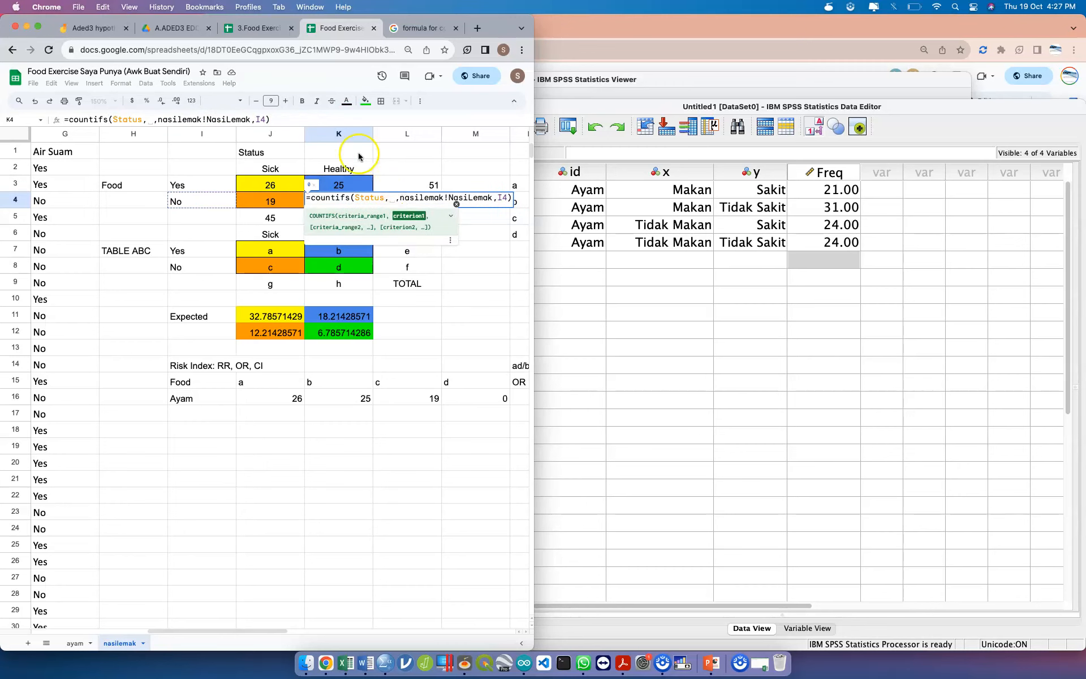
text(M2)
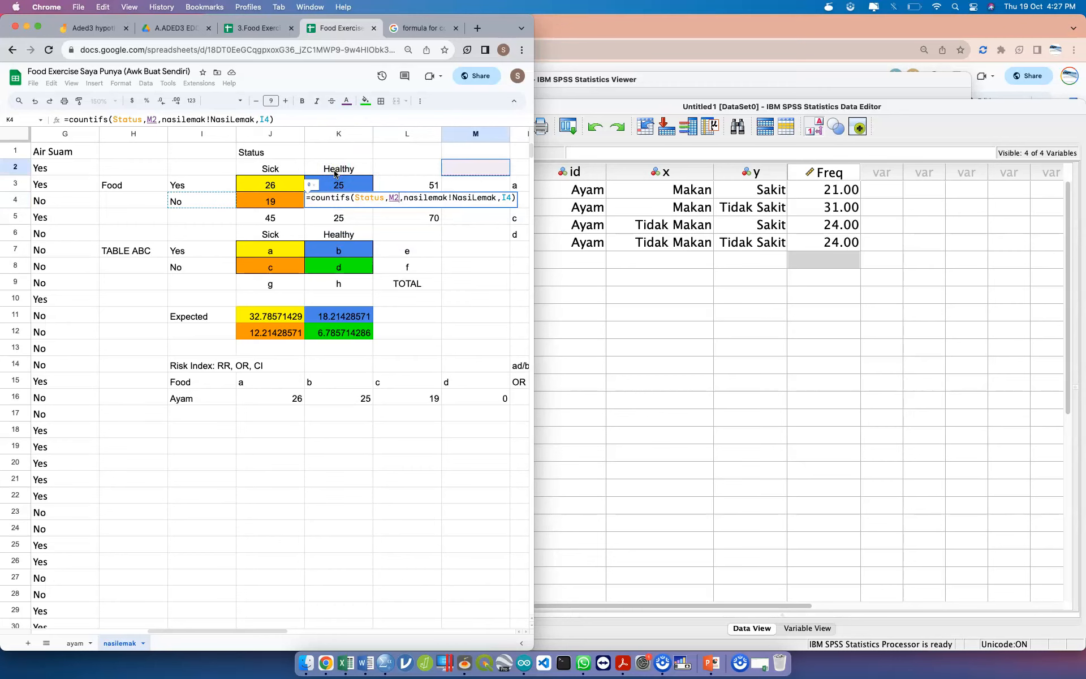
key(Right)
Remove the sheet reference before NasiLemak in the K4 formula
click(424, 199)
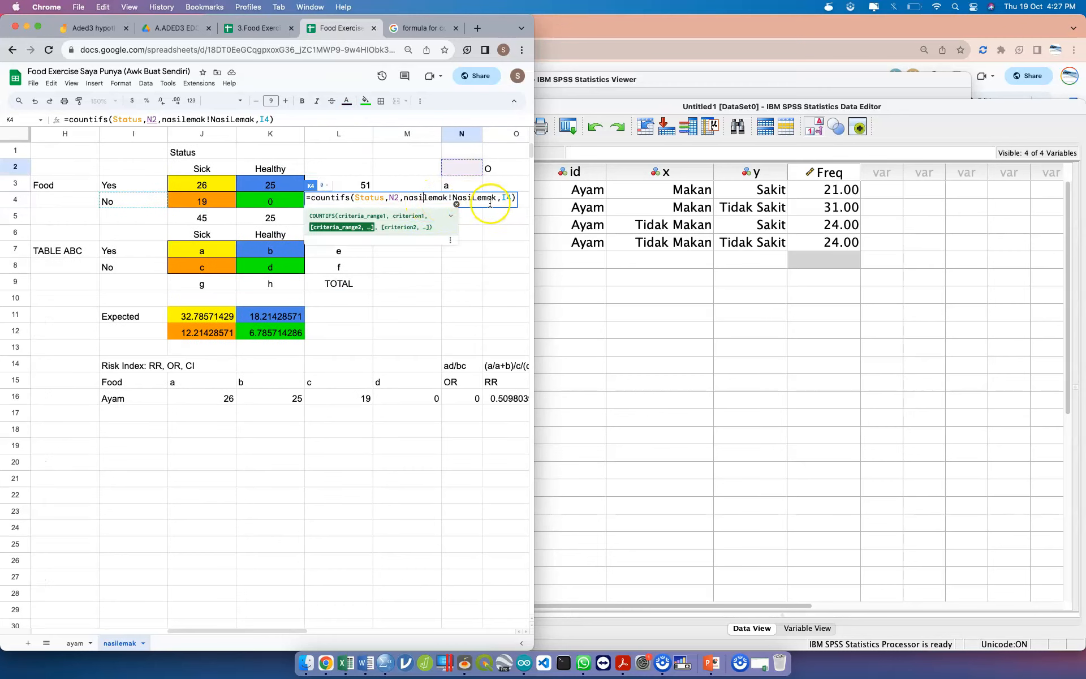
key(BackSpace)
key(BackSpace)
key(BackSpace)
key(BackSpace)
key(BackSpace)
key(BackSpace)
key(BackSpace)
key(BackSpace)
key(BackSpace)
key(BackSpace)
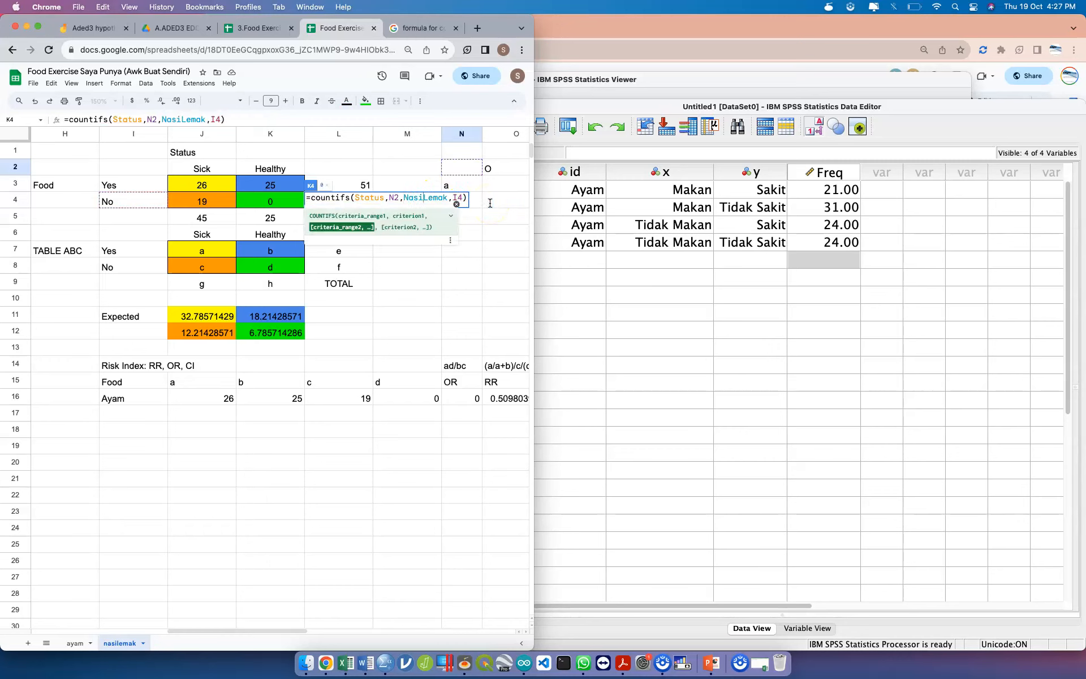
Re-enter the No label in I4 as the second criterion and commit =countifs(Status,N2,NasiLemak,I4) in K4
key(Right)
key(Right)
key(Right)
key(Right)
key(BackSpace)
key(BackSpace)
key(BackSpace)
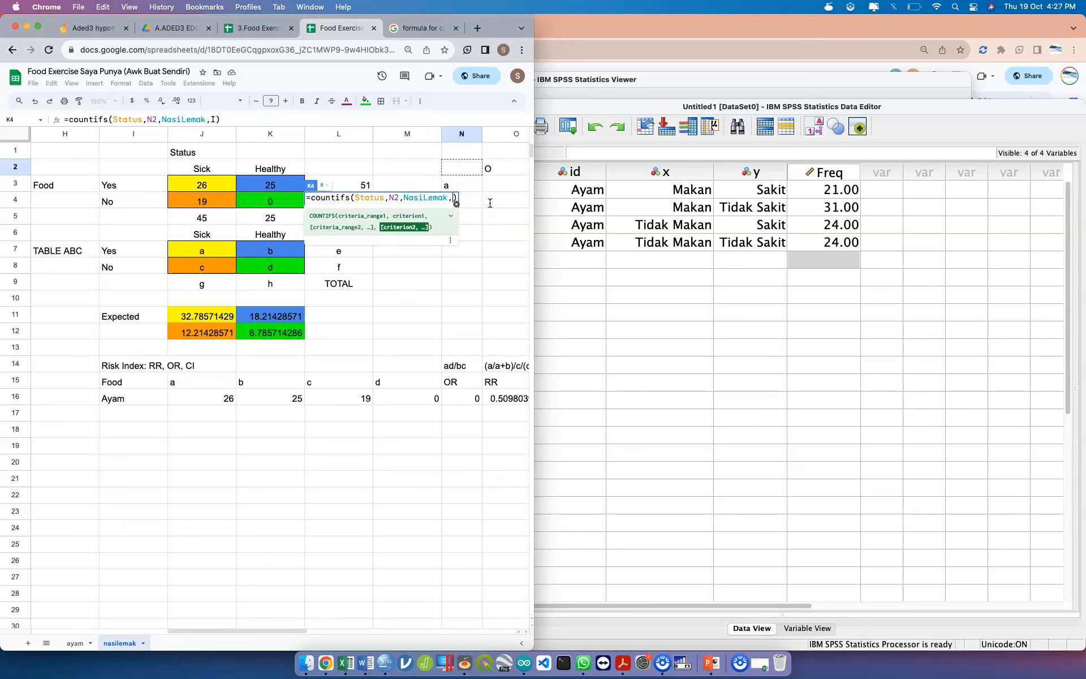
text(,)
click(133, 199)
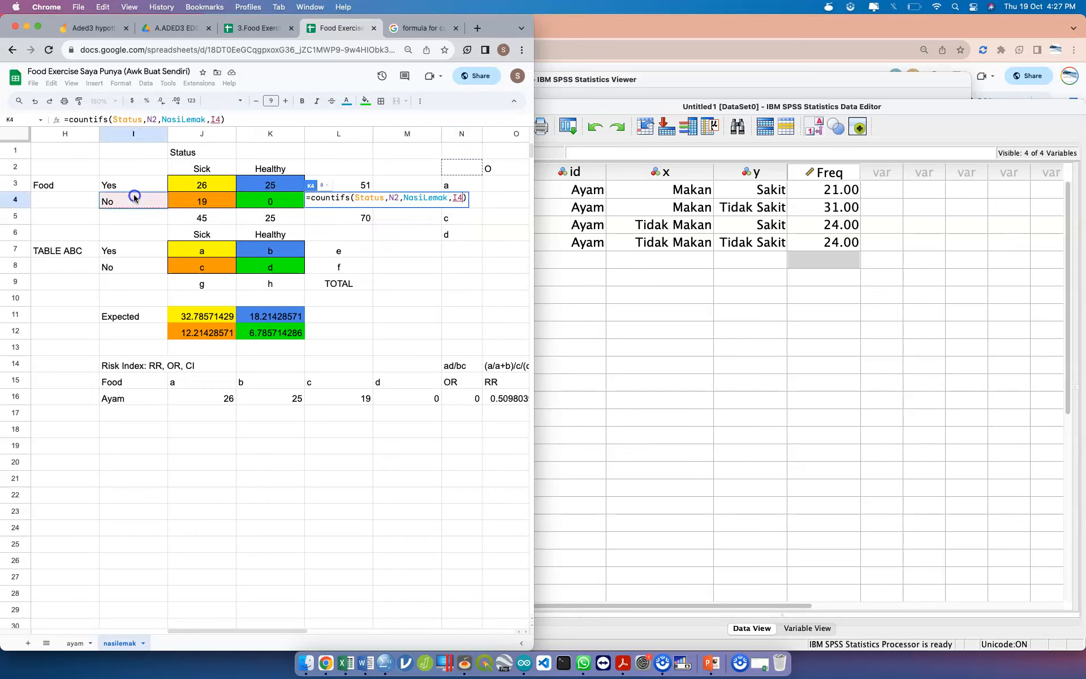
key(Return)
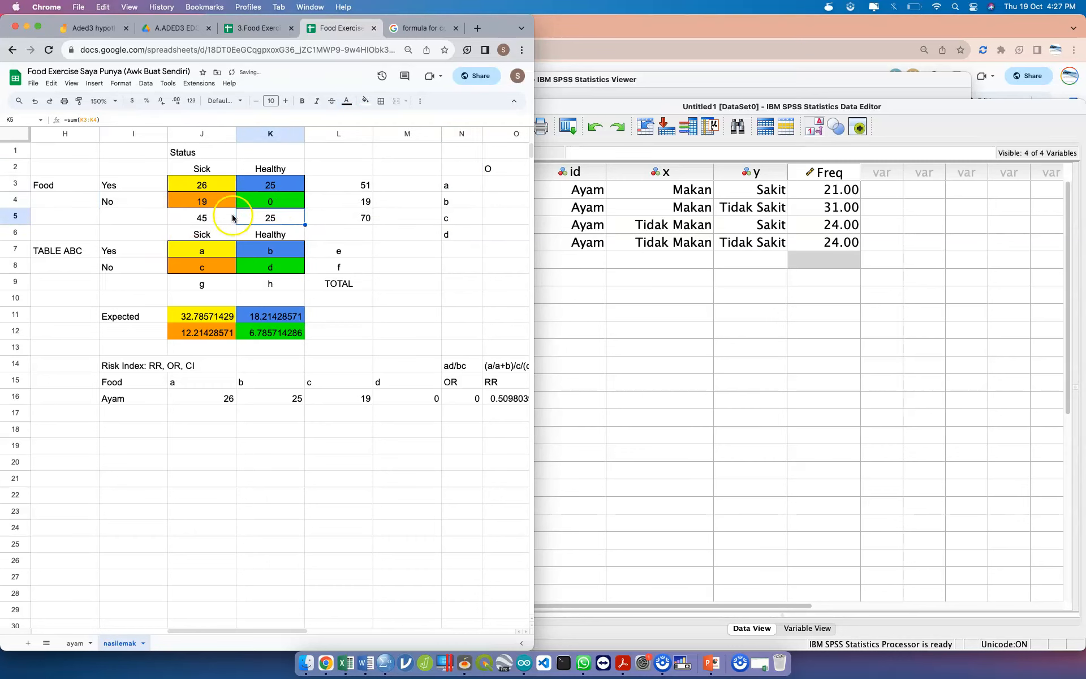
Reopen the K4 formula and remove the sheet reference before Status
click(277, 202)
double_click(277, 203)
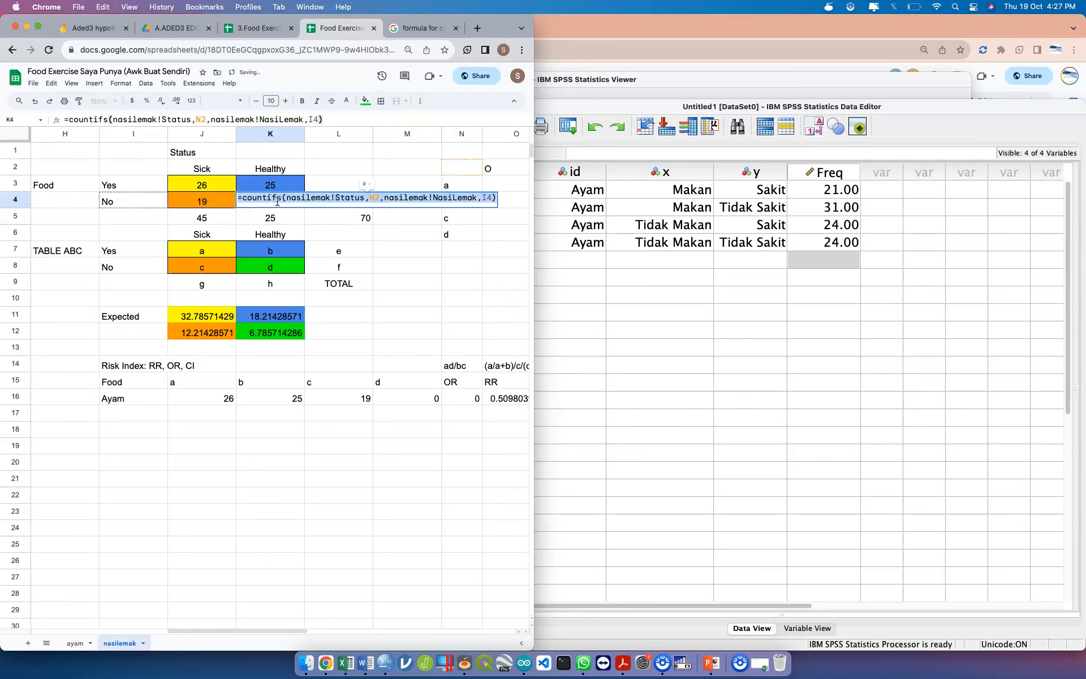
click(318, 198)
key(BackSpace)
key(BackSpace)
key(BackSpace)
key(BackSpace)
key(BackSpace)
key(BackSpace)
key(BackSpace)
key(BackSpace)
key(BackSpace)
key(BackSpace)
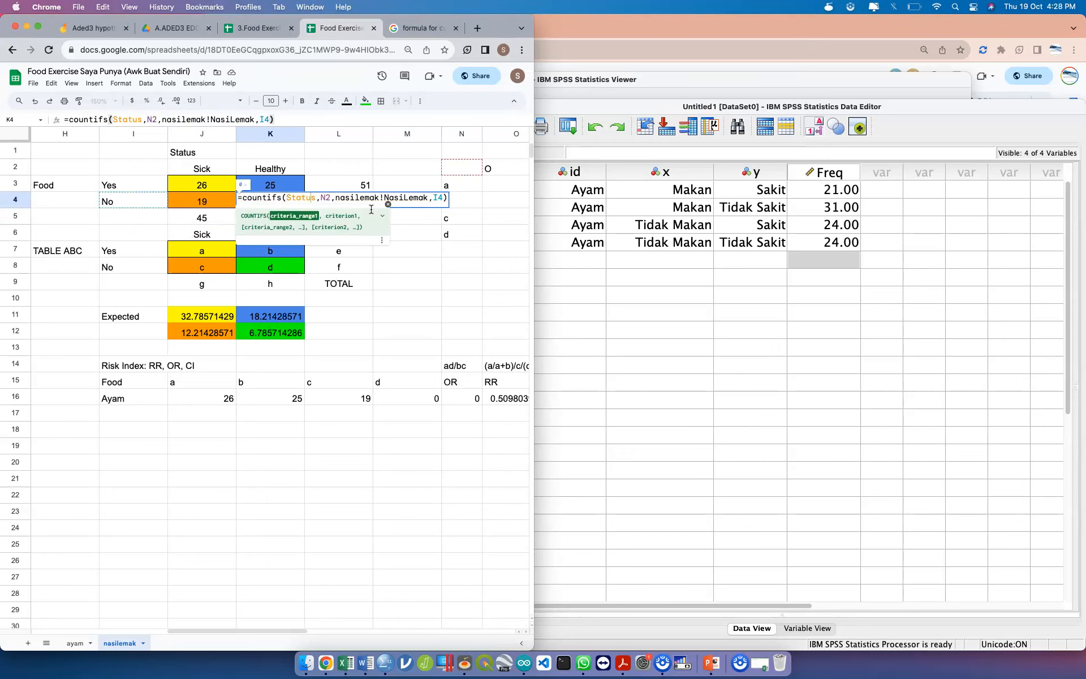
Change the first criterion of the K4 formula to the Healthy heading in K2
key(Right)
key(Right)
key(Right)
key(Right)
key(BackSpace)
key(BackSpace)
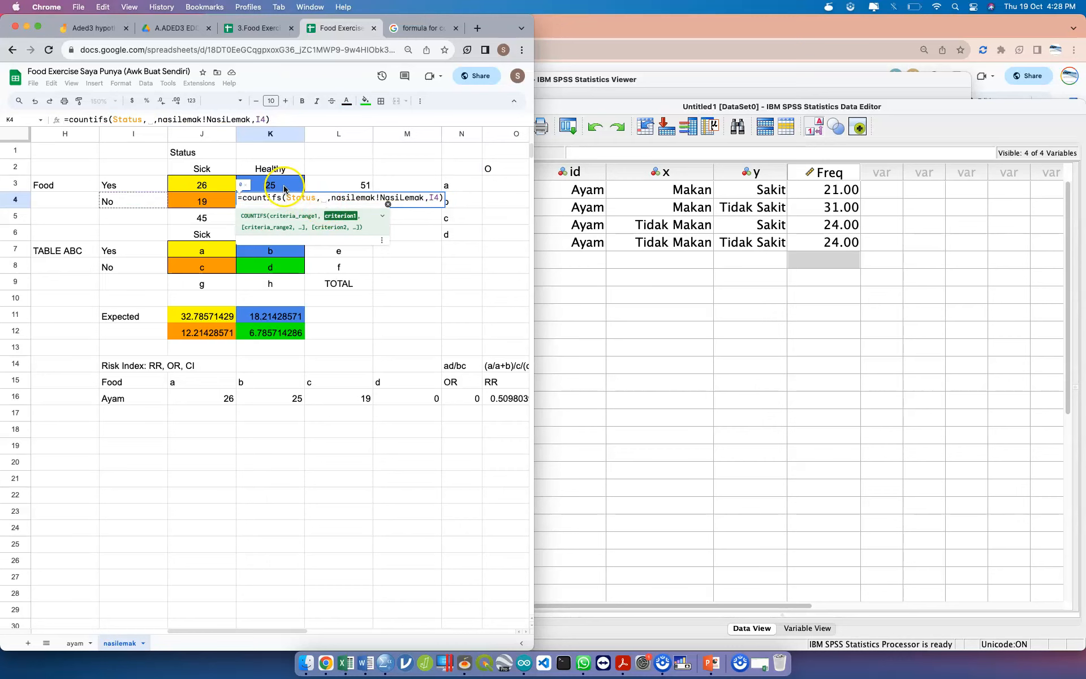
click(280, 169)
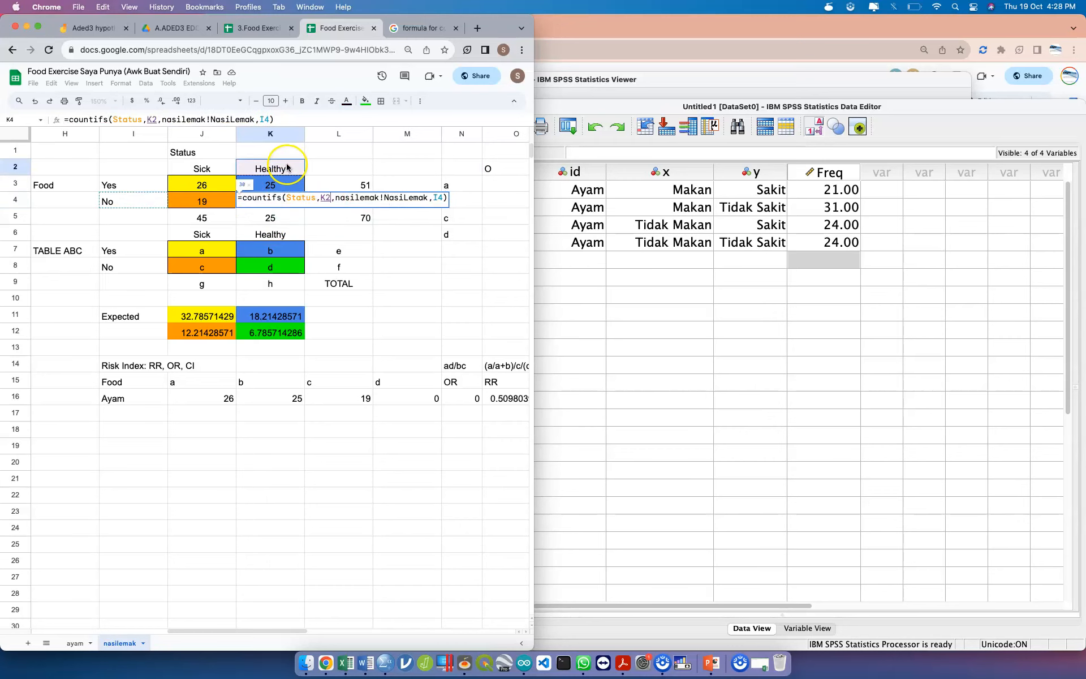
Remove the sheet reference before NasiLemak in K4 and commit =countifs(Status,K2,NasiLemak,I4)
click(390, 198)
key(BackSpace)
key(BackSpace)
key(BackSpace)
key(BackSpace)
key(BackSpace)
key(BackSpace)
key(BackSpace)
key(BackSpace)
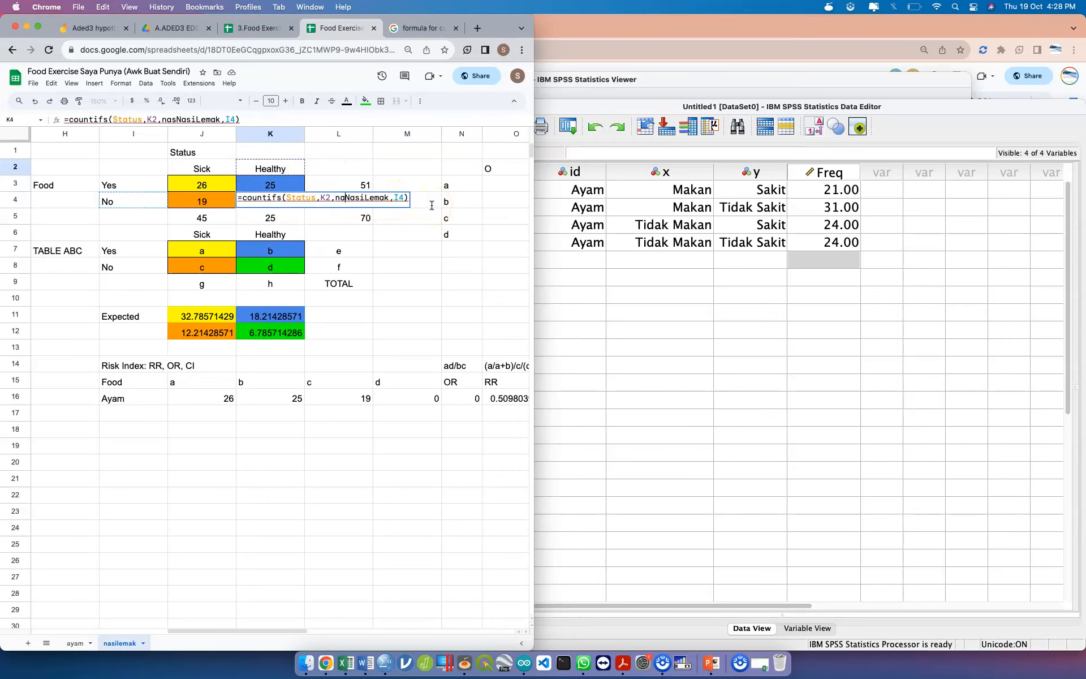
key(BackSpace)
key(BackSpace)
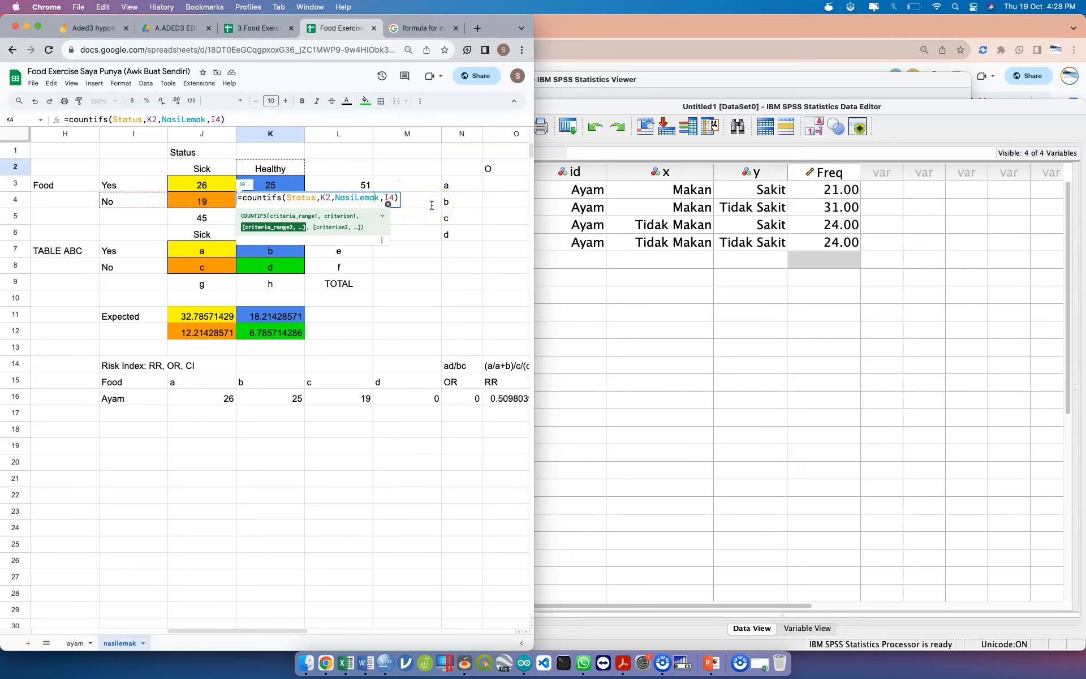
key(Right)
key(Right)
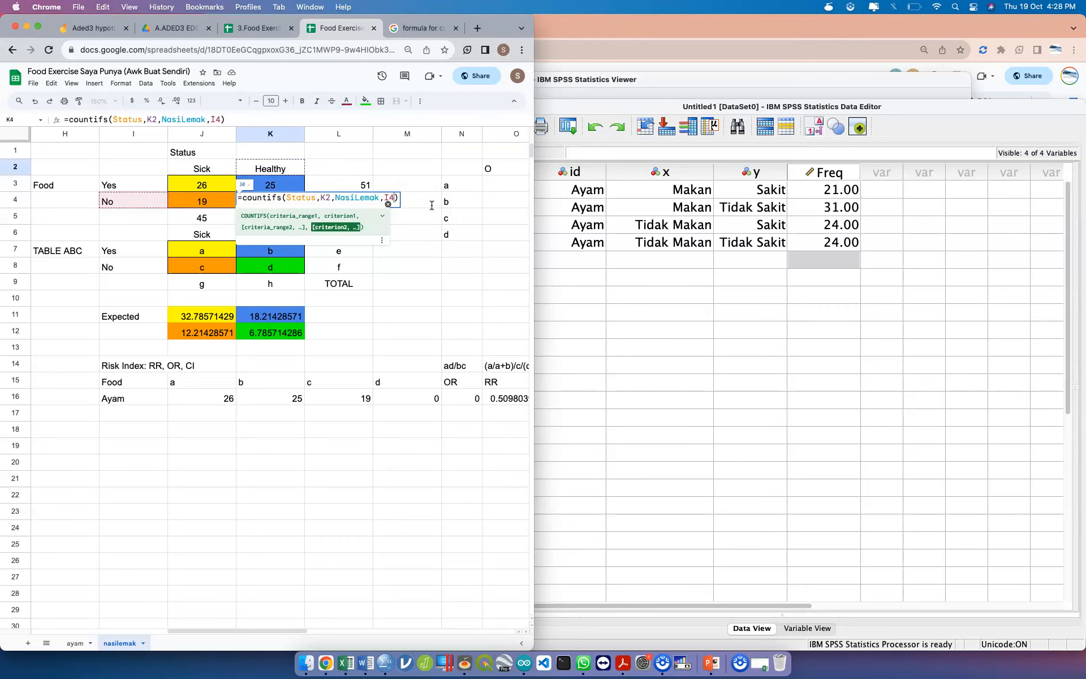
key(Return)
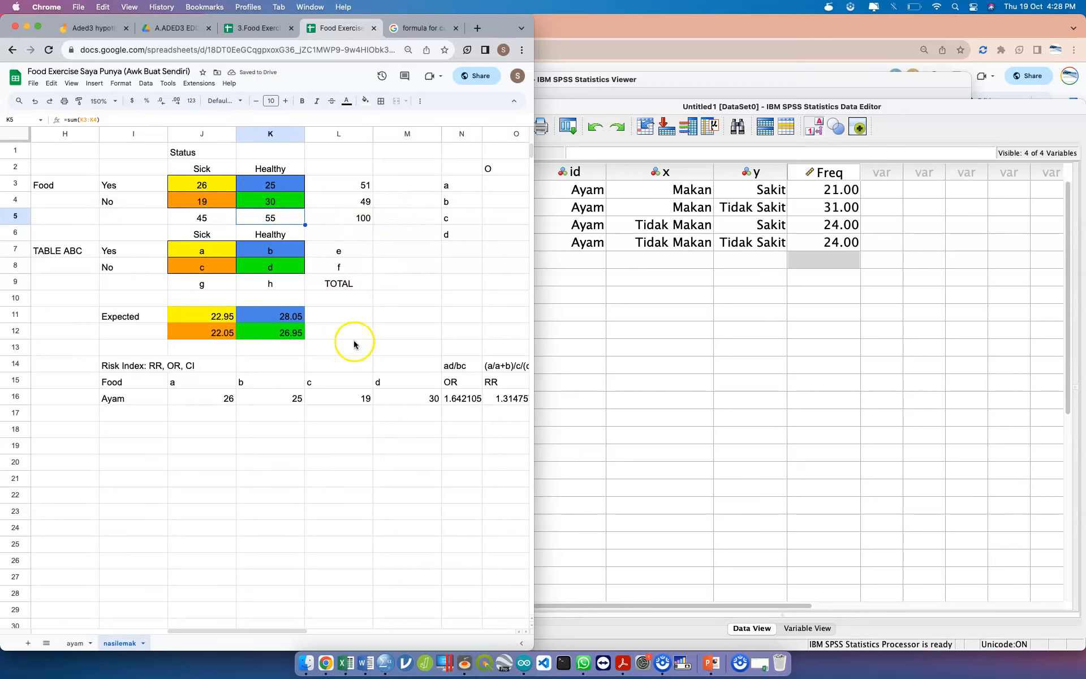
Review the chi-square, OR, RR and confidence interval results on the nasilemak sheet and switch to the SPSS Data Editor
scroll(362, 344, right, 3)
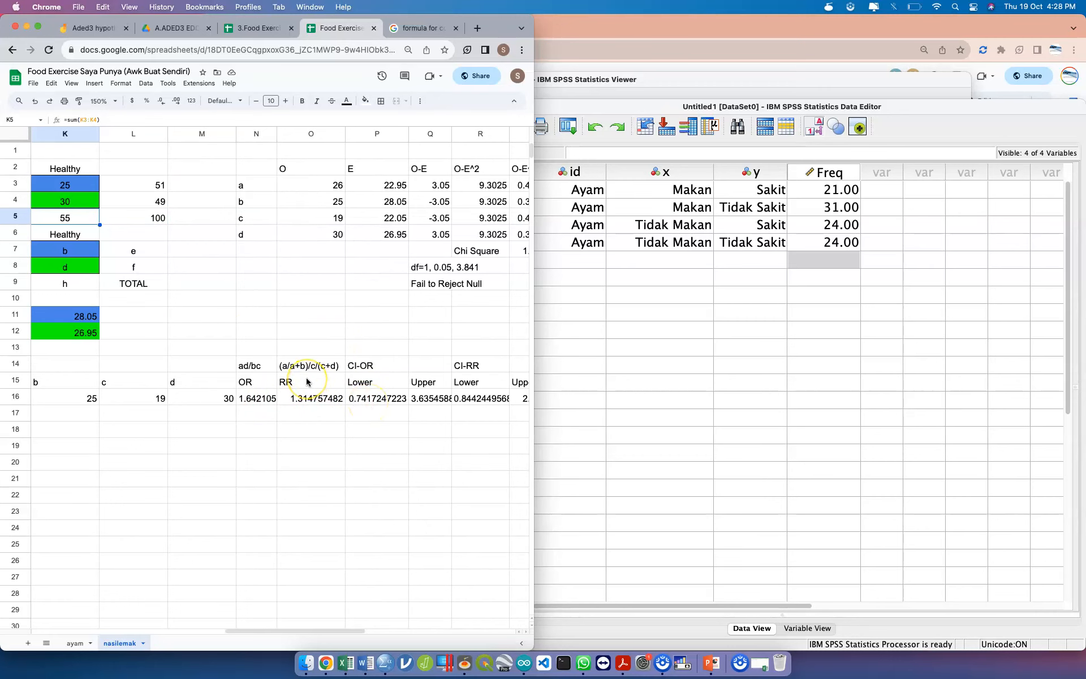
scroll(308, 382, right, 2)
scroll(308, 382, left, 10)
scroll(309, 380, right, 6)
click(628, 311)
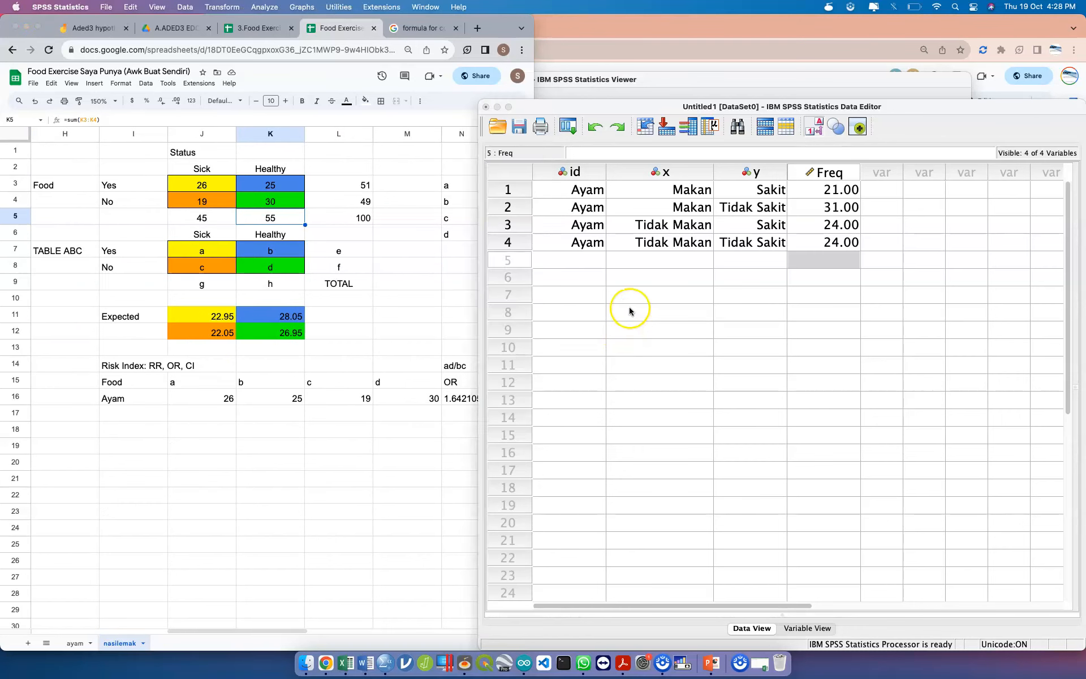
Add the value label 2 = Nasi Lemak to the food variable id and return to the data rows
click(586, 173)
double_click(586, 174)
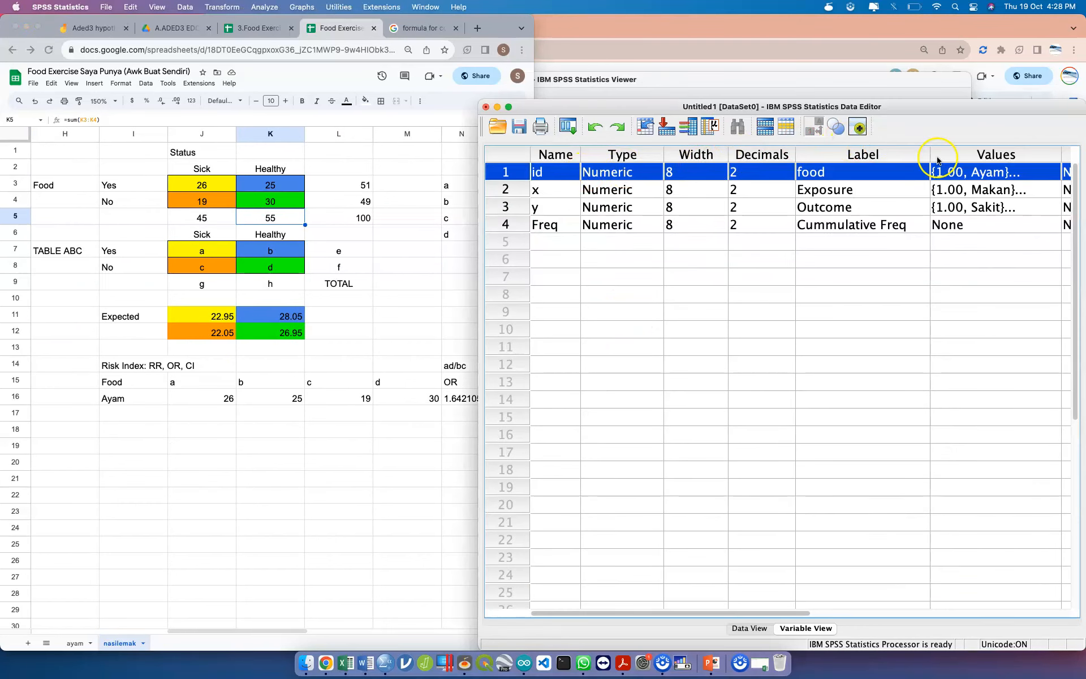
click(1051, 175)
click(1050, 175)
text(2)
key(Tab)
text(Nasi Lemak)
key(Return)
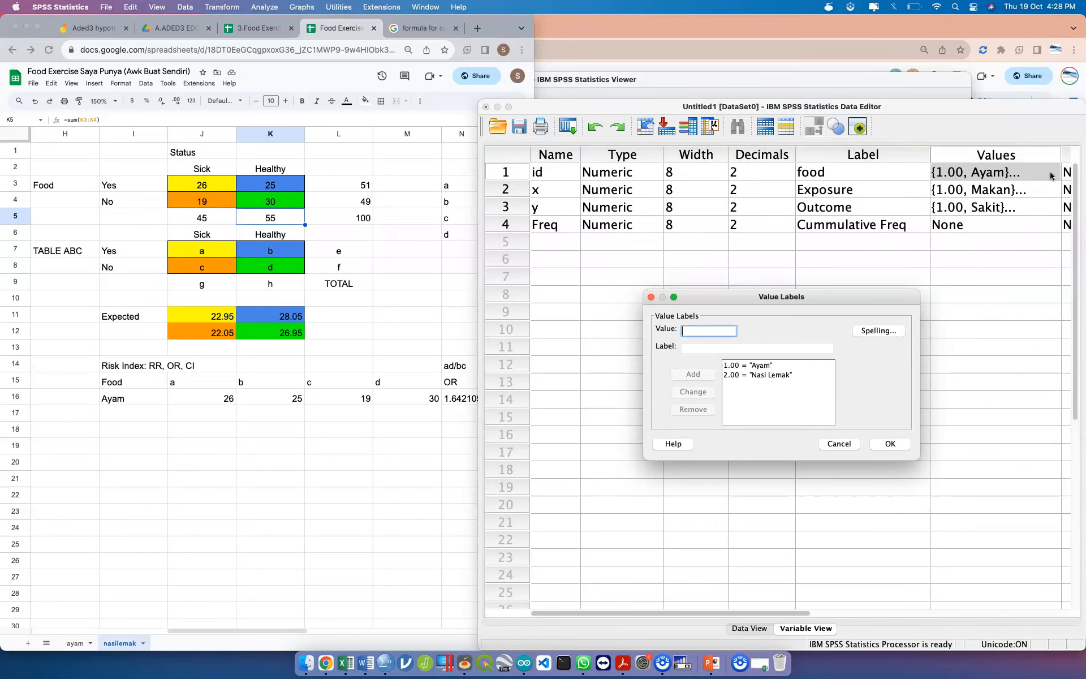
click(897, 446)
click(750, 628)
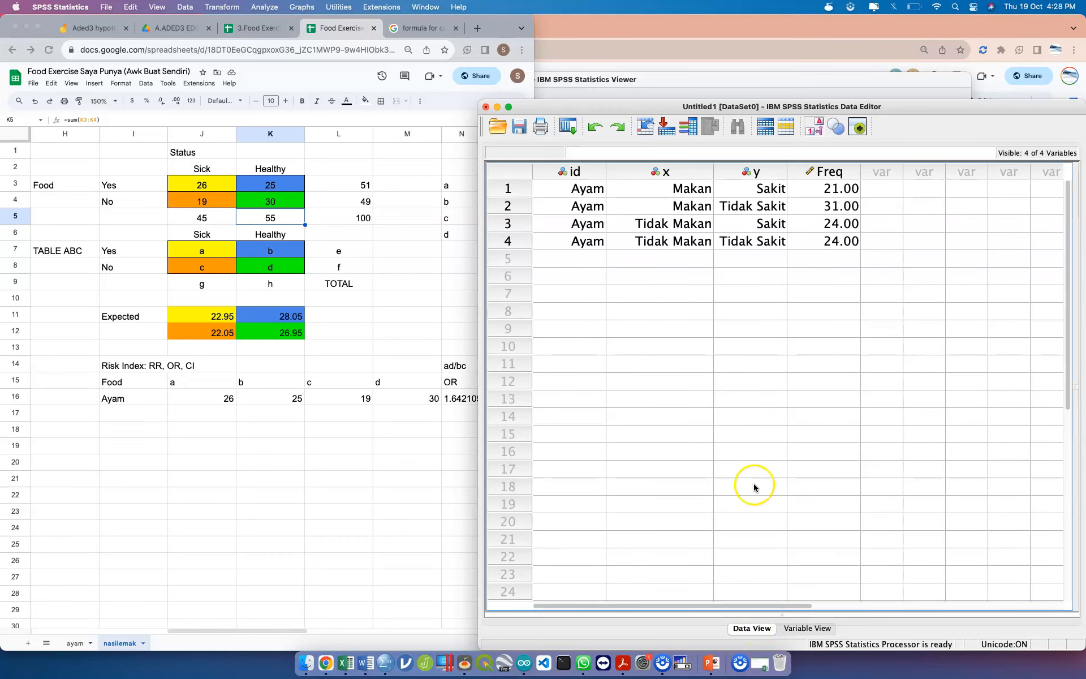
Show numeric codes instead of value labels and enter 2 as the id in rows 5 to 8
click(586, 262)
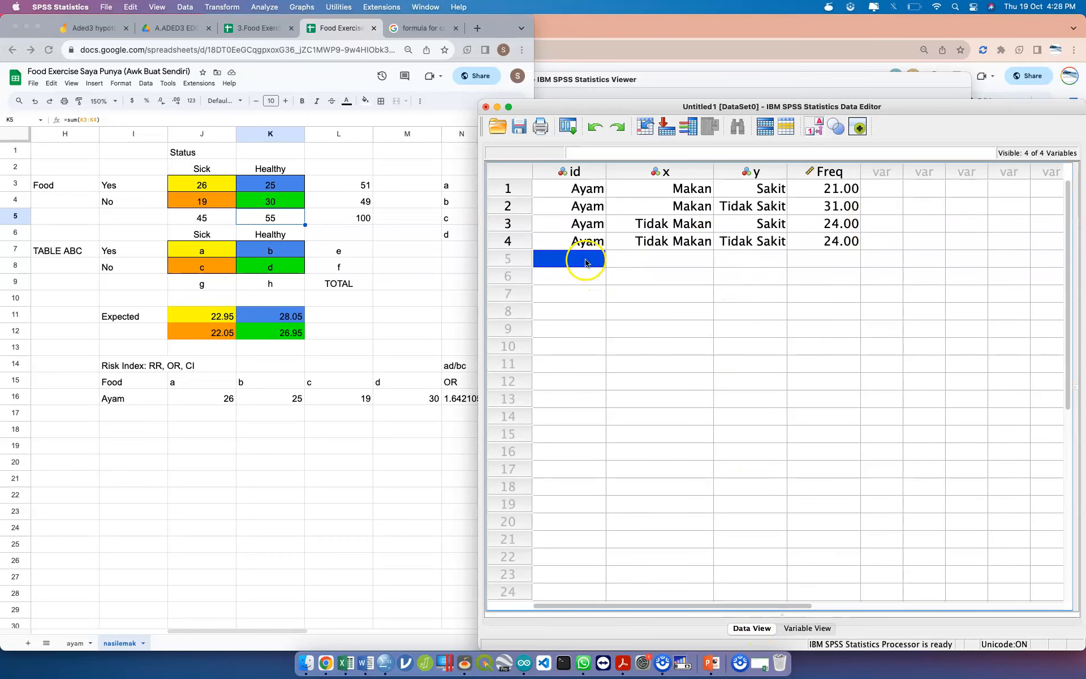
click(814, 127)
text(2)
key(Return)
text(2)
key(Return)
text(2)
key(Return)
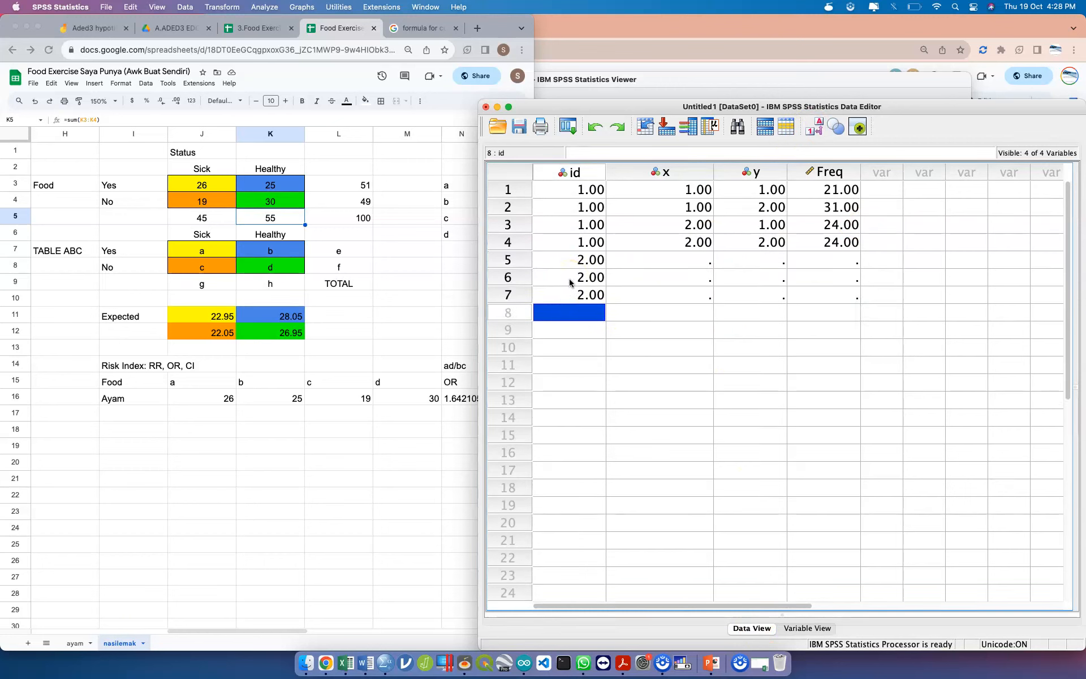
text(2)
key(Tab)
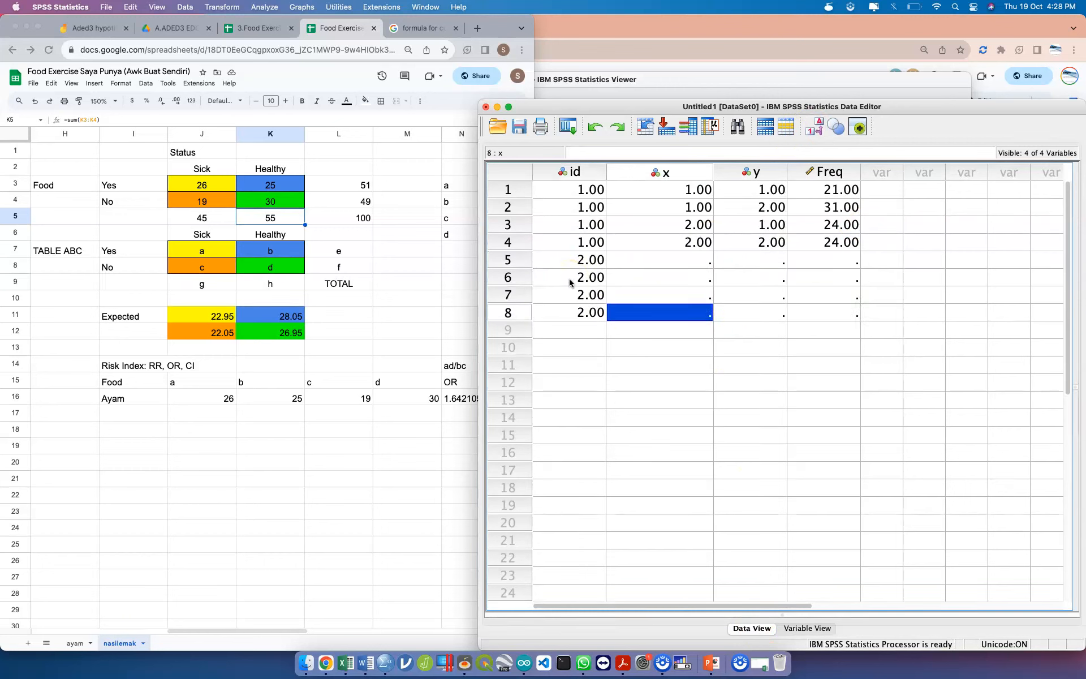
Enter the exposure and outcome codes 1 and 1 in row 5, and 1 and 2 in row 6
key(Up)
key(Up)
key(Up)
text(1)
key(Tab)
text(2)
key(BackSpace)
text(1)
key(Return)
key(Left)
text(1)
key(Tab)
text(2)
key(Return)
Enter the exposure and outcome codes 2 and 1 in row 7, and 2 and 2 in row 8
key(Left)
text(2)
key(Tab)
text(1)
key(Return)
key(Left)
text(2)
key(Tab)
text(2)
key(Tab)
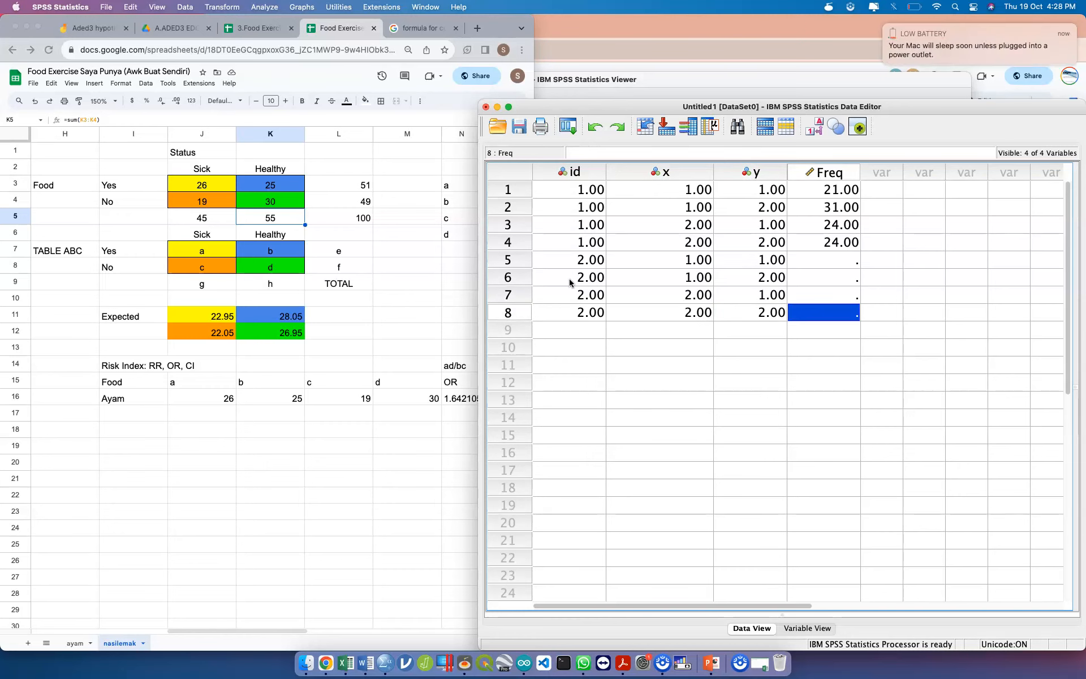
Enter the Nasi Lemak frequencies 26, 25, 19 and 30 in the Freq column for rows 5 to 8
click(819, 265)
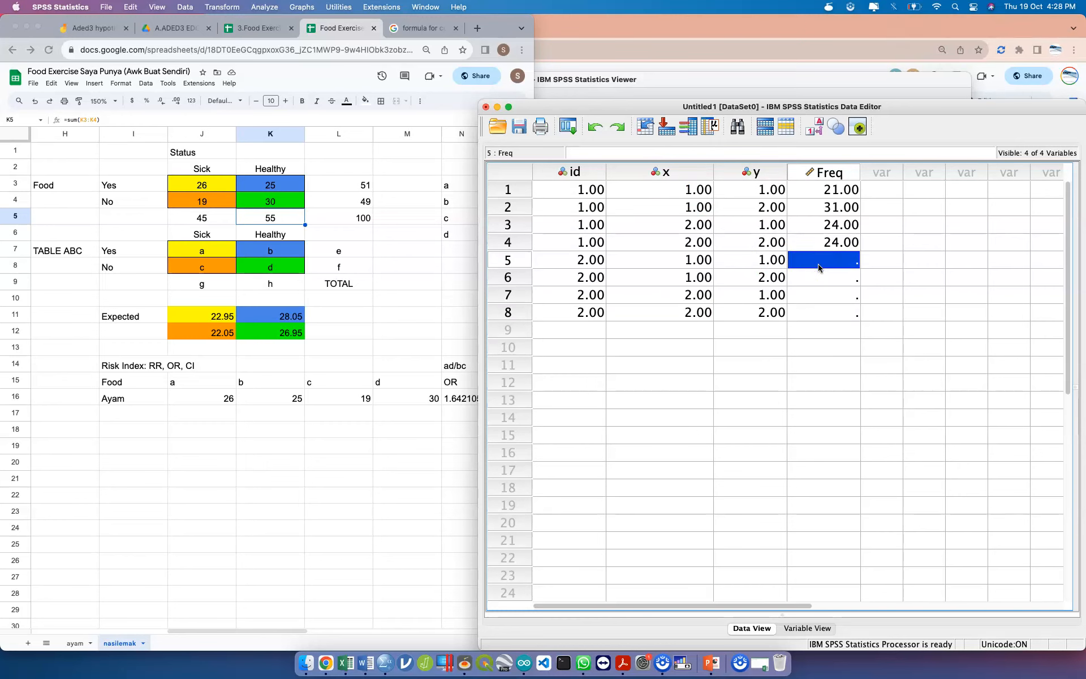
text(26)
key(Return)
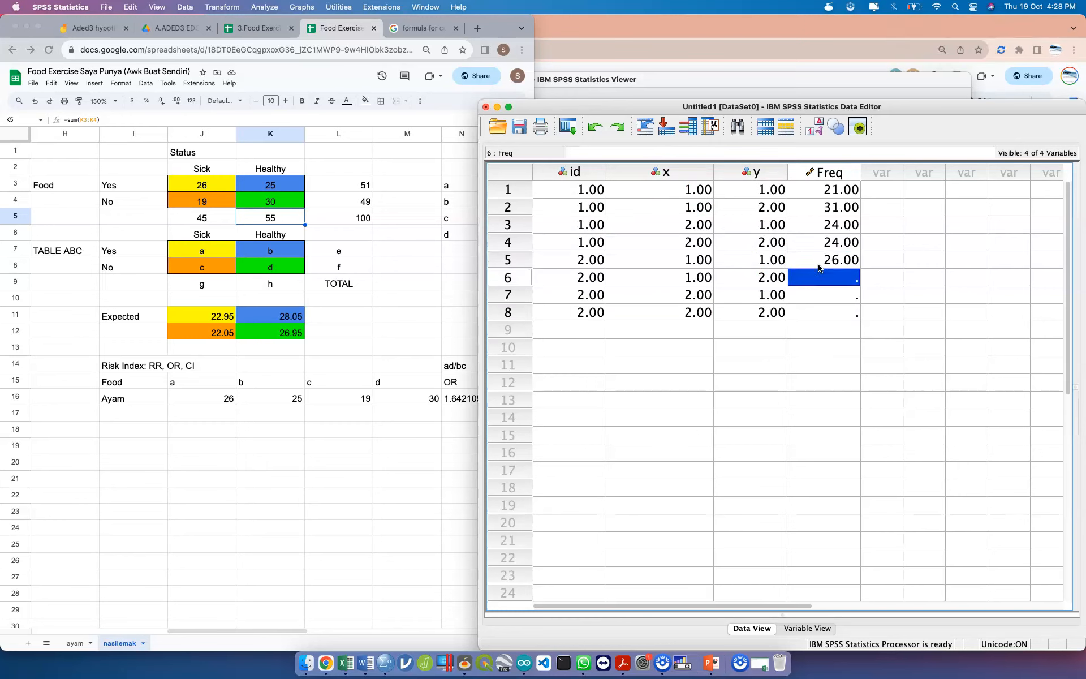
text(25)
key(Return)
text(19)
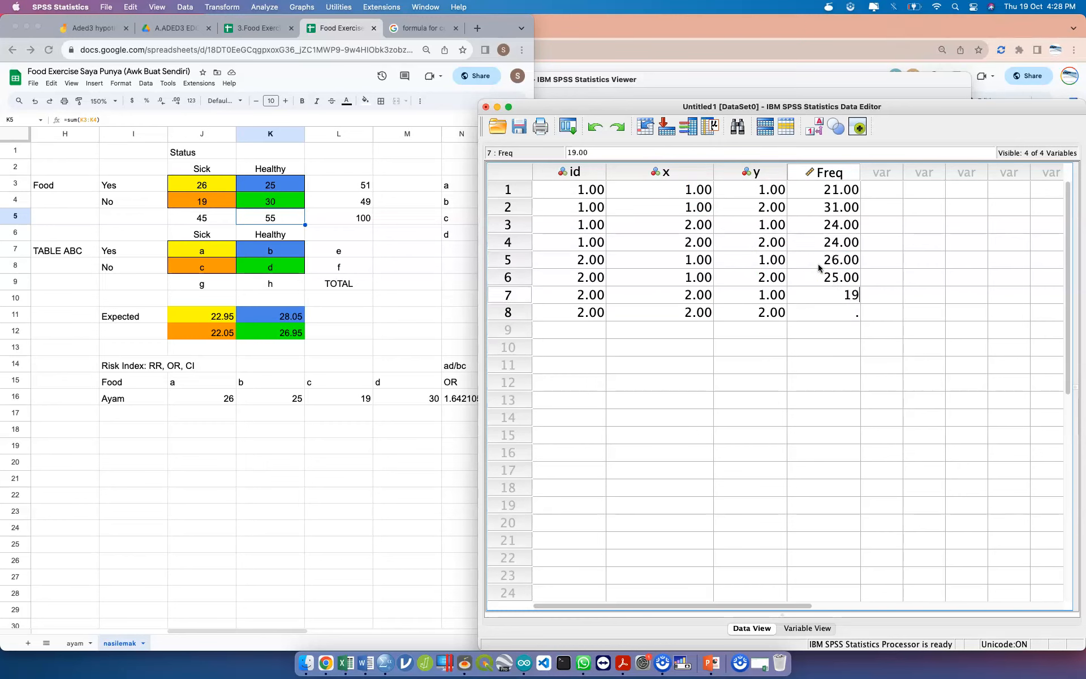
key(Return)
text(30)
key(Return)
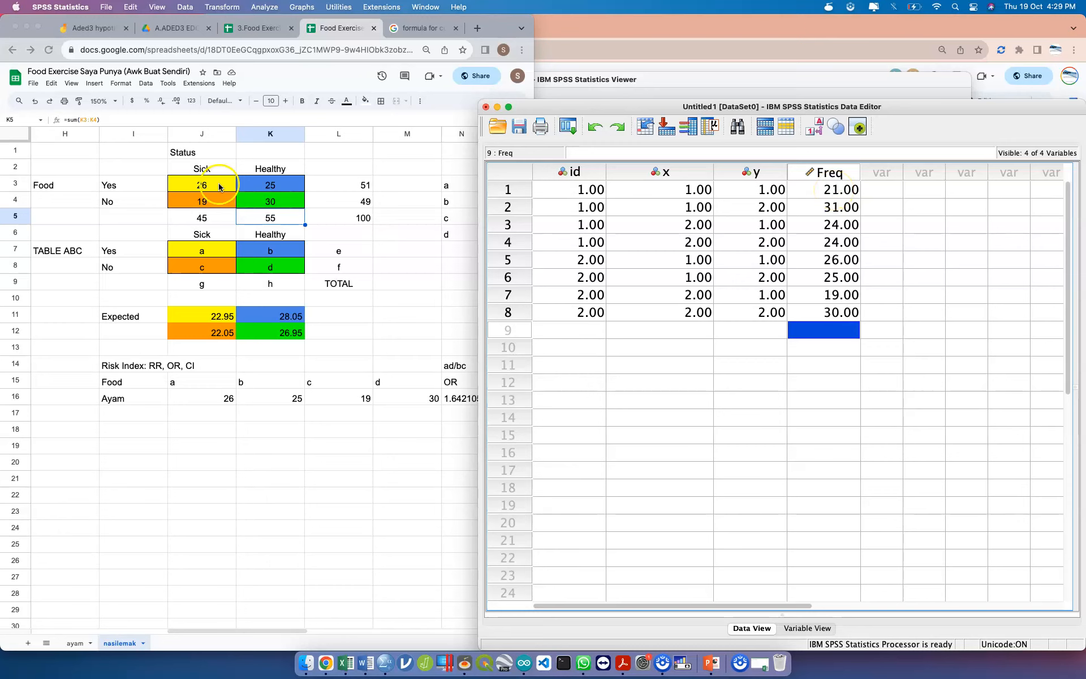
Bring the SPSS Data Editor back to the front and enlarge its window to fill the screen
click(224, 395)
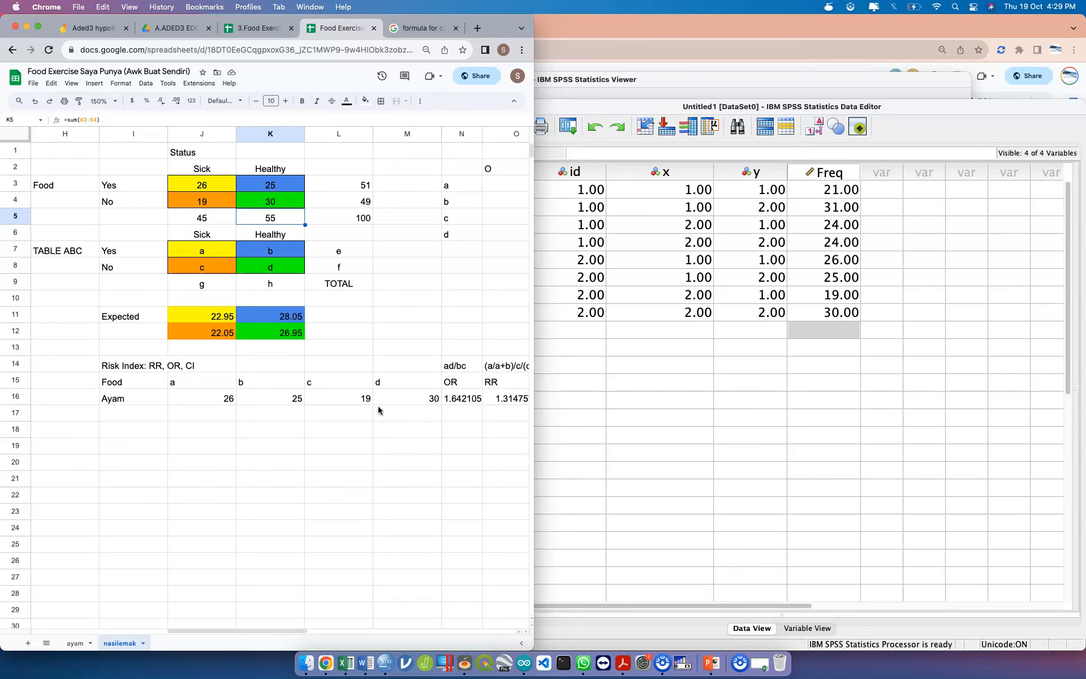
click(618, 383)
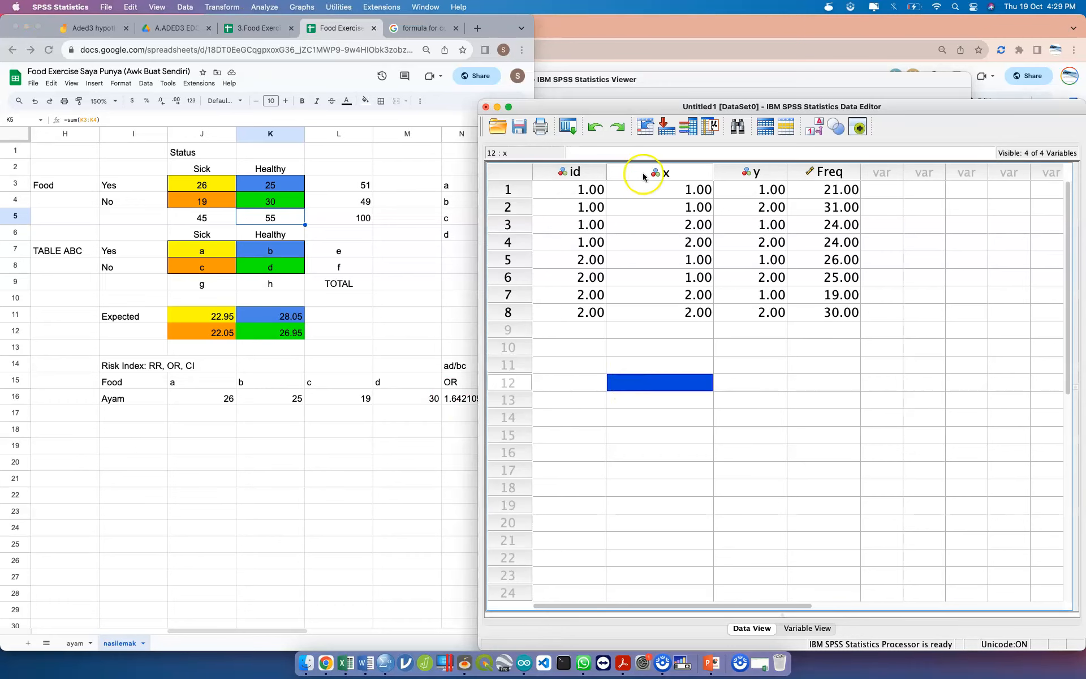
drag(655, 114, 639, 110)
double_click(639, 110)
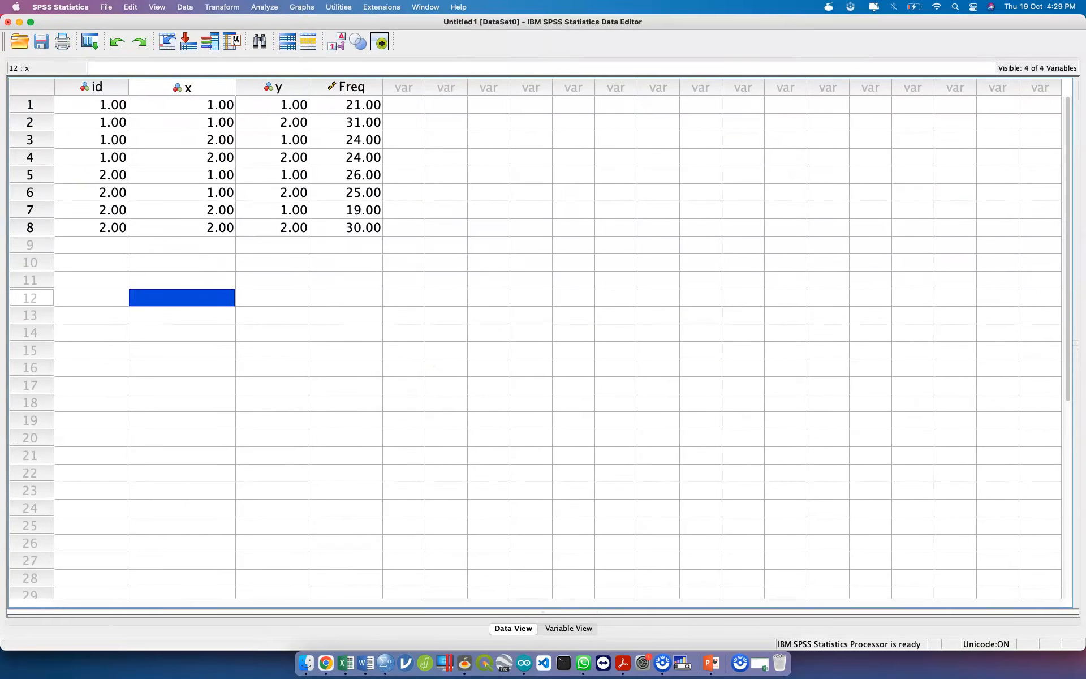
Paste Weight Cases syntax with Cummulative Freq [Freq] as the frequency variable and return to the Data Editor
click(197, 9)
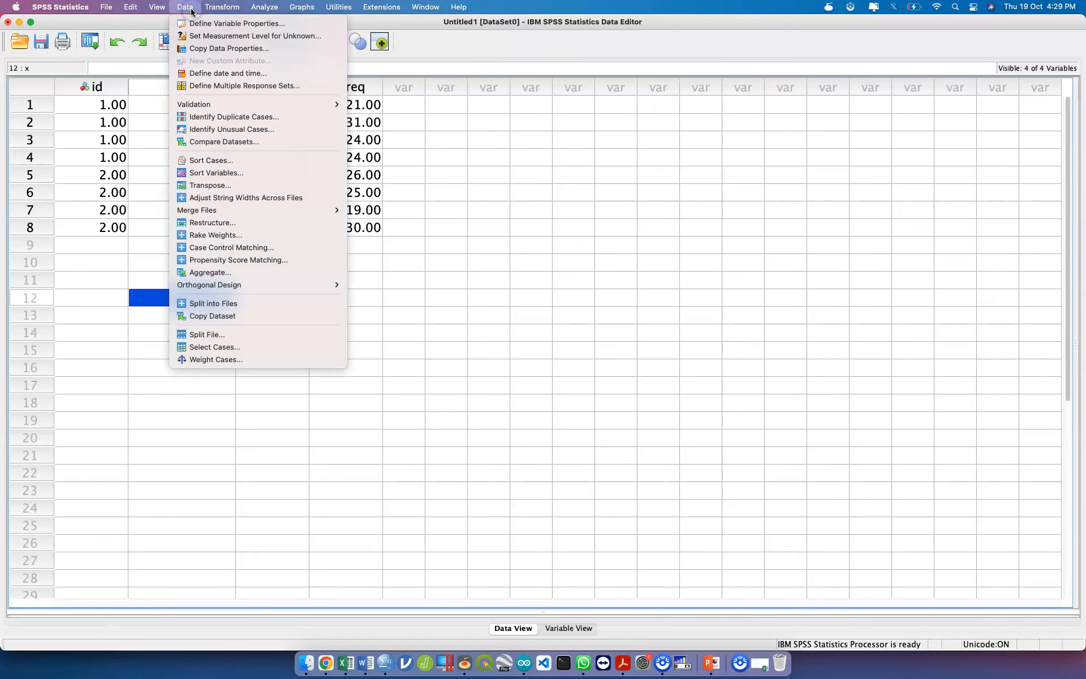
click(251, 360)
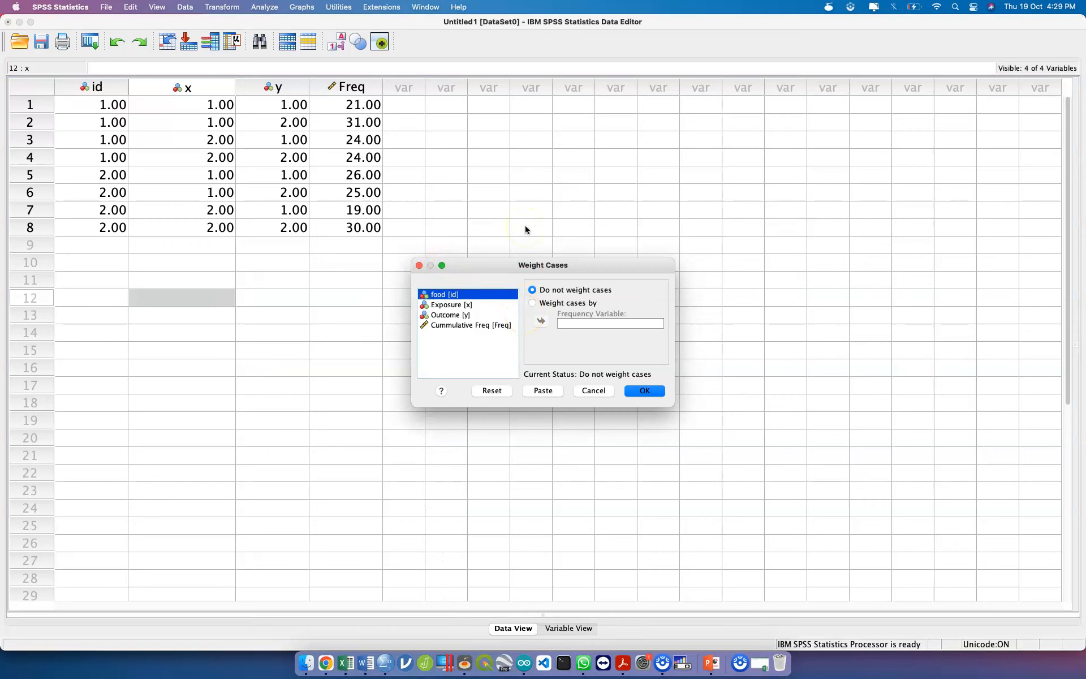
click(532, 302)
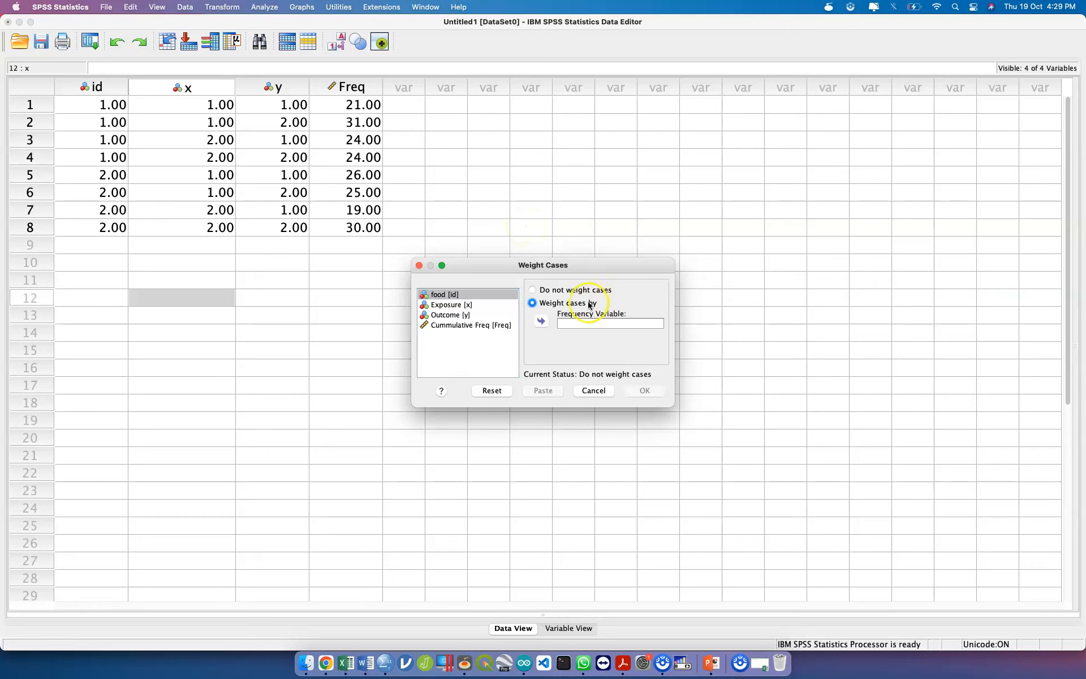
click(474, 325)
click(544, 321)
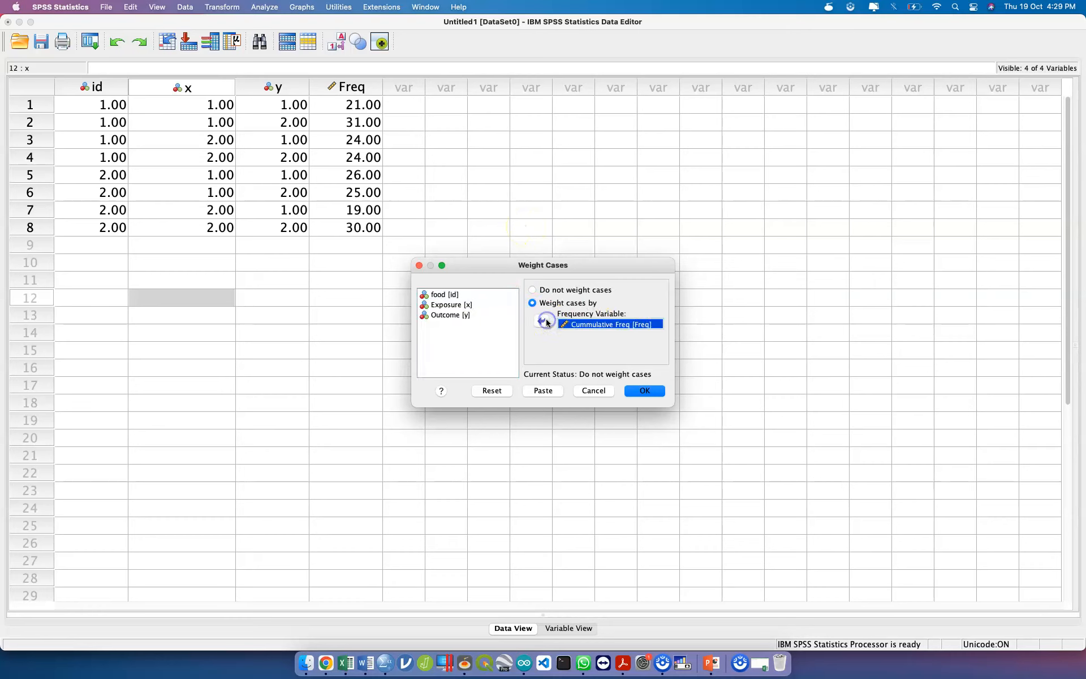
click(542, 394)
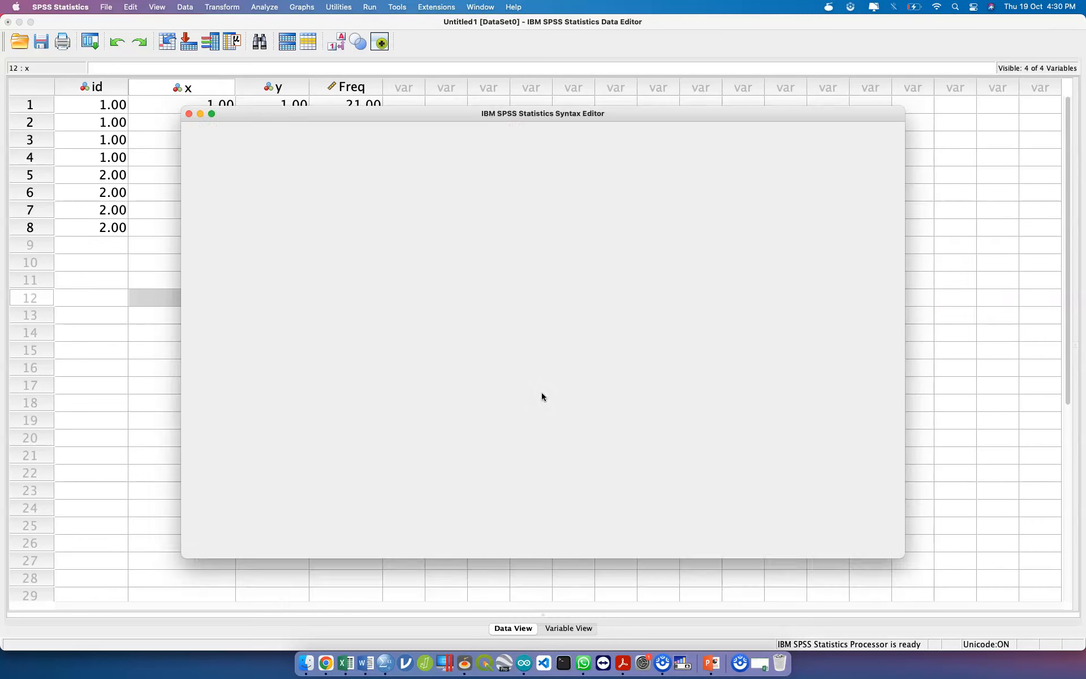
key(ctrl+Up)
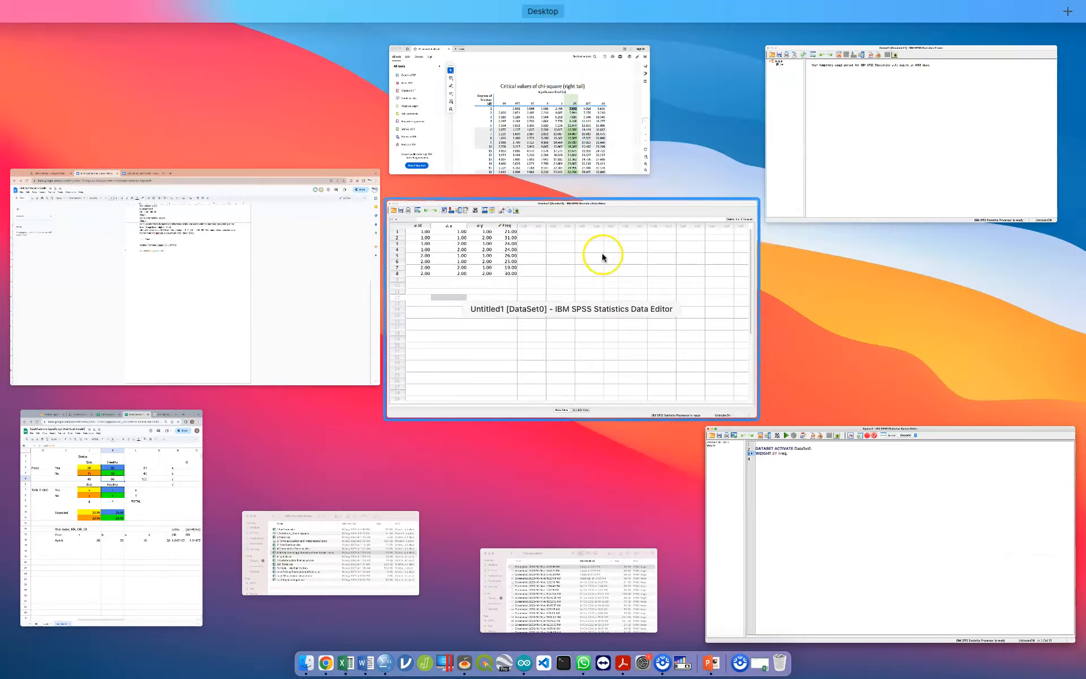
click(635, 284)
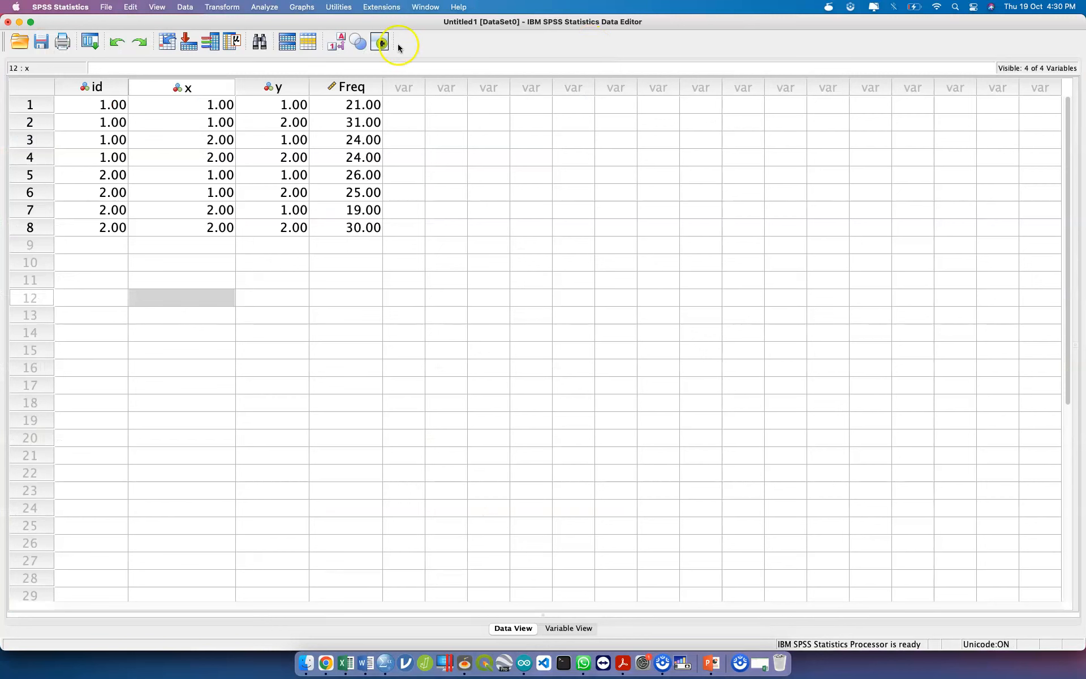
Review the frequency variable chosen in the Weight Cases dialog and close it without applying
click(264, 7)
mouse_move(185, 6)
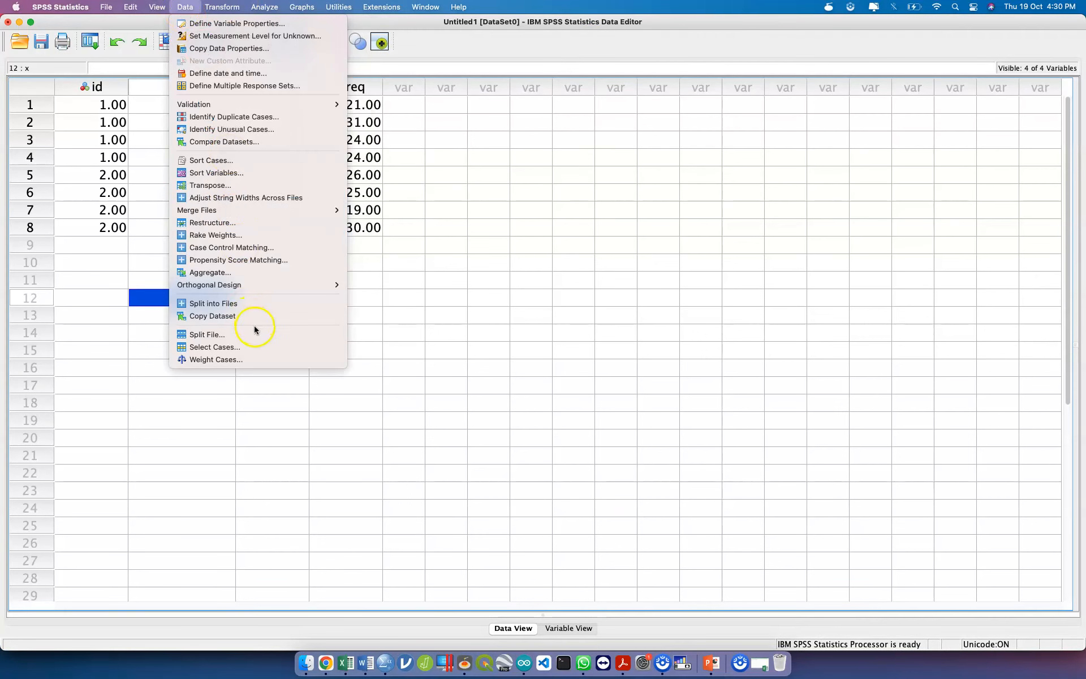
click(290, 359)
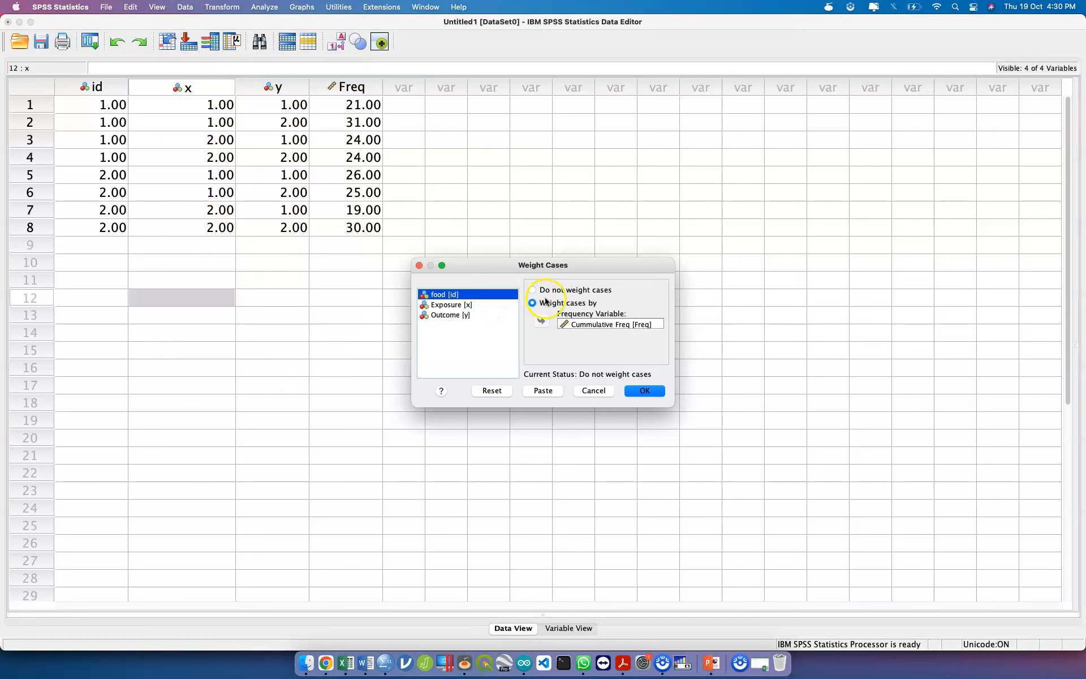
click(599, 326)
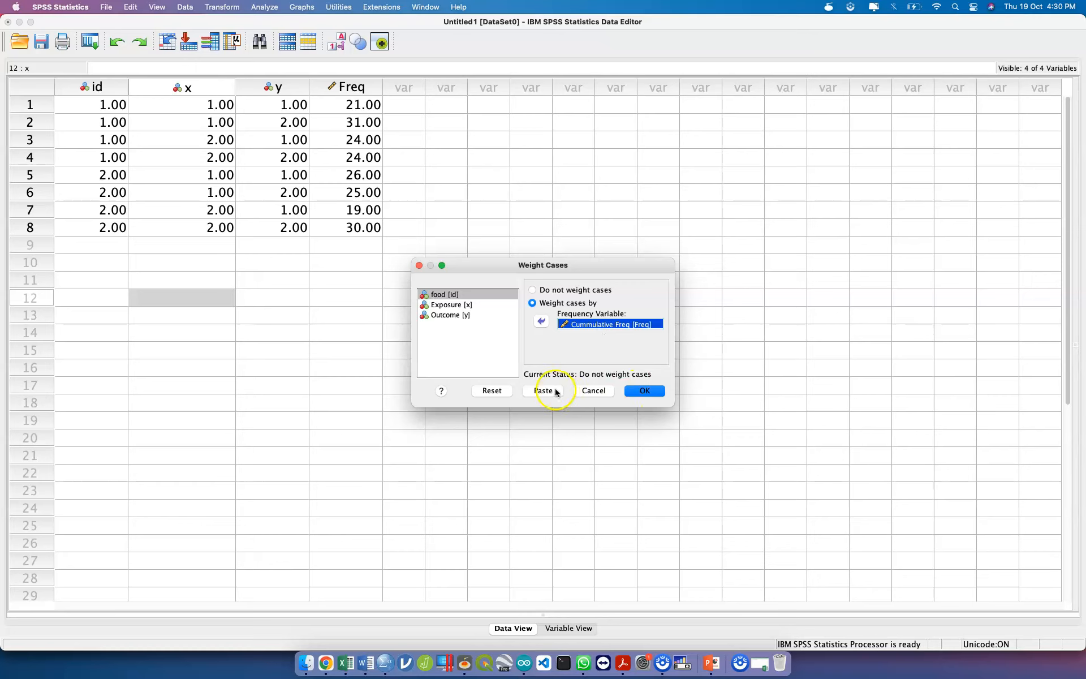
click(593, 391)
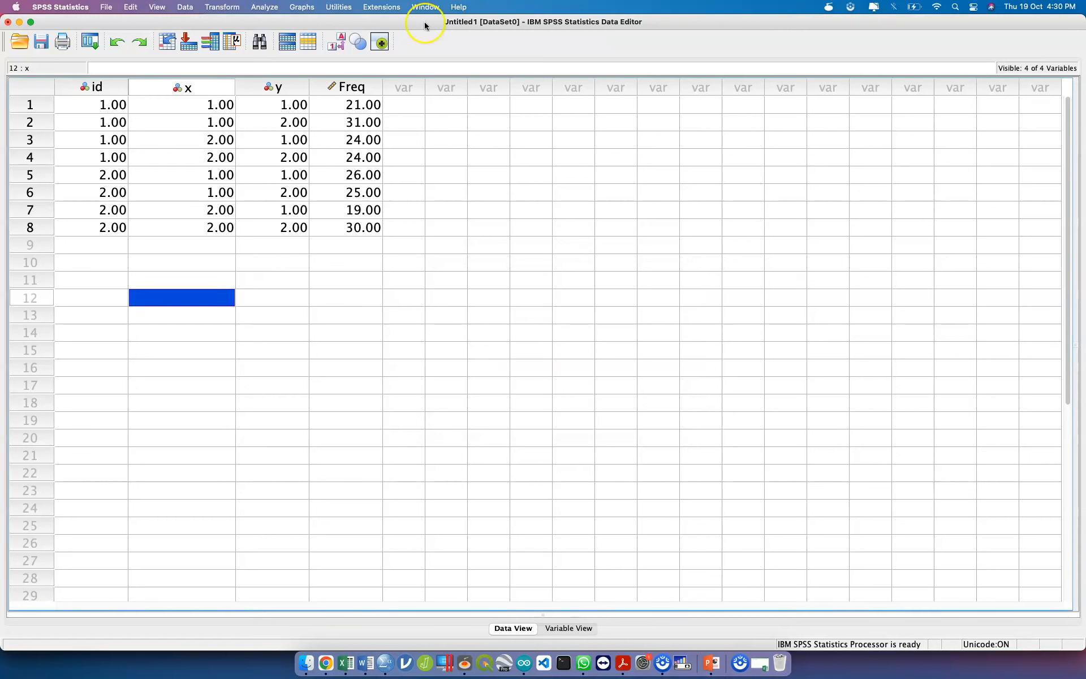
click(262, 7)
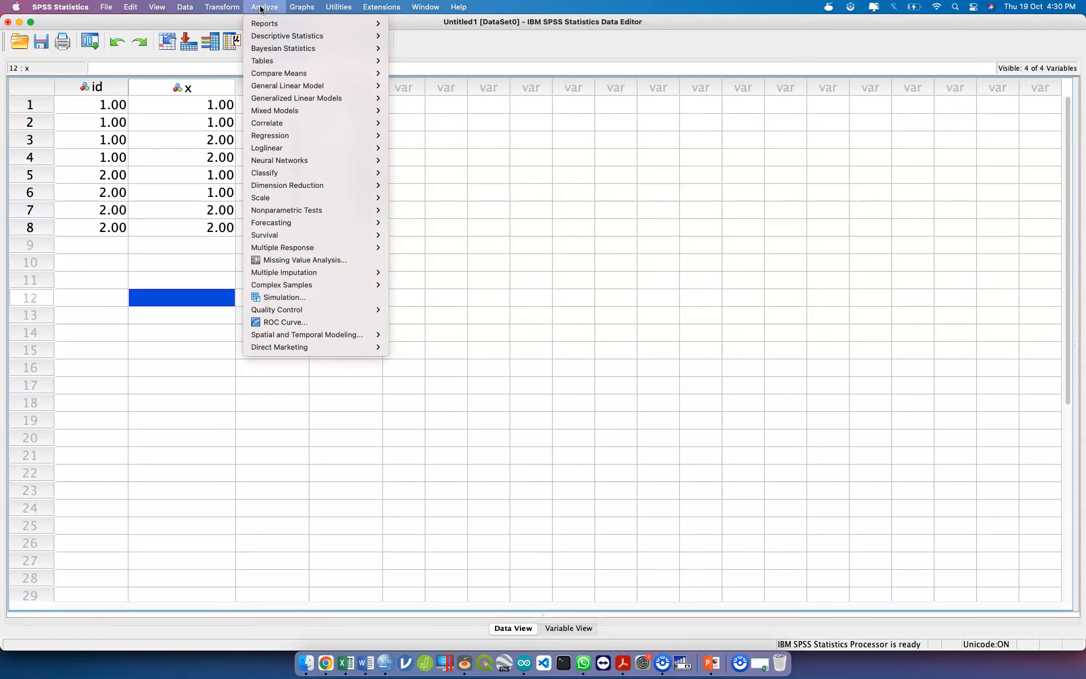
mouse_move(277, 35)
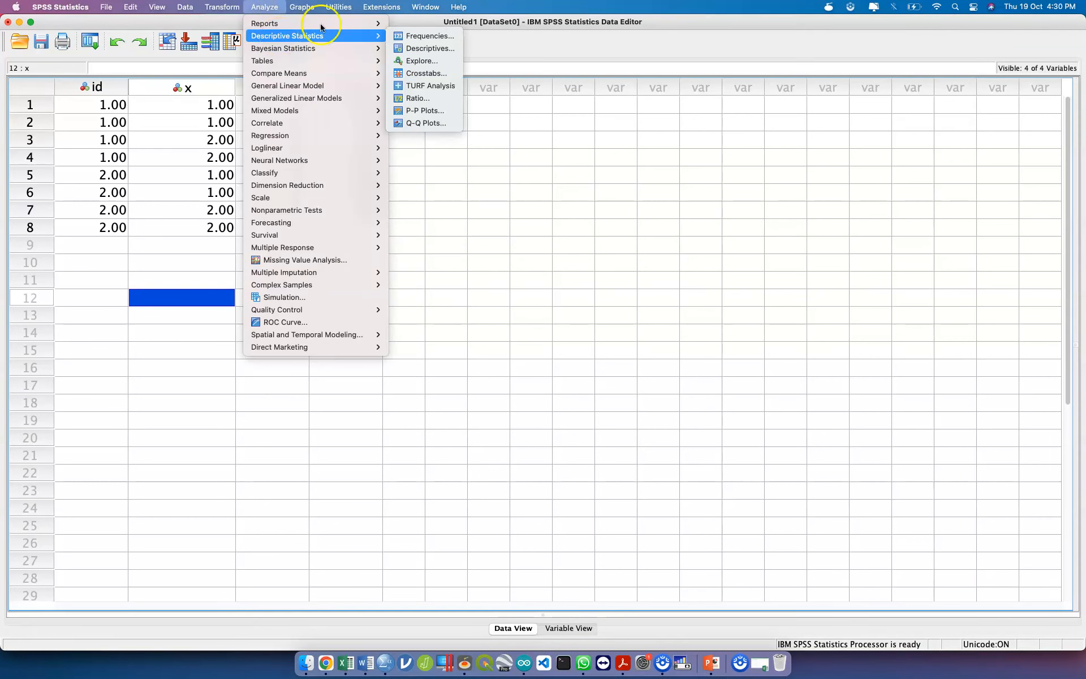
click(444, 76)
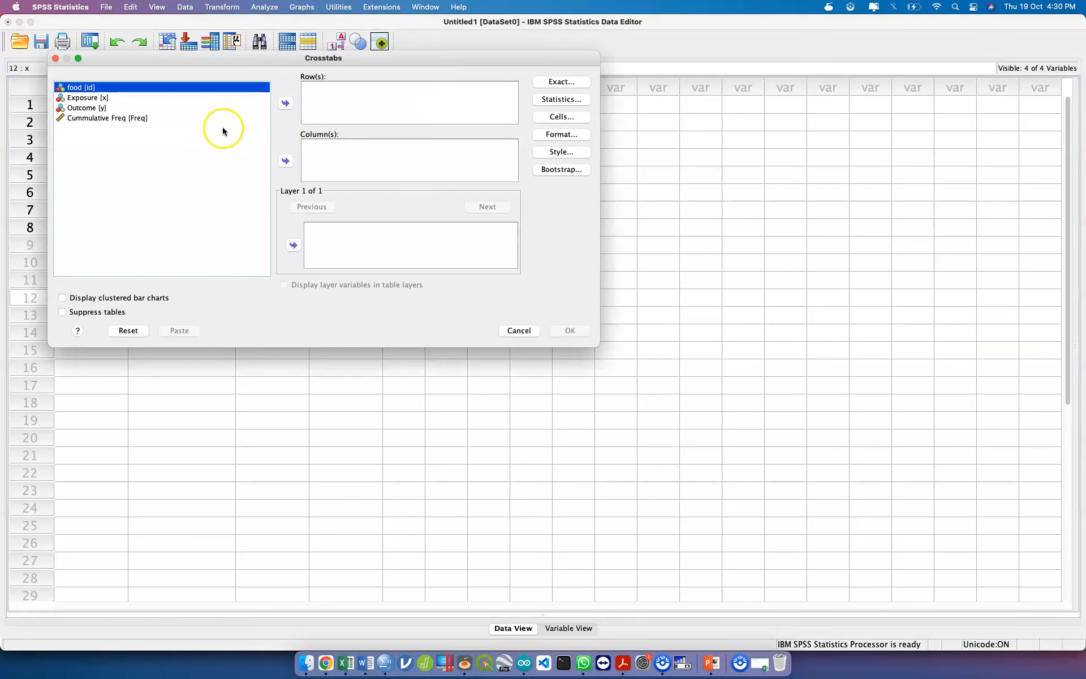
click(171, 107)
click(284, 161)
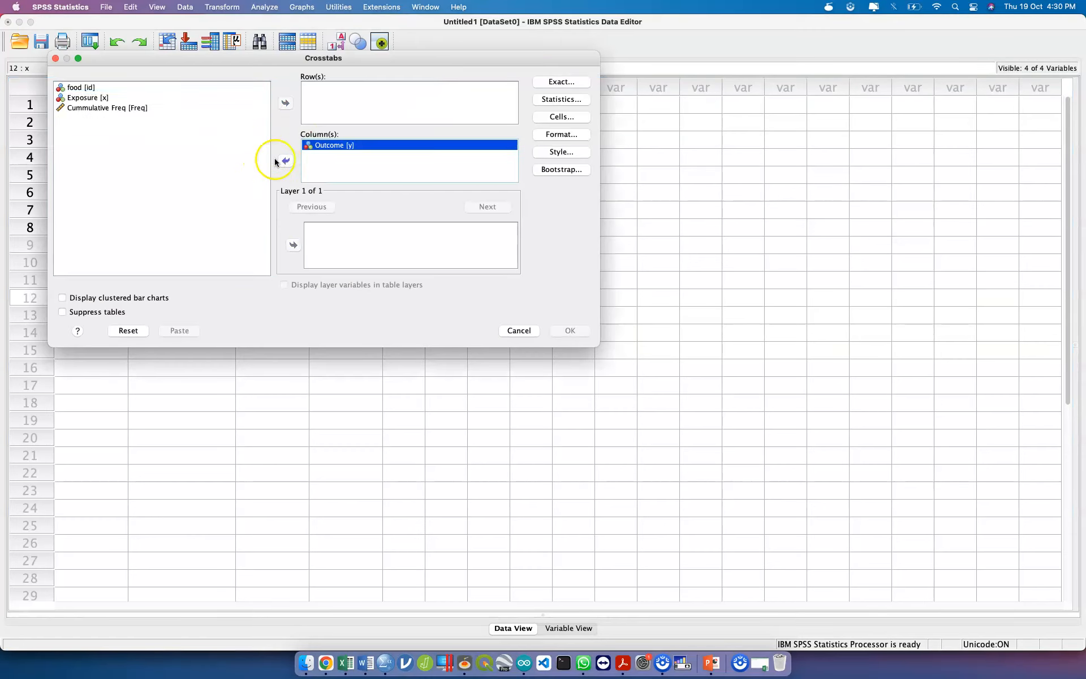
click(189, 99)
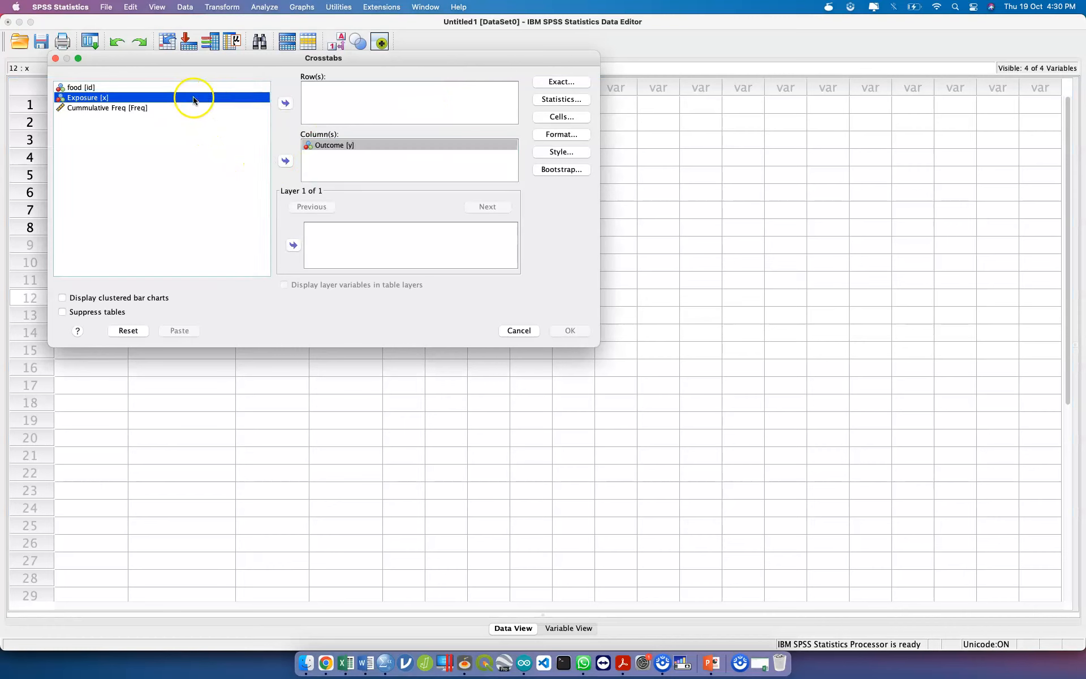
click(288, 104)
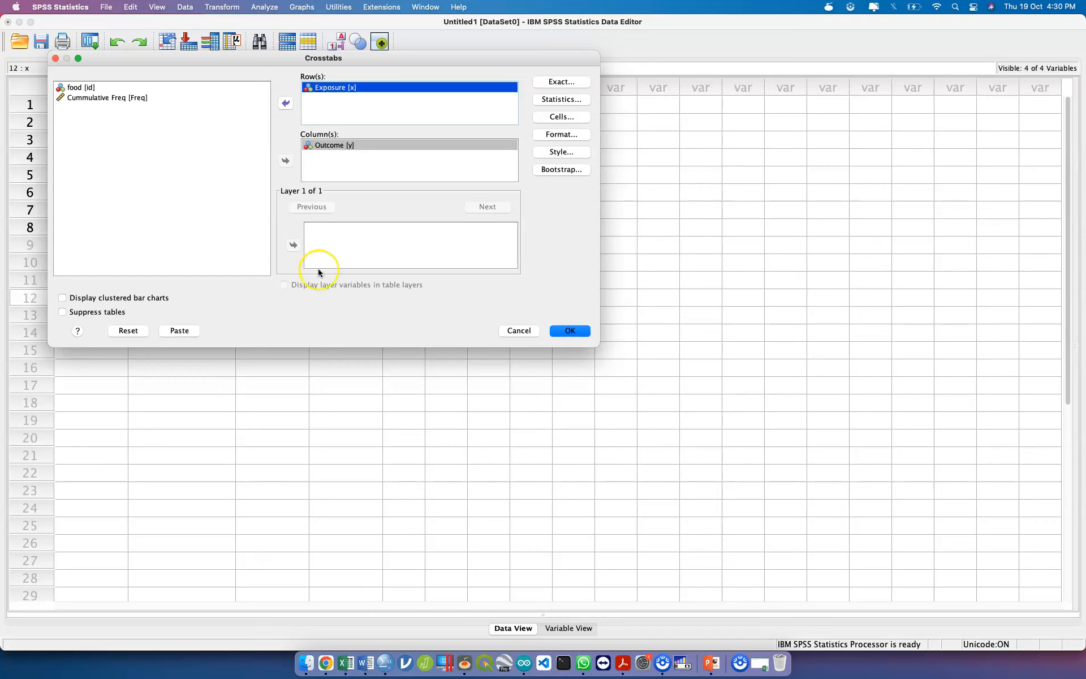
click(517, 330)
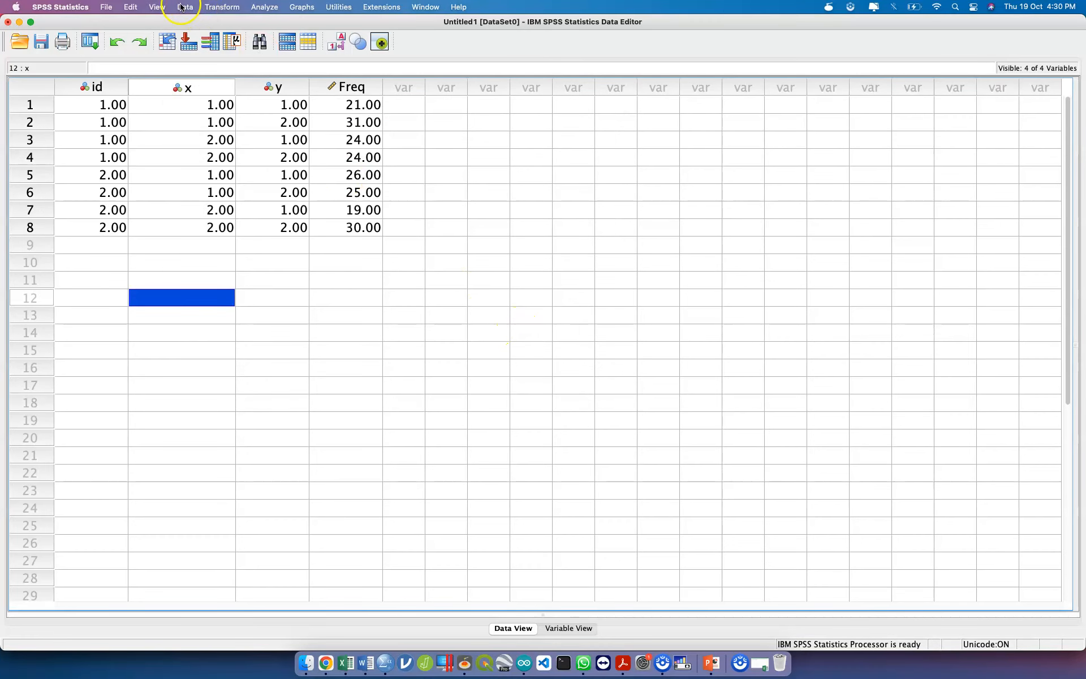
Try weighting cases by Cummulative Freq [Freq] after resetting the Weight Cases settings, and cancel the dialog
click(185, 7)
click(221, 362)
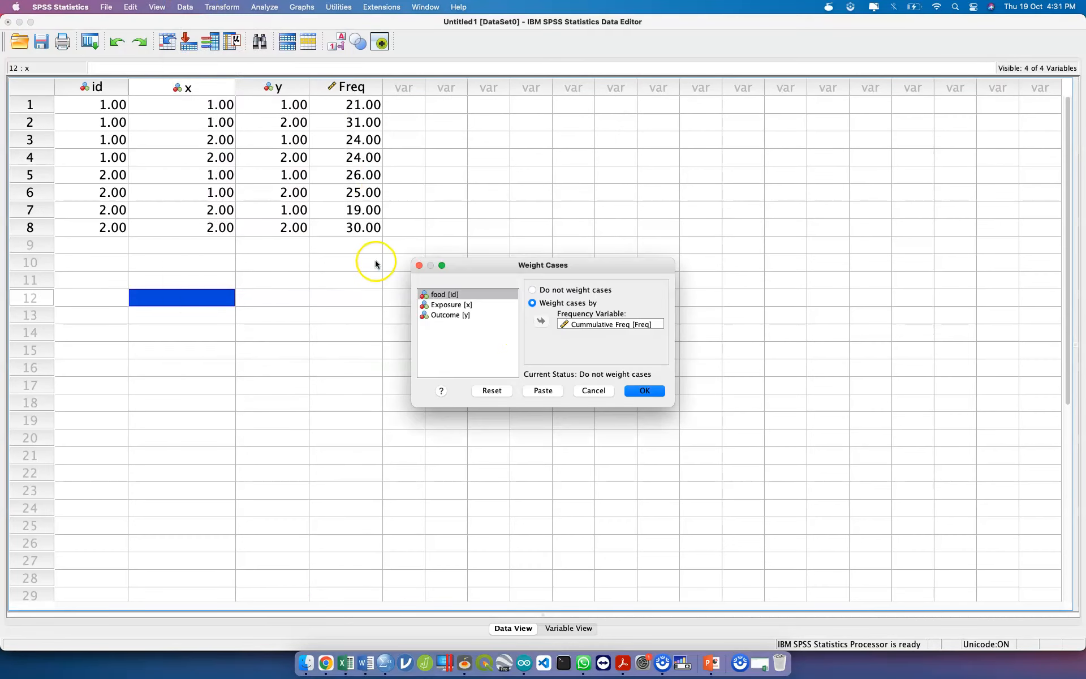
click(492, 390)
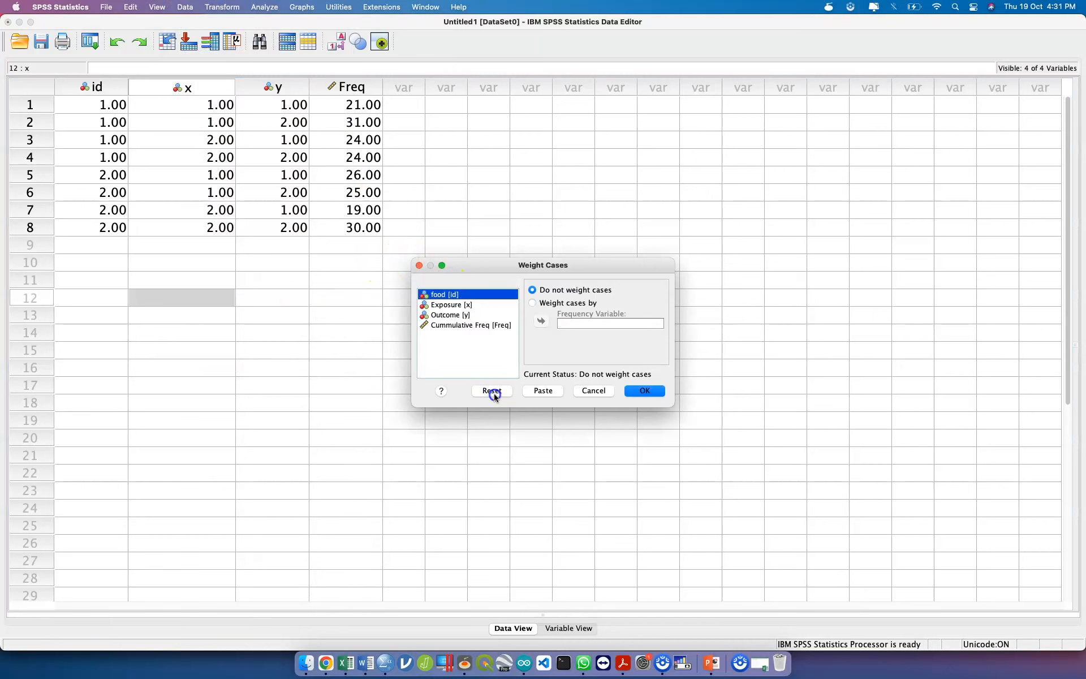
click(553, 308)
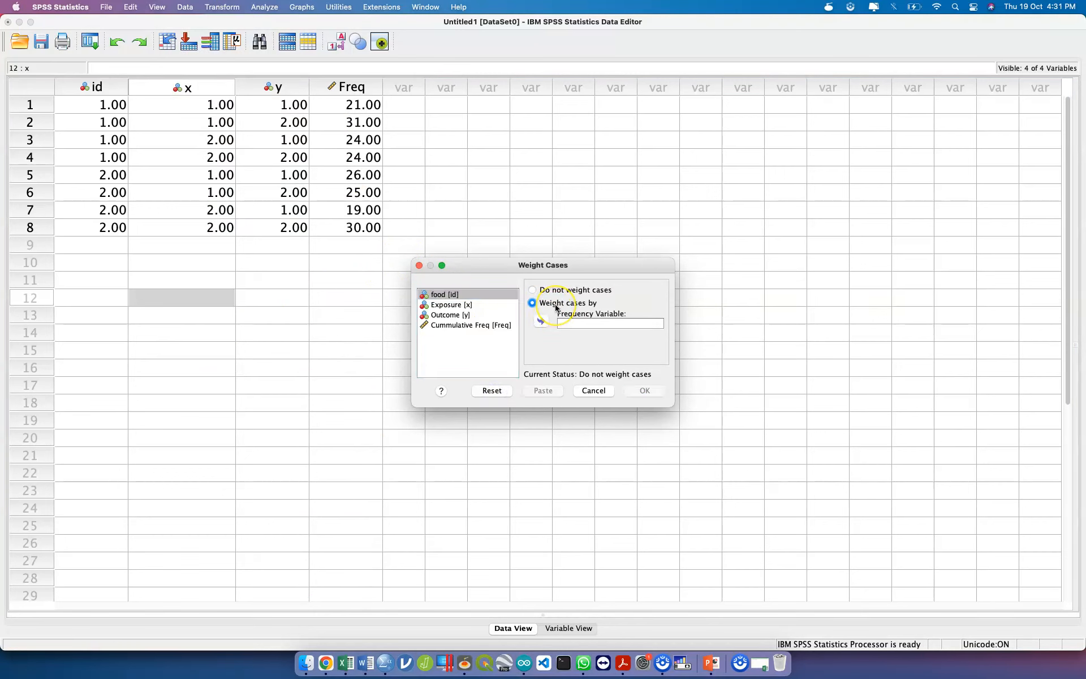
click(493, 324)
click(541, 321)
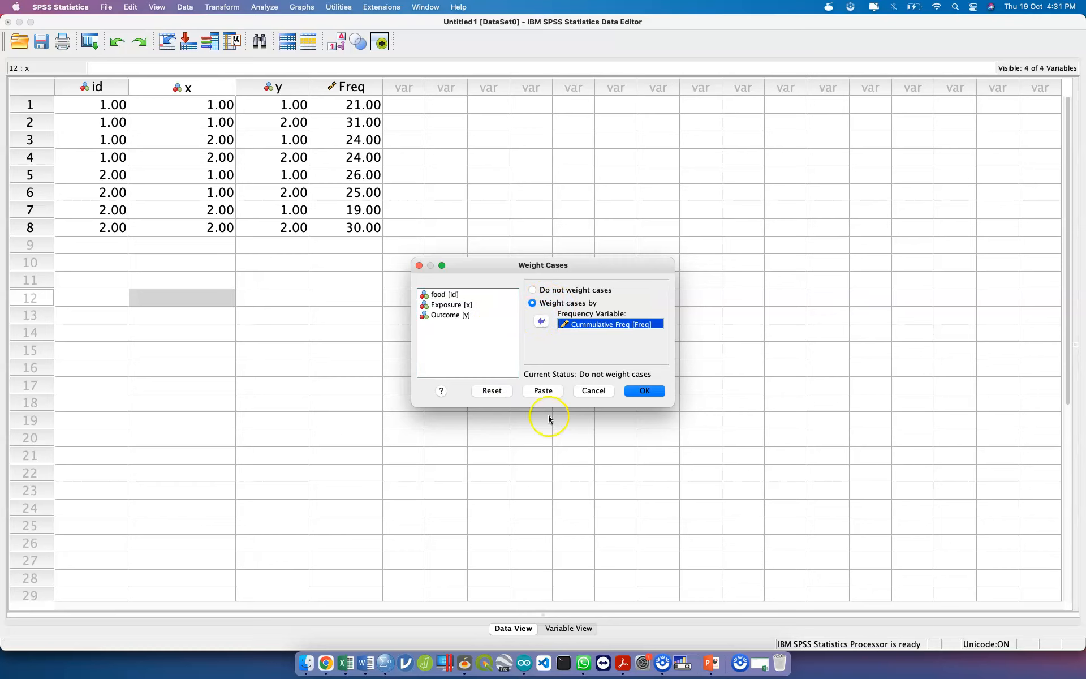
click(608, 389)
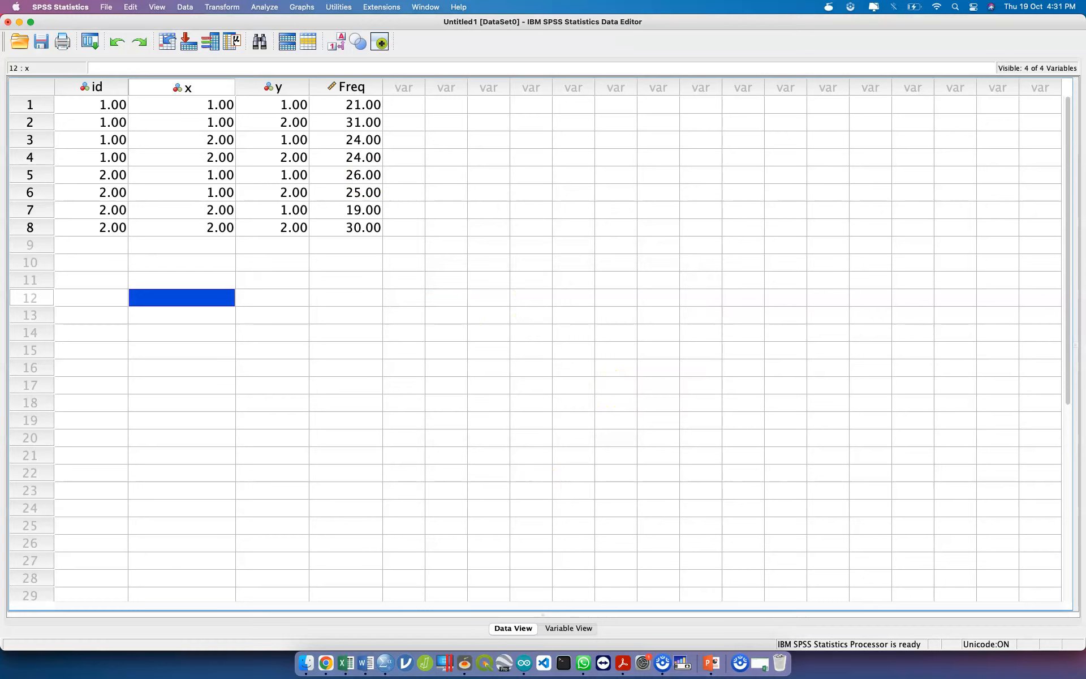
click(264, 7)
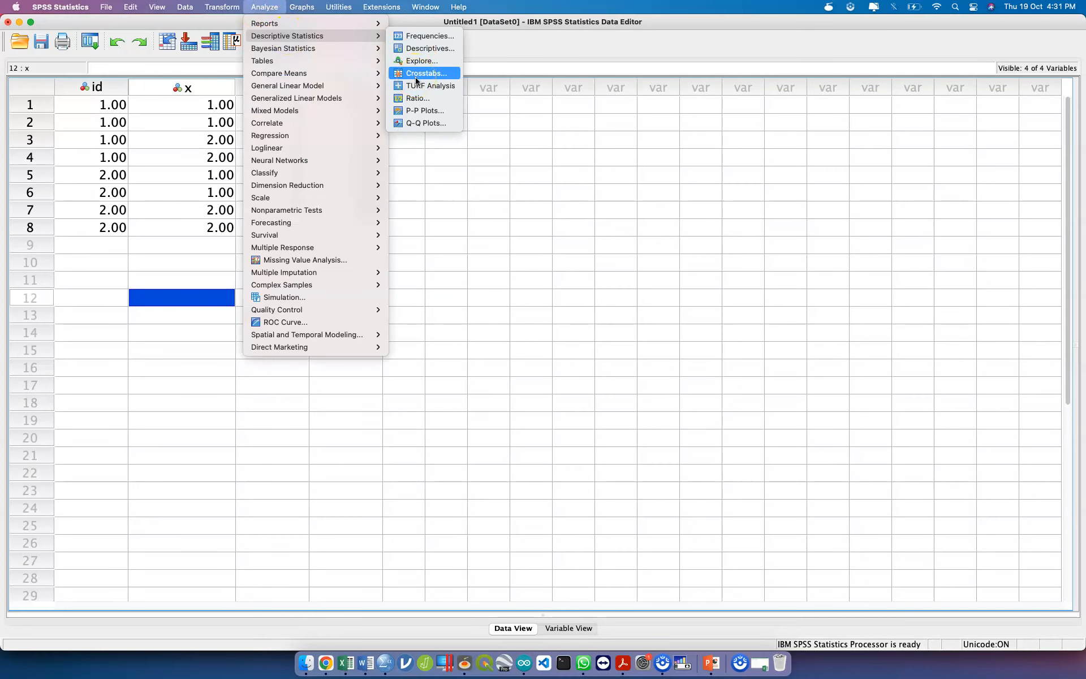
click(417, 90)
click(417, 95)
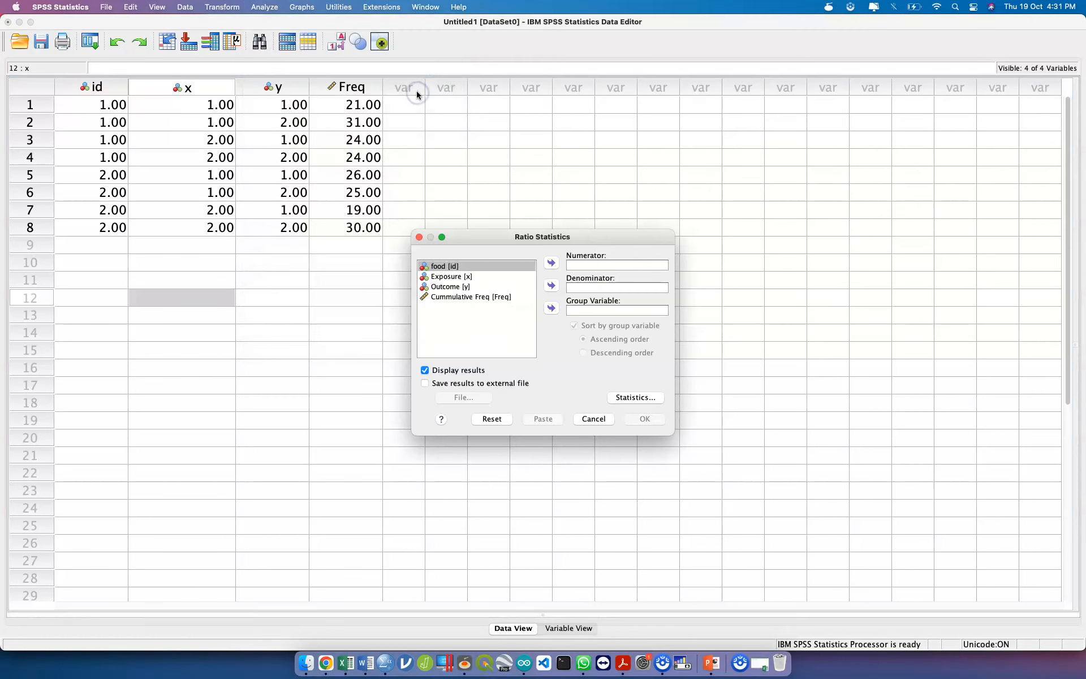
click(421, 238)
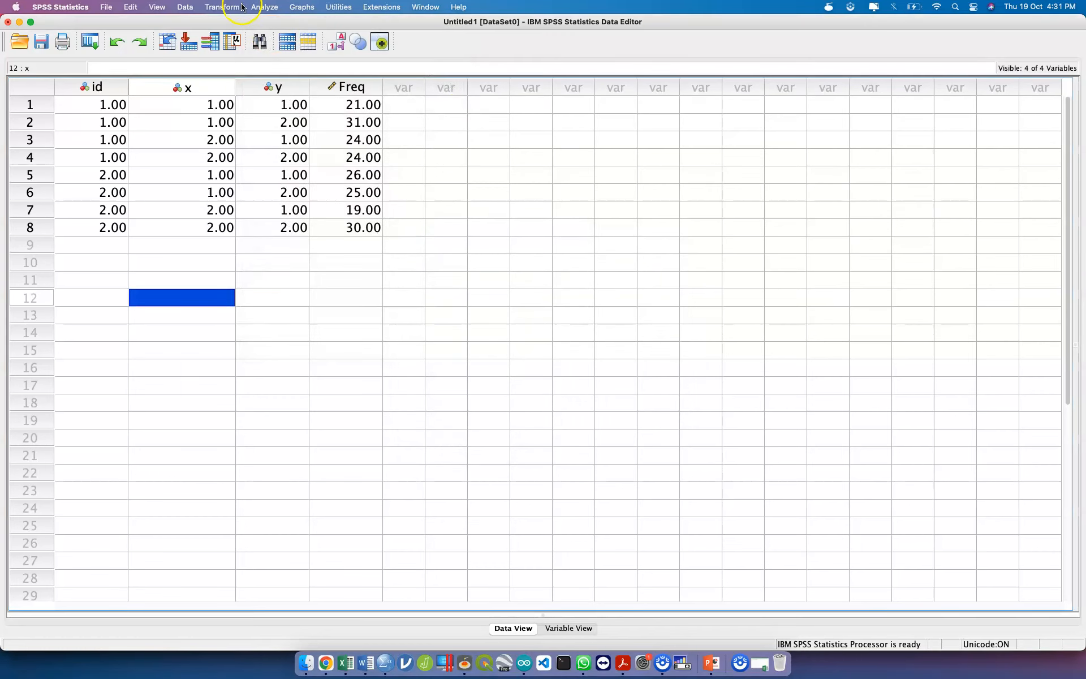
Try setting up a crosstab with Exposure [x] as the row variable and Outcome [y] as the column variable
click(264, 6)
mouse_move(287, 36)
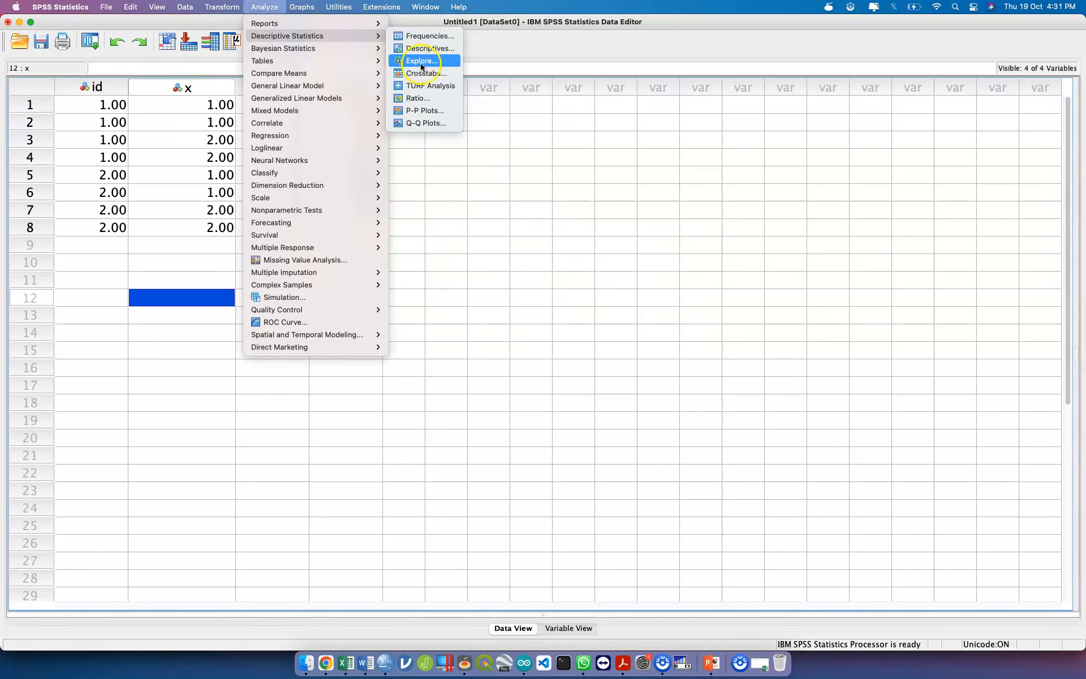
click(425, 73)
drag(362, 57, 448, 136)
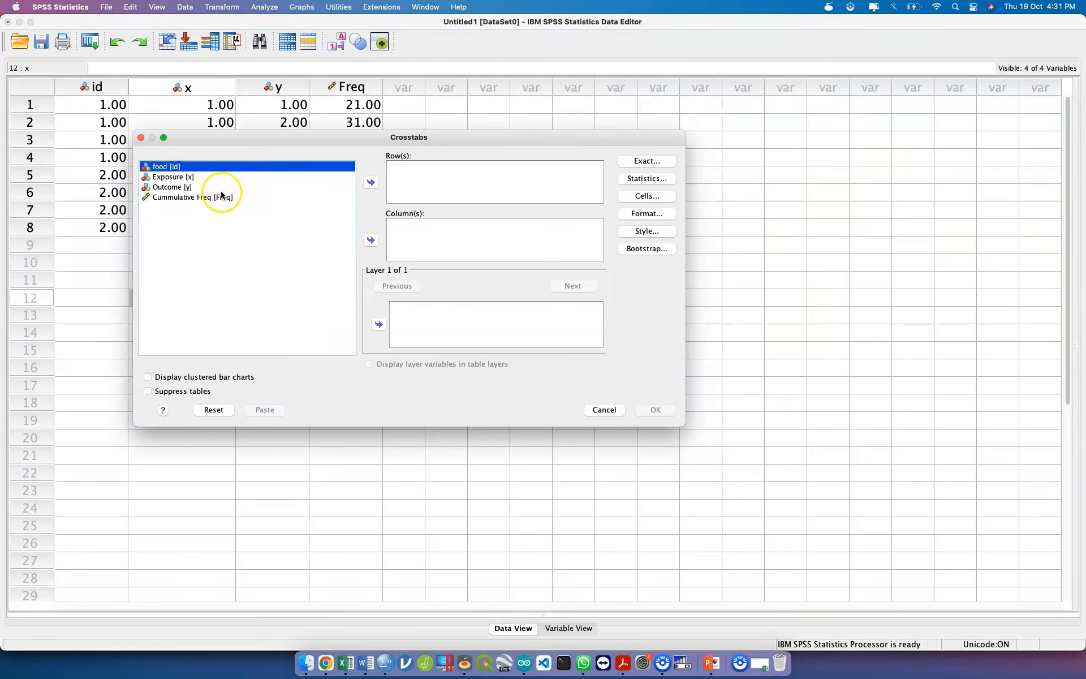
click(207, 187)
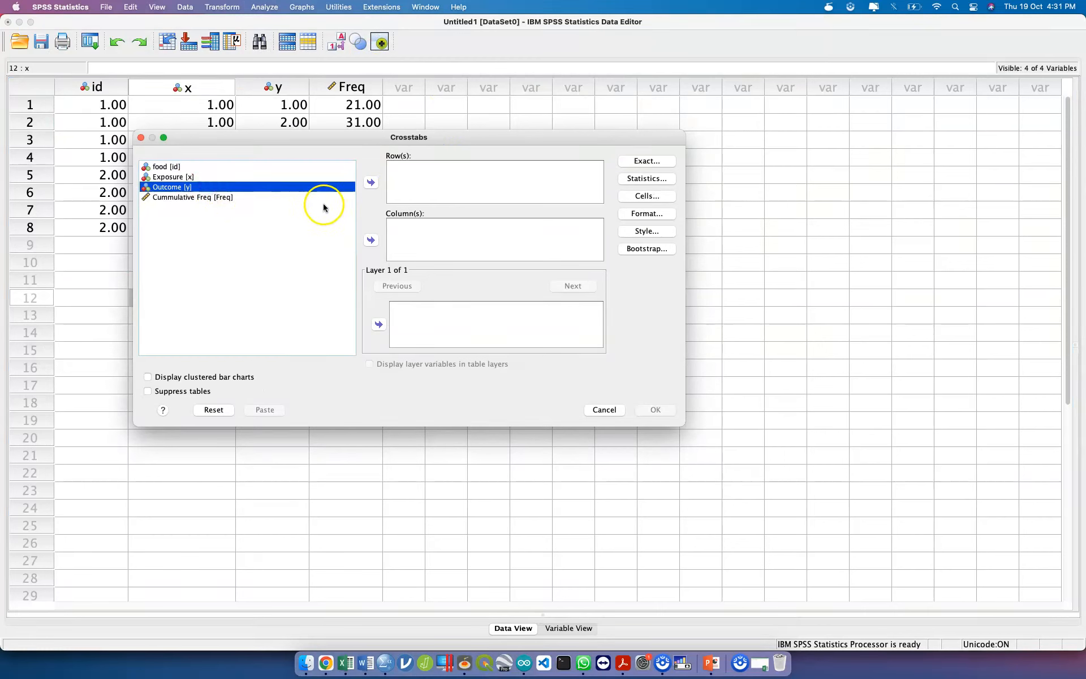
click(371, 240)
click(311, 177)
click(370, 182)
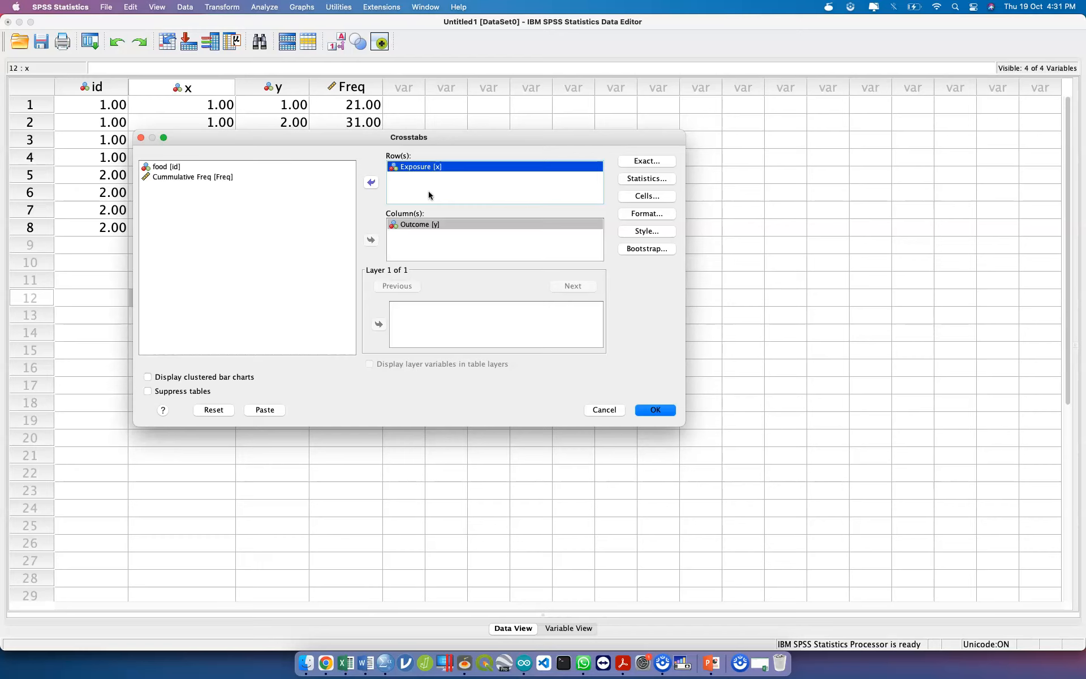
Try adding the Chi-square and Risk statistics to the crosstab and cancel the whole setup
click(647, 180)
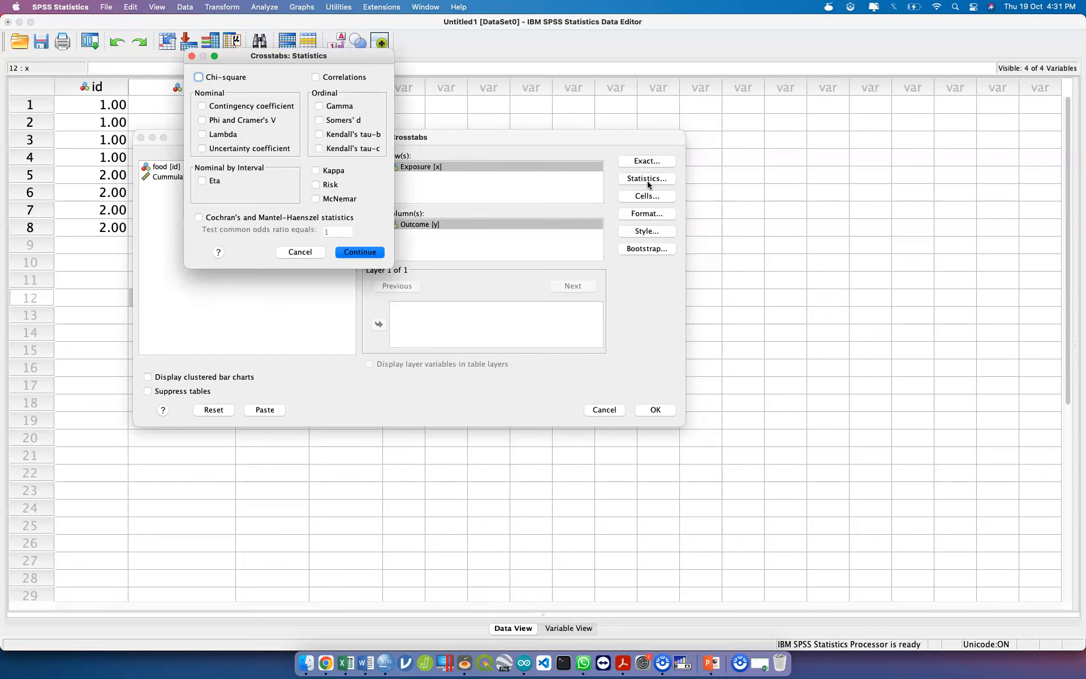
click(198, 77)
click(323, 187)
click(369, 252)
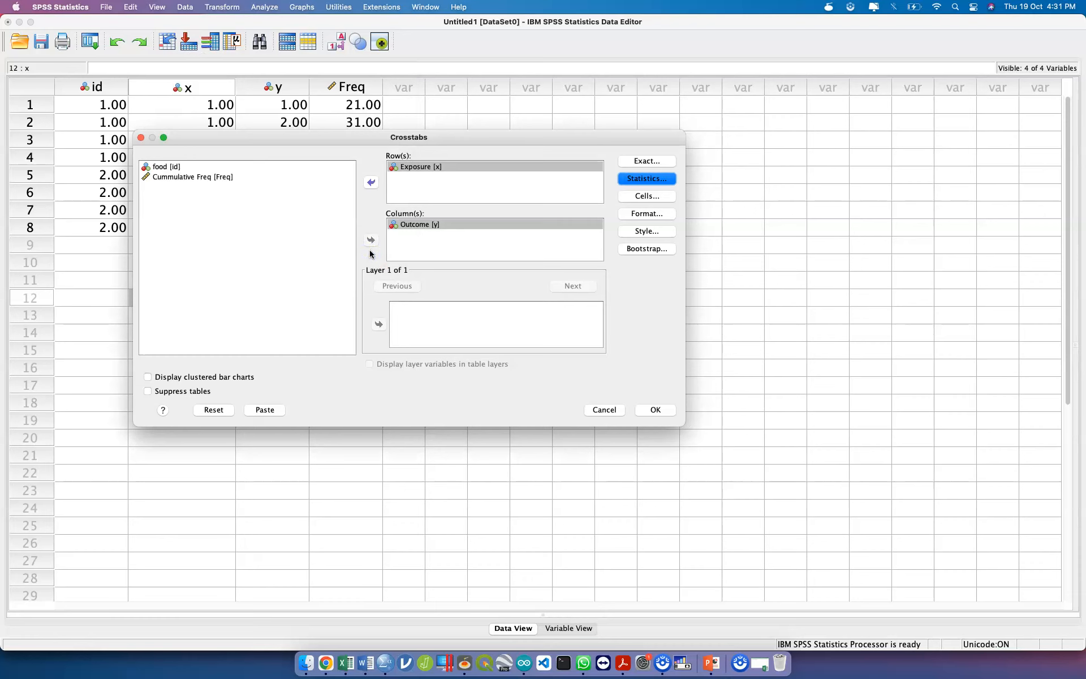
click(600, 409)
Start a new crosstab with Outcome [y] in the columns and Exposure [x] in the rows
click(265, 7)
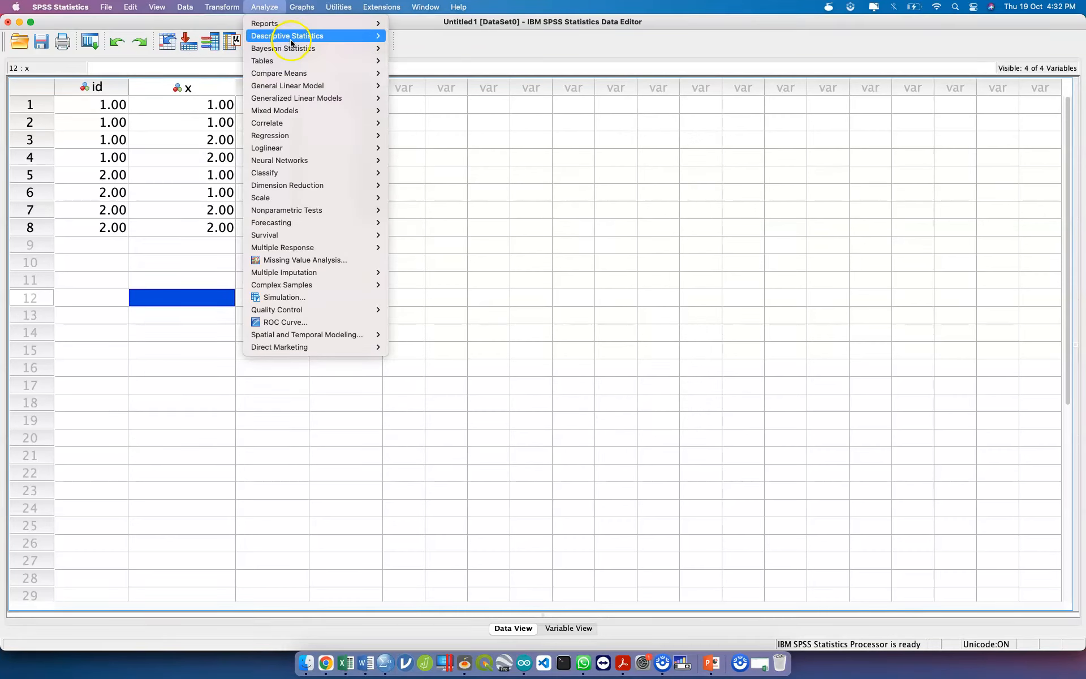
mouse_move(291, 37)
click(426, 72)
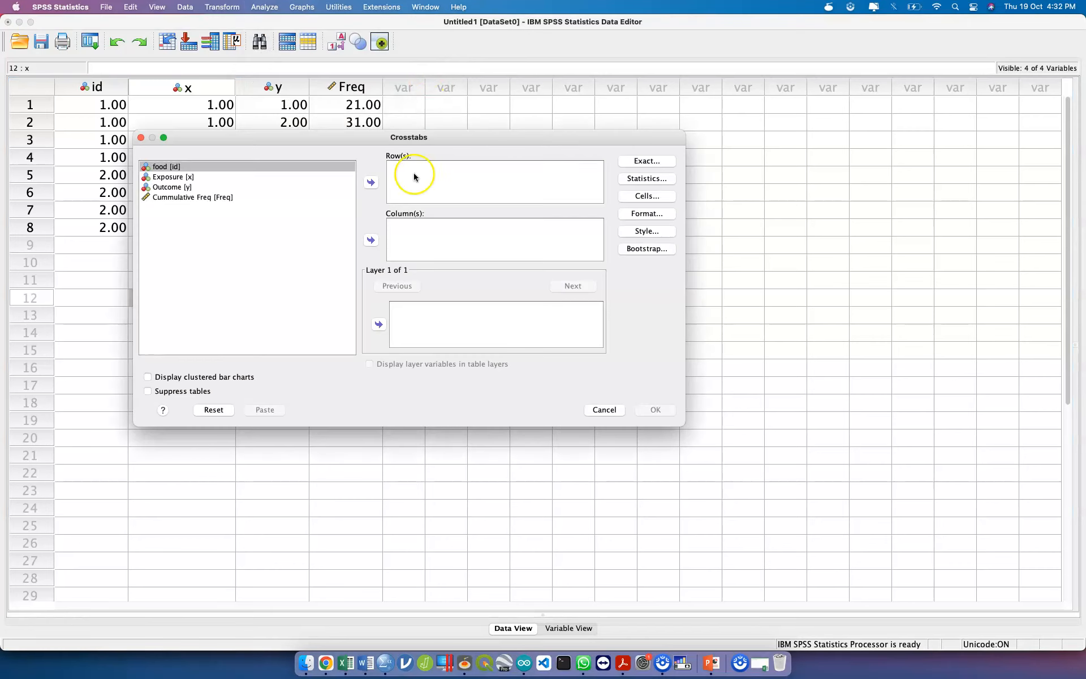
click(306, 197)
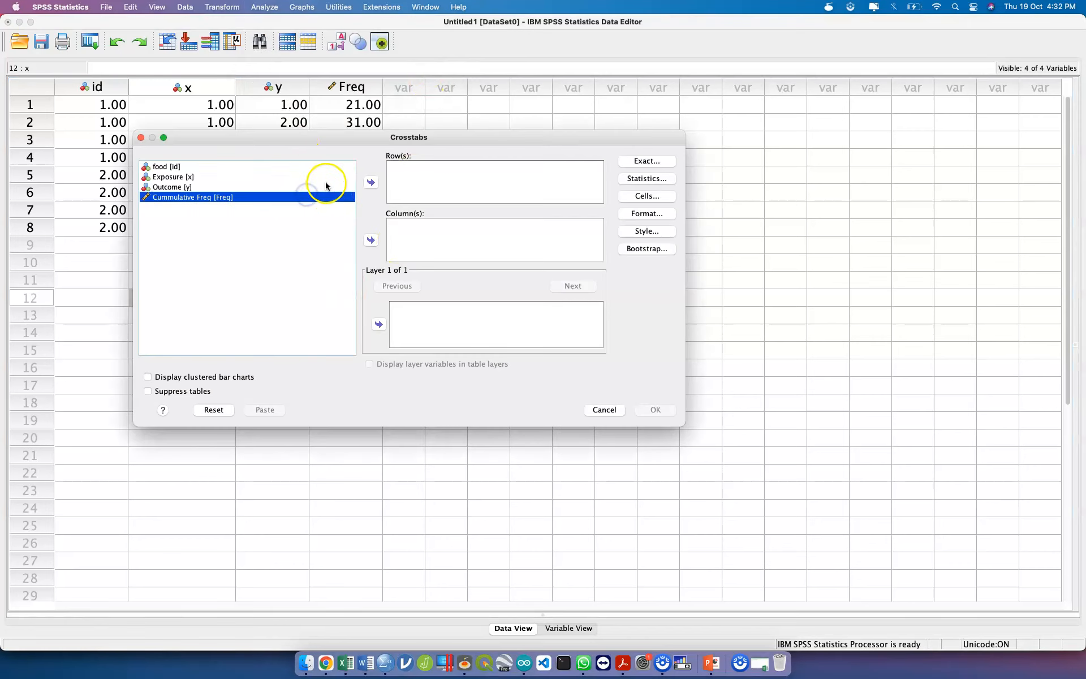
click(322, 178)
click(325, 187)
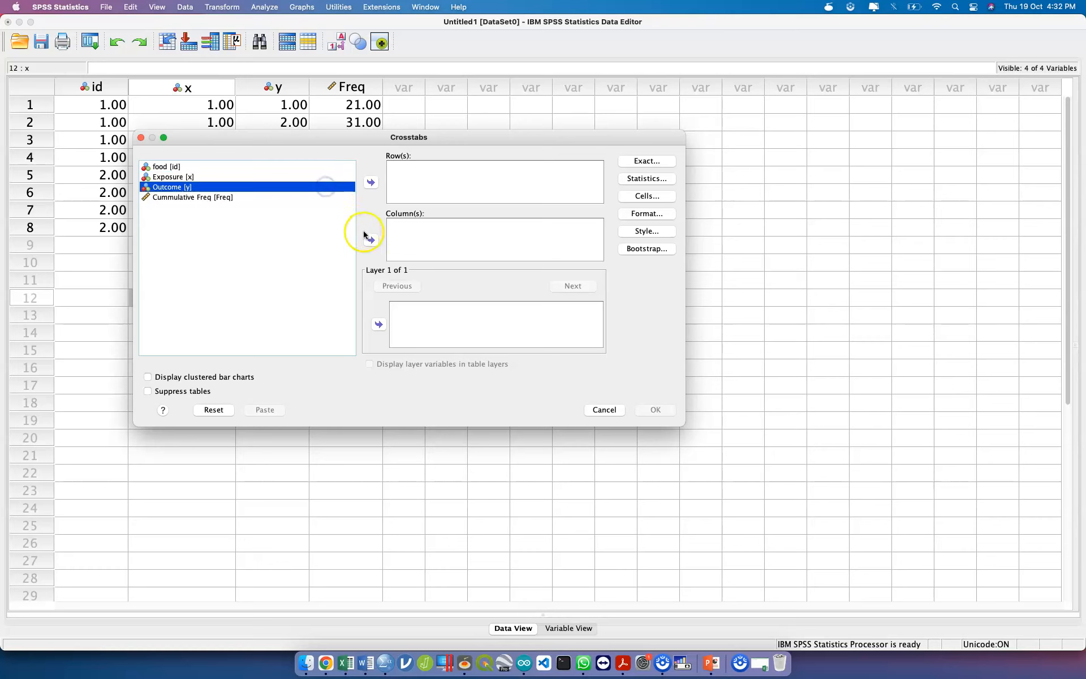
click(371, 240)
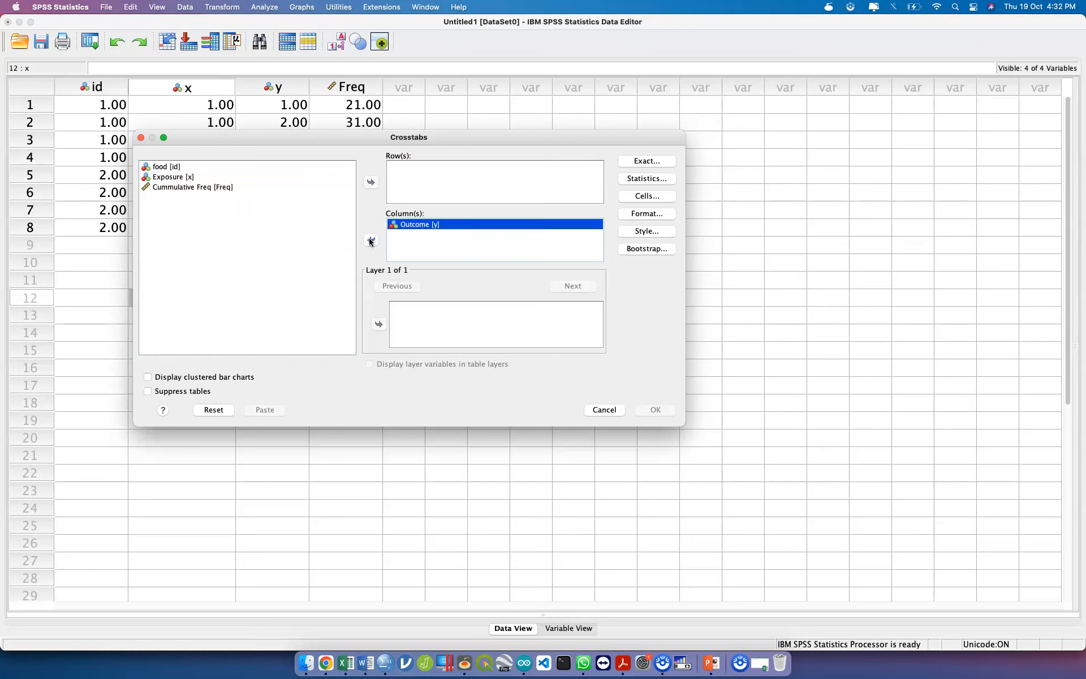
click(301, 177)
click(370, 182)
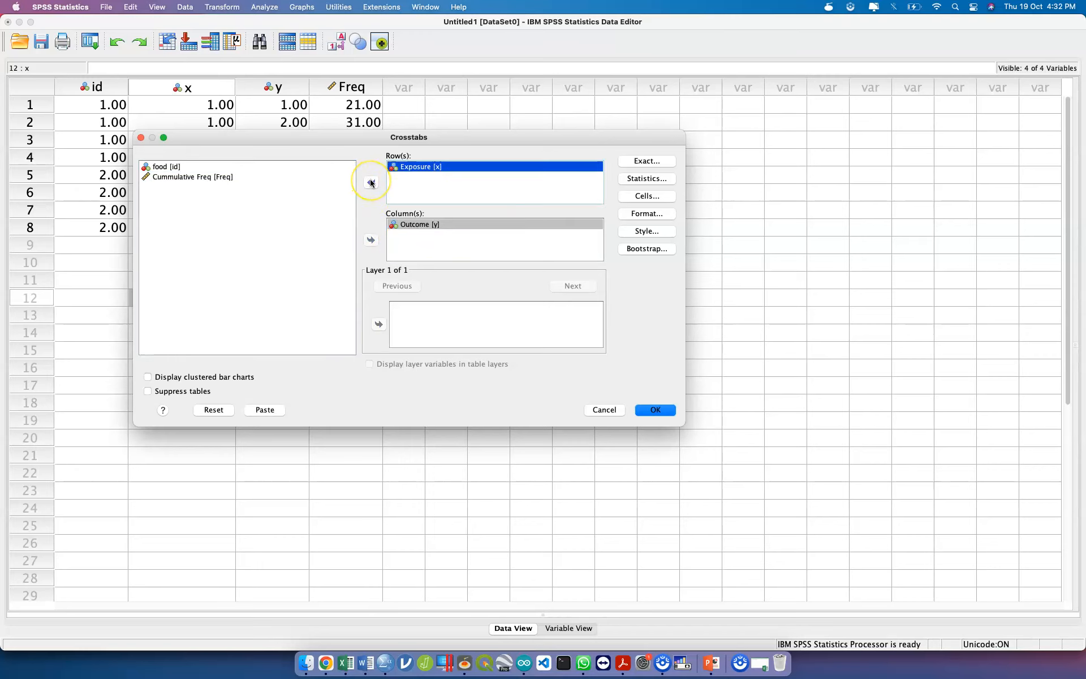
Request the Chi-square and Risk statistics for the Exposure by Outcome crosstab
click(645, 178)
click(244, 77)
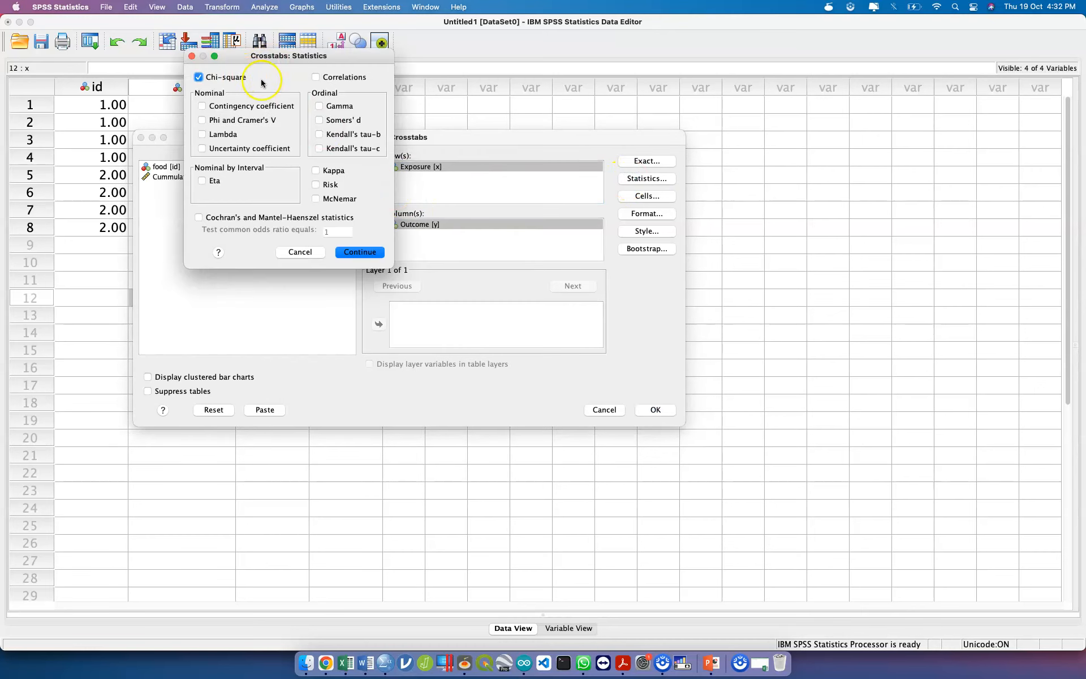
click(332, 191)
click(358, 251)
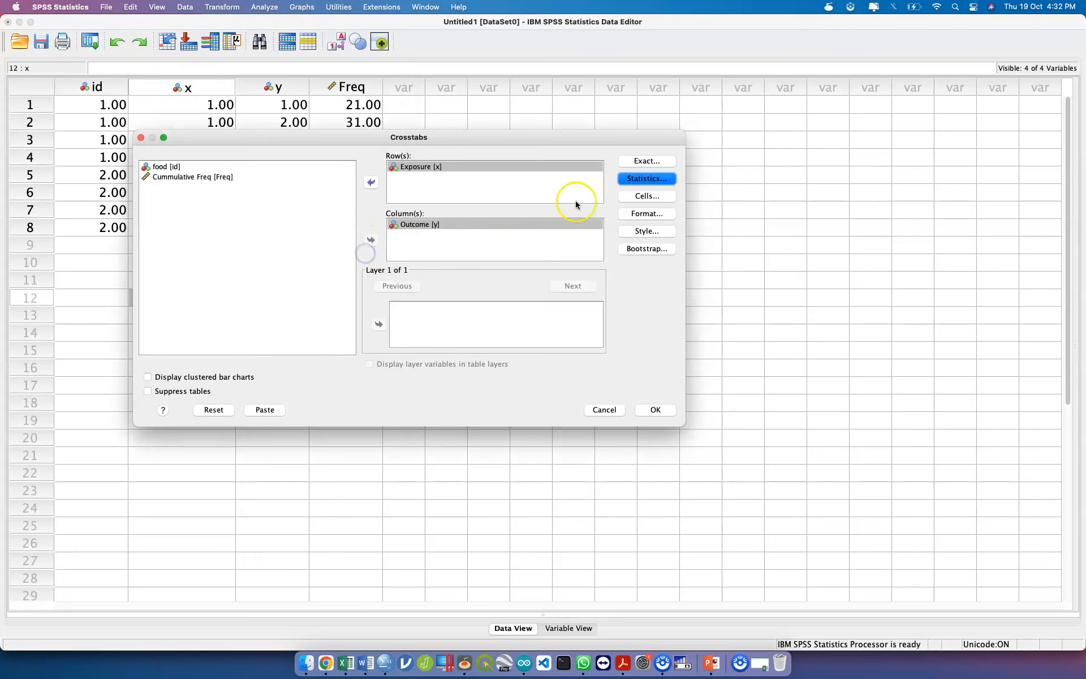
Add expected counts and column percentages to the crosstab cells, paste the syntax, and glance at it in the window overview
click(639, 200)
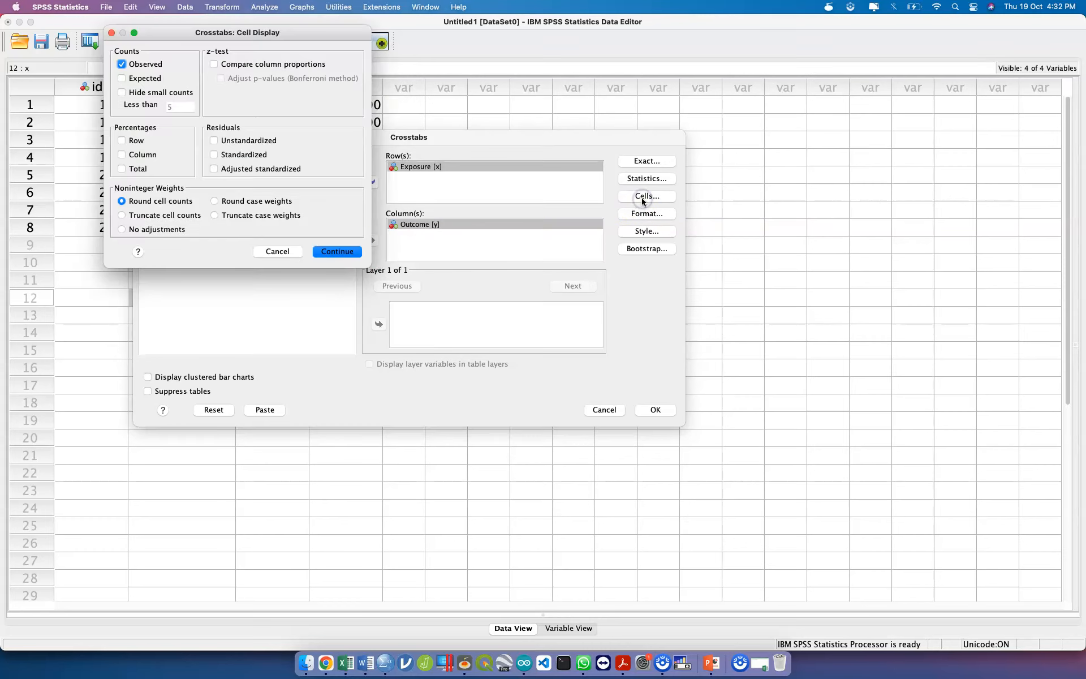
click(145, 80)
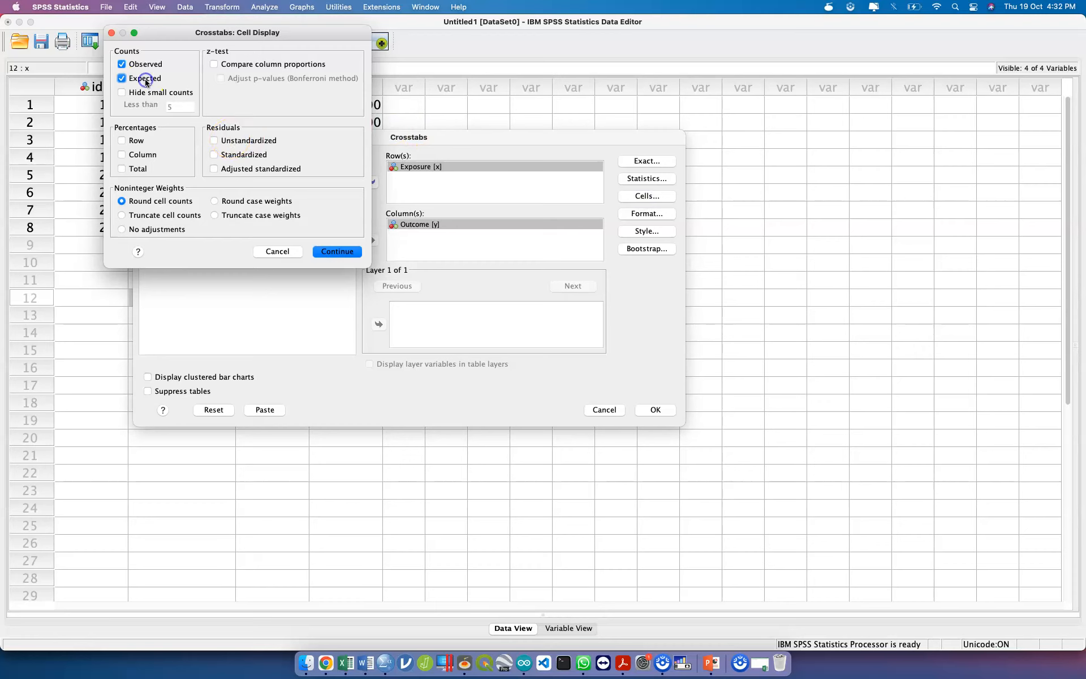
click(145, 158)
click(335, 251)
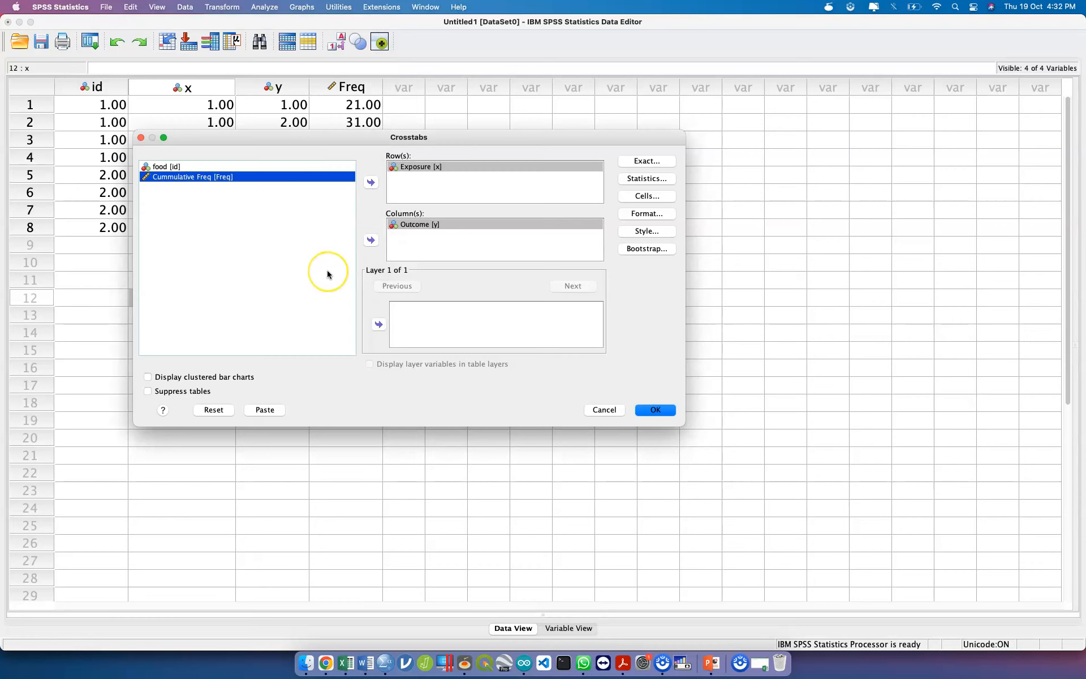
click(268, 410)
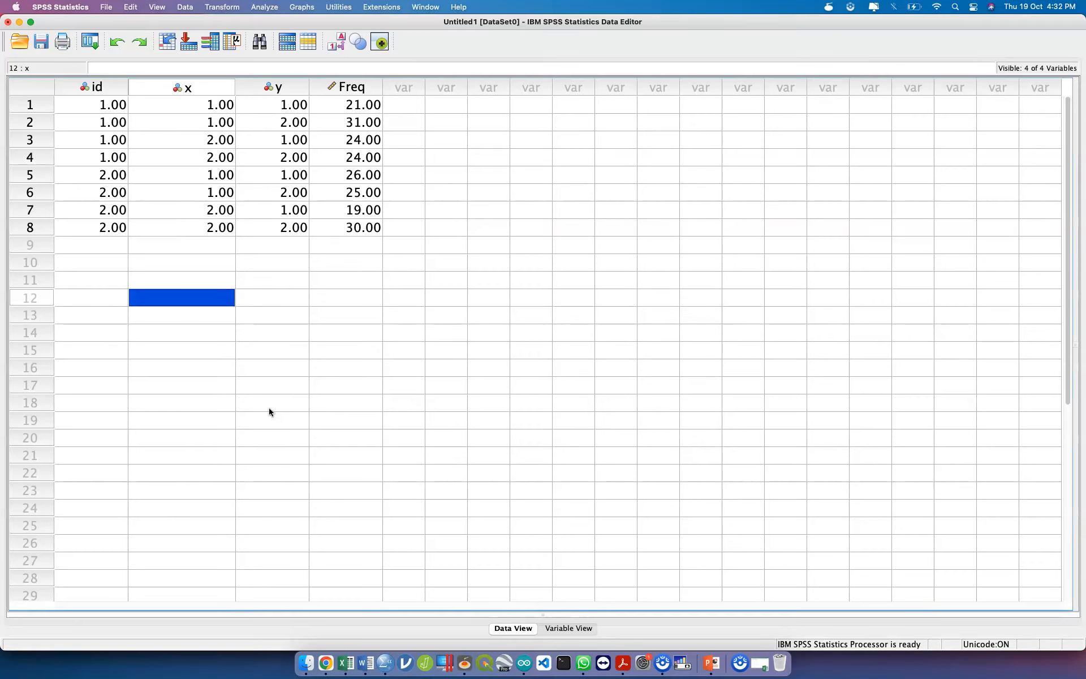
key(ctrl+Up)
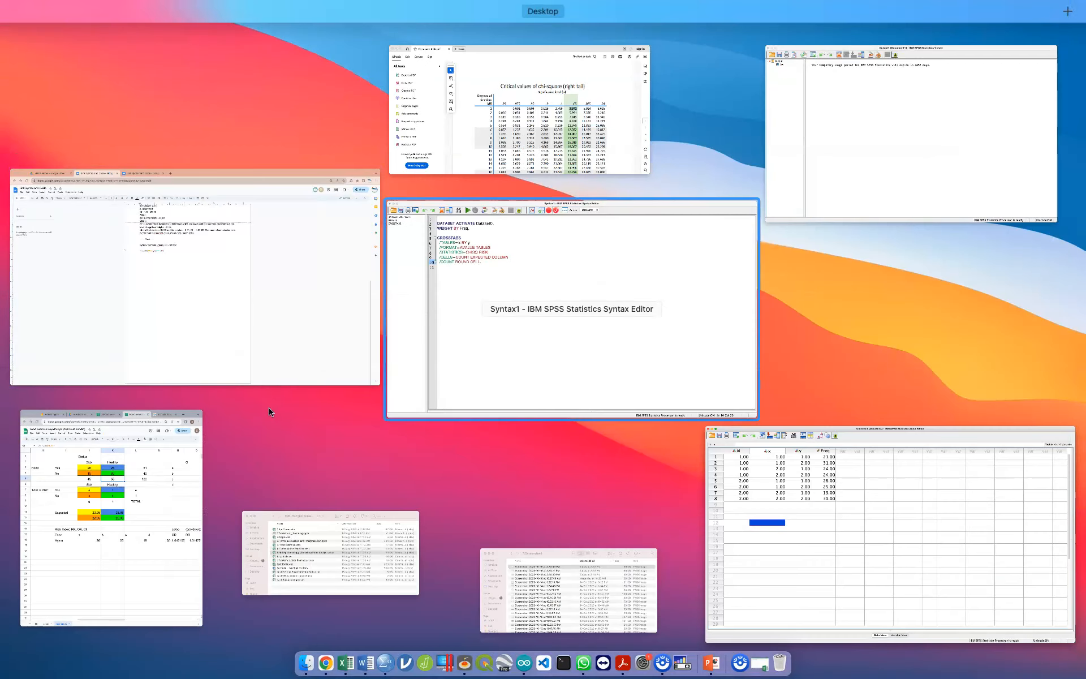
key(ctrl+Up)
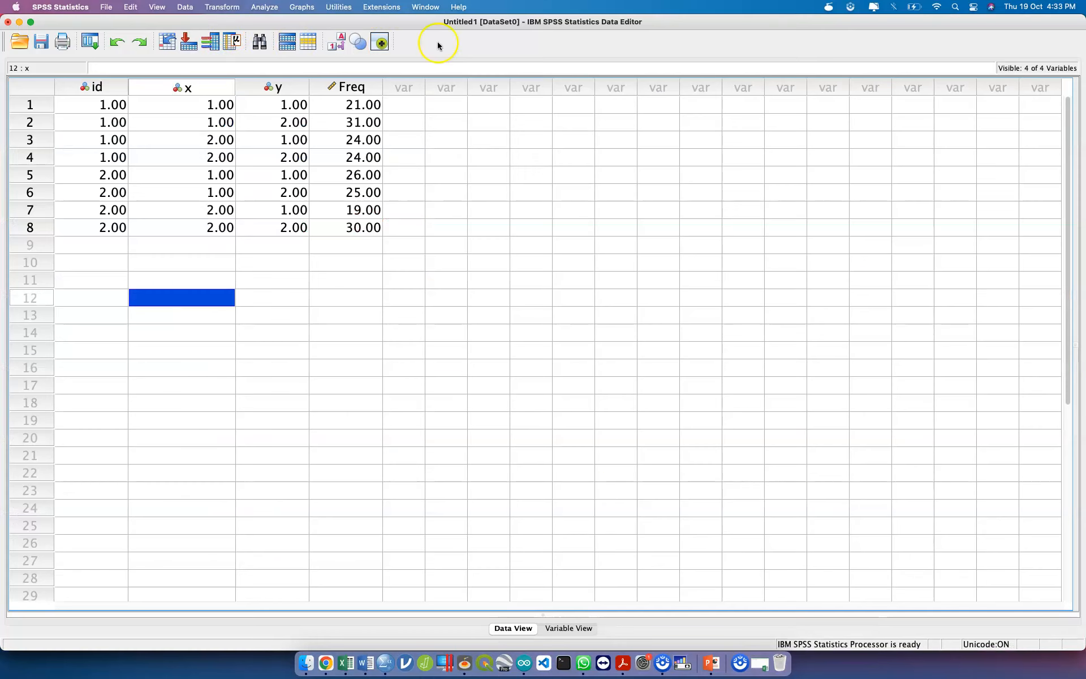
Paste Split File syntax that compares groups based on food [id], sorting the file by the grouping variable
click(185, 6)
click(220, 333)
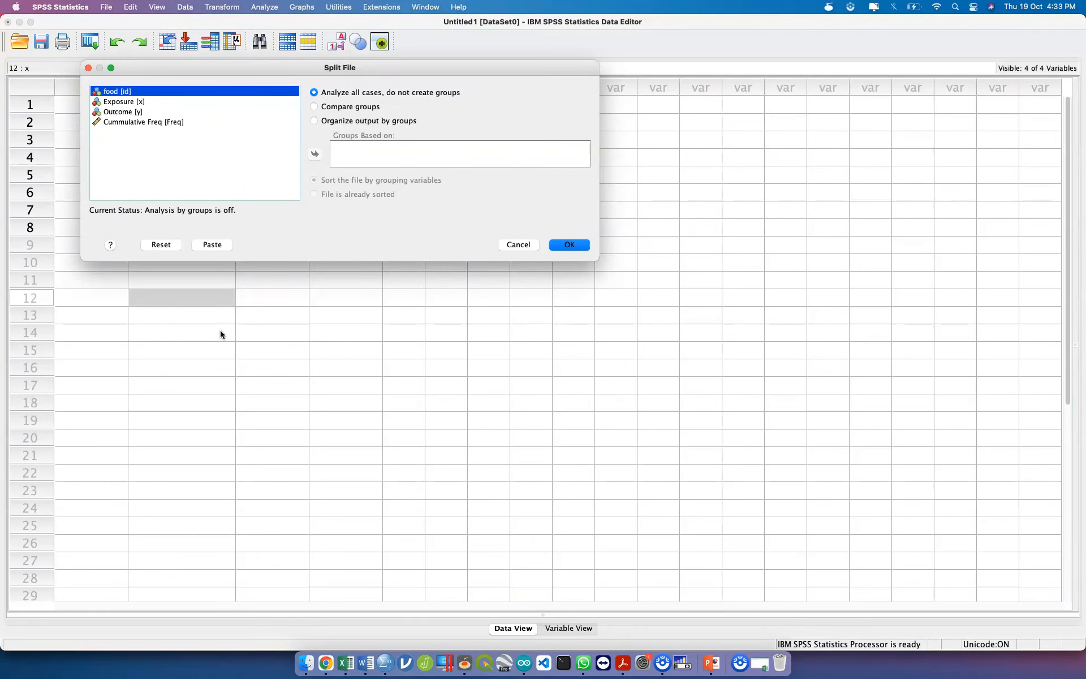
click(318, 107)
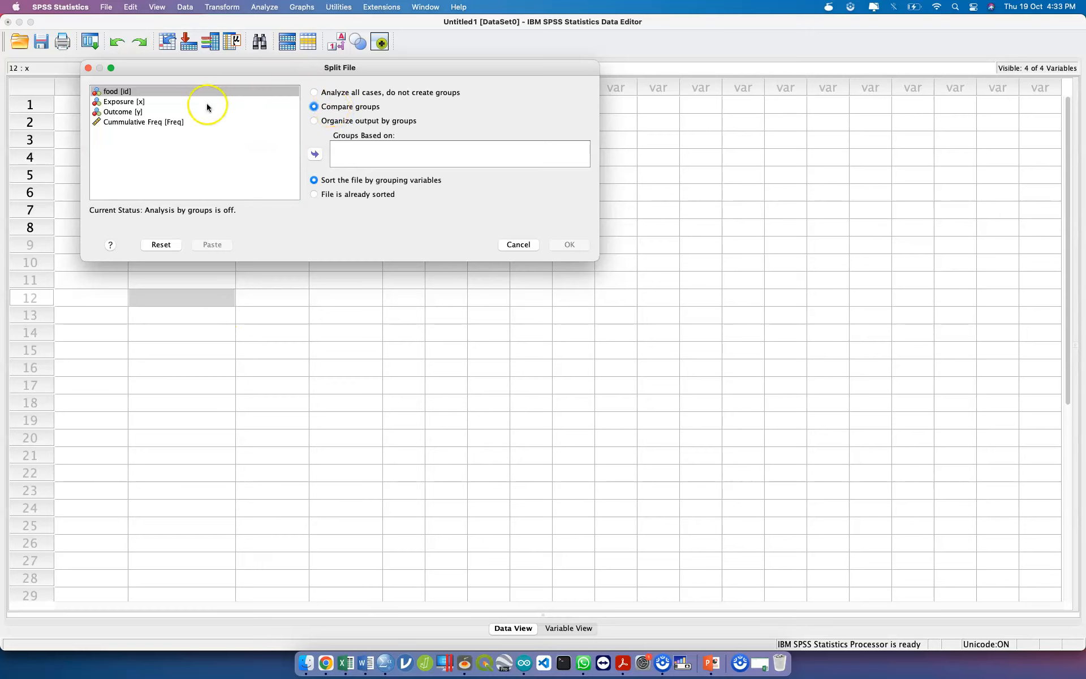
click(315, 156)
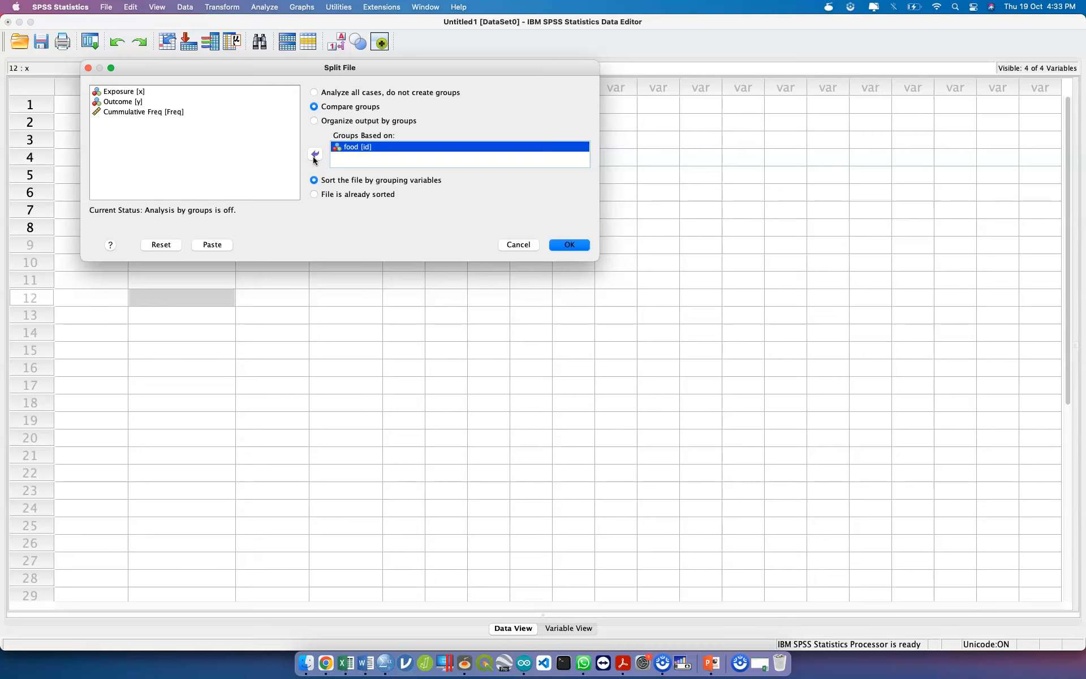
click(229, 249)
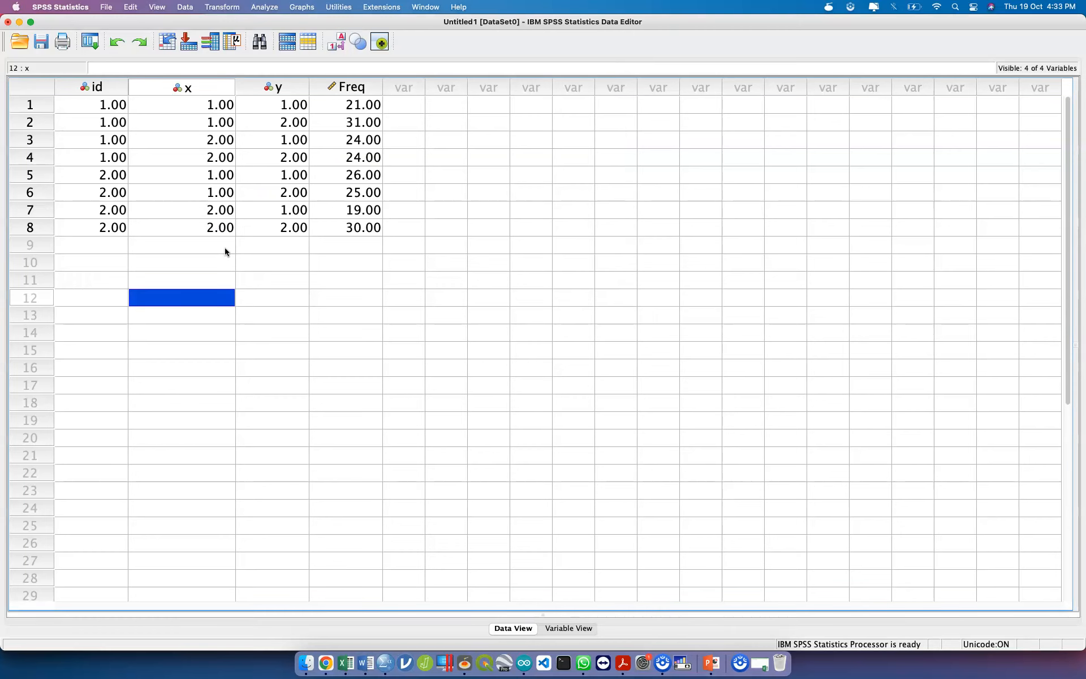
Move the SORT CASES and SPLIT FILE lines in the Syntax Editor above WEIGHT BY Freq, replacing the DATASET ACTIVATE line
key(ctrl+Up)
click(422, 257)
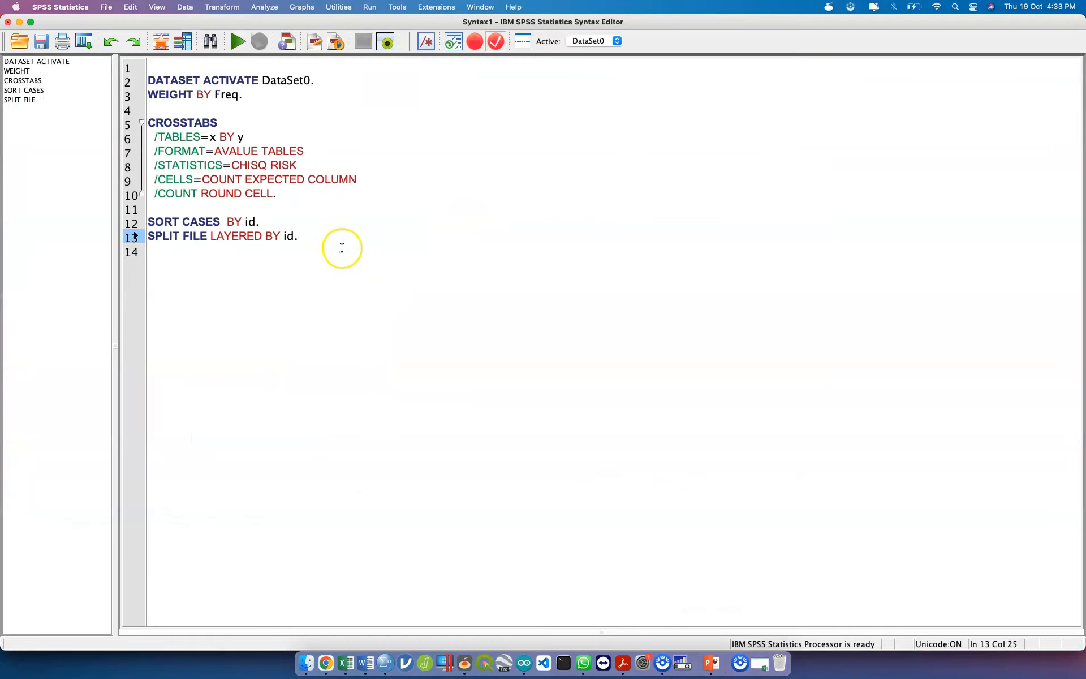
drag(335, 237, 151, 222)
key(super+c)
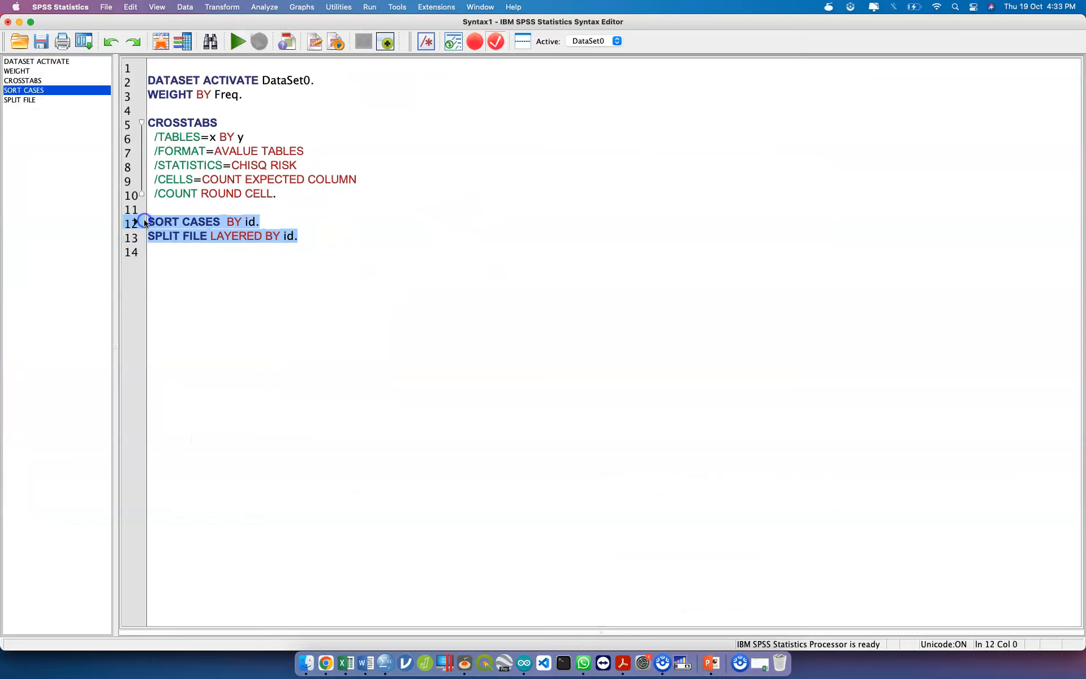
key(BackSpace)
click(128, 82)
key(super+v)
key(Return)
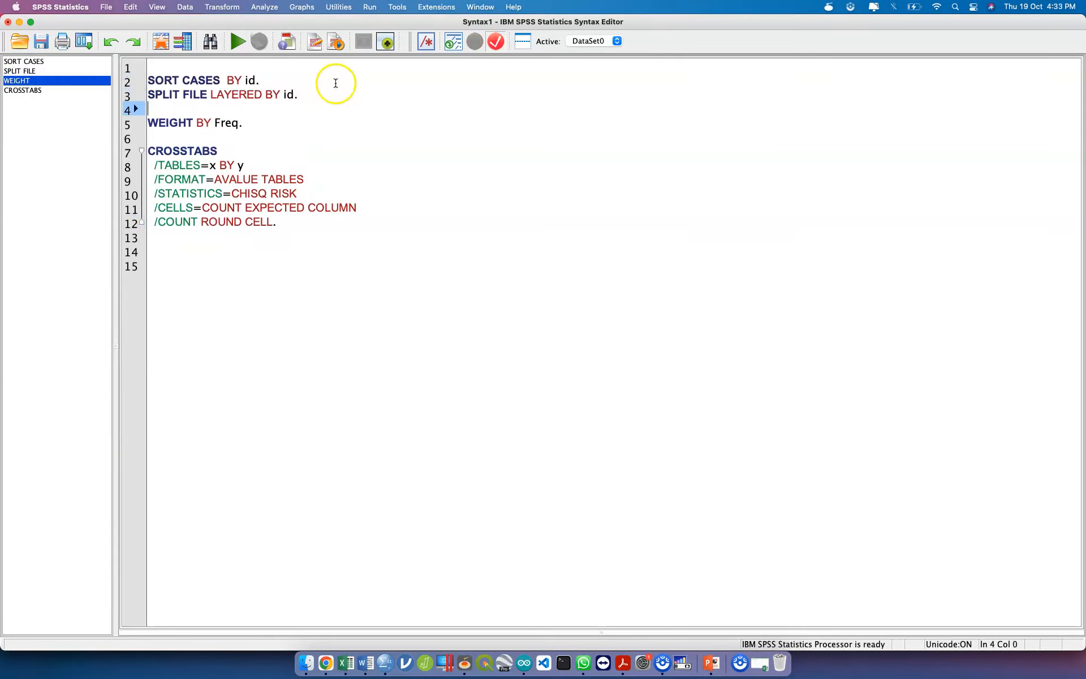
Add a SPLIT FILE OFF. command on its own line below the CROSSTABS block in the Syntax Editor
drag(340, 95, 141, 80)
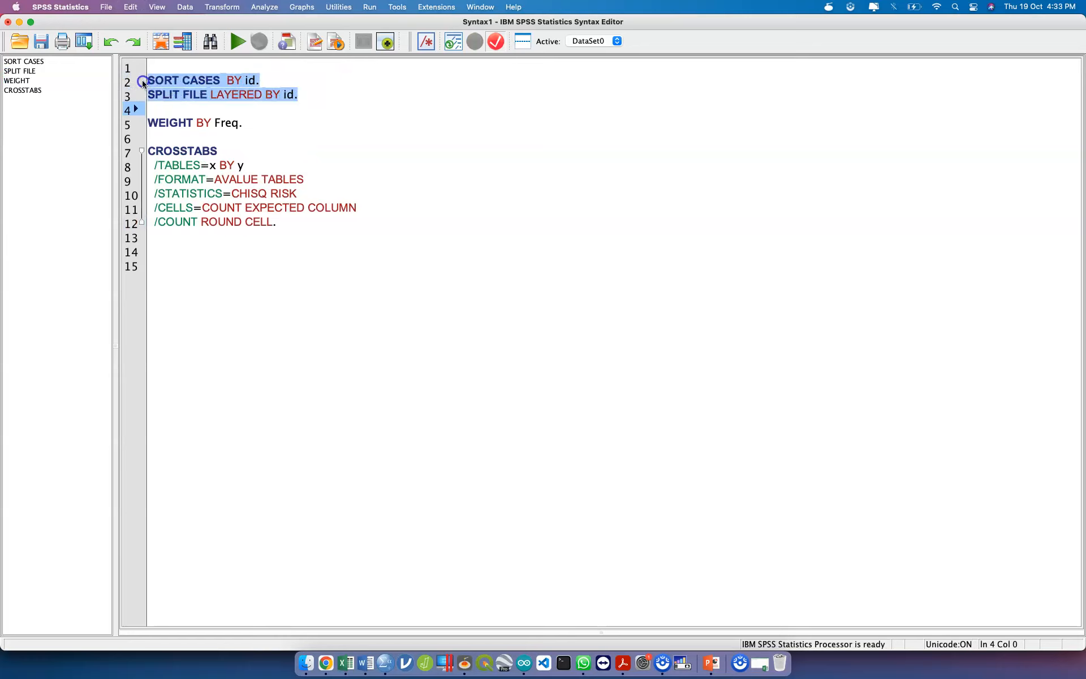
click(293, 222)
drag(293, 221, 126, 90)
click(359, 228)
key(Return)
text(S)
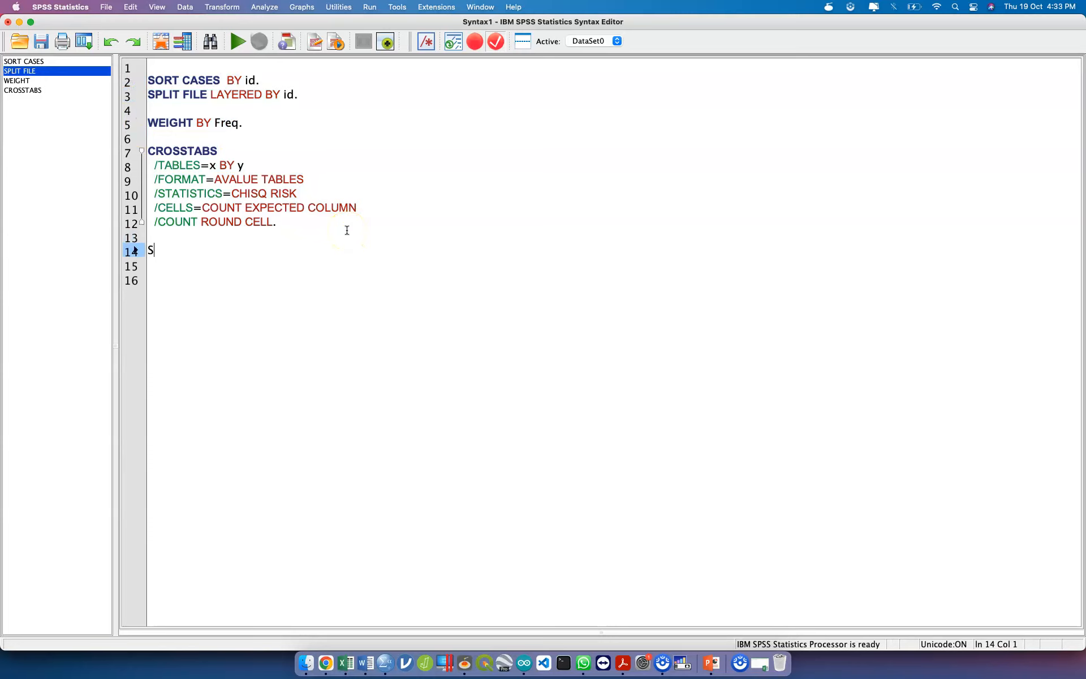
text(PLIT FILE OFF.)
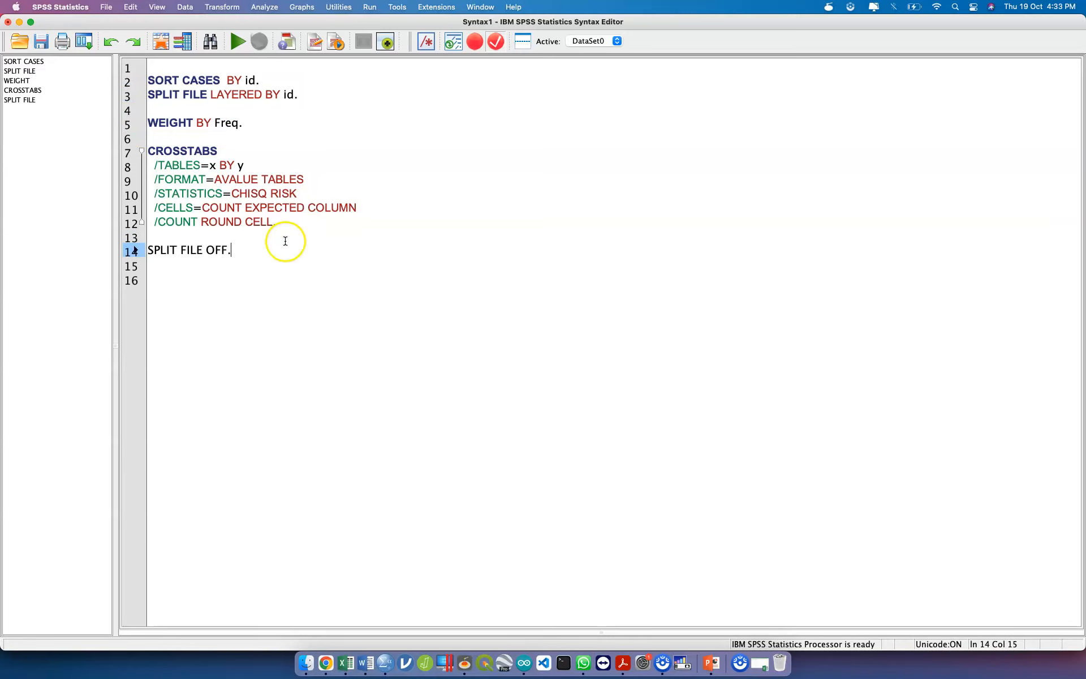
Copy the full syntax from SORT CASES to SPLIT FILE OFF and switch to the Link Syntax and Code document in Google Docs
drag(285, 241, 141, 81)
key(super+c)
key(ctrl+Up)
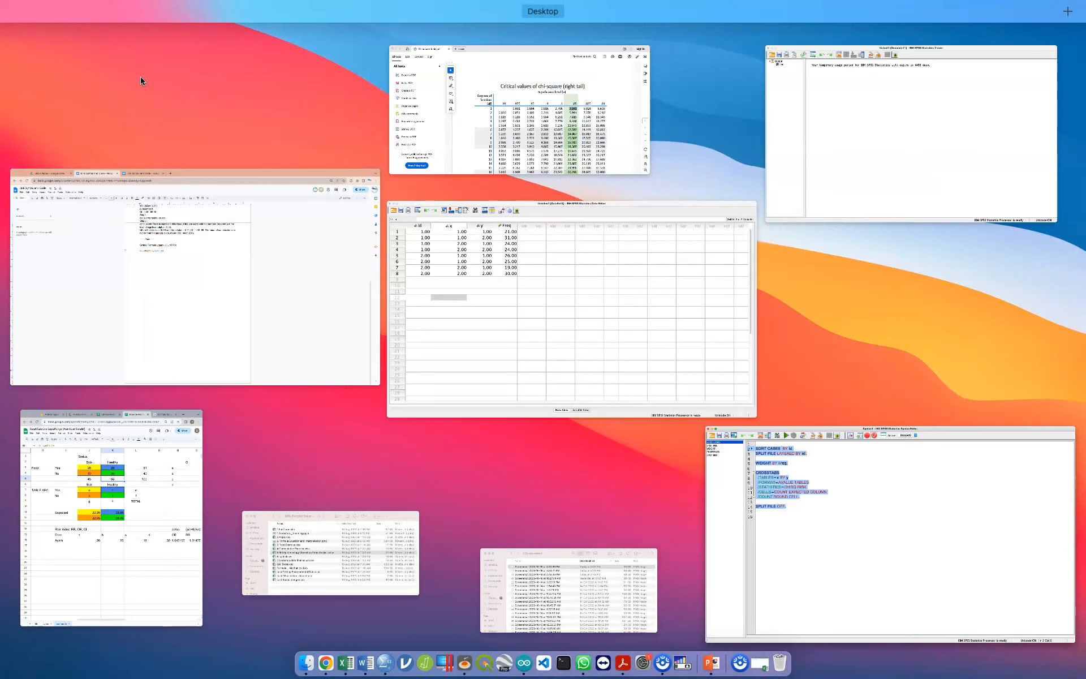
click(112, 517)
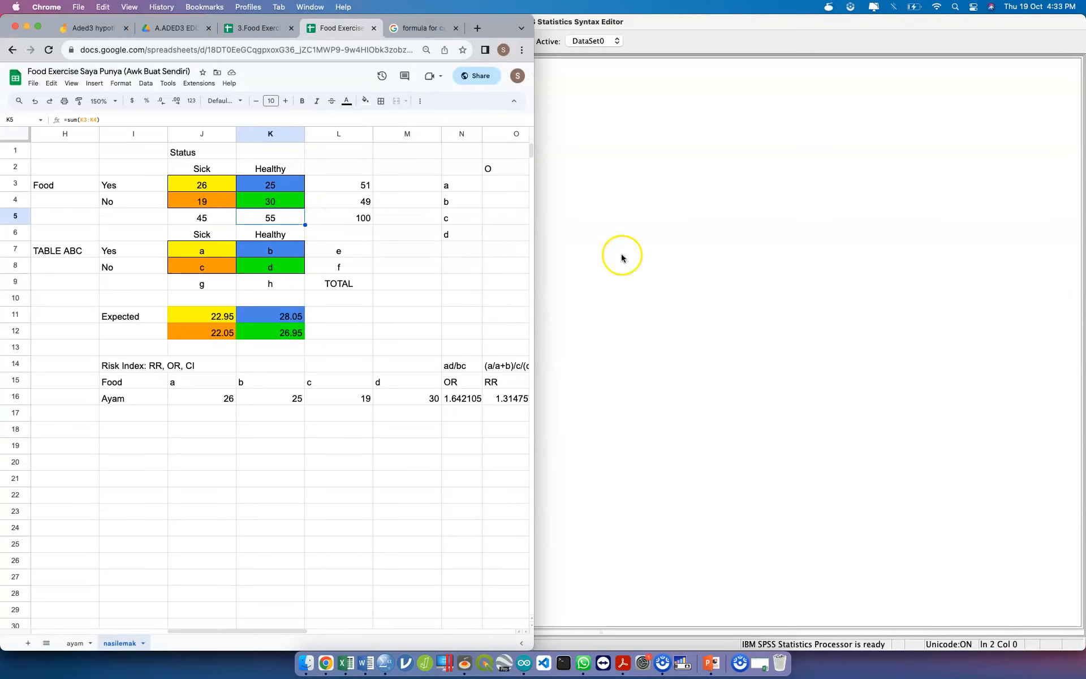
click(621, 253)
key(ctrl+Up)
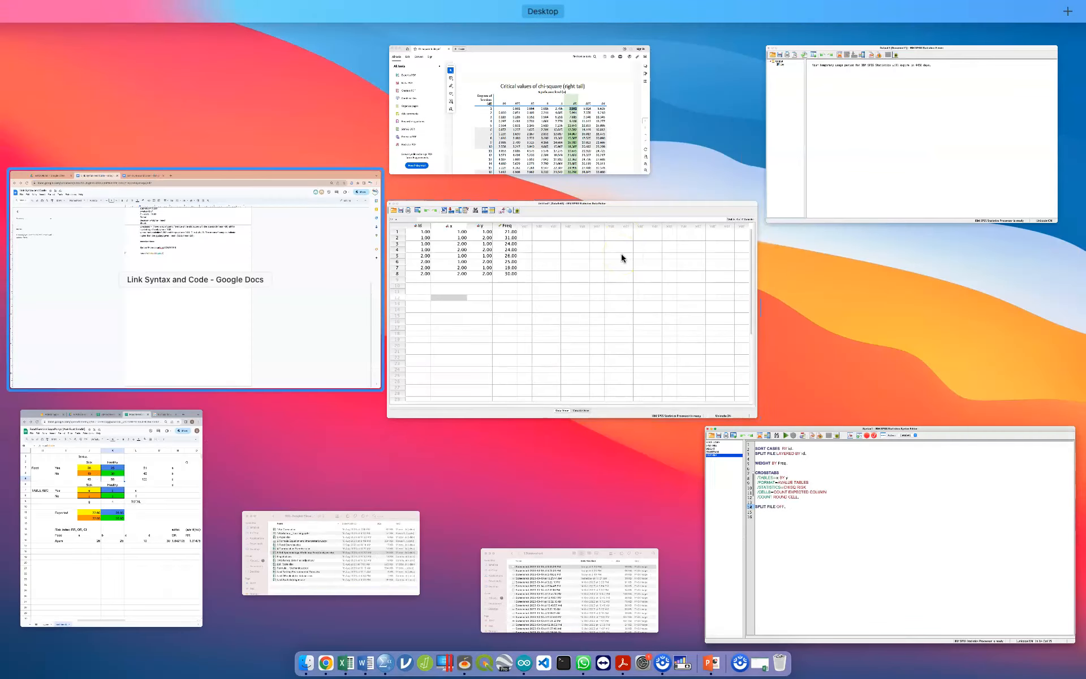
click(254, 280)
Add the heading "// SYNTAX 4.30 PM" below the COUNTIFS formula in the document and paste the copied syntax under it
key(Return)
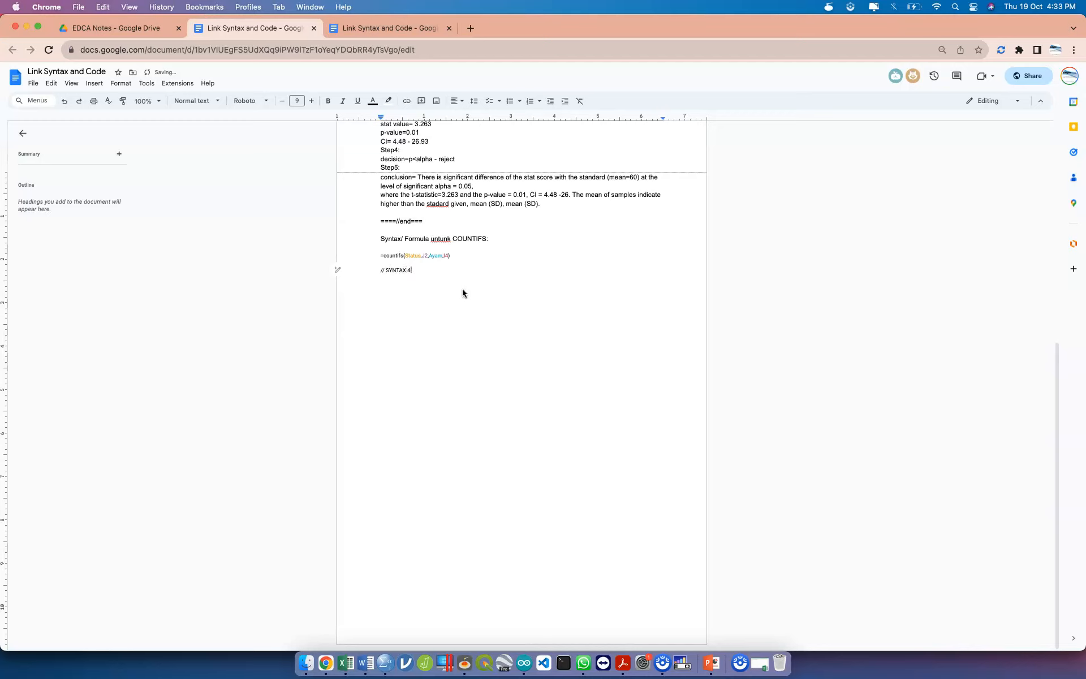
text(// SYNTAX 4.30 PM)
key(Return)
key(Return)
key(super+v)
Switch back to the SPSS Syntax Editor and run the whole syntax from SORT CASES through SPLIT FILE OFF
key(ctrl+Up)
click(545, 327)
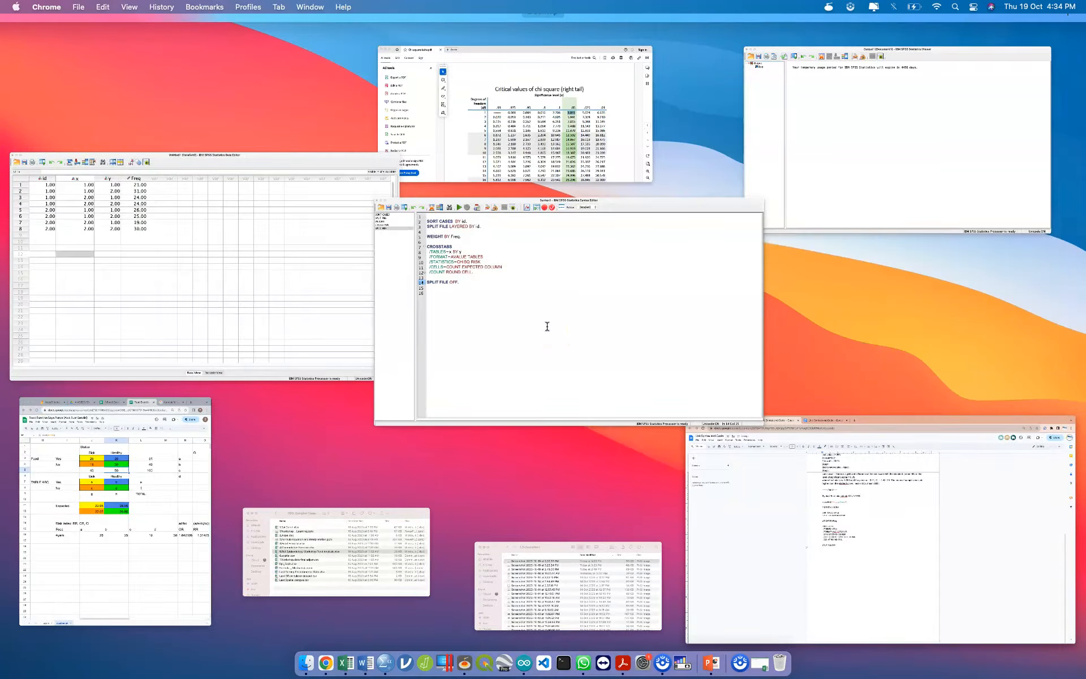
click(339, 299)
drag(266, 262, 124, 81)
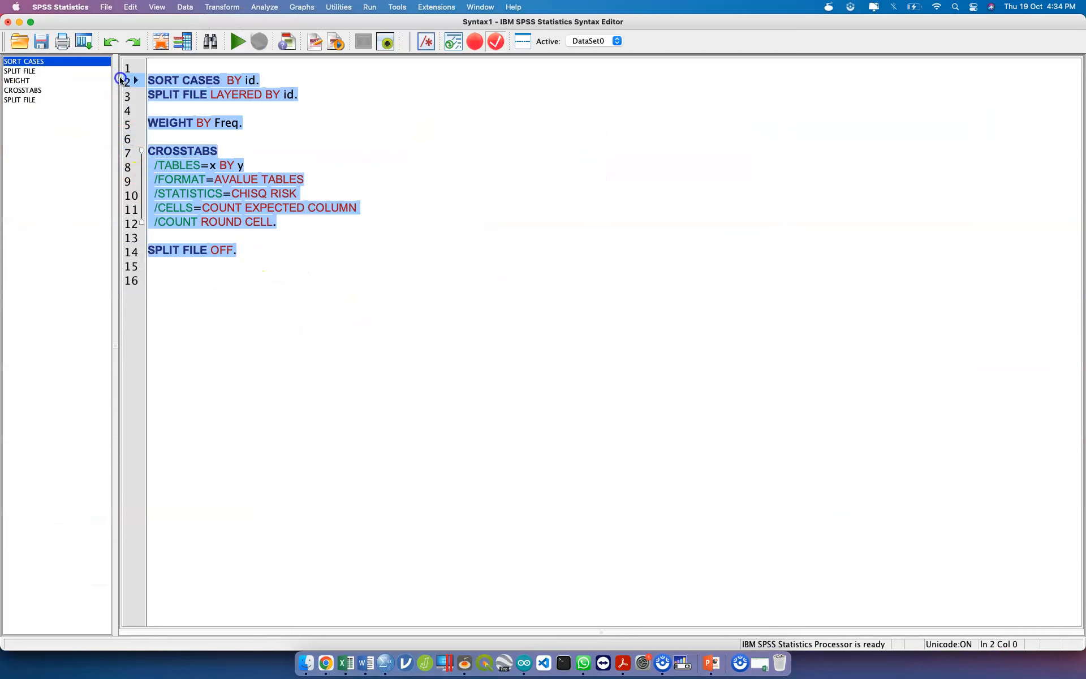
click(239, 39)
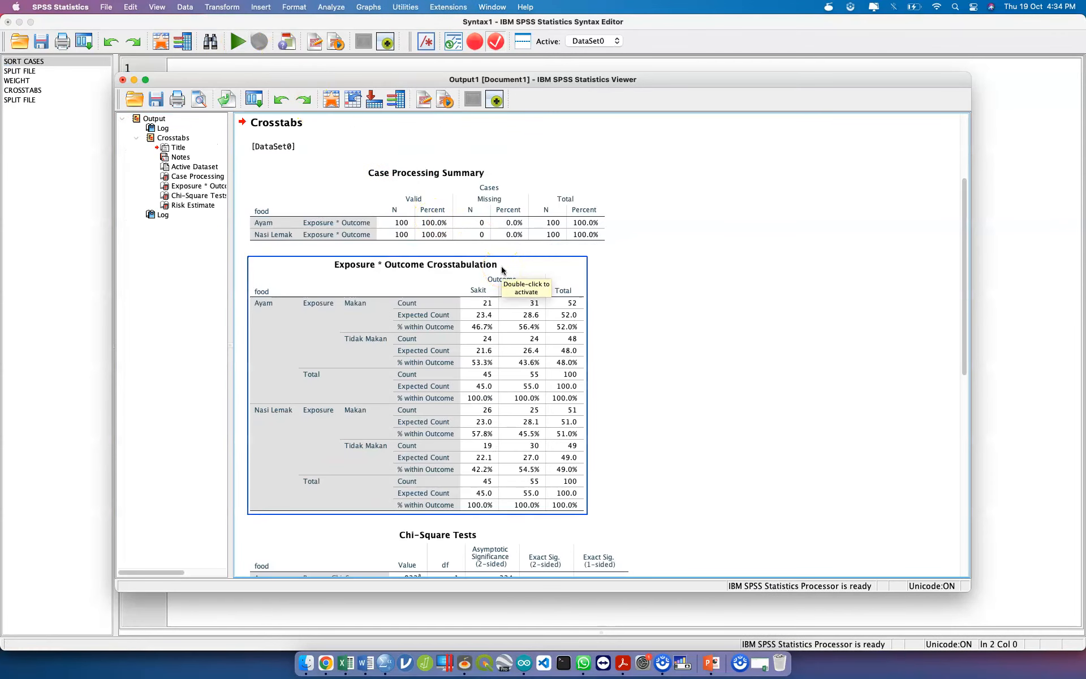
Examine the Exposure by Outcome crosstabulation, Chi-Square Tests and Risk Estimate tables for both foods in the output
scroll(355, 340, down, 3)
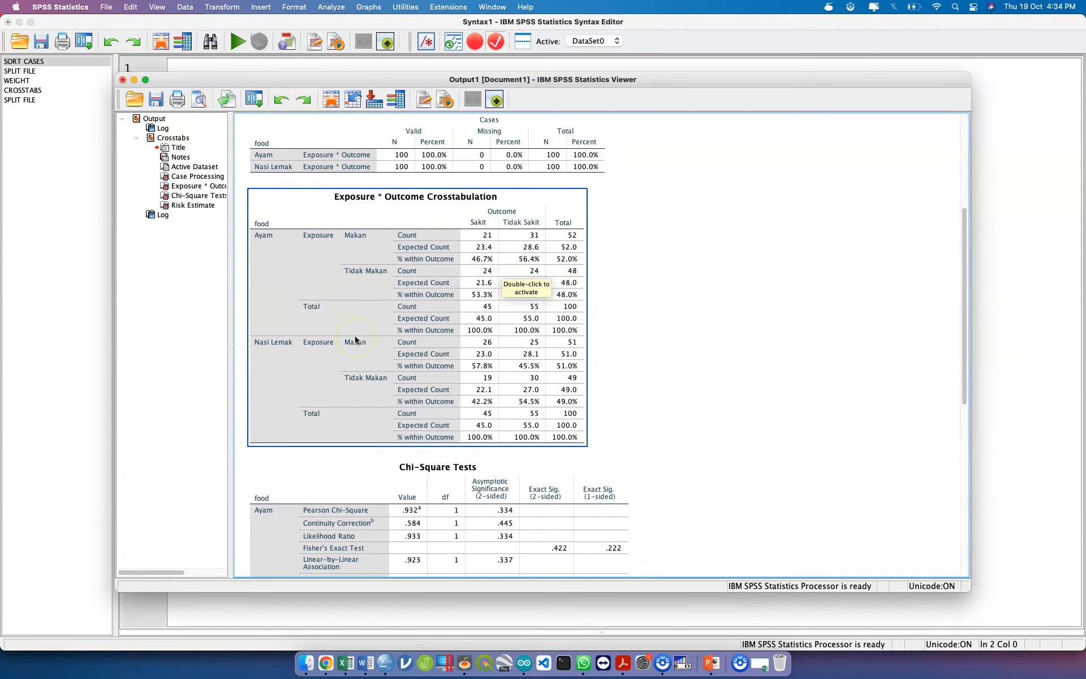
scroll(356, 339, down, 5)
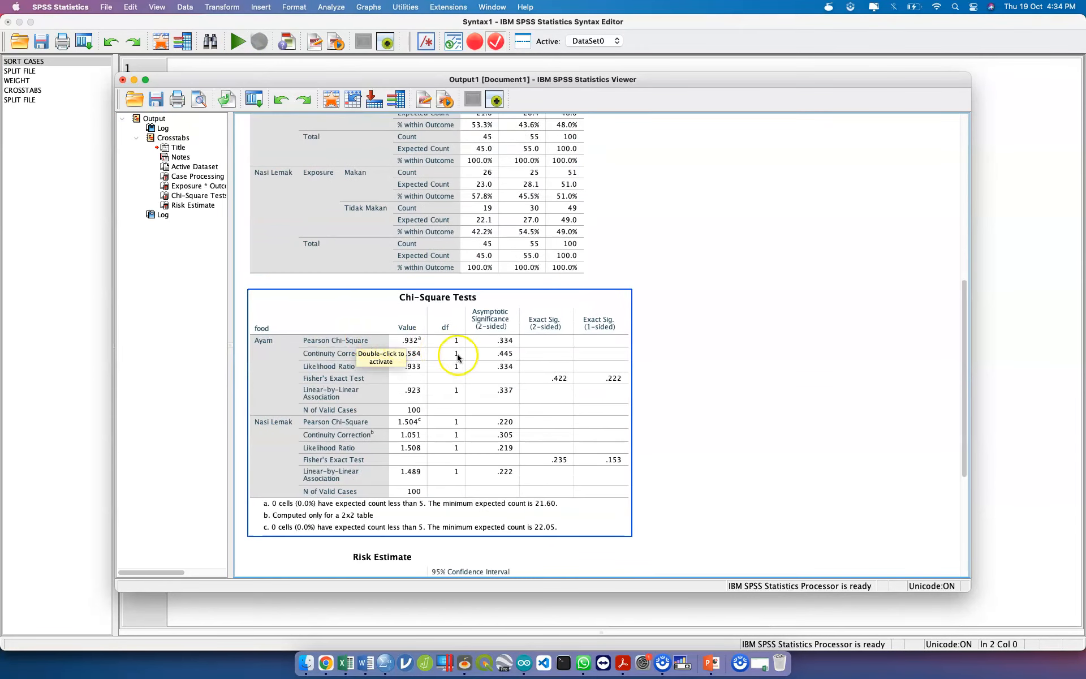
scroll(448, 385, down, 5)
scroll(449, 385, down, 3)
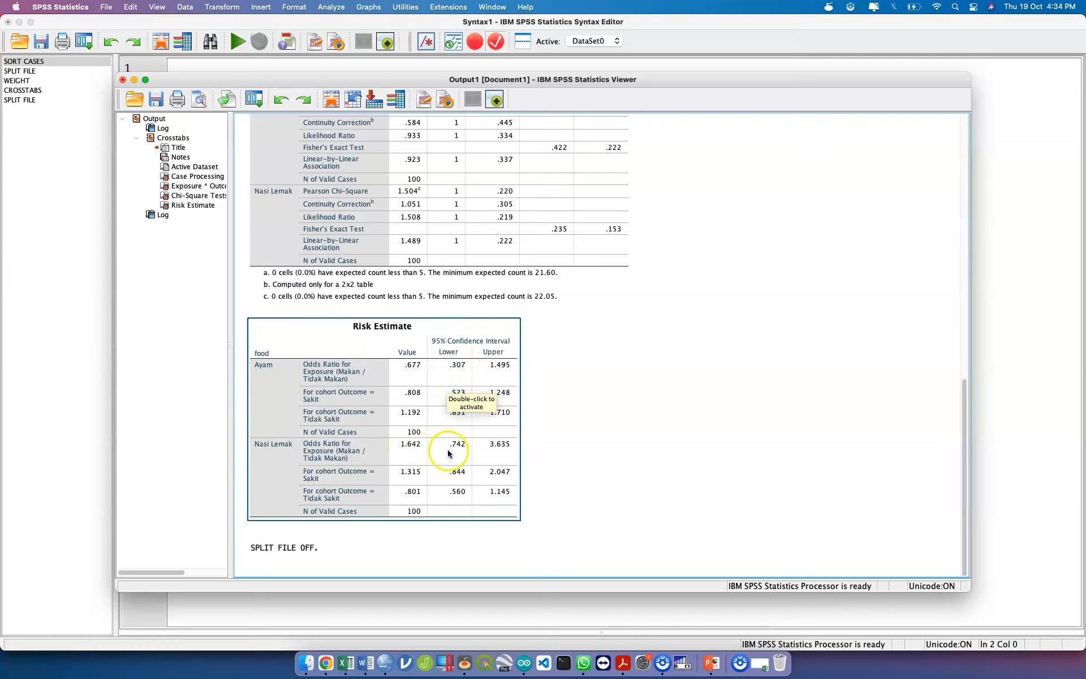
Compare the Nasi Lemak odds ratio, relative risk and confidence limits in the SPSS output with the nasilemak sheet in Google Sheets
key(ctrl+Up)
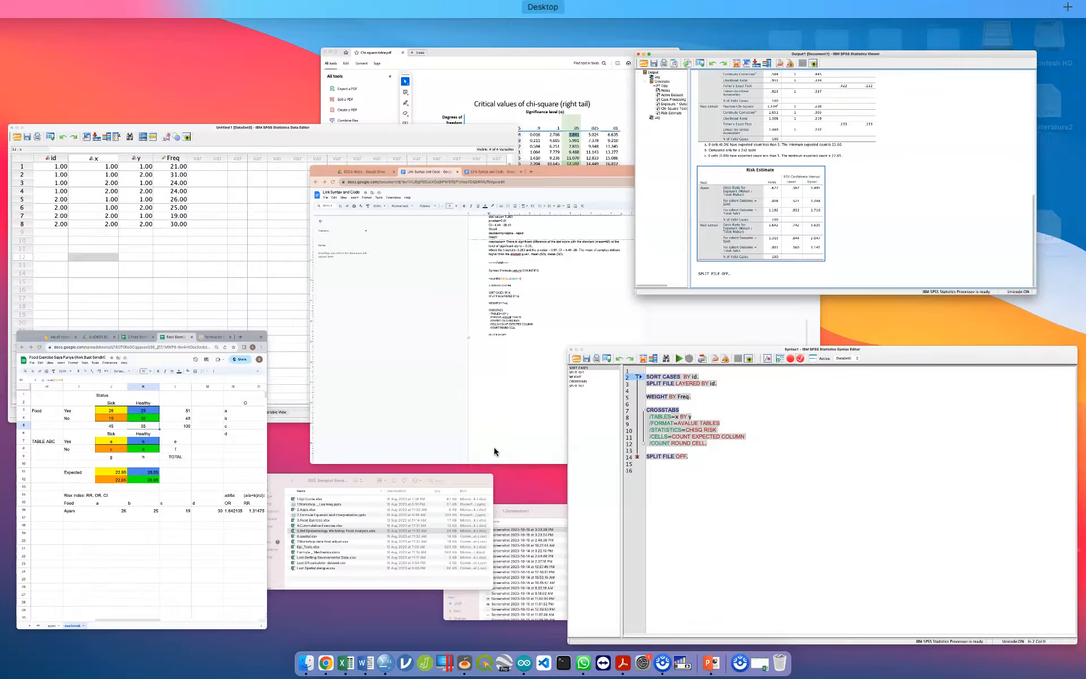
key(ctrl+Up)
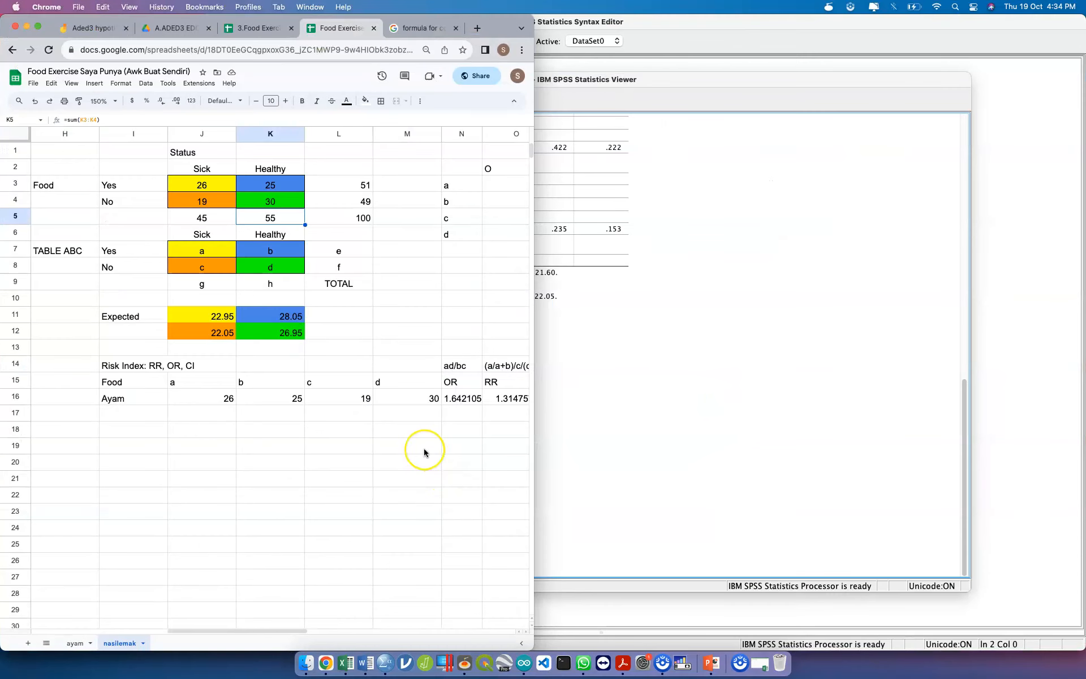
click(589, 401)
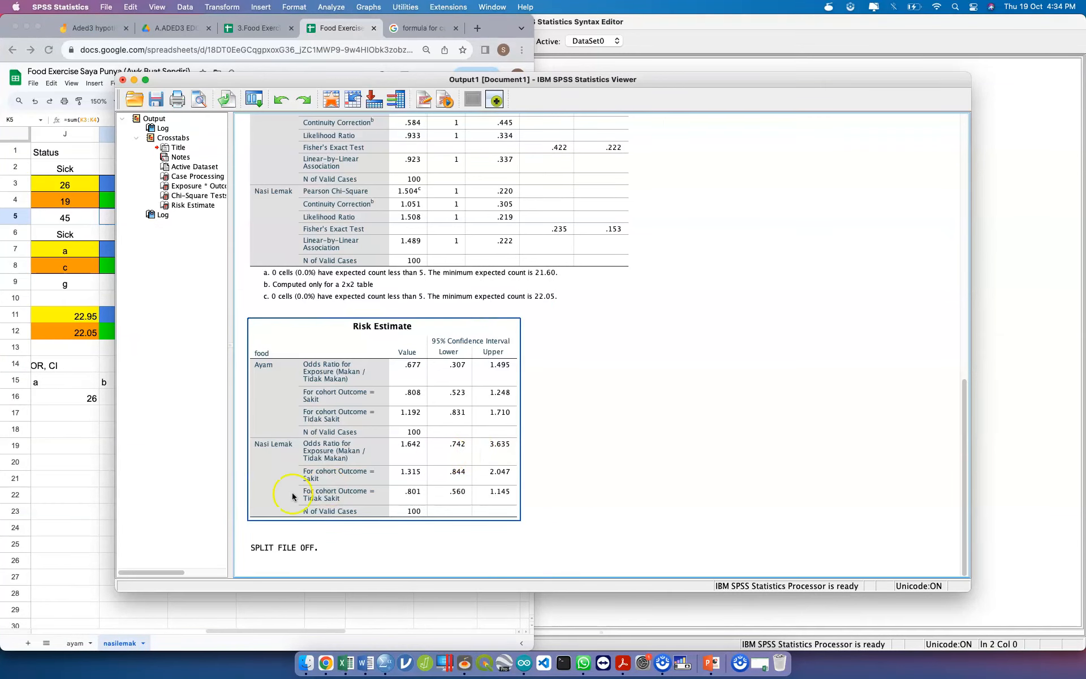
click(119, 496)
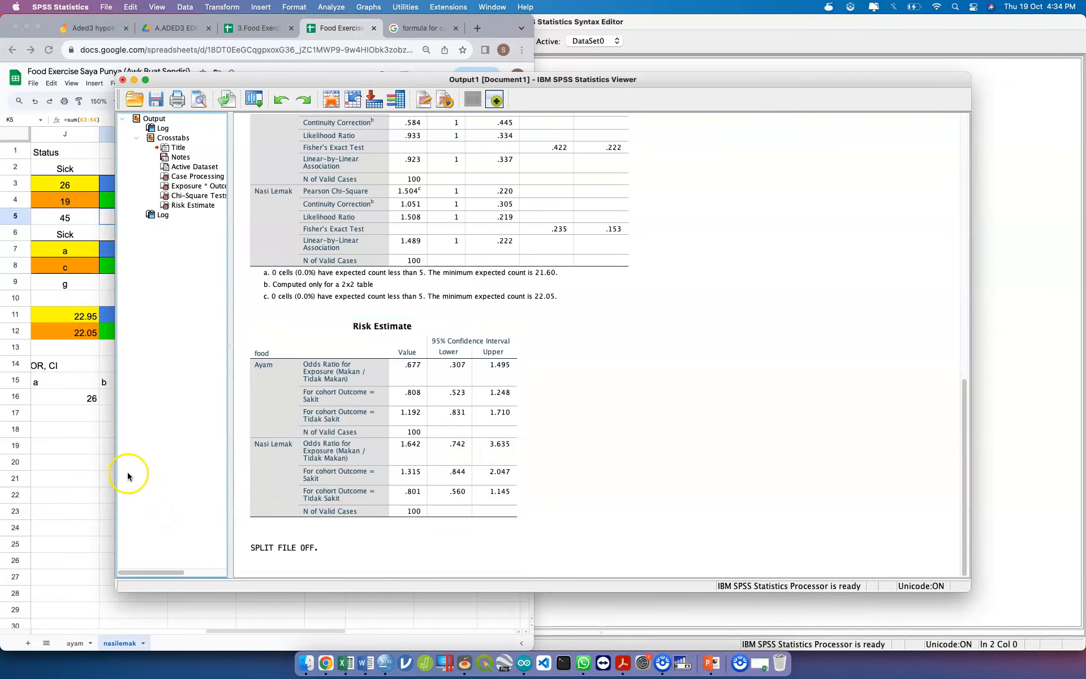
click(66, 465)
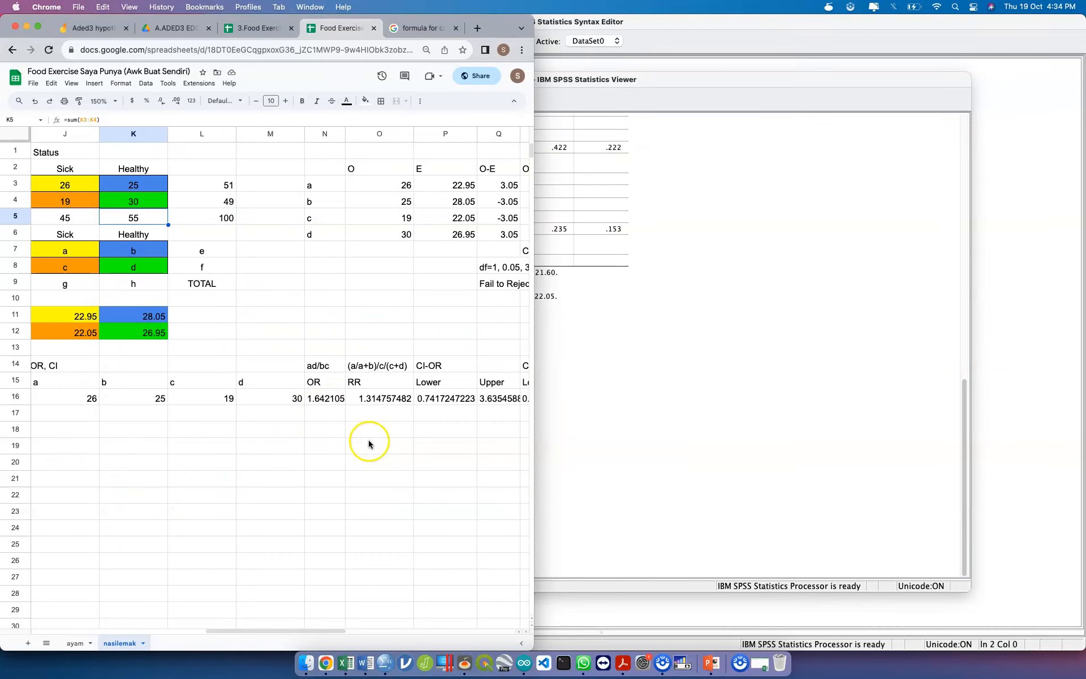
click(625, 447)
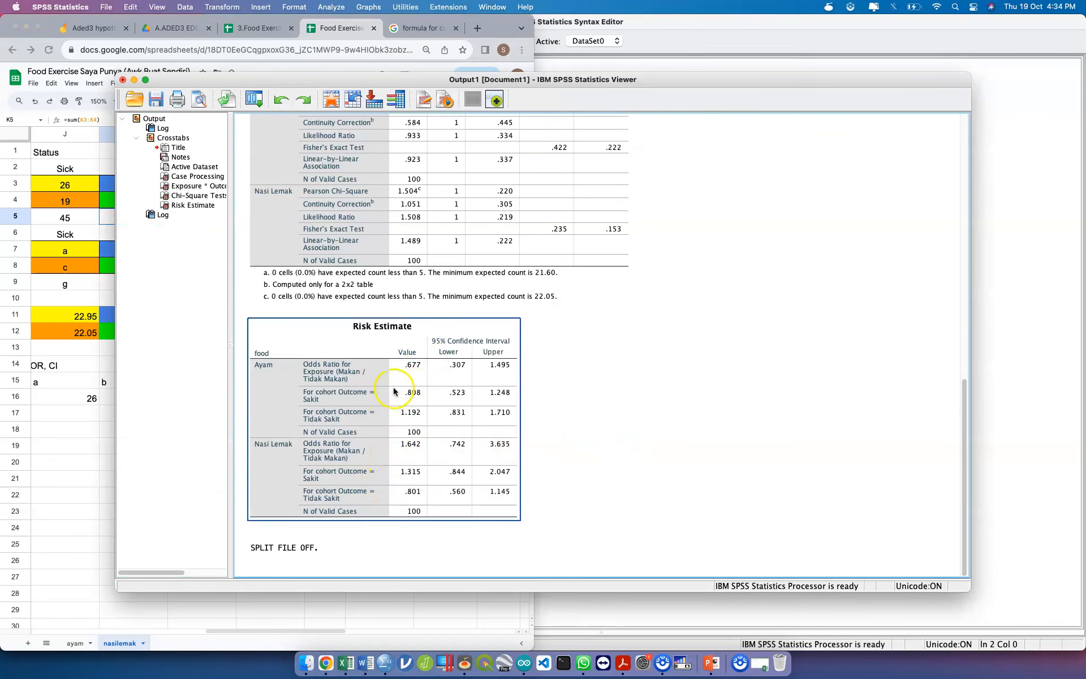
click(558, 412)
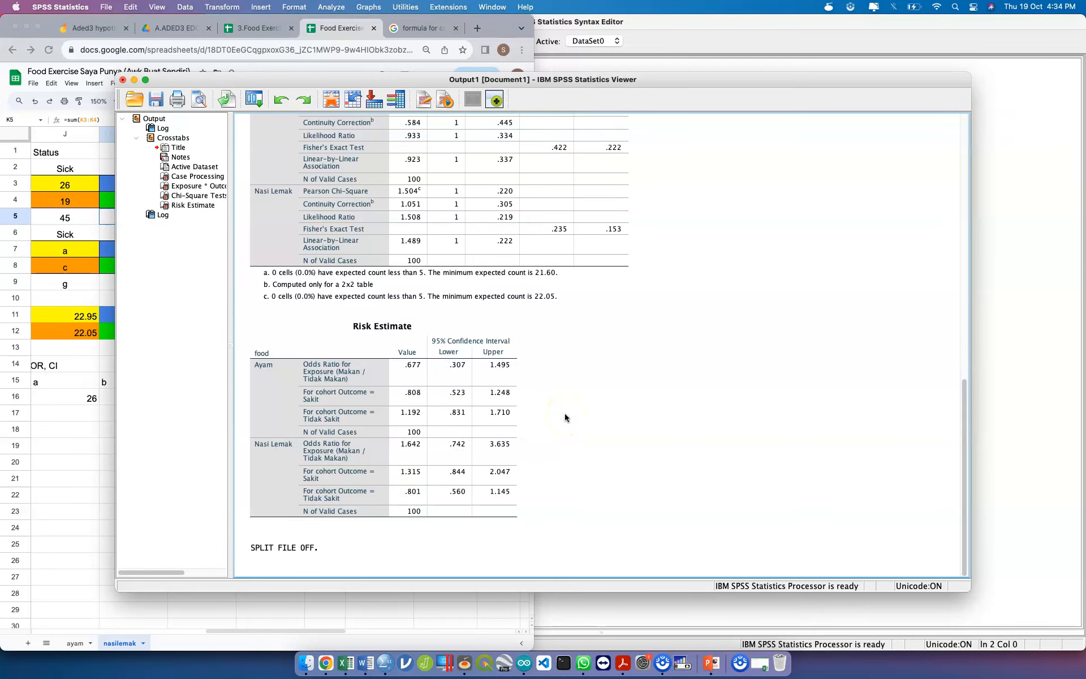
scroll(565, 417, up, 3)
scroll(565, 417, down, 3)
Close the SPSS output viewer without saving its contents, and start closing the Syntax Editor window
click(123, 80)
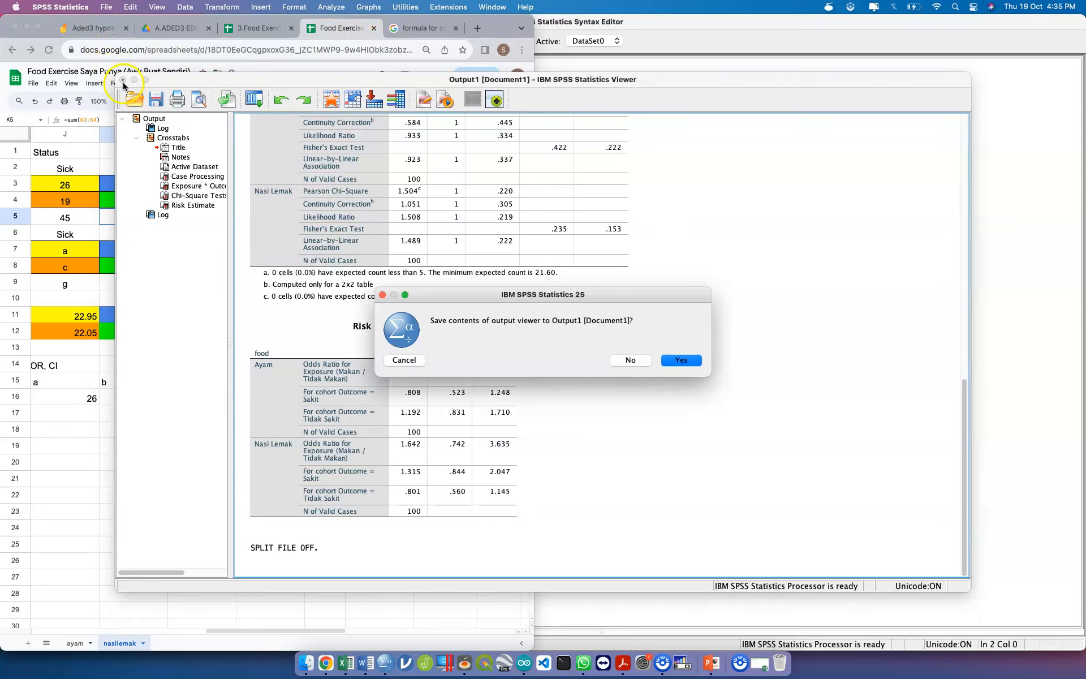
click(636, 362)
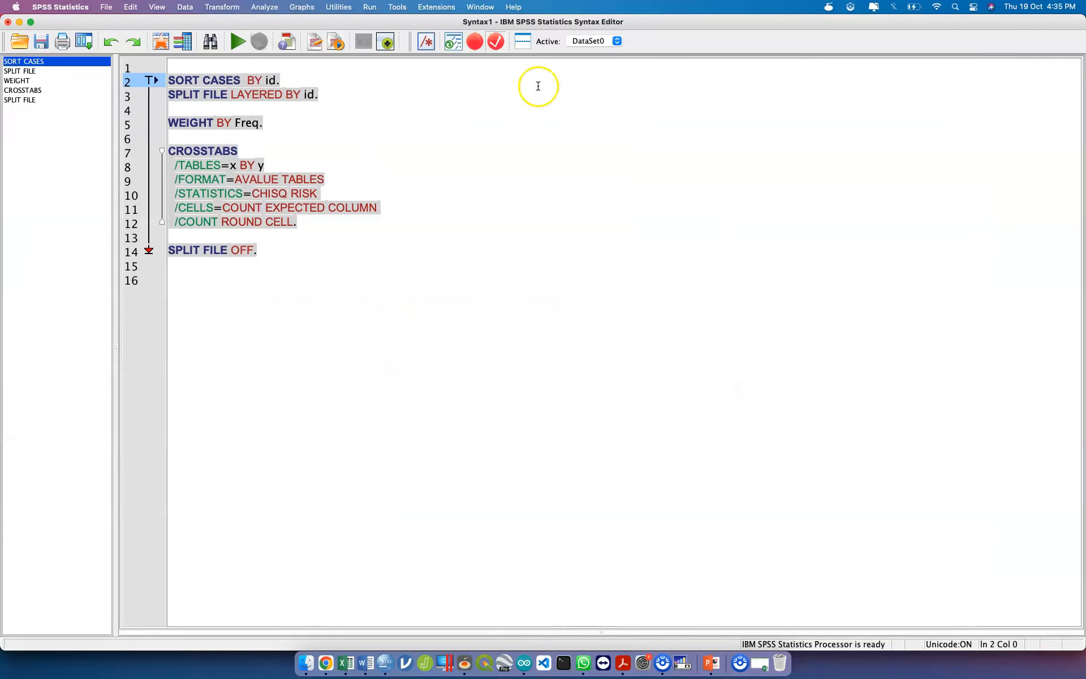
click(7, 22)
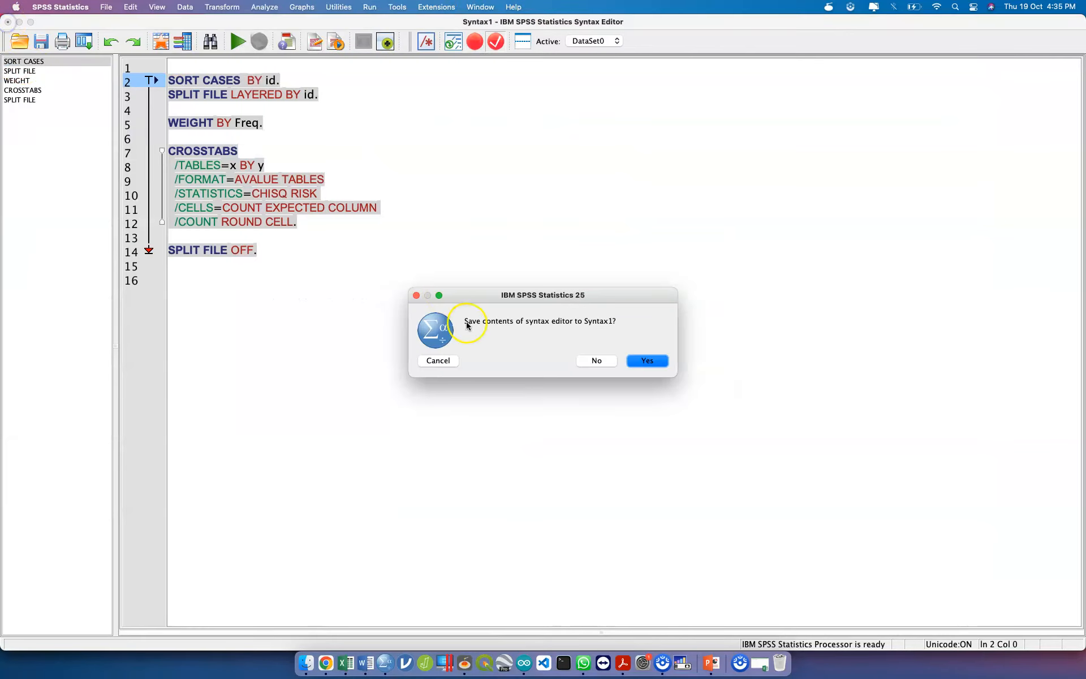